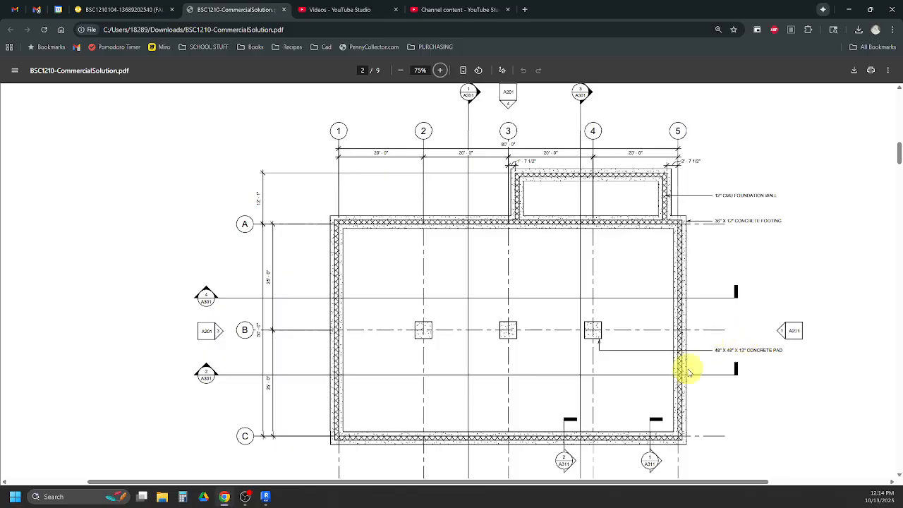
- Switch to Revit and open the Level 0 floor plan
click(266, 498)
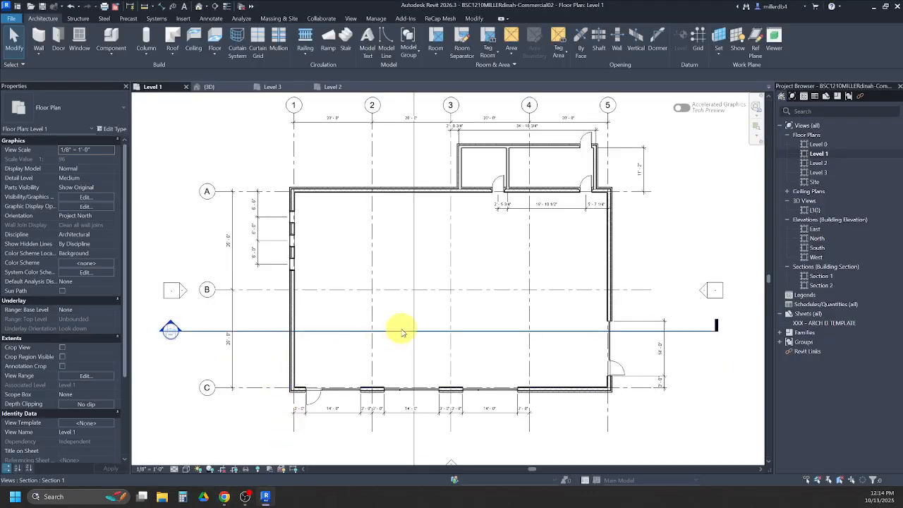
double_click(818, 145)
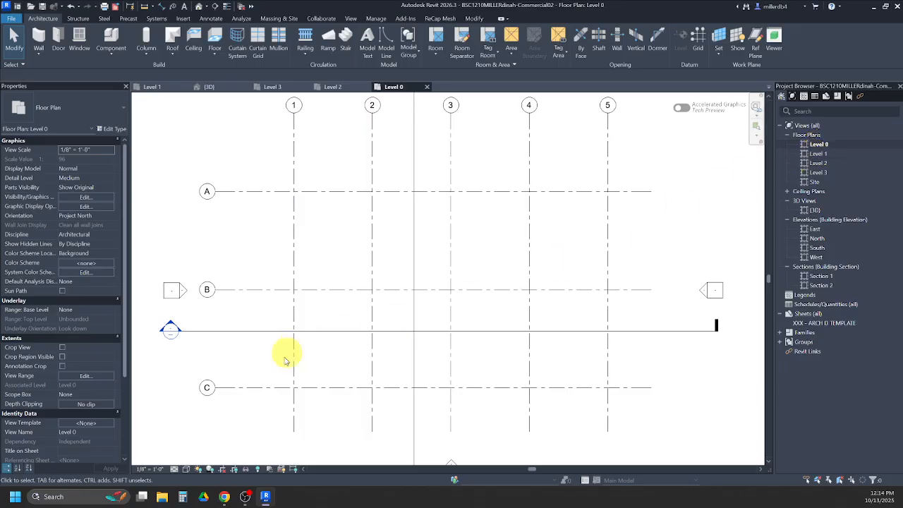
click(256, 389)
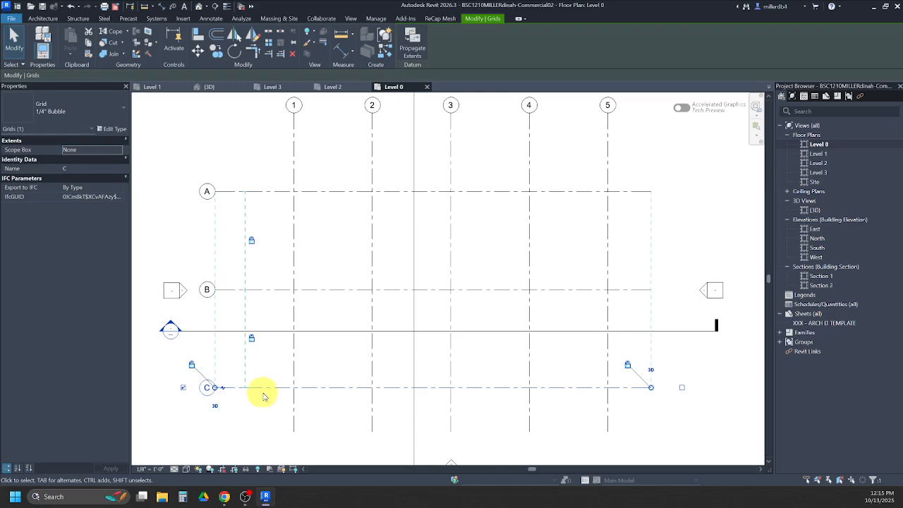
click(266, 292)
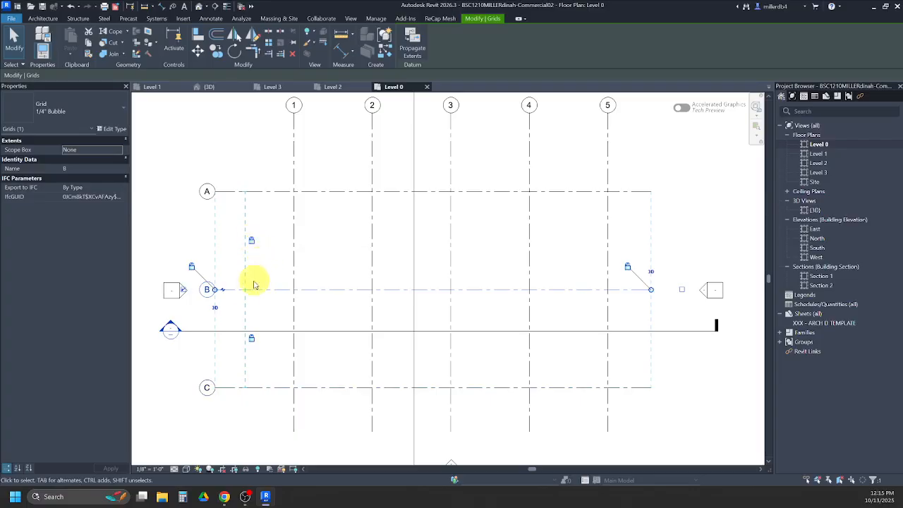
key(Escape)
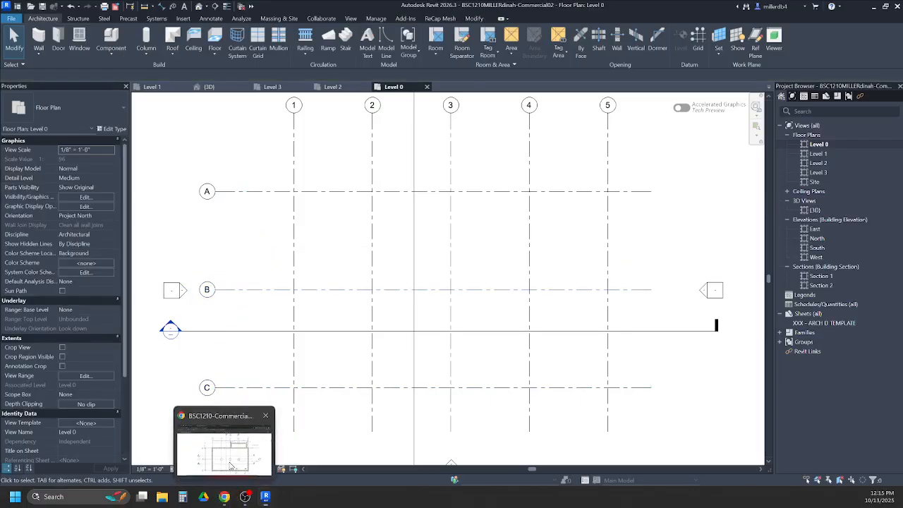
- Check the foundation plan in the browser PDF and start a wall in Revit using type P01 - Foundation - 12" CMU
click(225, 493)
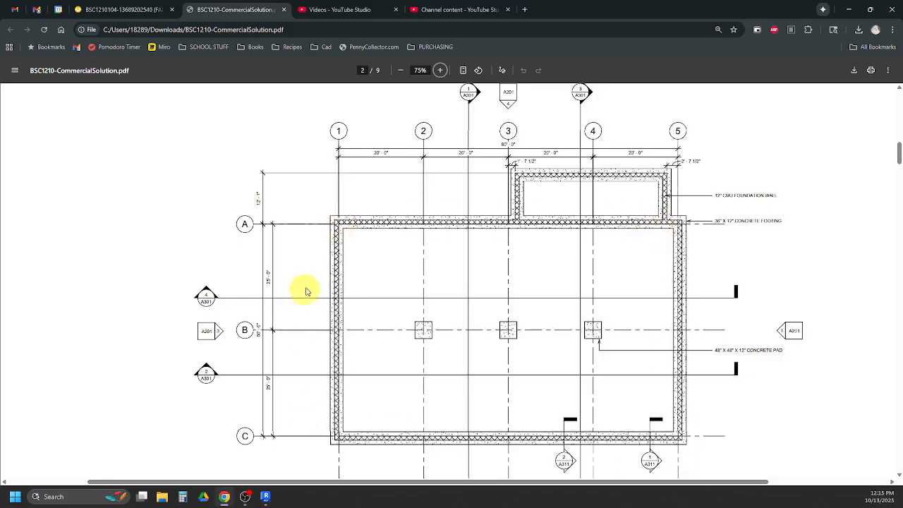
click(266, 498)
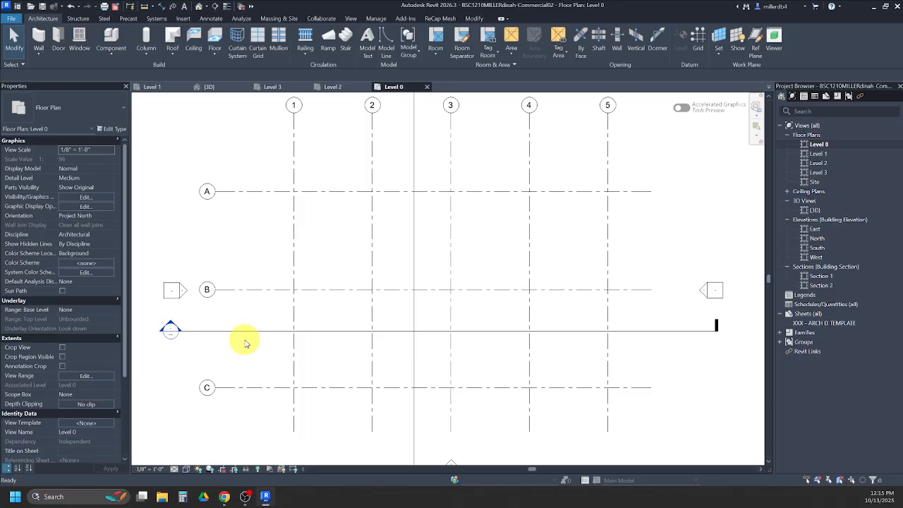
key(w)
key(a)
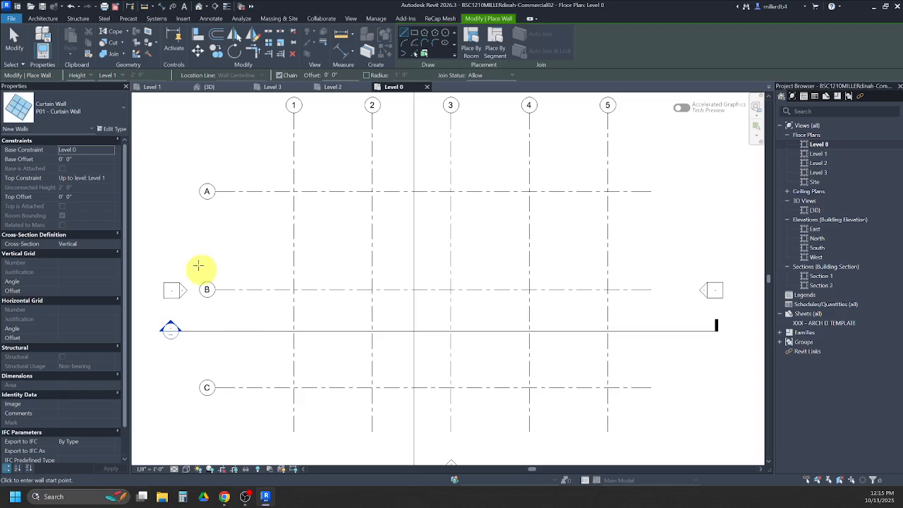
click(76, 113)
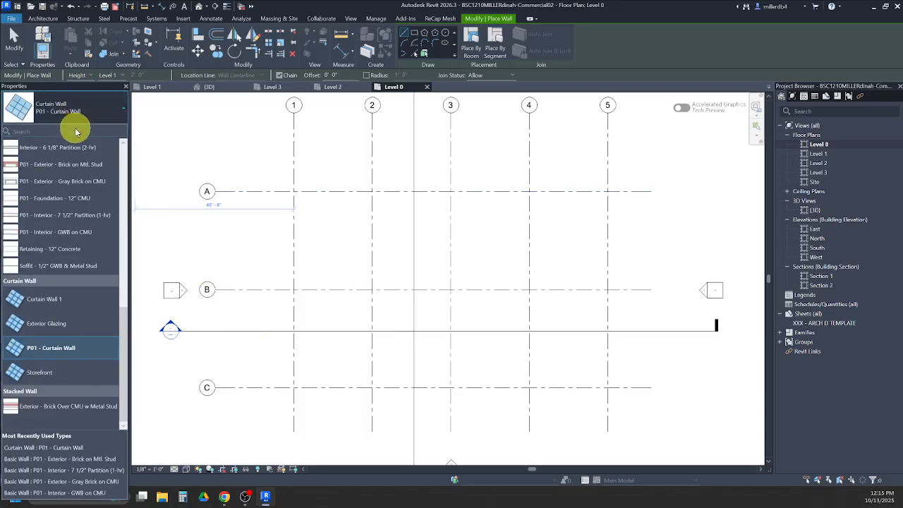
click(67, 200)
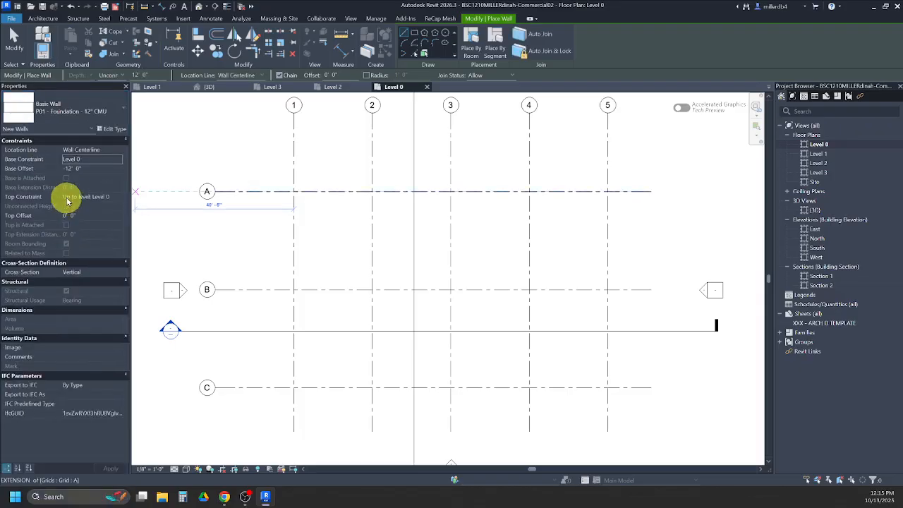
- Try to set the new wall's base offset to 0 and its top constraint to Up to level: Level 1
click(91, 170)
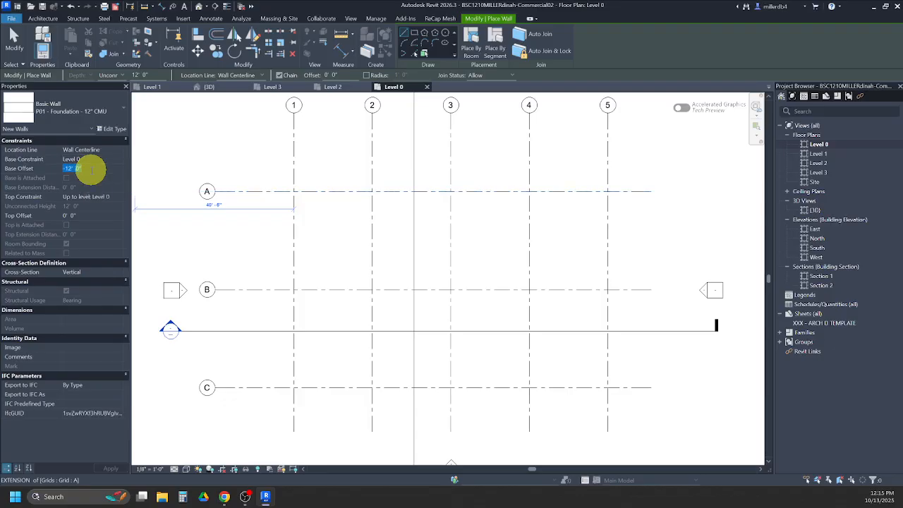
text(0)
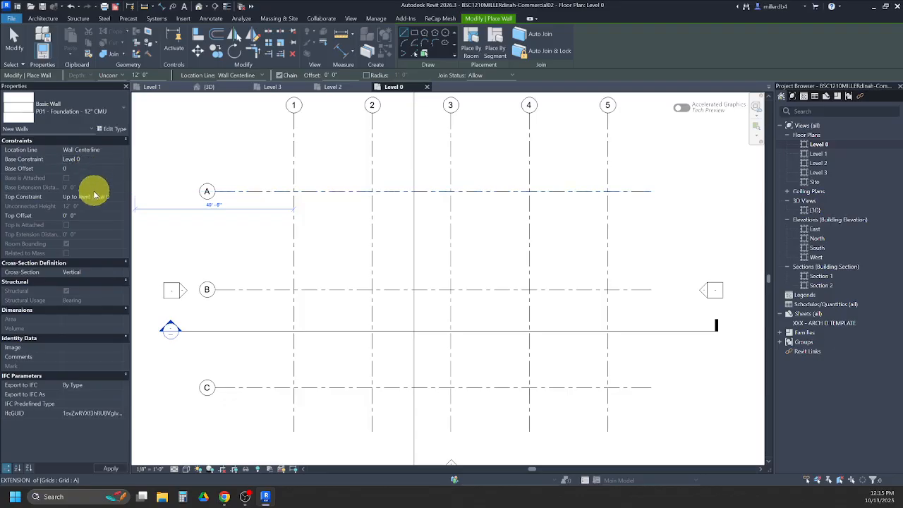
click(118, 198)
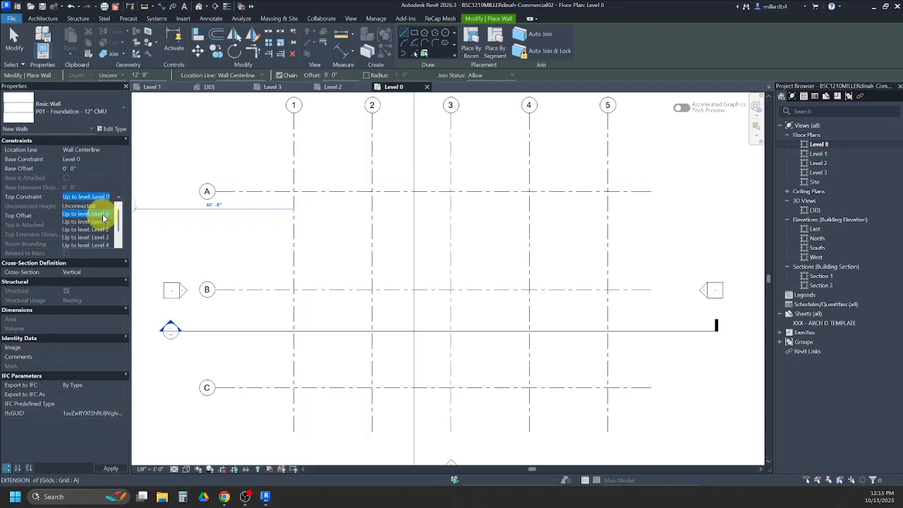
click(88, 221)
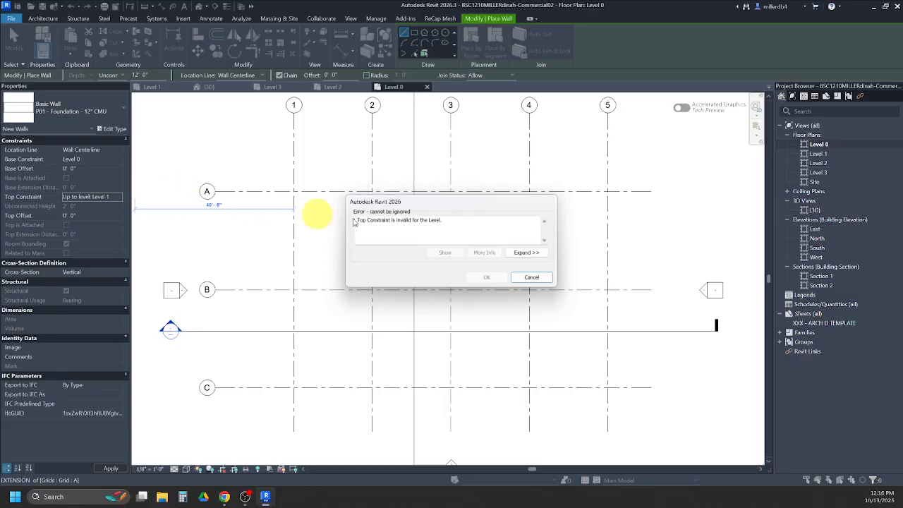
click(529, 277)
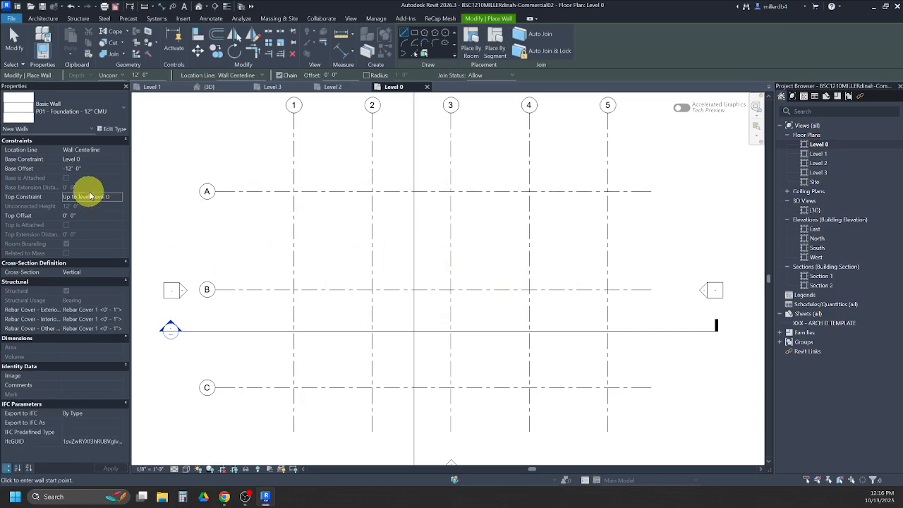
- Change the Function of wall type P01 - Foundation - 12" CMU to Exterior
click(110, 134)
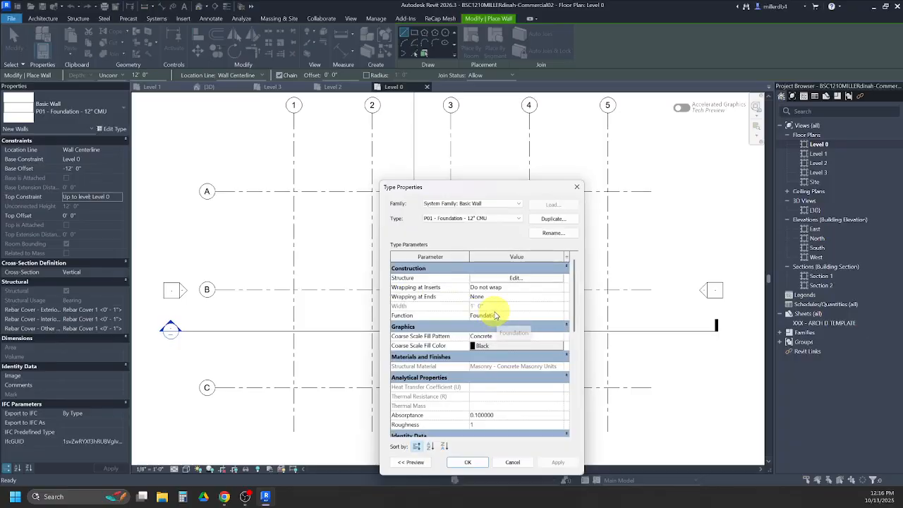
click(521, 319)
click(559, 318)
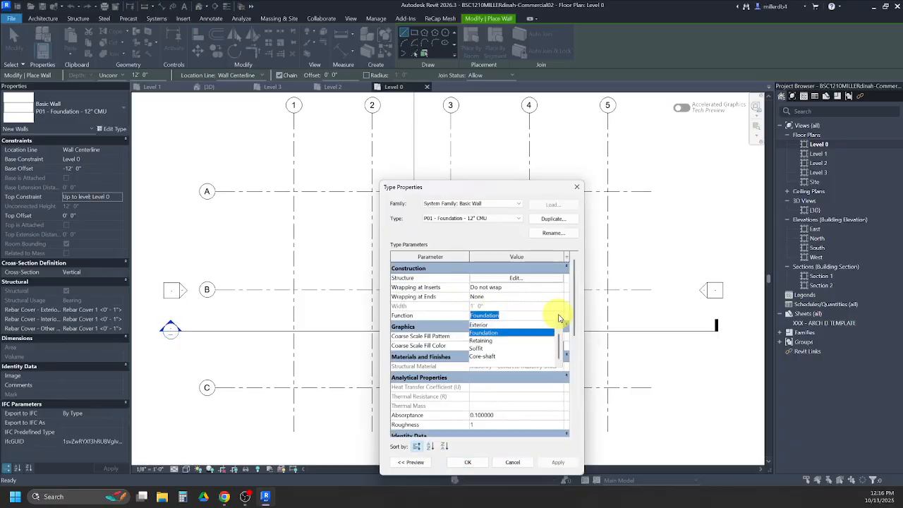
click(483, 325)
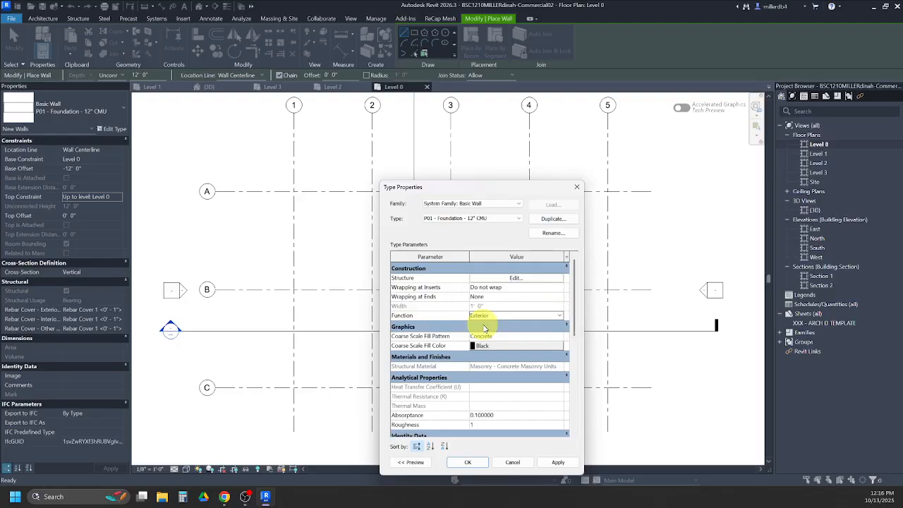
click(469, 462)
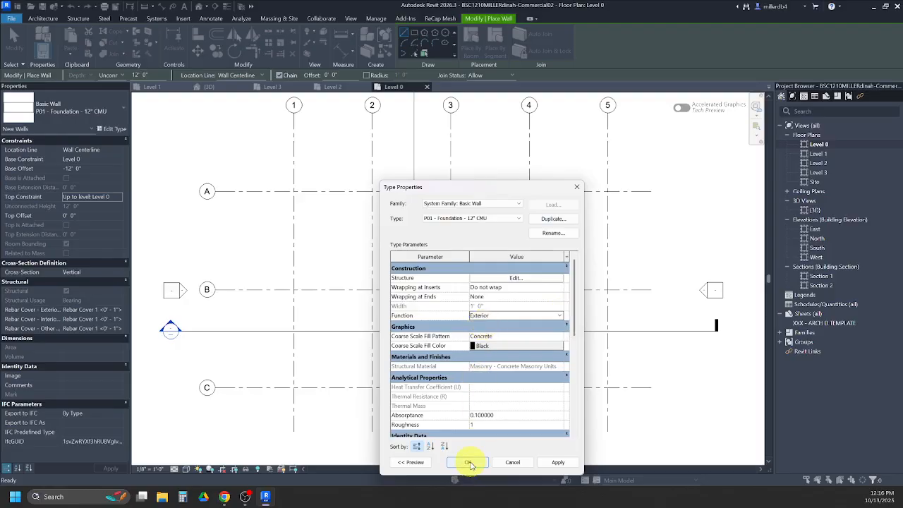
click(468, 463)
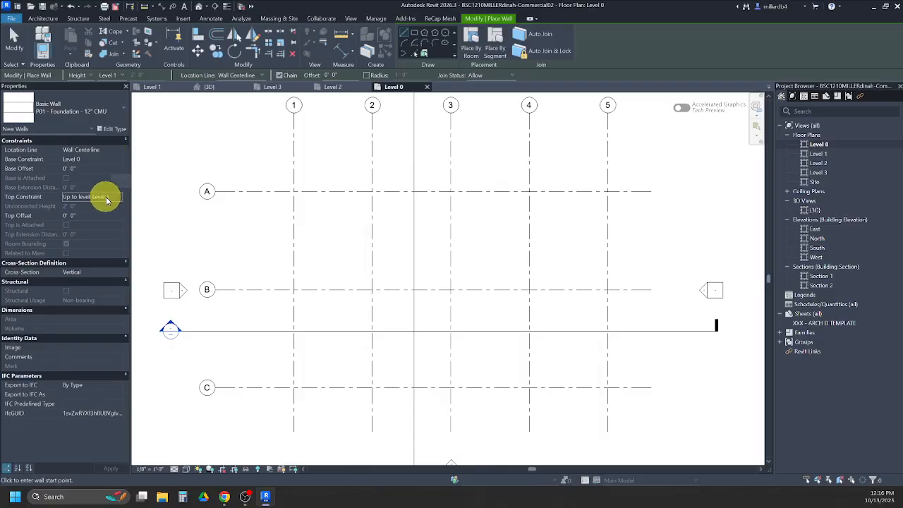
- Set the new wall's location line to Core Face: Interior
click(106, 149)
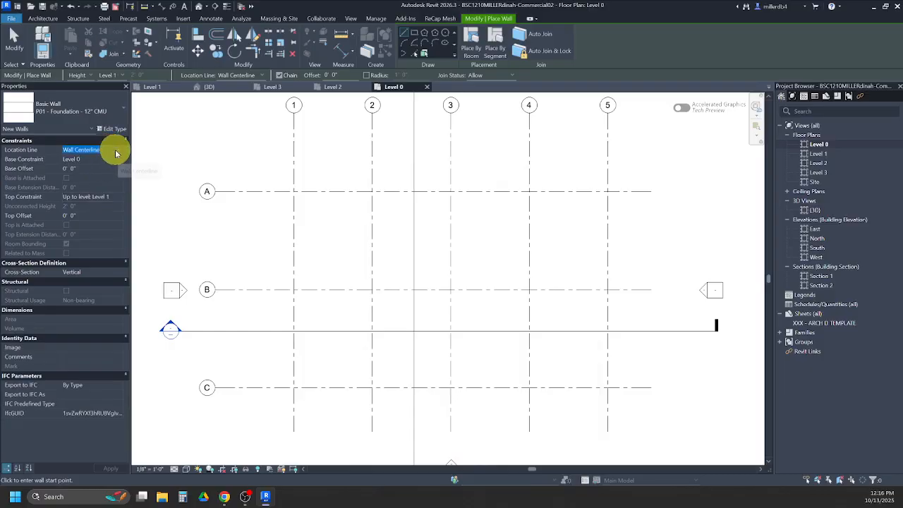
click(117, 150)
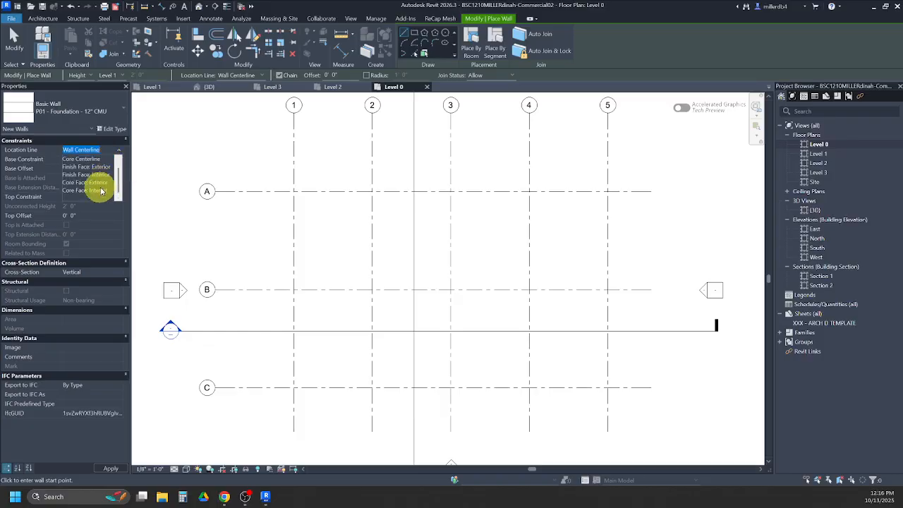
click(103, 192)
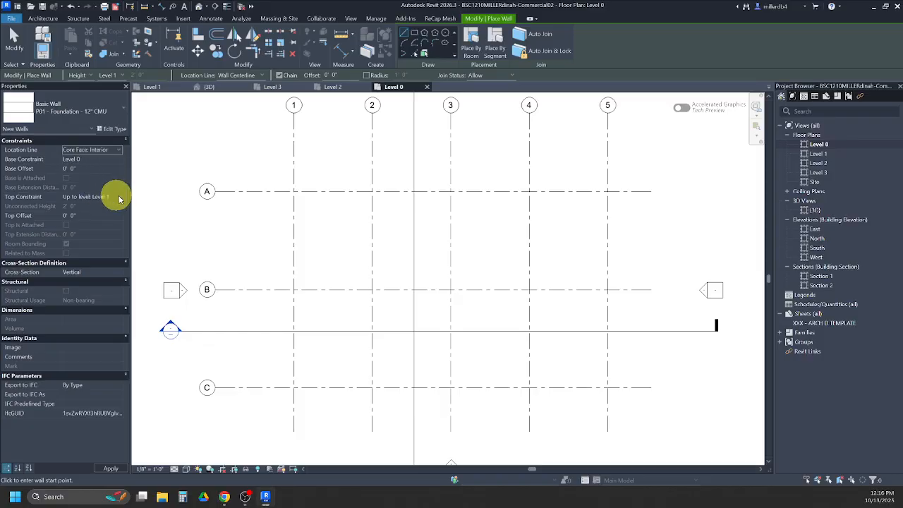
- Draw an 80' foundation wall along grid A from grid 1 to grid 5
click(293, 191)
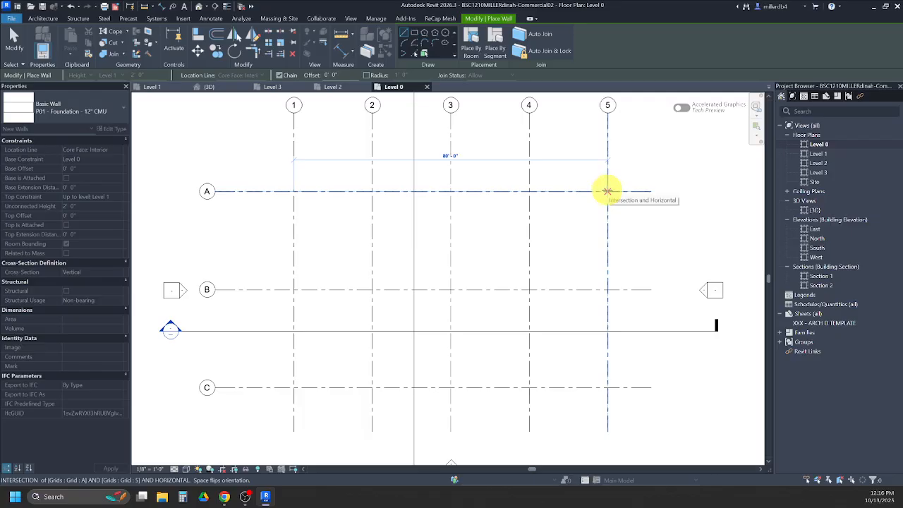
click(608, 191)
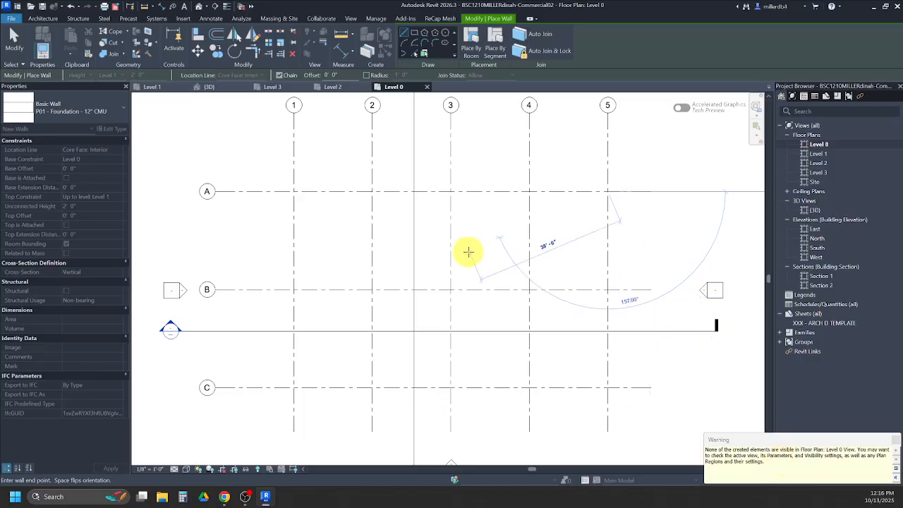
key(Escape)
key(Escape)
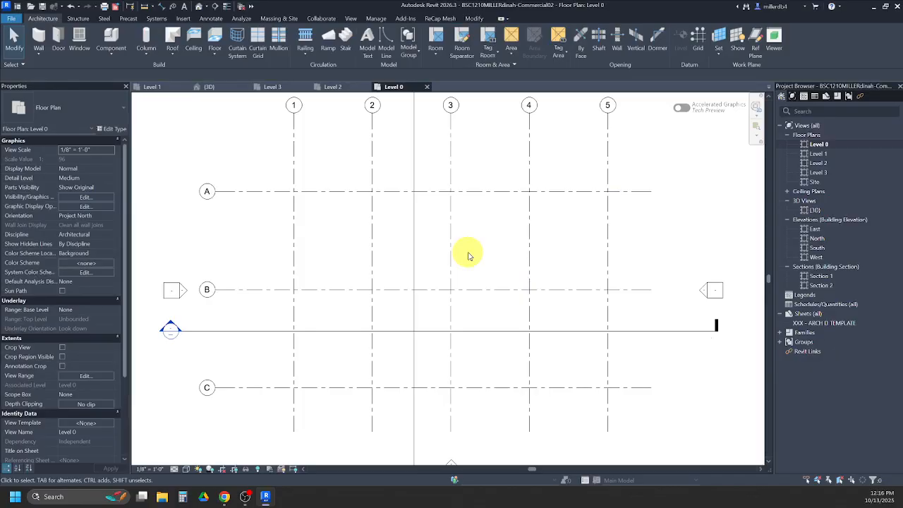
- Set the cut plane offset to 1' 0" in the Level 0 floor plan's view range
key(v)
key(r)
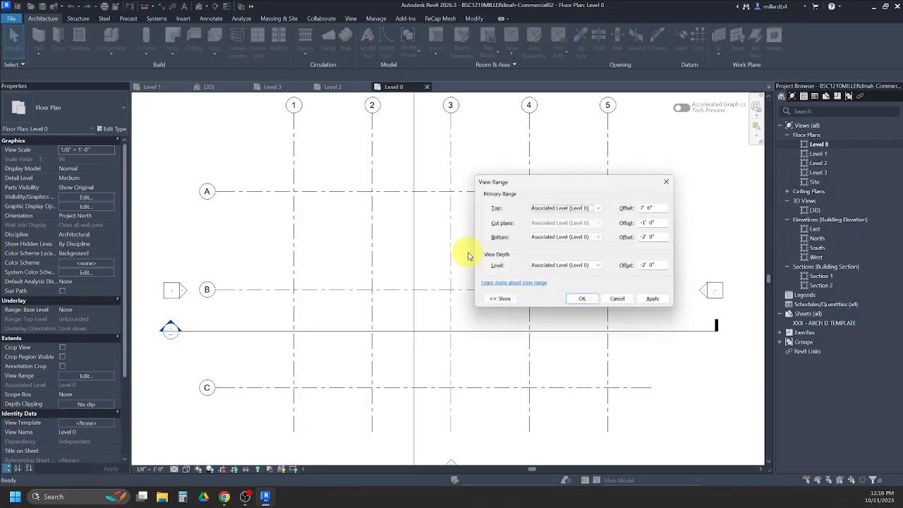
click(666, 182)
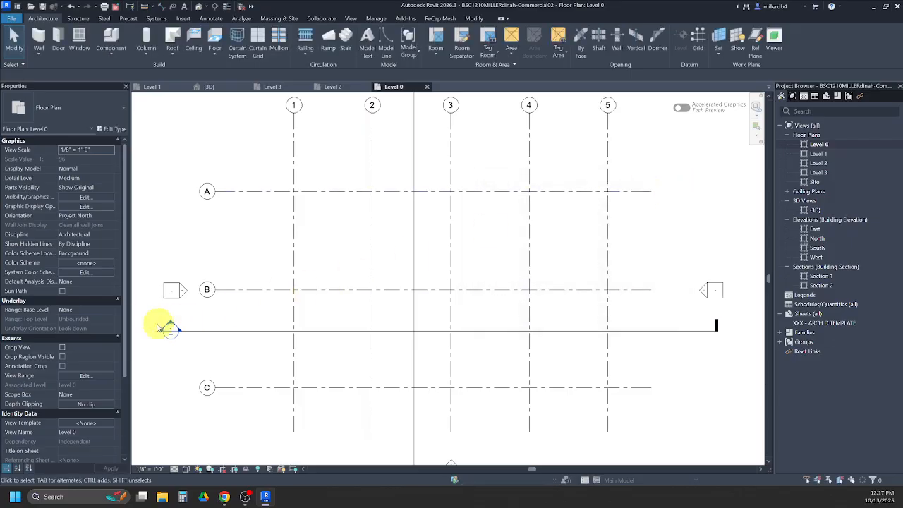
scroll(79, 239, down, 2)
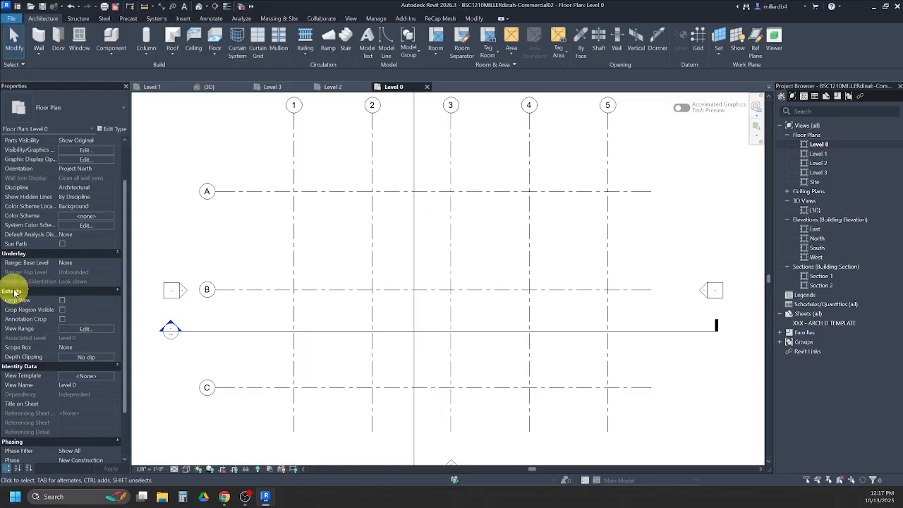
click(82, 329)
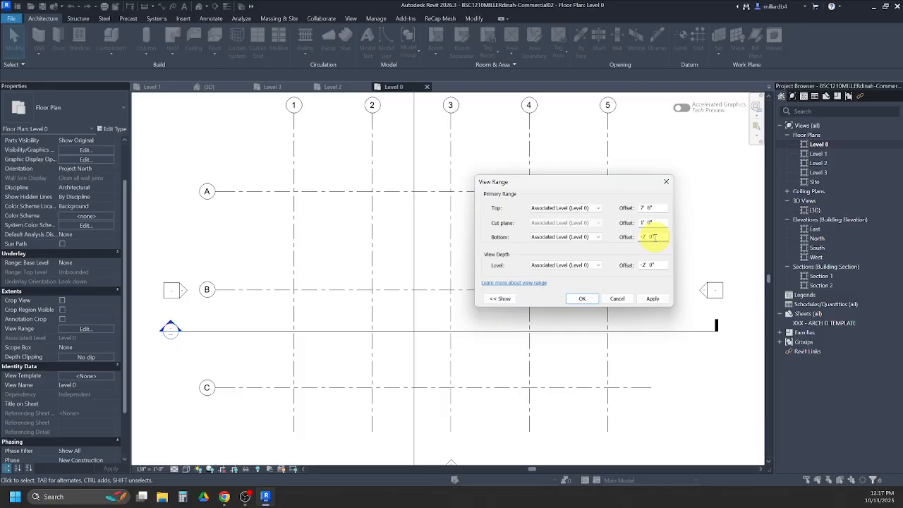
click(652, 300)
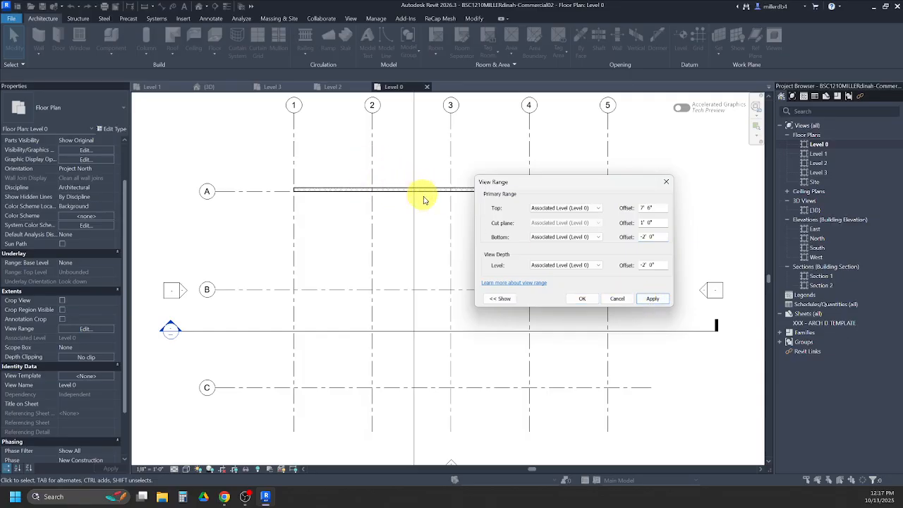
click(582, 300)
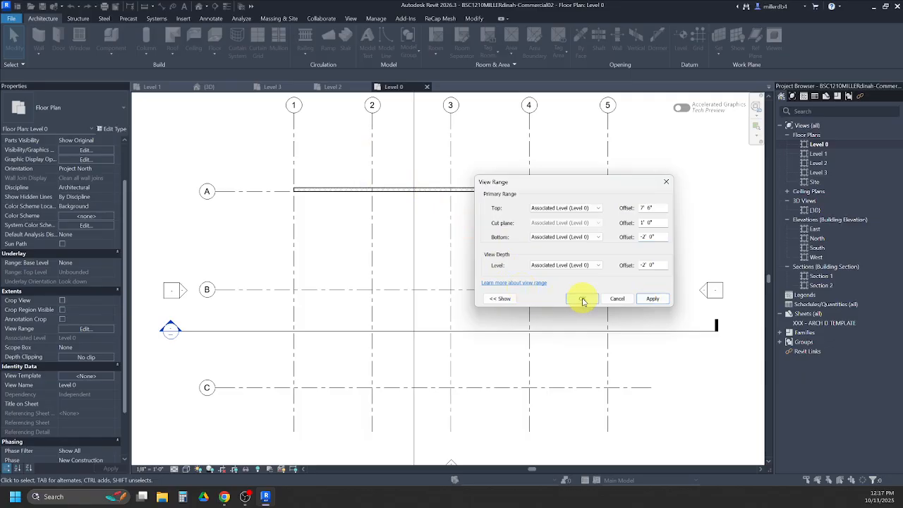
- Delete the foundation wall along grid A
click(495, 188)
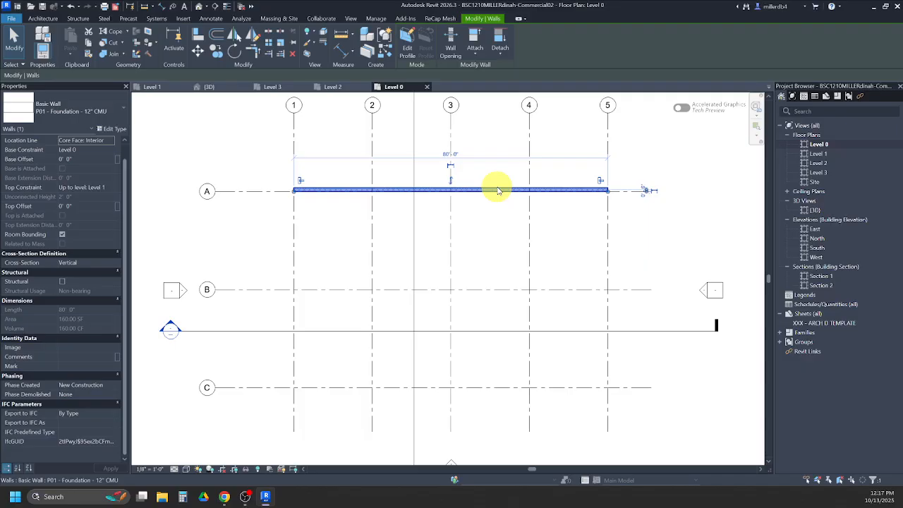
key(Delete)
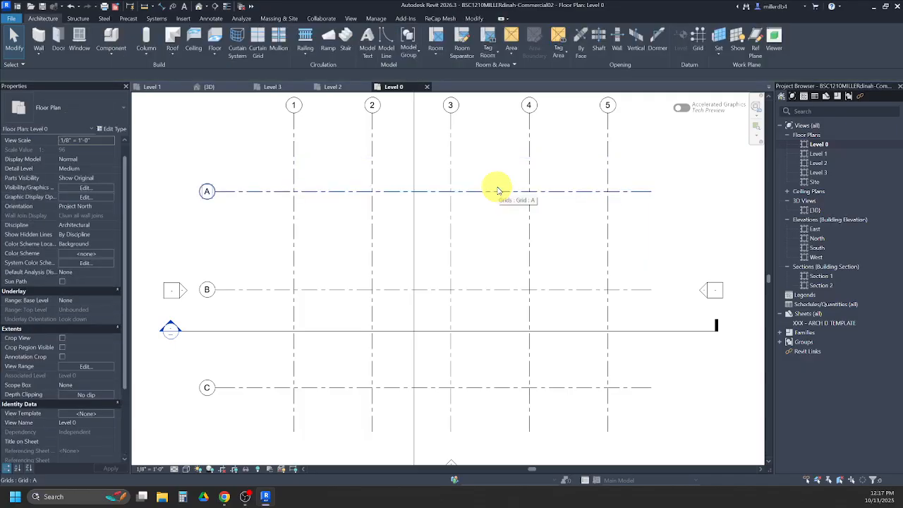
- Draw the rectangular perimeter of 12" CMU foundation walls along grids 5, C, 1 and A, closing at grid intersection A-5
key(w)
key(a)
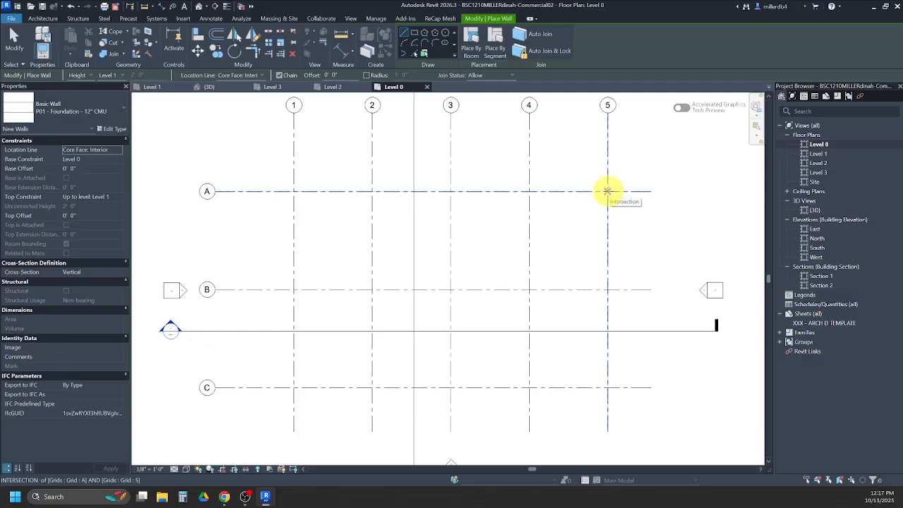
click(607, 190)
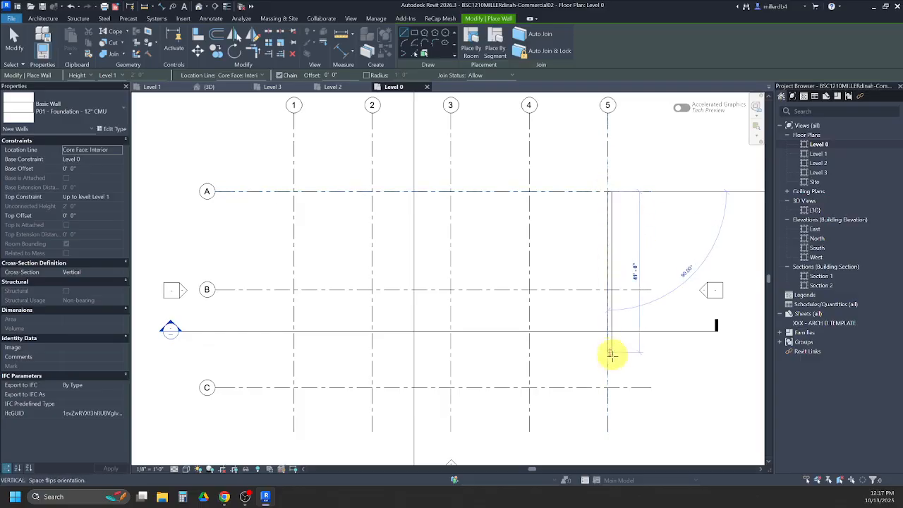
click(607, 387)
click(293, 387)
click(293, 191)
click(607, 190)
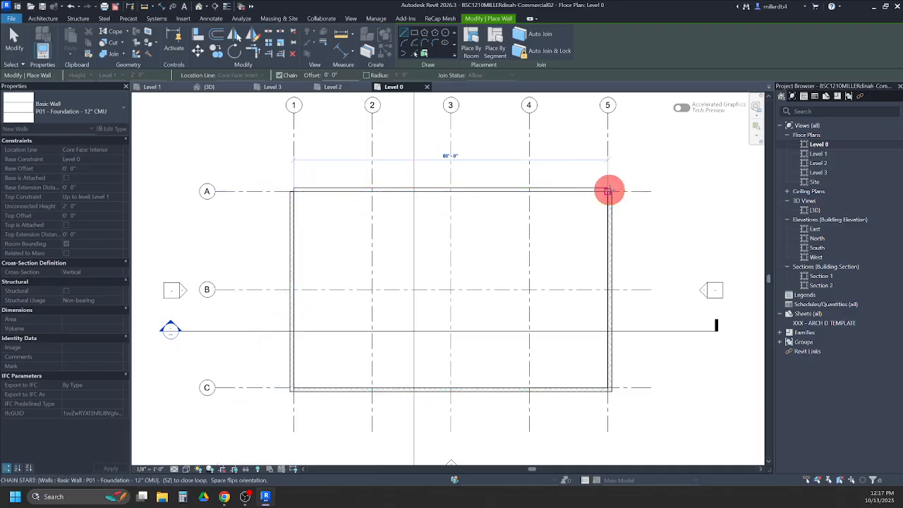
- Draw a three-sided foundation wall bump-out north of grid A between grids 3 and 5, about 32' wide and 12' deep
scroll(493, 259, up, 2)
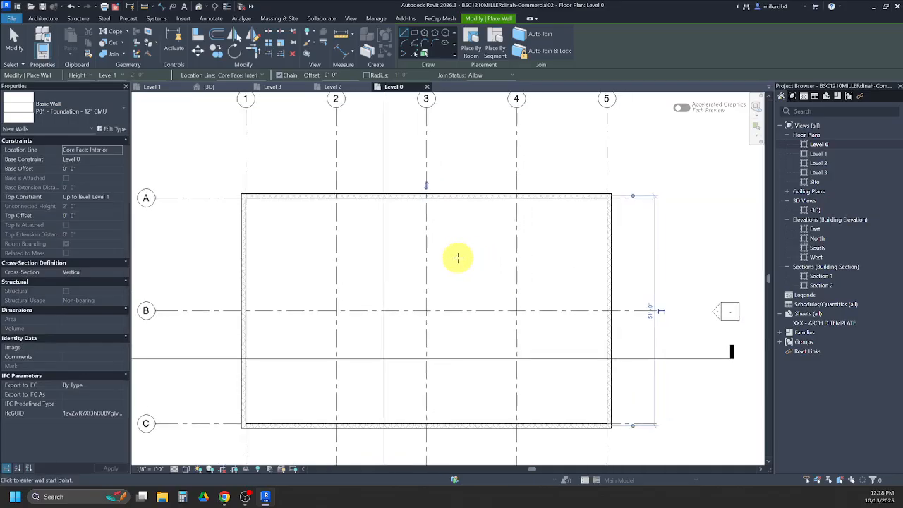
click(445, 195)
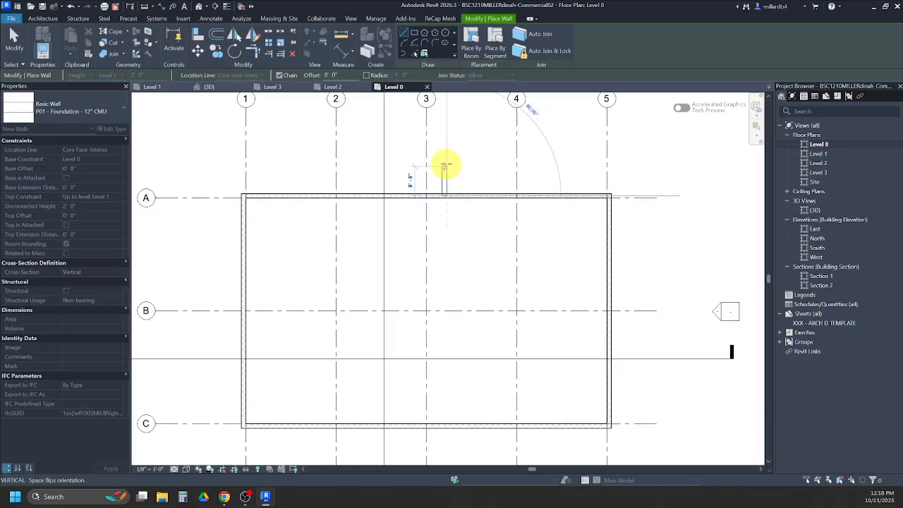
click(483, 144)
click(588, 147)
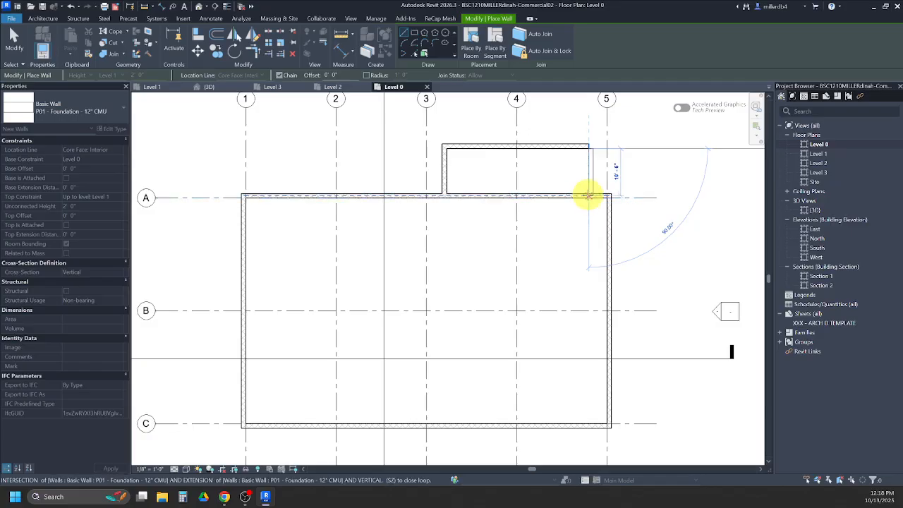
click(588, 196)
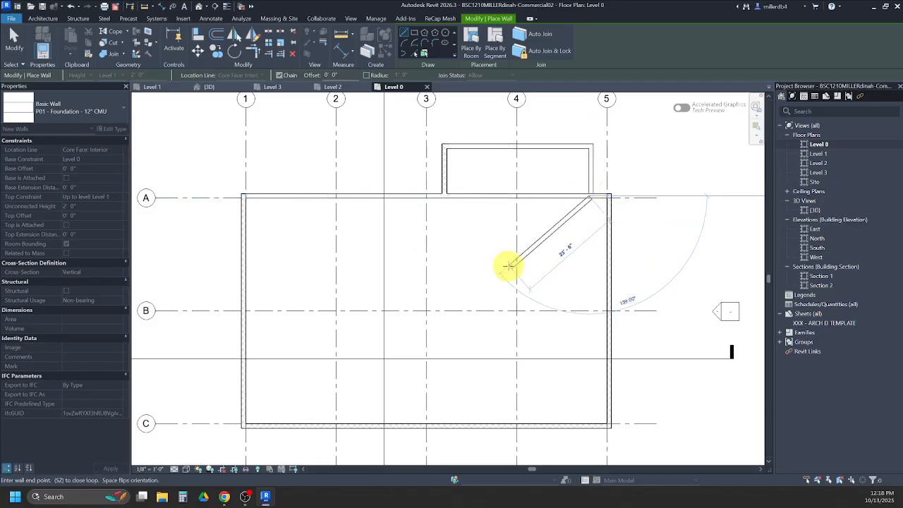
key(Escape)
key(Escape)
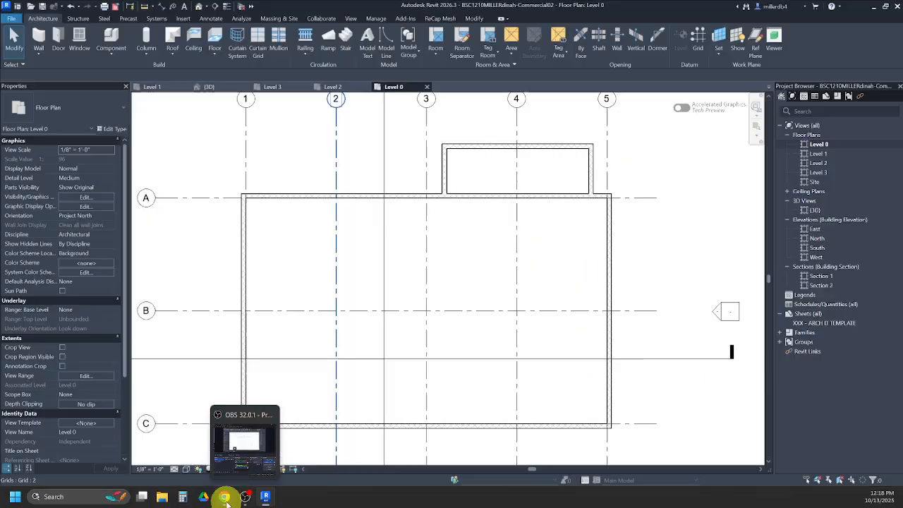
- Check the foundation plan PDF and dimension the bump-out's depth from grid A to the outer face of its north wall
click(224, 497)
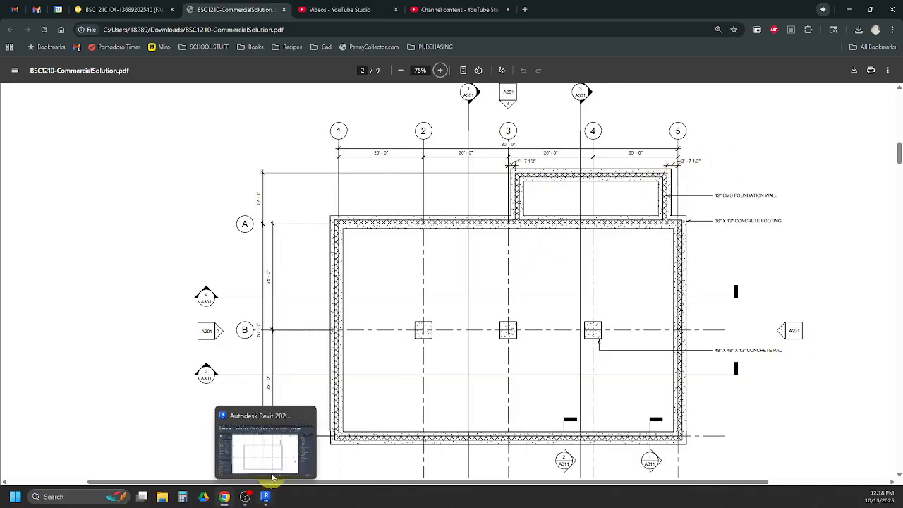
click(265, 497)
scroll(544, 246, up, 3)
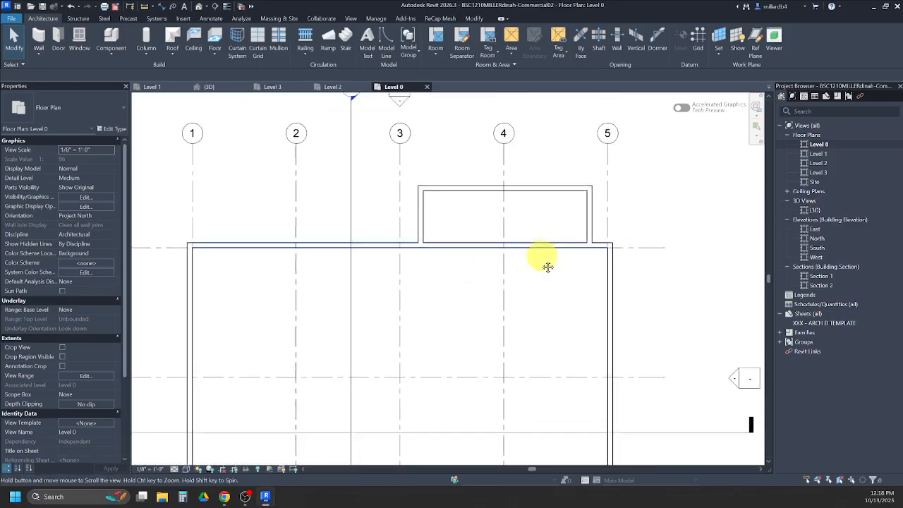
key(d)
key(i)
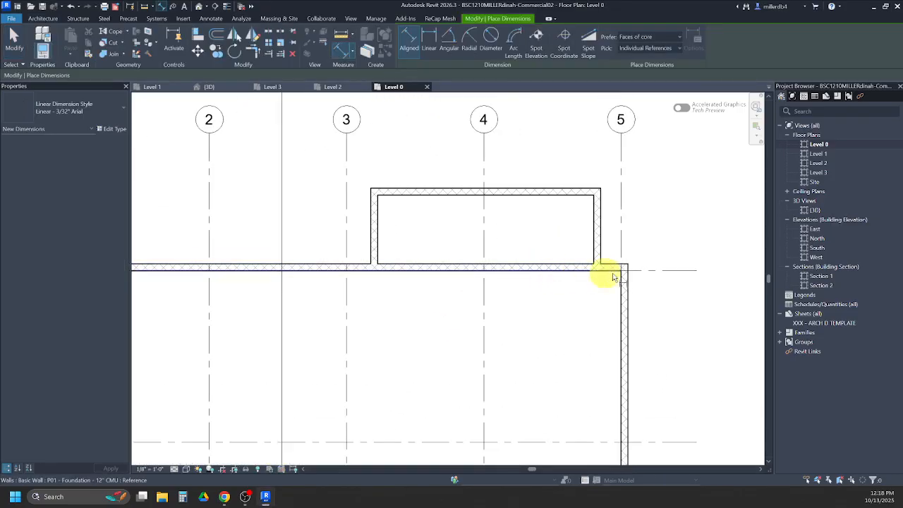
click(654, 275)
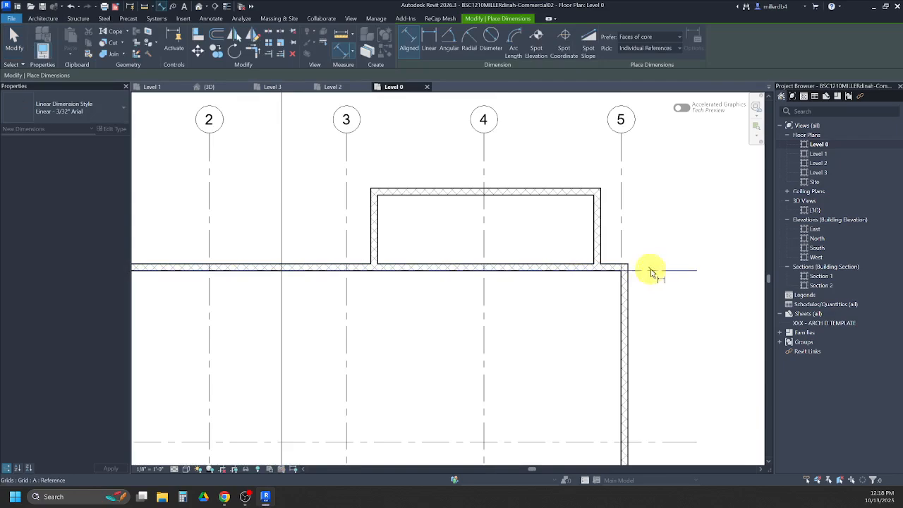
click(584, 190)
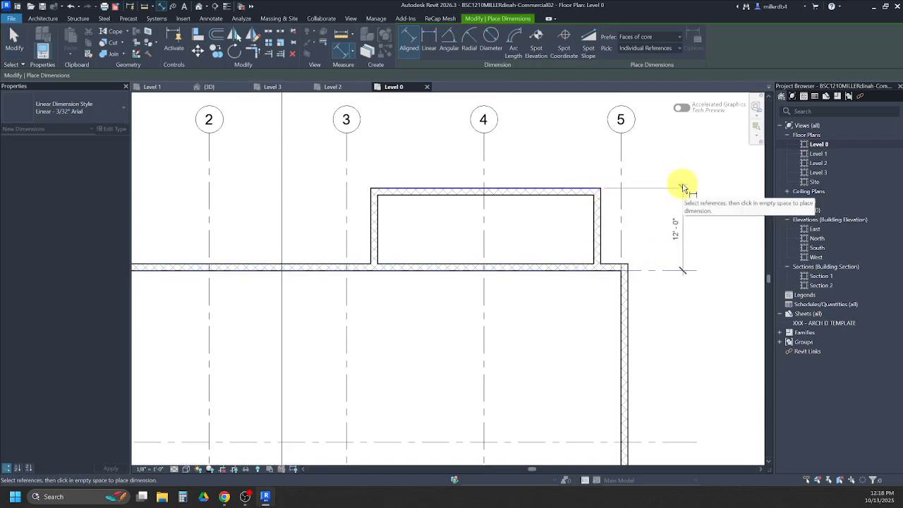
click(681, 187)
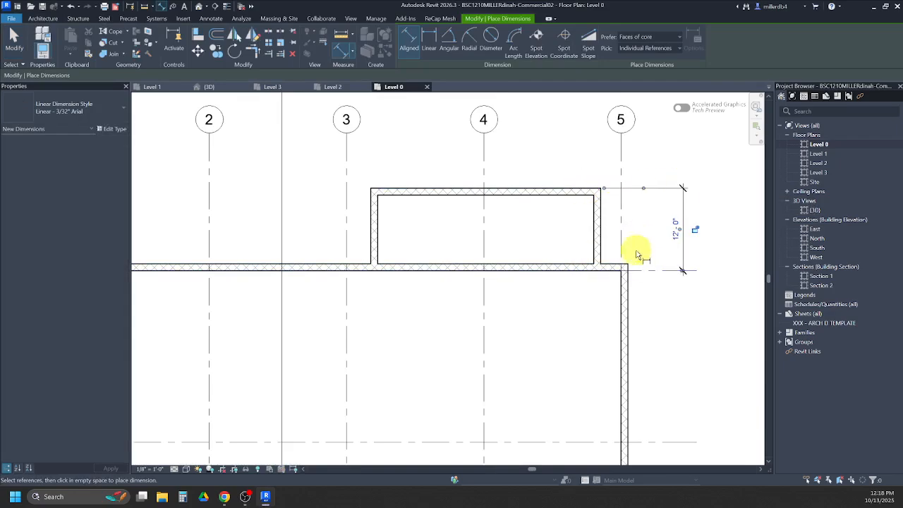
- Dimension the bump-out's side walls: the east wall's outer face from grid 5 and the west wall's outer face from grid 3
click(621, 170)
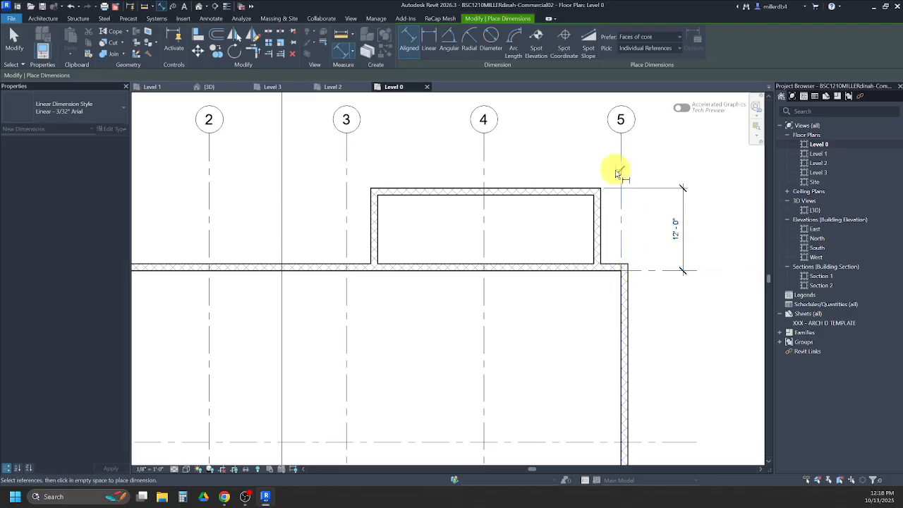
click(600, 217)
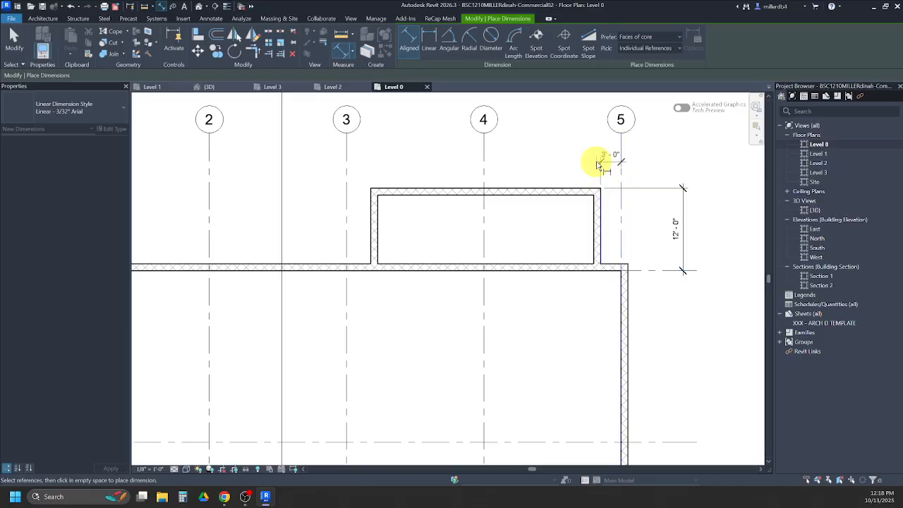
click(596, 165)
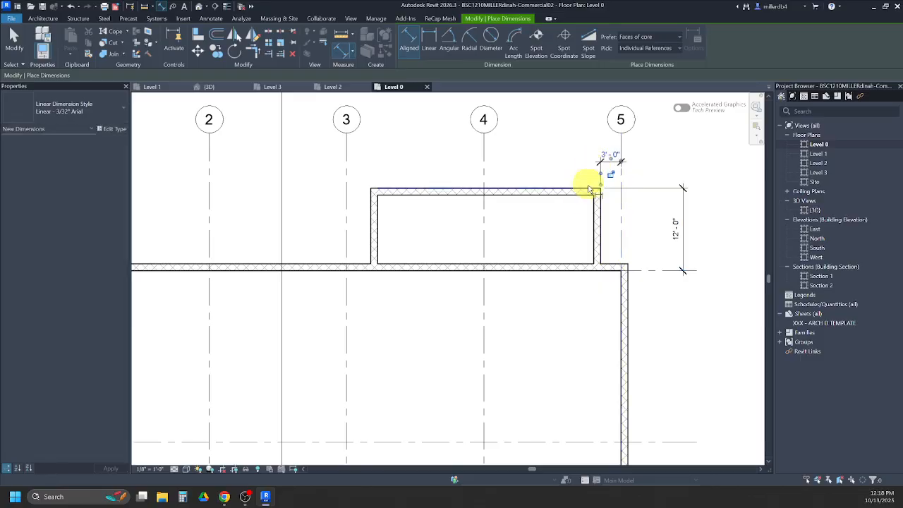
click(346, 188)
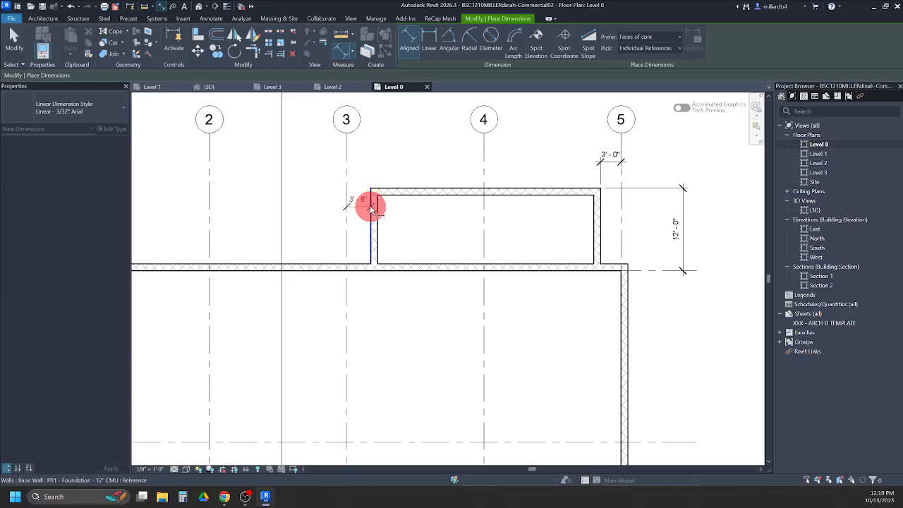
click(371, 204)
click(371, 161)
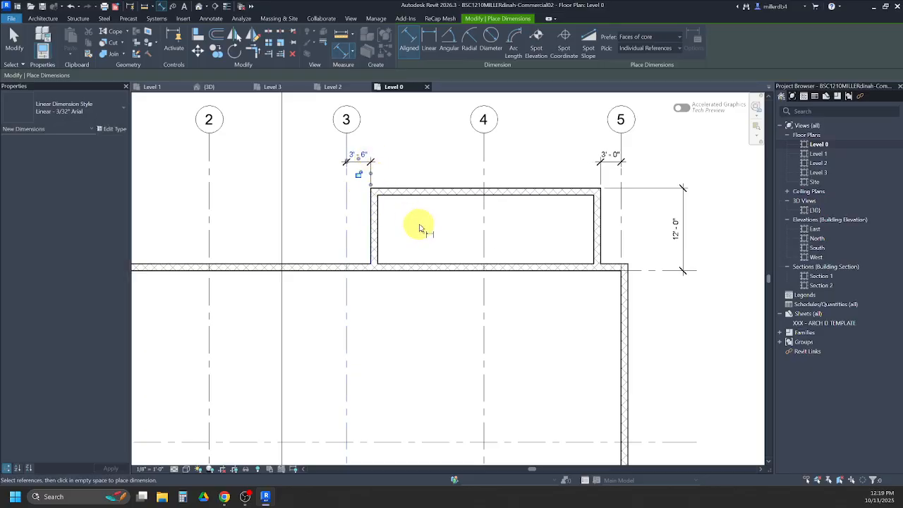
key(Escape)
key(Escape)
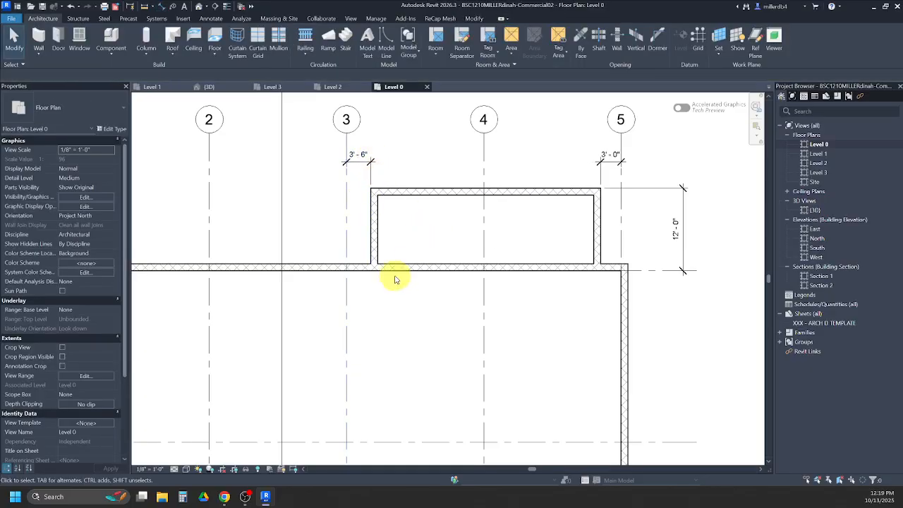
- Check the bump-out dimensions in the foundation plan PDF and set its north wall 12' 1" from grid A
click(225, 496)
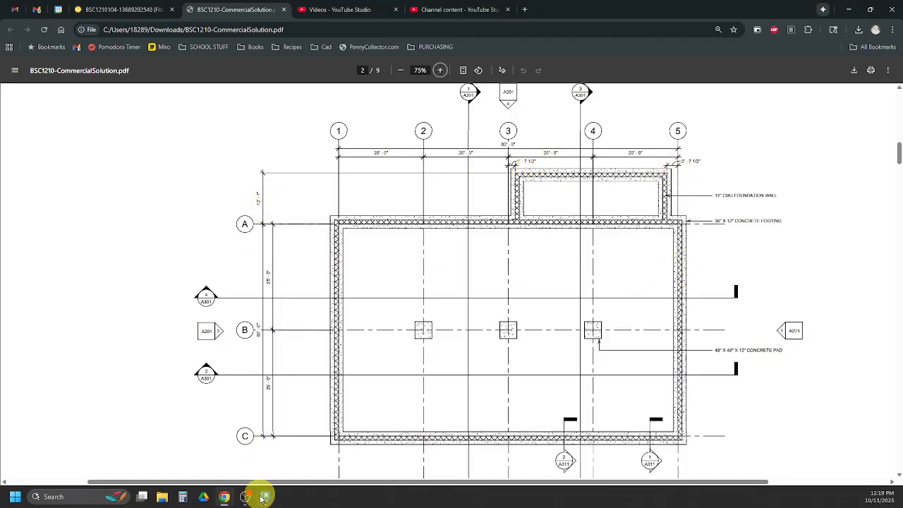
mouse_move(262, 498)
click(275, 457)
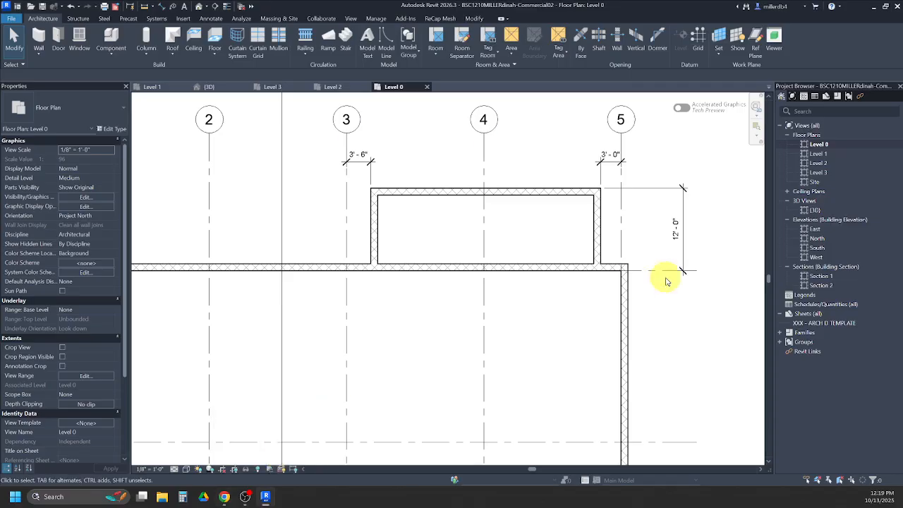
click(554, 197)
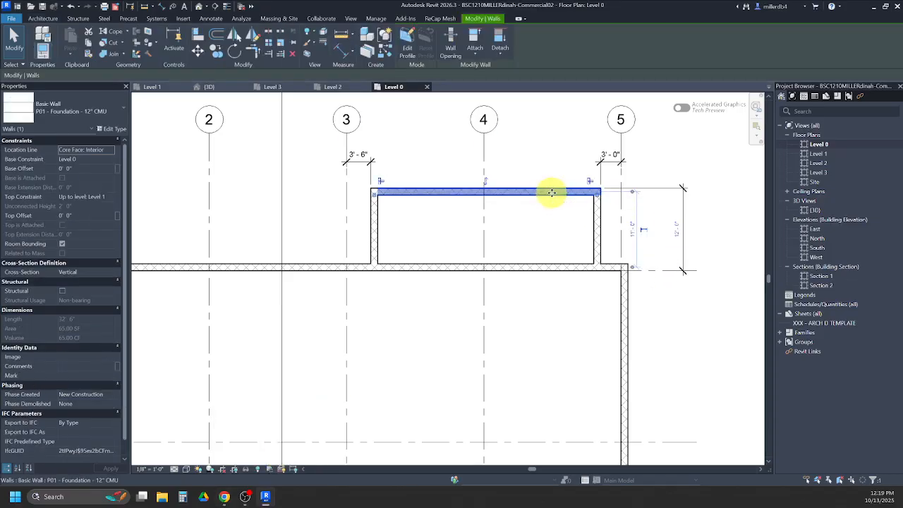
click(677, 227)
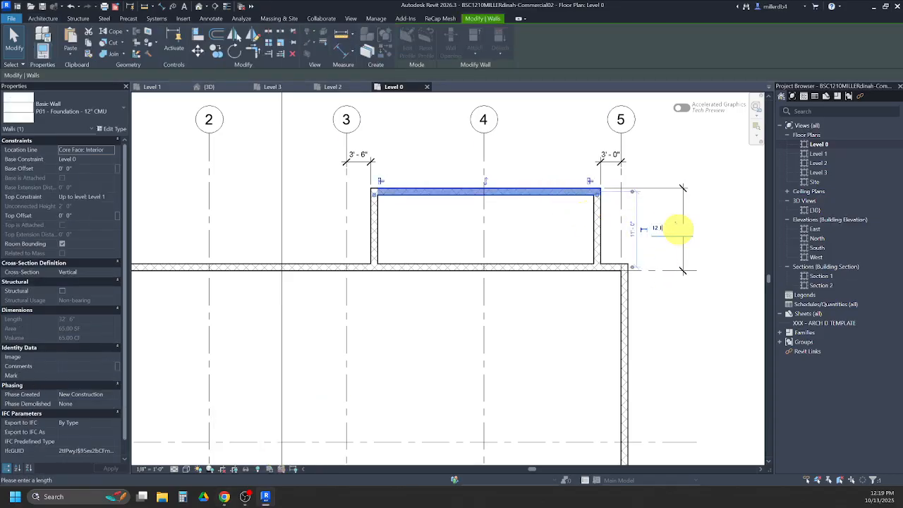
text(12 1)
key(Return)
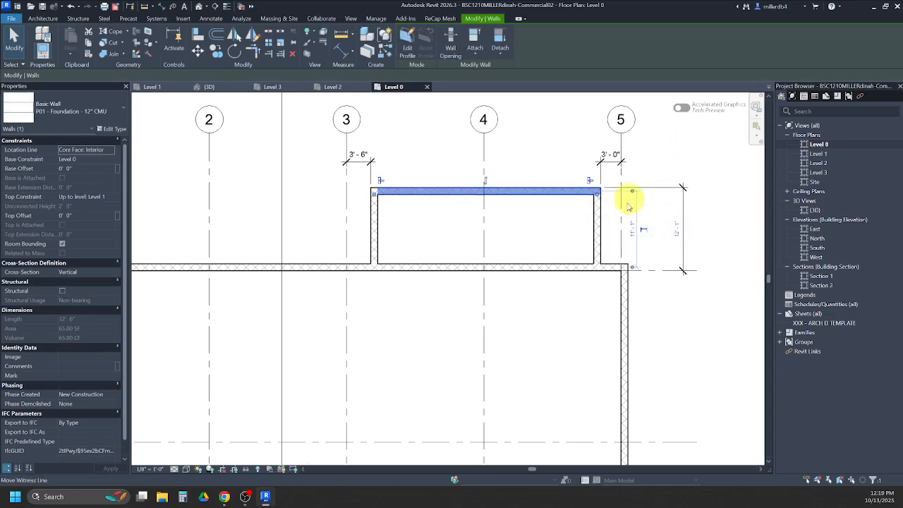
click(650, 173)
- Set the bump-out's east wall 2' 7 1/2" from grid 5 and its west wall 1' 7 1/2" from grid 3
click(597, 221)
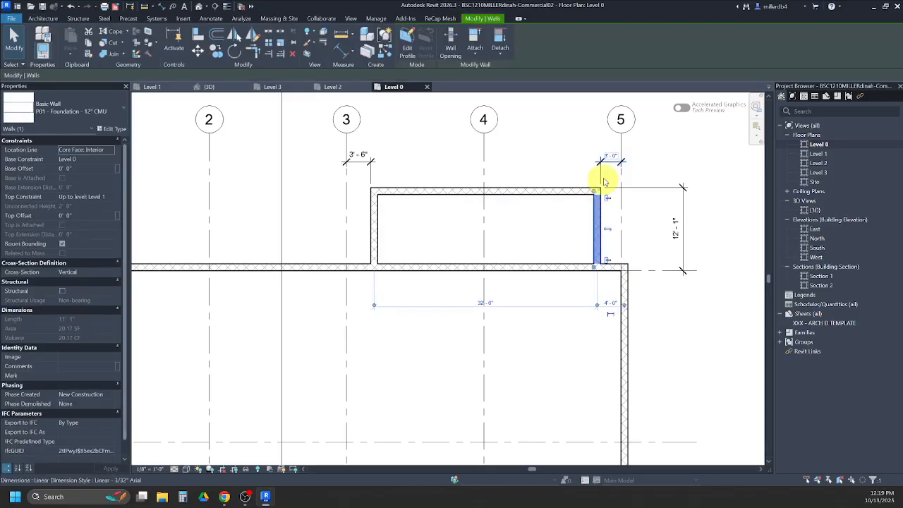
click(612, 157)
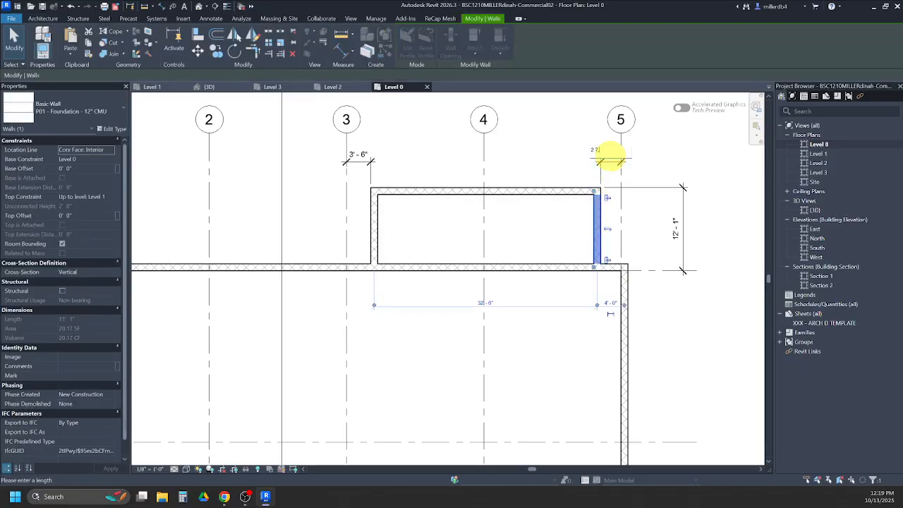
key(Return)
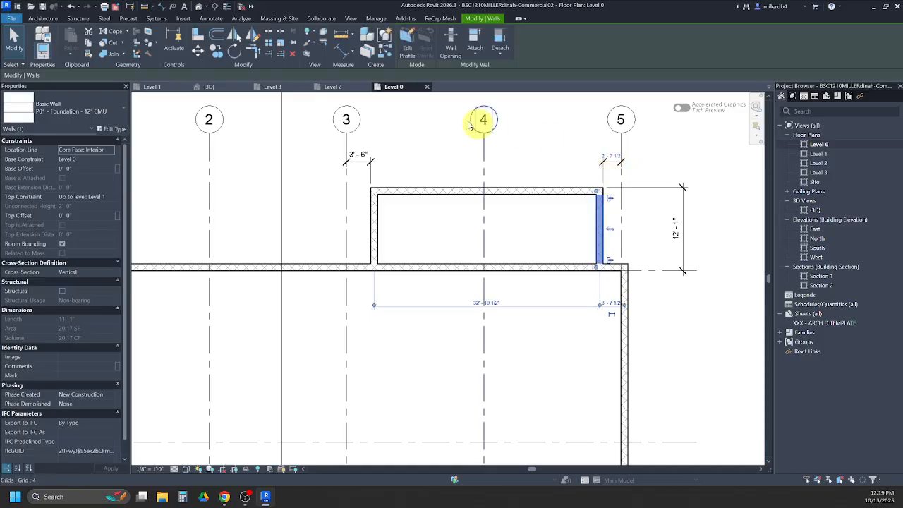
click(373, 229)
click(356, 153)
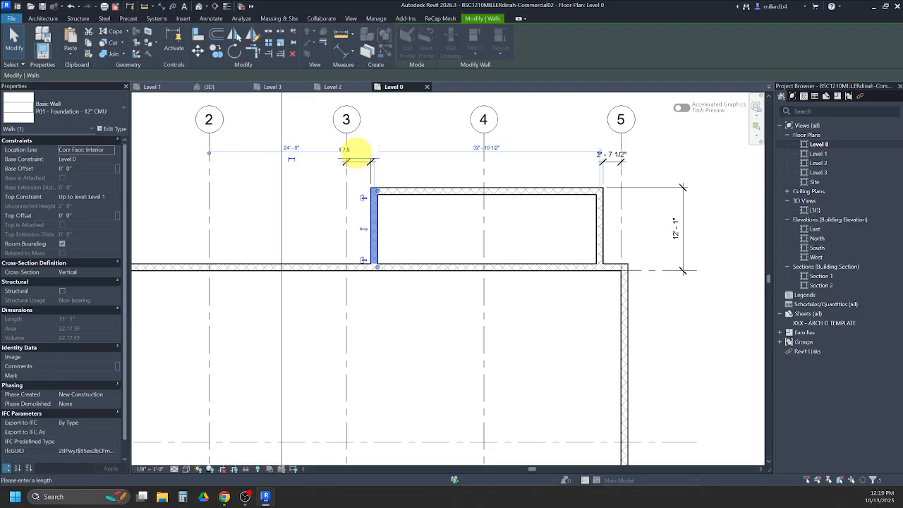
key(Return)
scroll(358, 157, down, 2)
middle_drag(353, 251, 431, 255)
key(Escape)
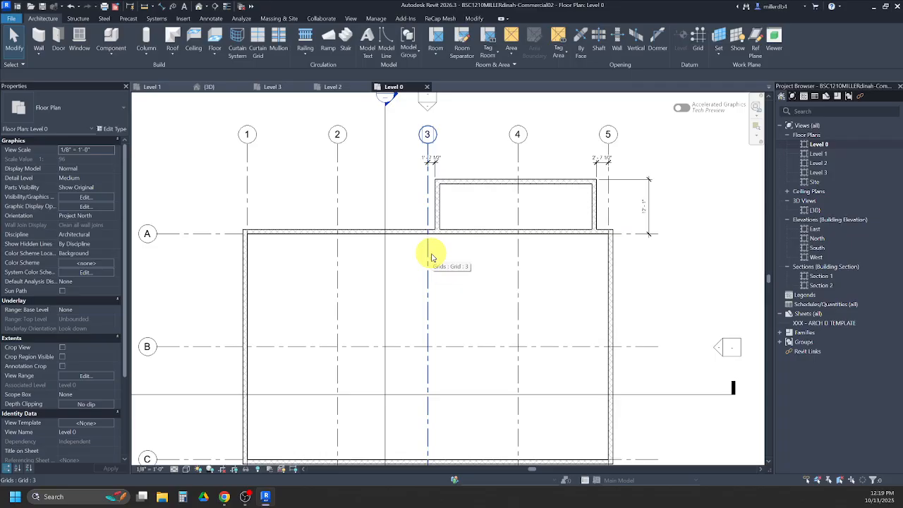
key(f)
key(t)
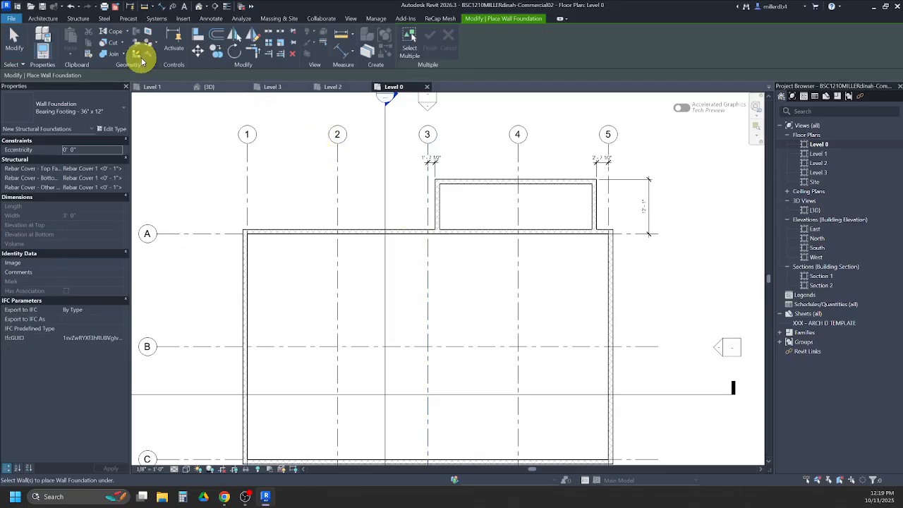
key(Escape)
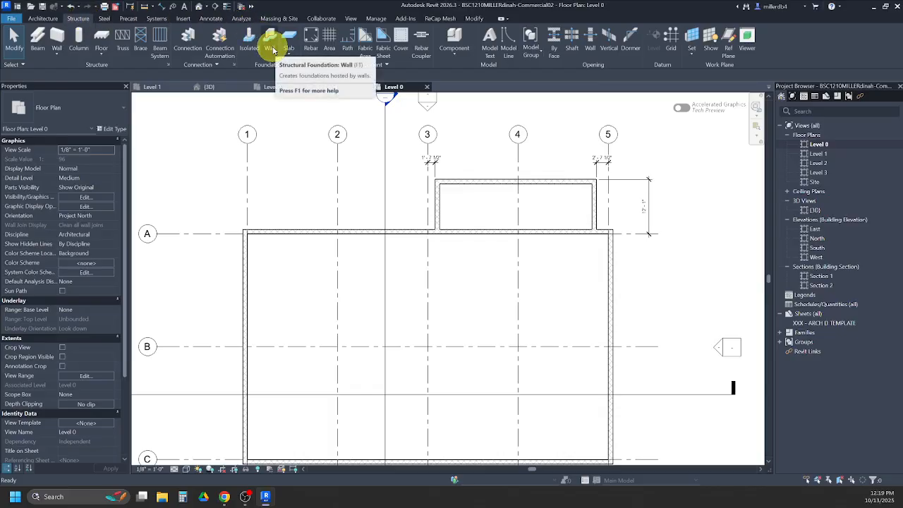
- Place Bearing Footing - 36" x 12" wall foundations under the west wall, the grid A wall and the three bump-out walls
key(f)
key(t)
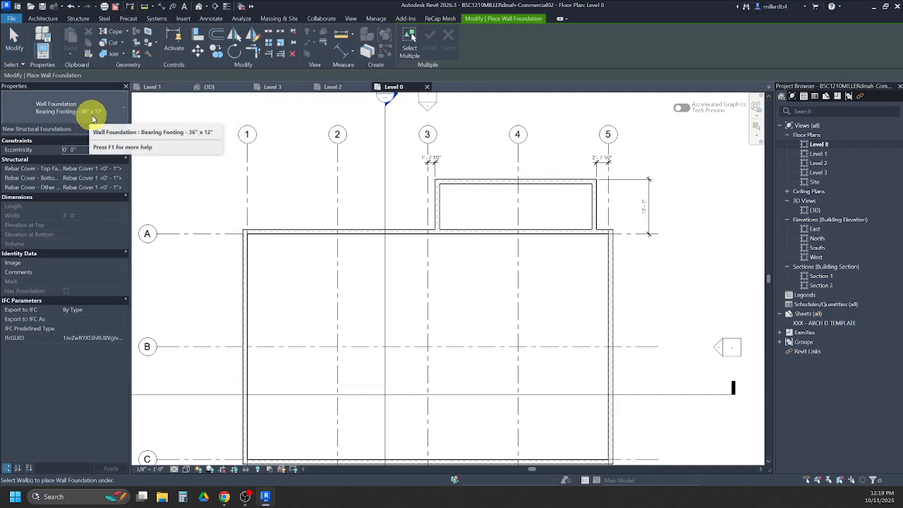
click(244, 314)
click(264, 234)
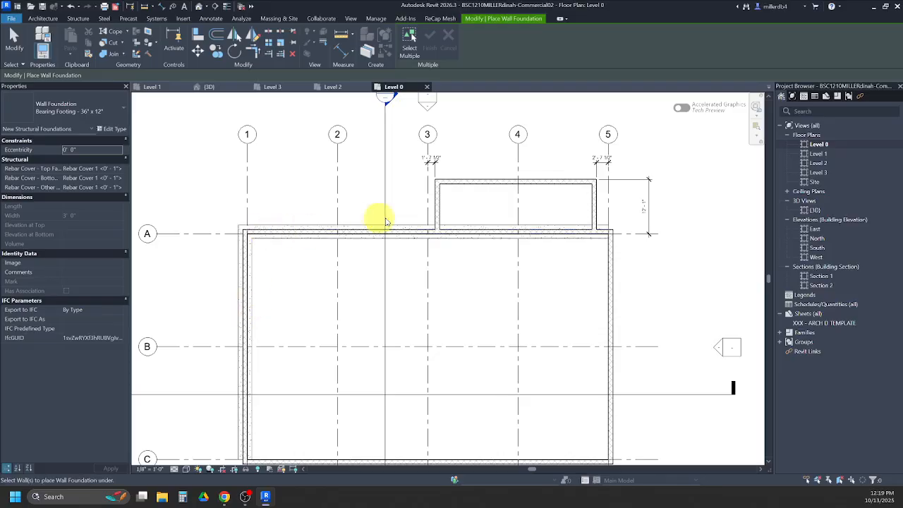
click(439, 211)
click(461, 182)
click(596, 219)
- Place the 36" x 12" bearing footing under the east wall on grid 5 and the south wall on grid C
click(613, 277)
middle_drag(626, 324, 622, 244)
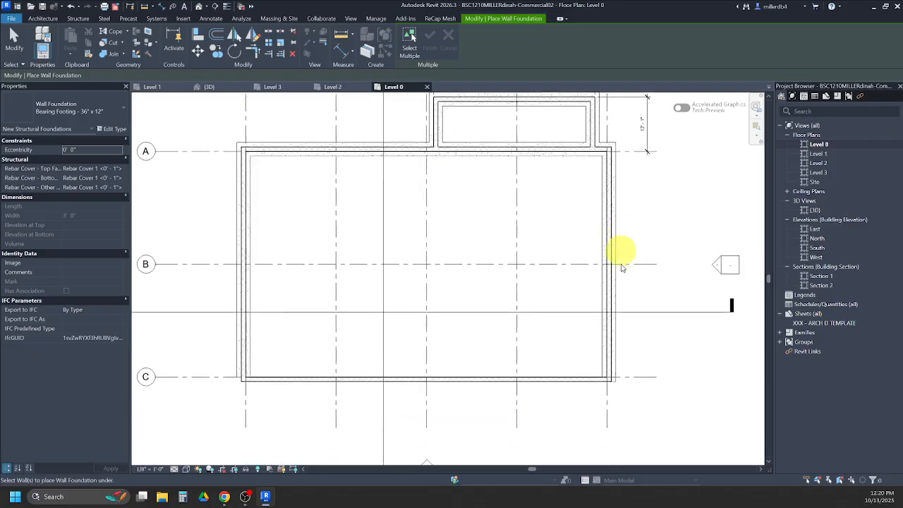
scroll(621, 247, up, 1)
click(577, 401)
scroll(500, 366, down, 4)
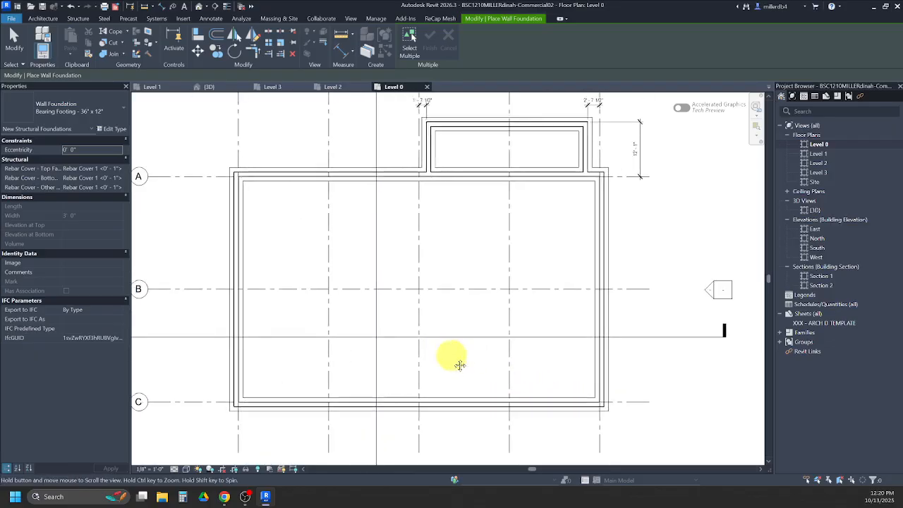
scroll(498, 328, up, 1)
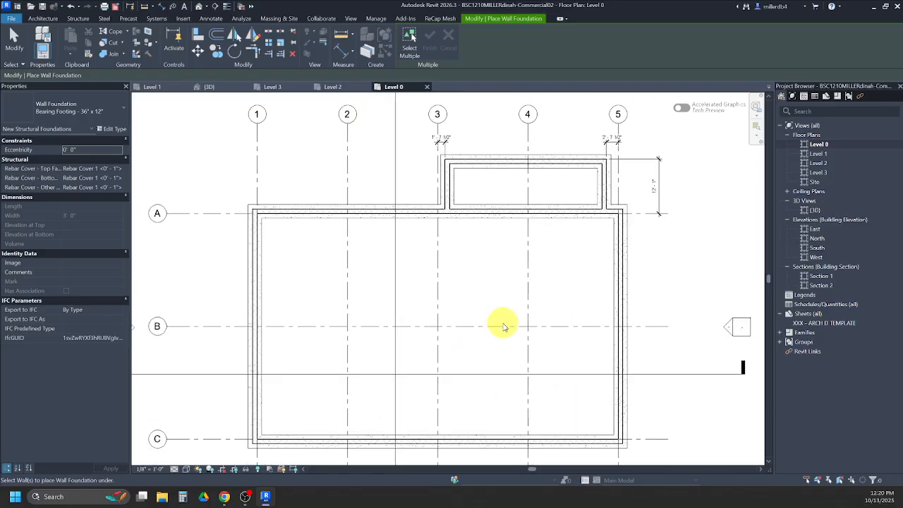
- Check the foundation plan PDF for the isolated concrete pads along grid B and return to Revit
click(224, 500)
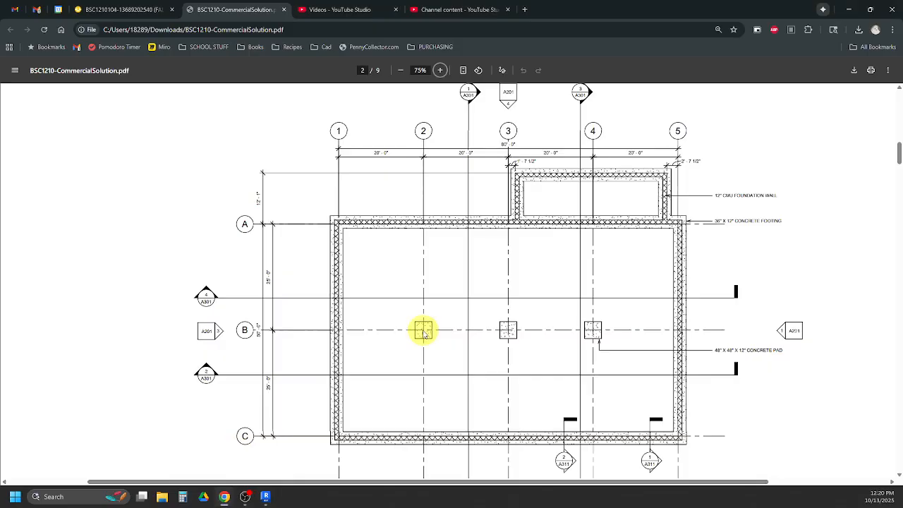
click(265, 497)
key(Escape)
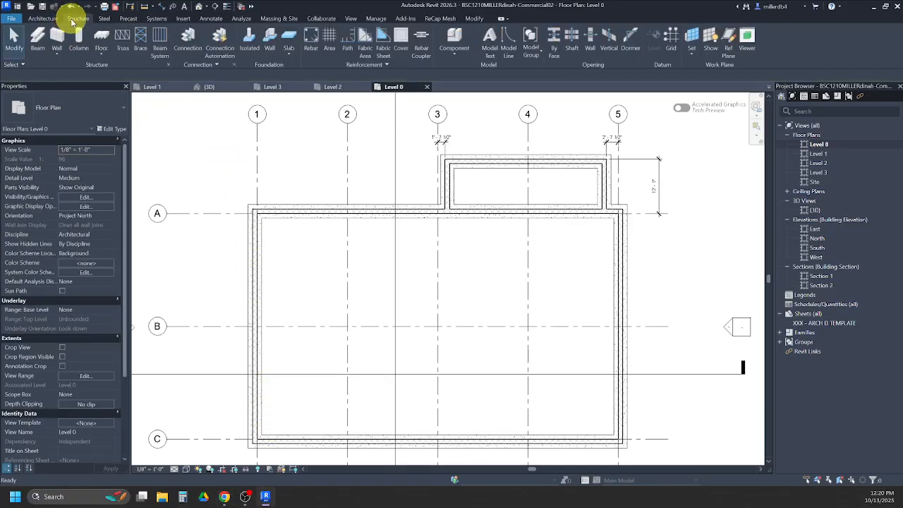
- Check the pad size in the foundation plan PDF and duplicate the Footing-Rectangular isolated foundation type as 48" x 48" x 12"
click(248, 36)
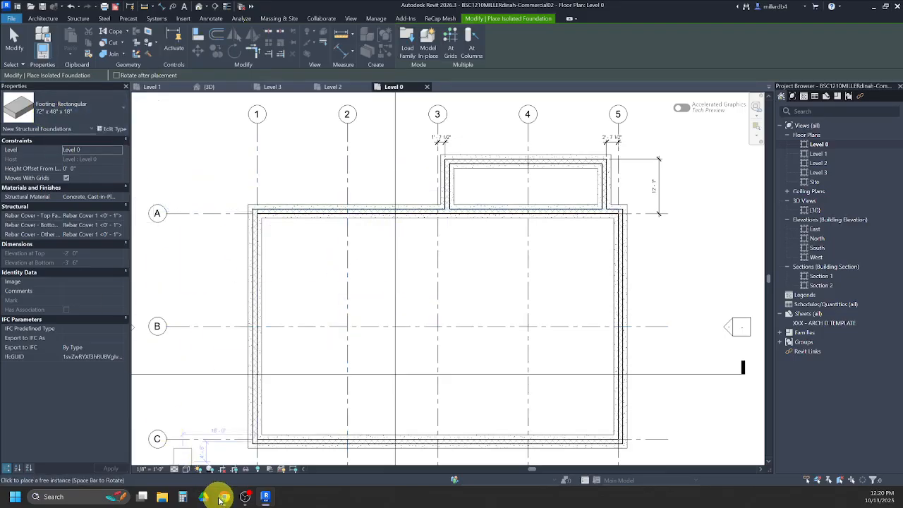
mouse_move(220, 498)
click(221, 459)
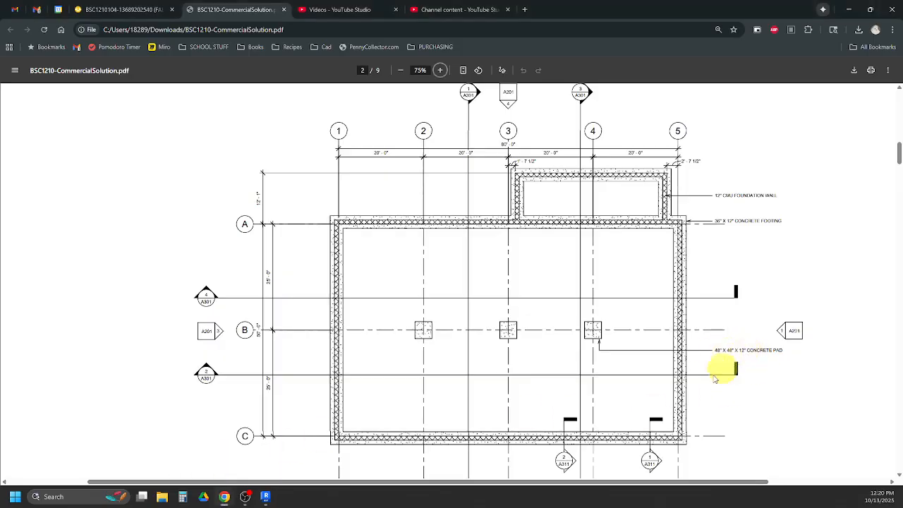
mouse_move(265, 496)
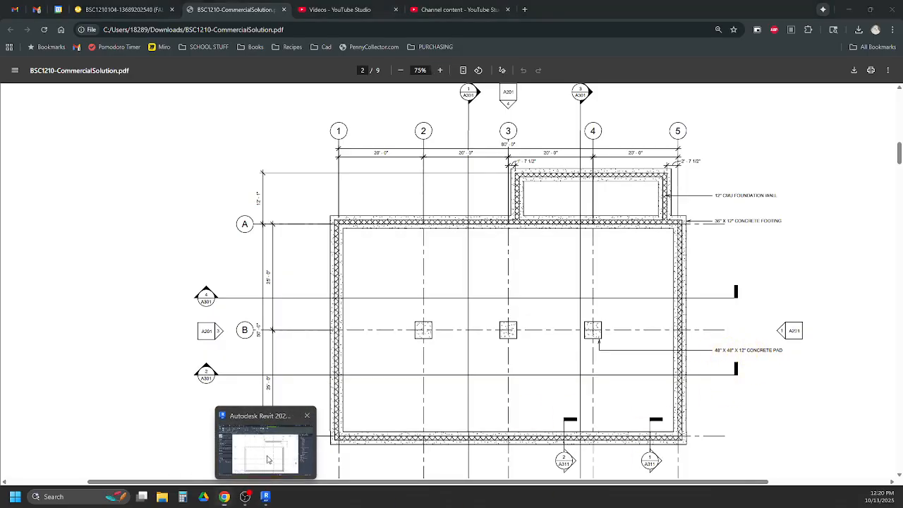
click(267, 460)
click(74, 112)
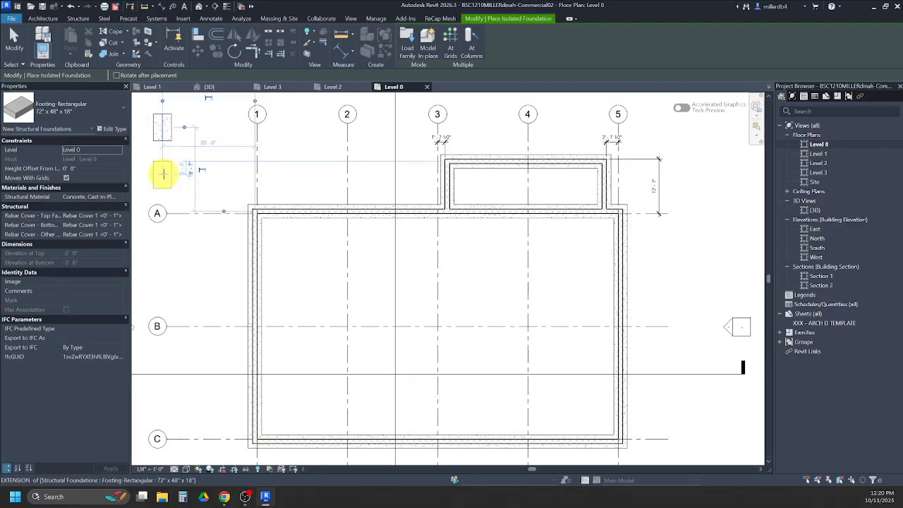
click(113, 129)
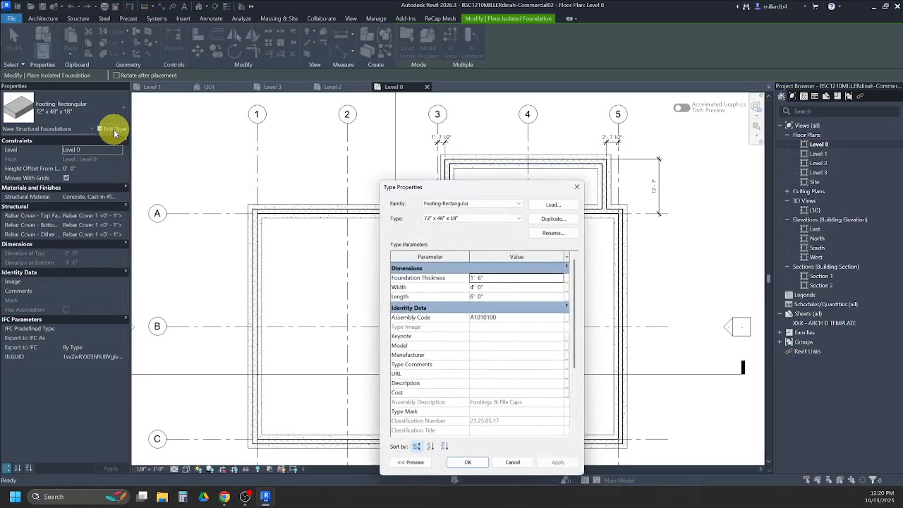
click(541, 218)
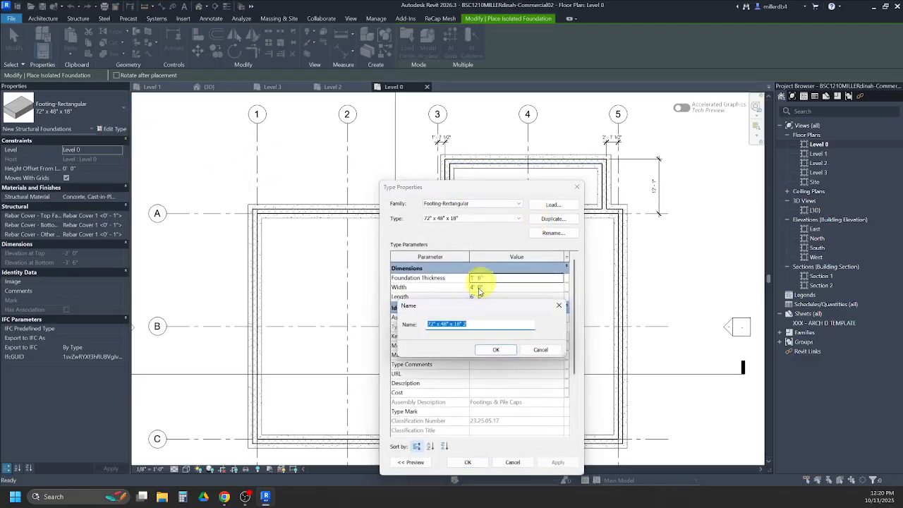
mouse_move(433, 324)
mouse_down()
mouse_move(414, 325)
mouse_move(420, 330)
mouse_up()
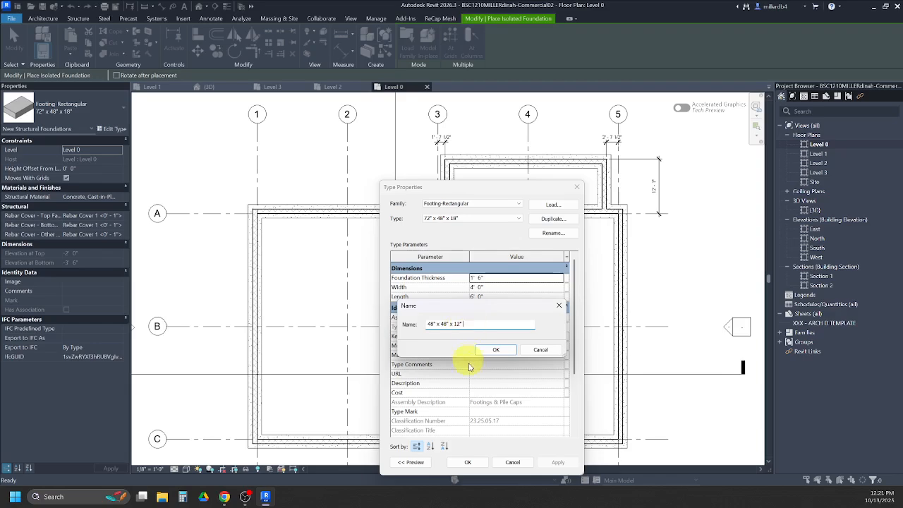
click(486, 351)
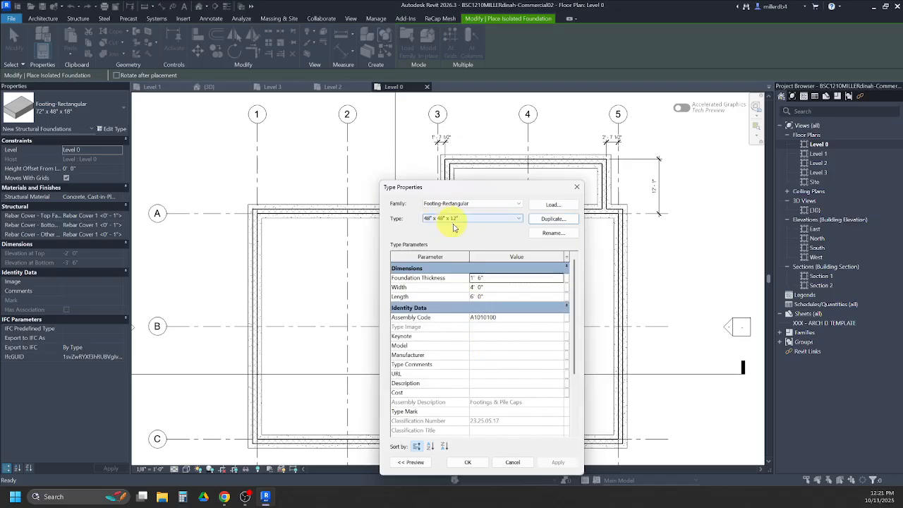
- Set the new footing type's foundation thickness to 1' 0" and its width and length to 4' 0"
click(486, 279)
drag(484, 278, 457, 274)
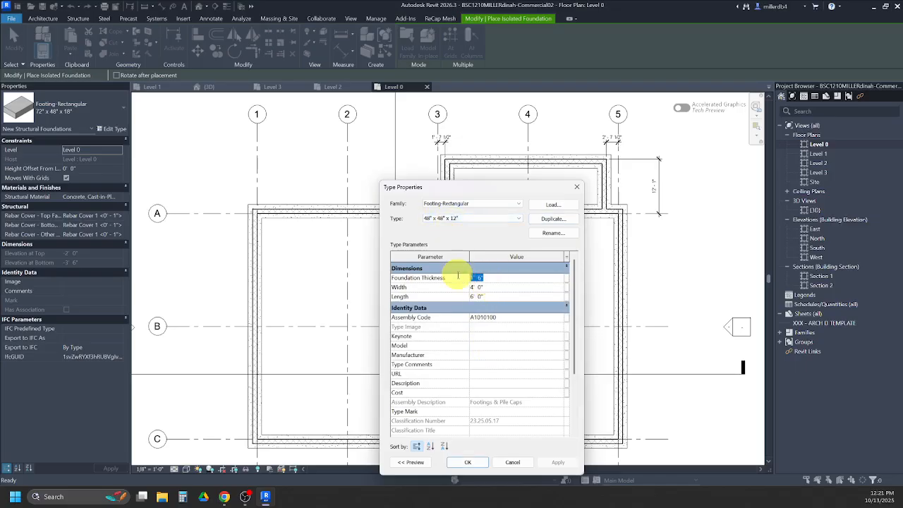
text(1)
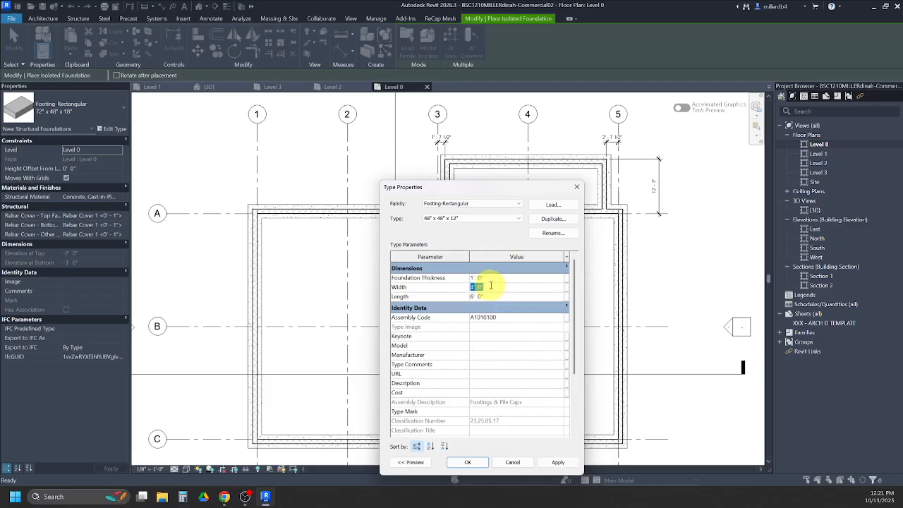
text(4)
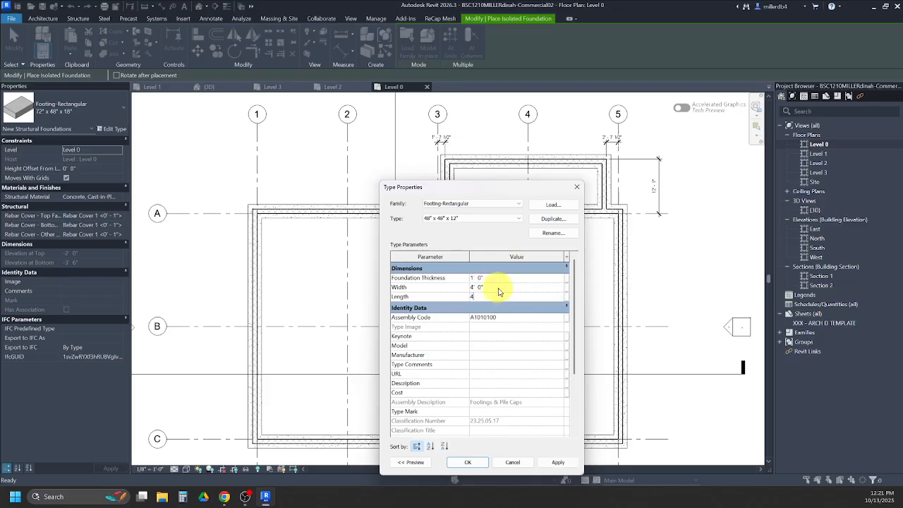
click(467, 462)
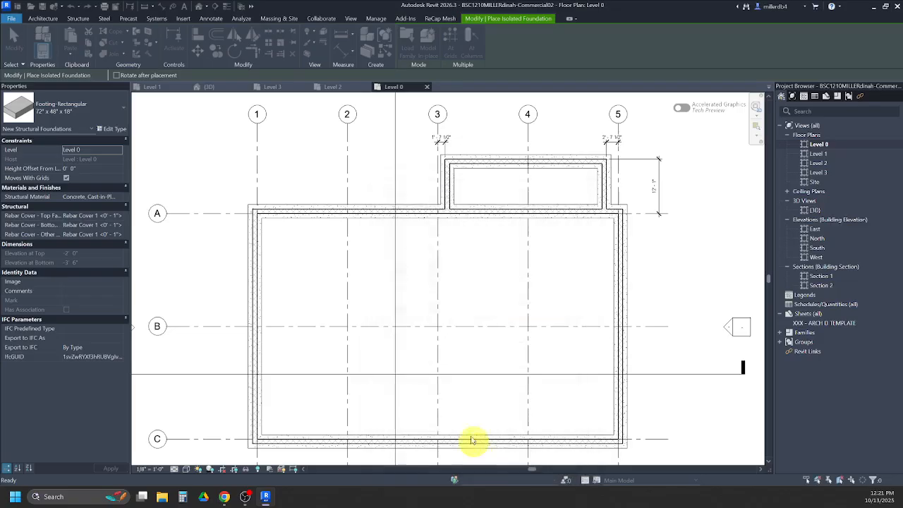
- Place 48" x 48" x 12" footings where grid B crosses grids 2, 3 and 4
click(346, 326)
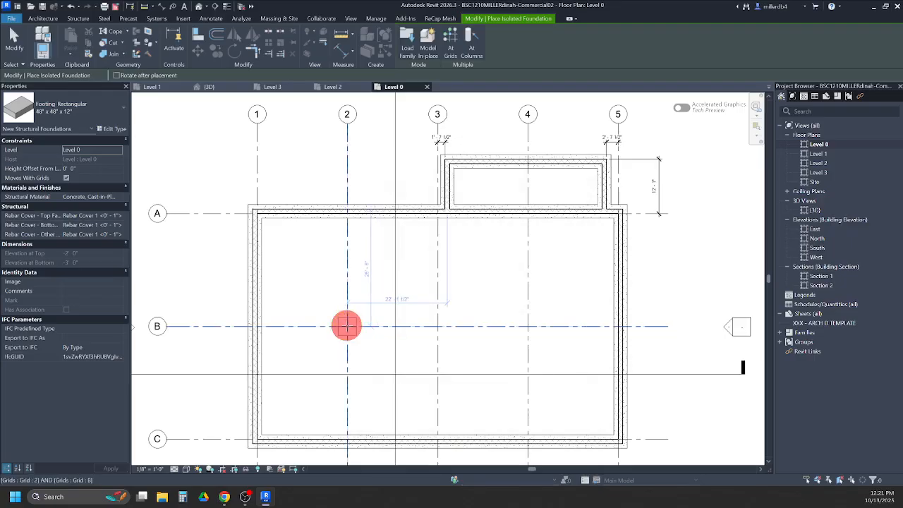
click(437, 326)
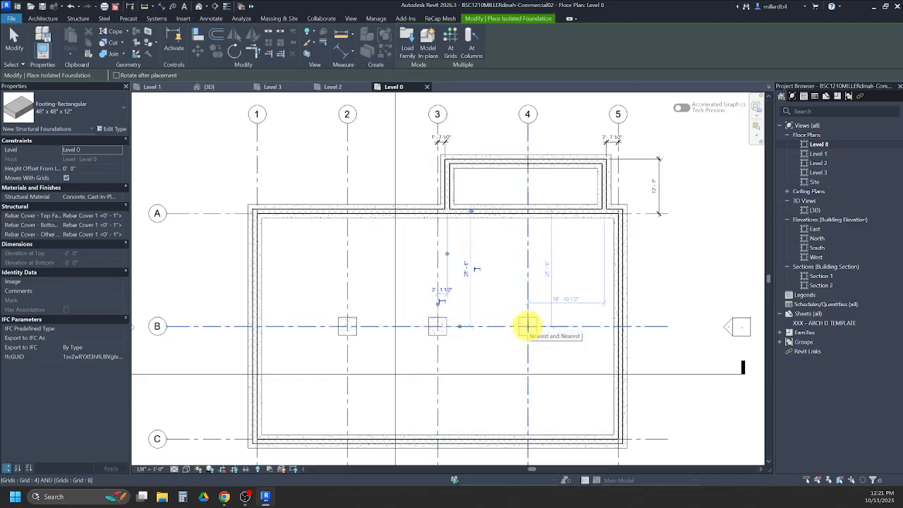
click(527, 326)
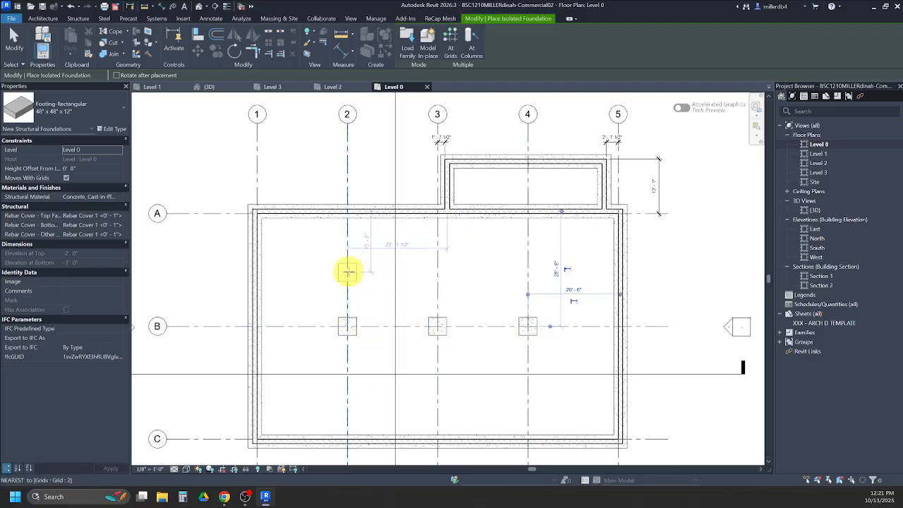
key(Escape)
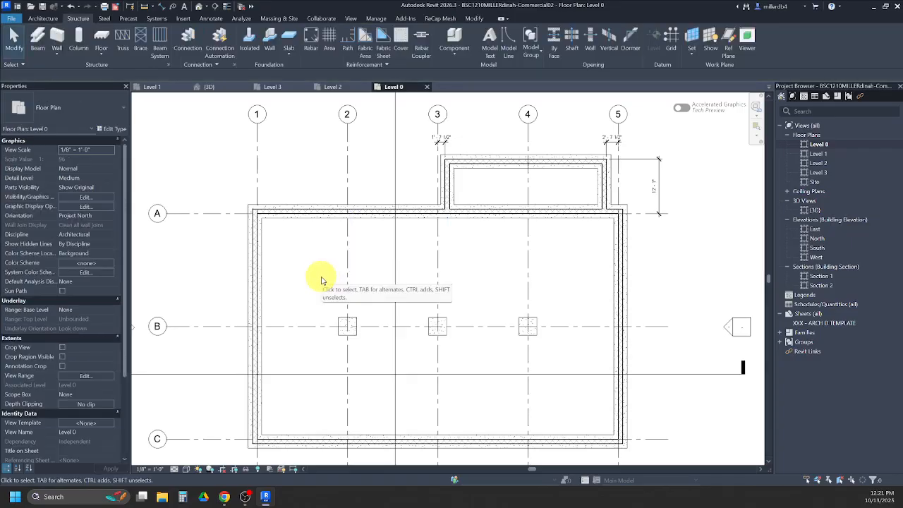
- Examine the floor plans, elevations and building sections in the PDF for the columns on grid B, and return to Revit
mouse_move(220, 493)
click(224, 462)
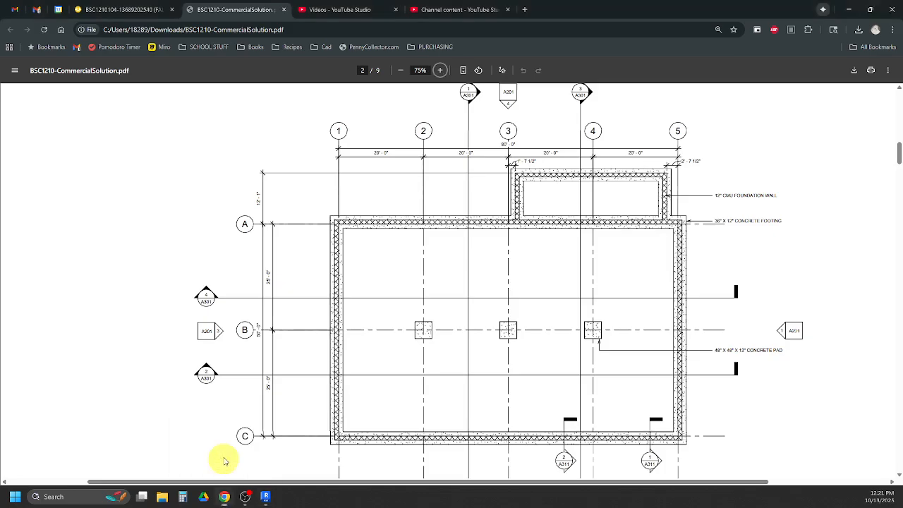
scroll(416, 328, down, 10)
scroll(416, 328, down, 12)
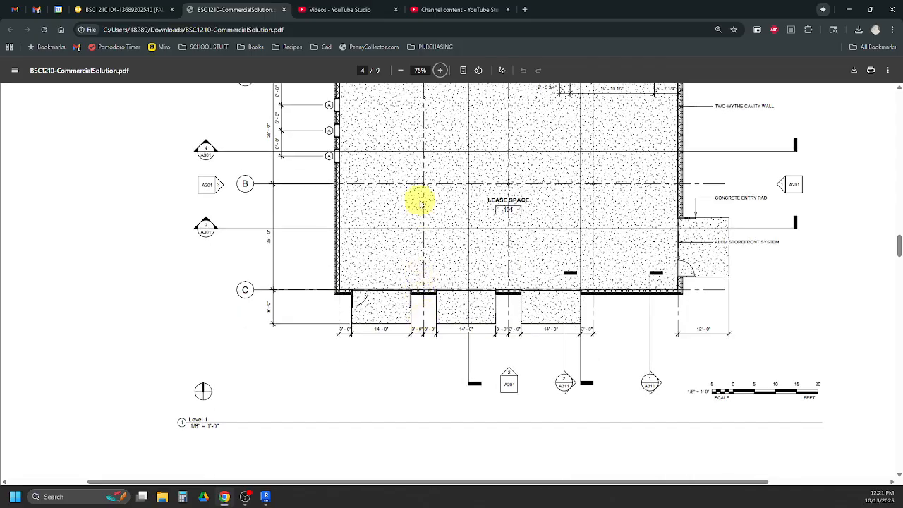
scroll(422, 209, down, 15)
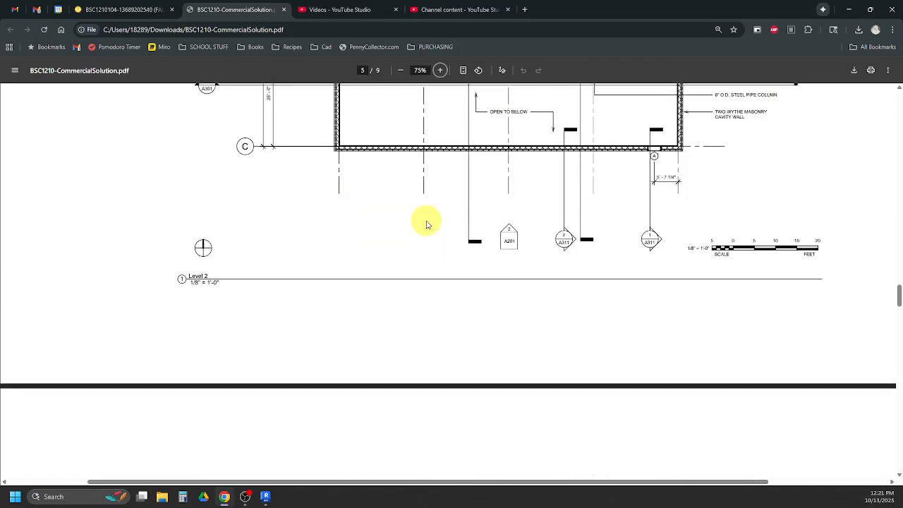
scroll(425, 228, down, 15)
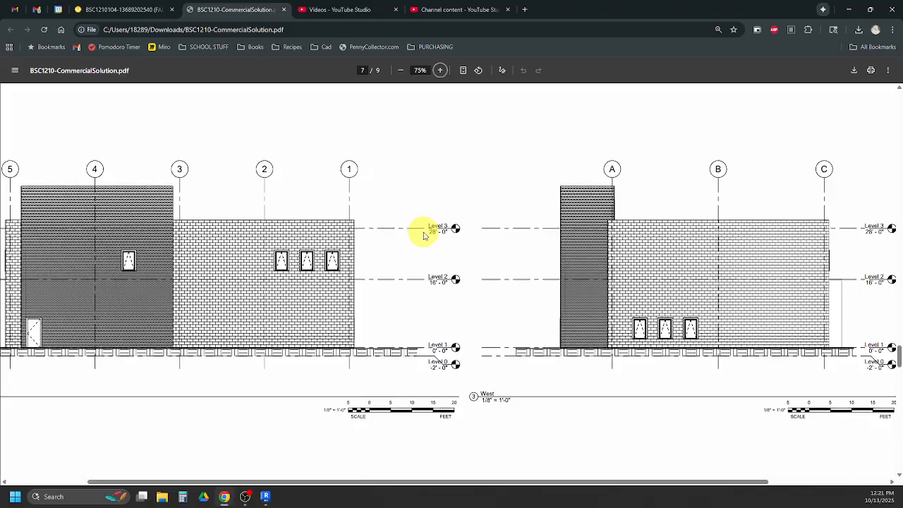
scroll(423, 236, down, 1)
scroll(421, 236, down, 8)
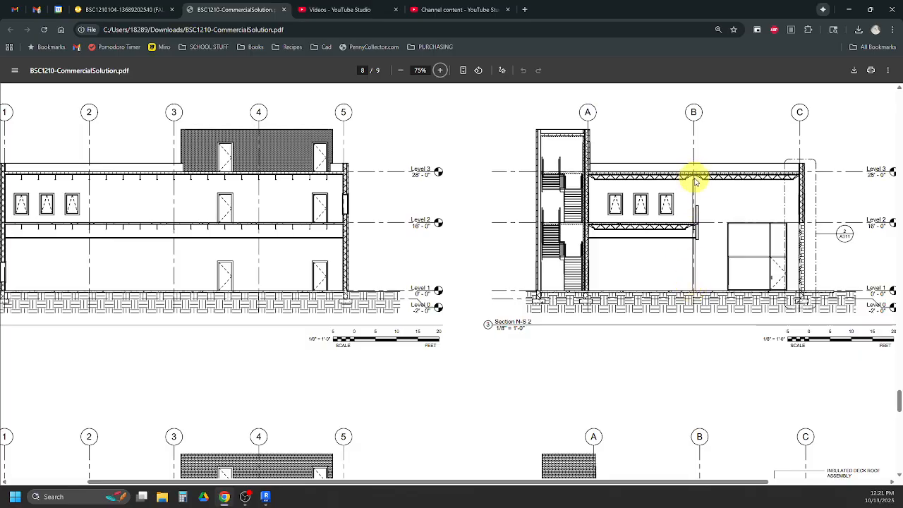
mouse_move(265, 497)
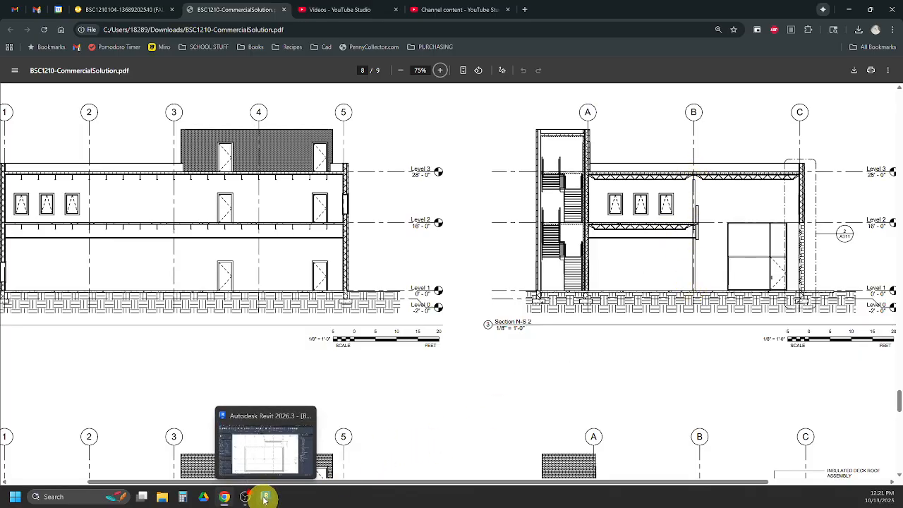
click(263, 459)
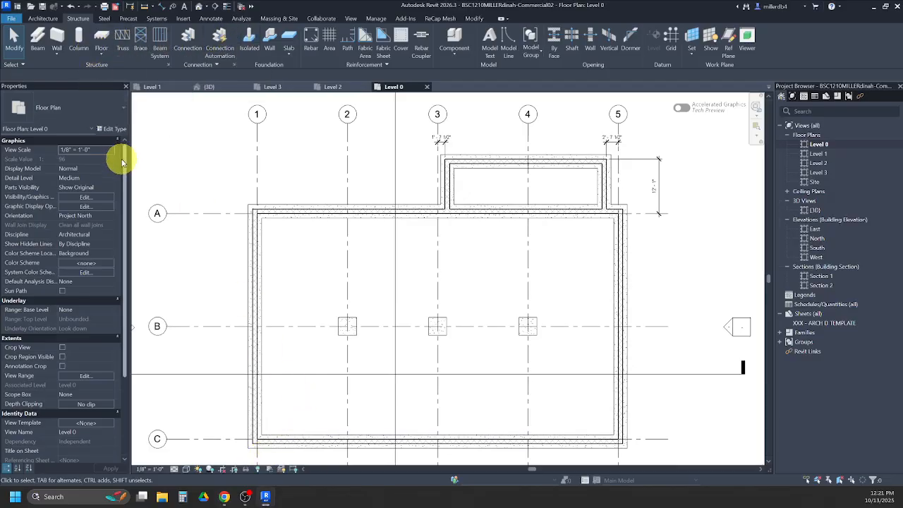
- Set up a Pipe-Column Pipe6STD structural column that extends by height from Level 0 up to Level 3
click(78, 42)
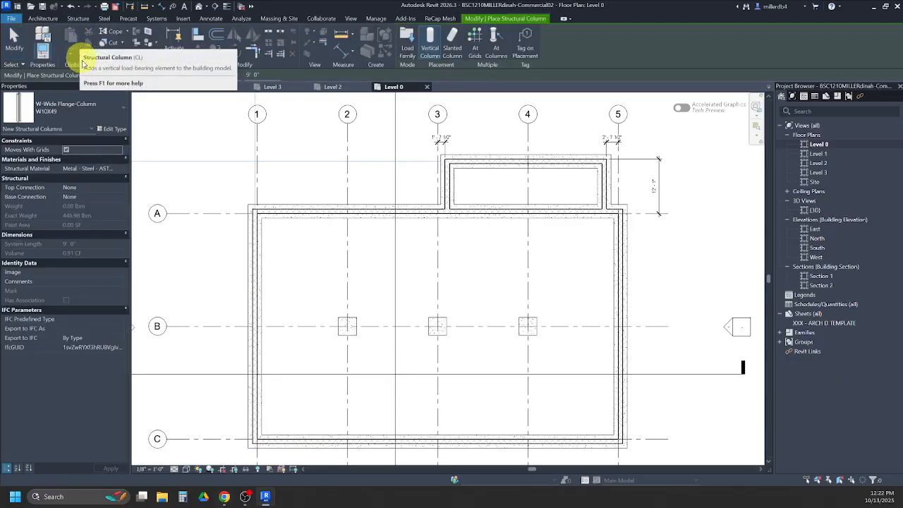
click(84, 111)
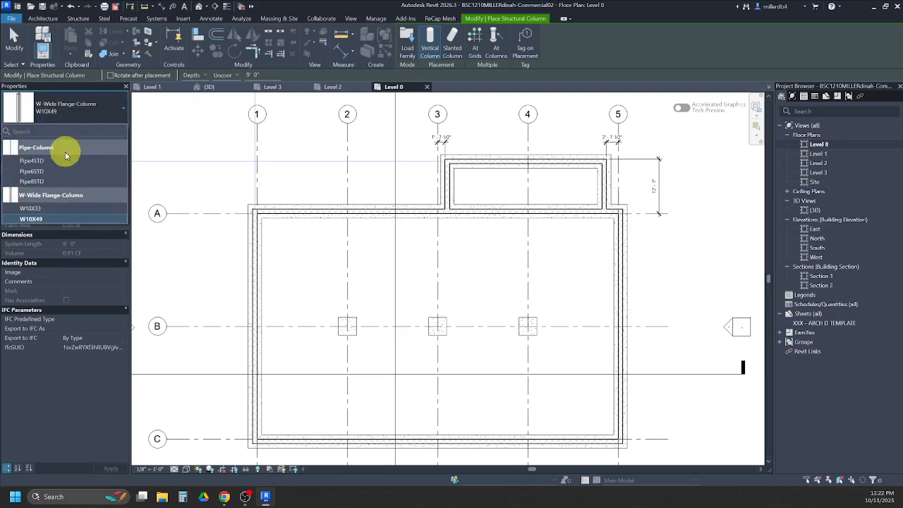
click(32, 173)
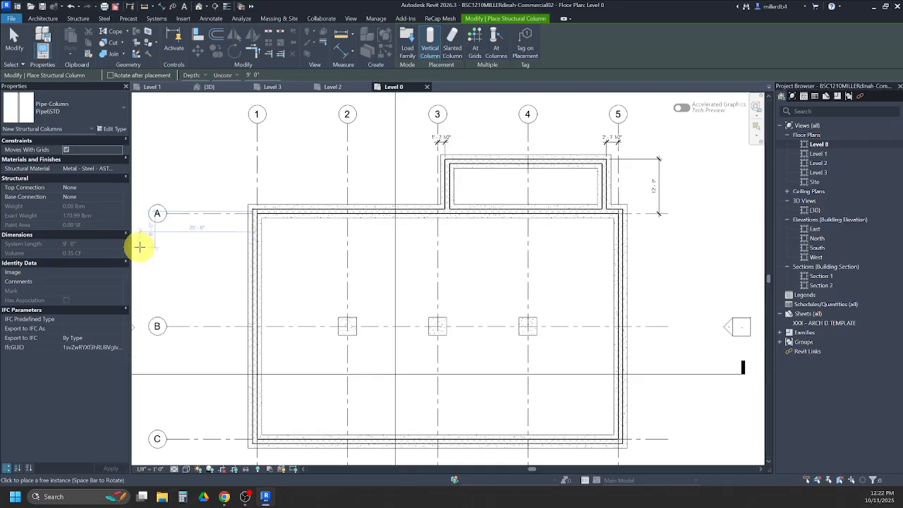
click(225, 76)
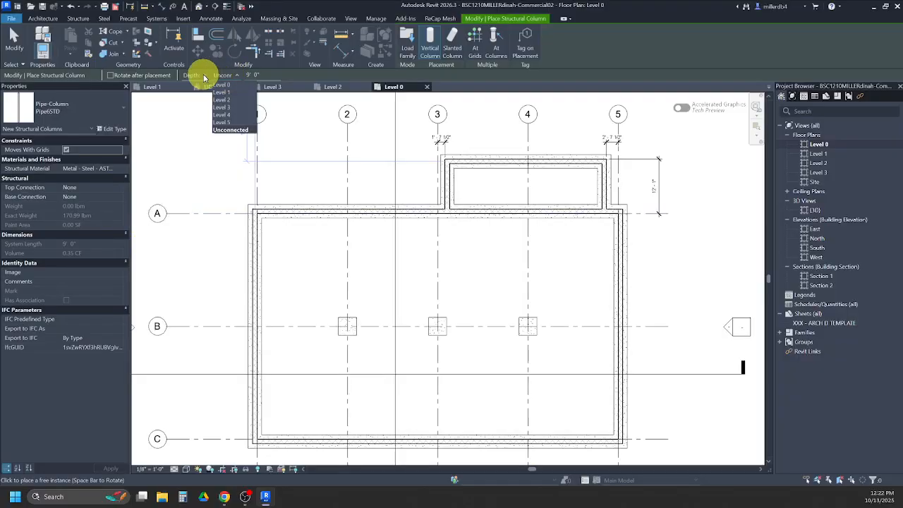
click(203, 77)
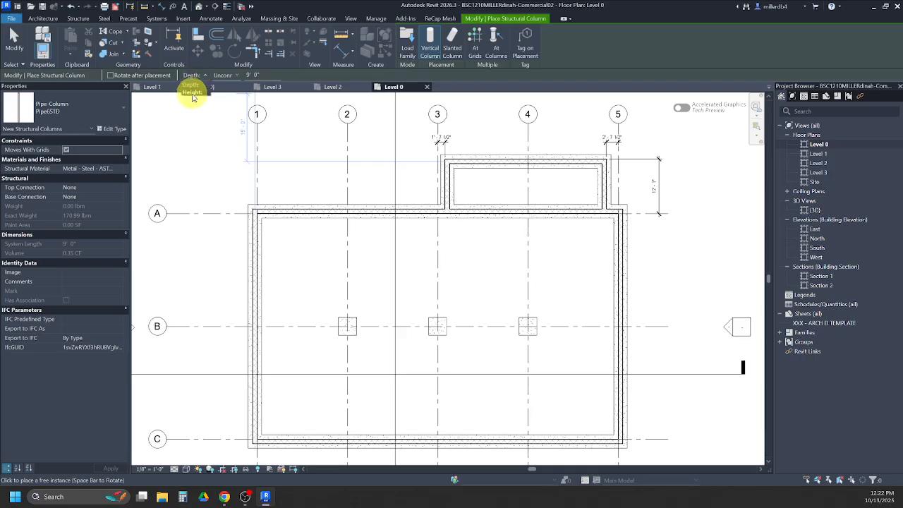
click(226, 75)
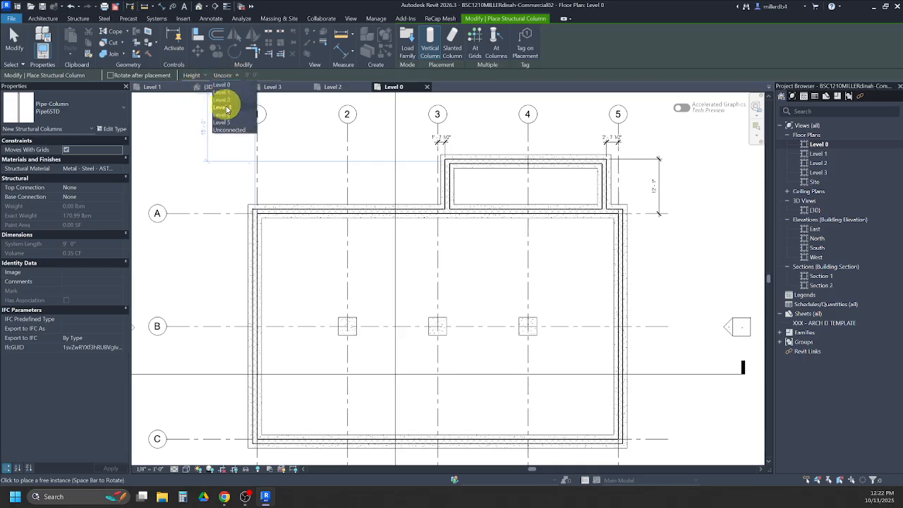
click(223, 108)
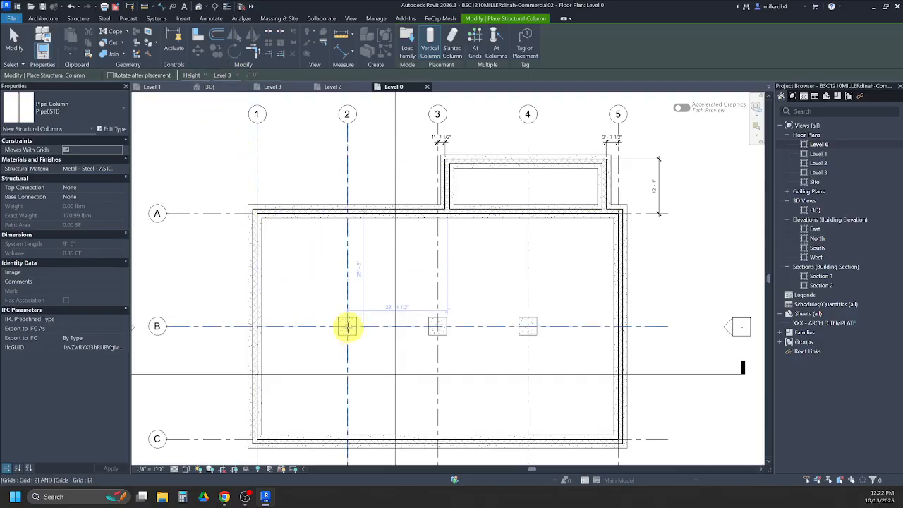
- Place Pipe6STD columns where grid B crosses grids 2, 3 and 4
click(347, 326)
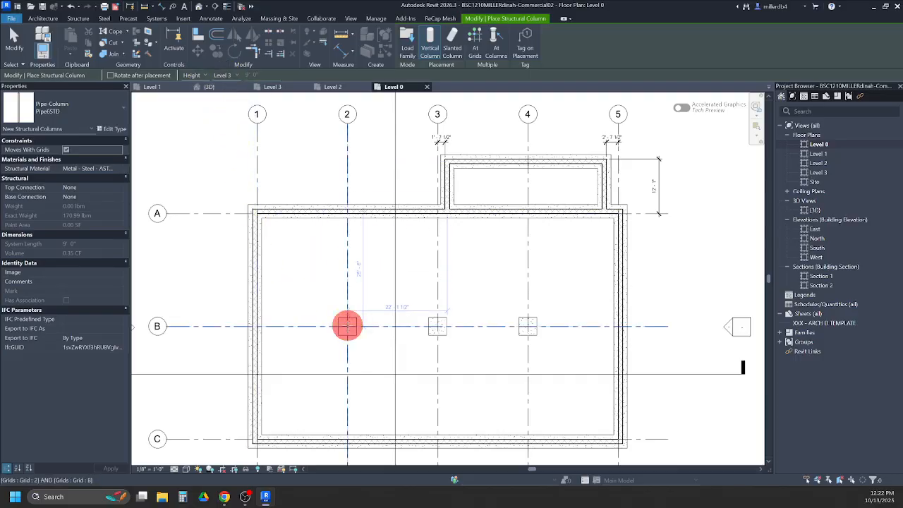
click(437, 326)
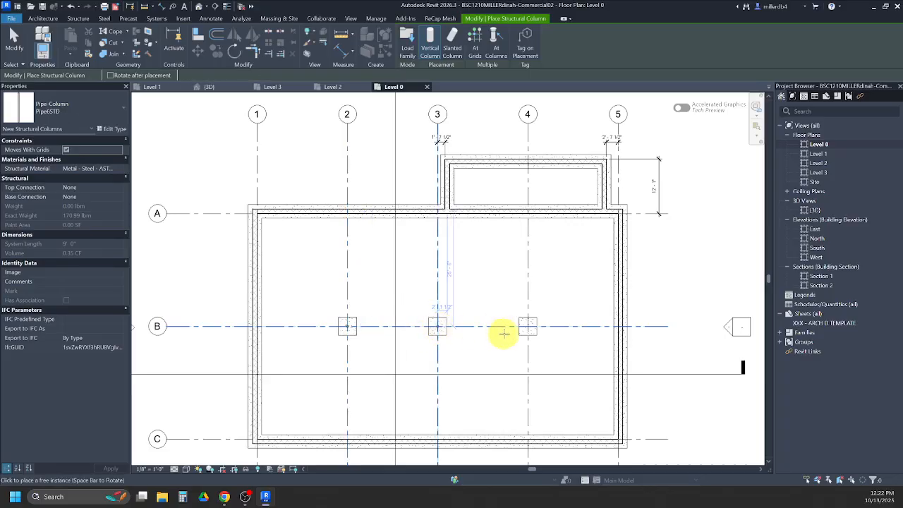
click(528, 326)
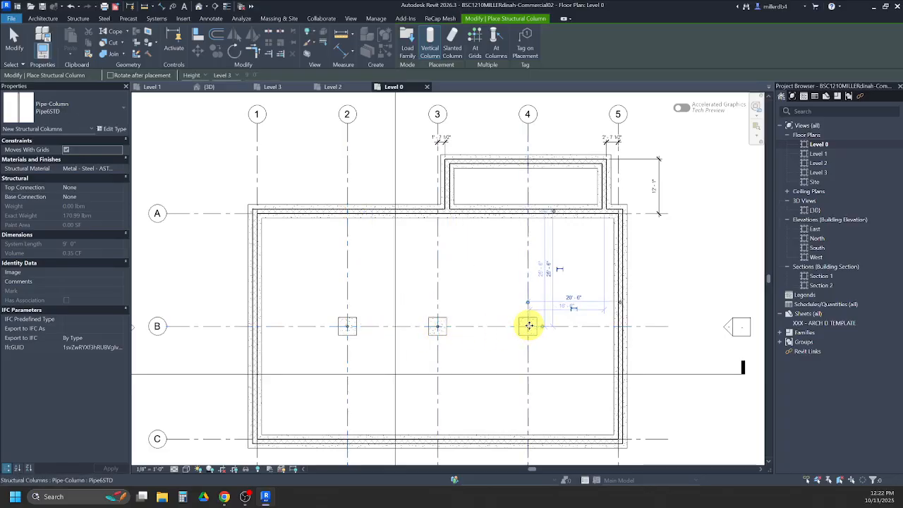
- Inspect the three pipe columns in the 3D view, end column placement and save the model
click(200, 7)
shift+middle_drag(630, 343, 637, 459)
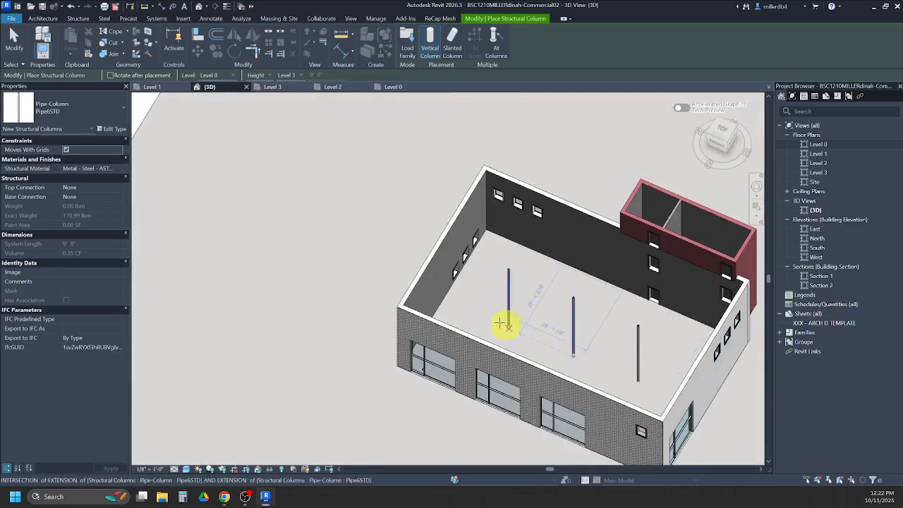
shift+middle_drag(503, 363, 538, 318)
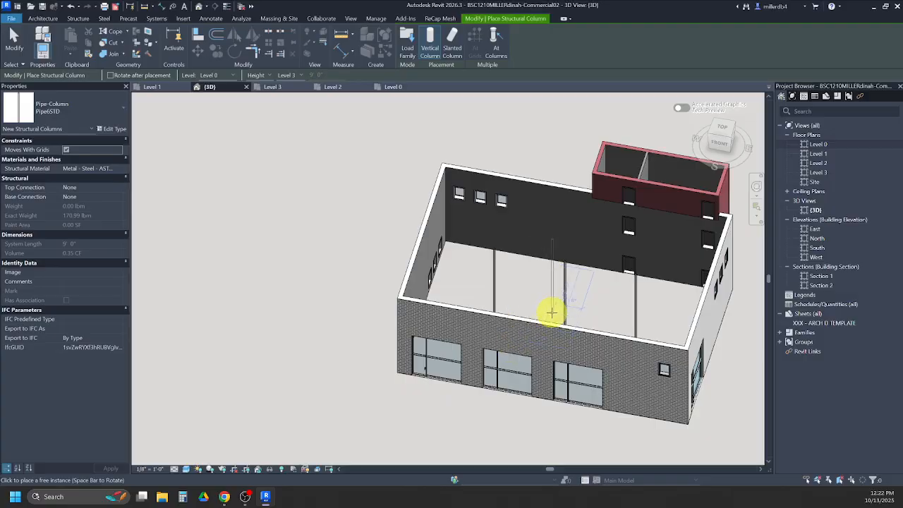
key(Escape)
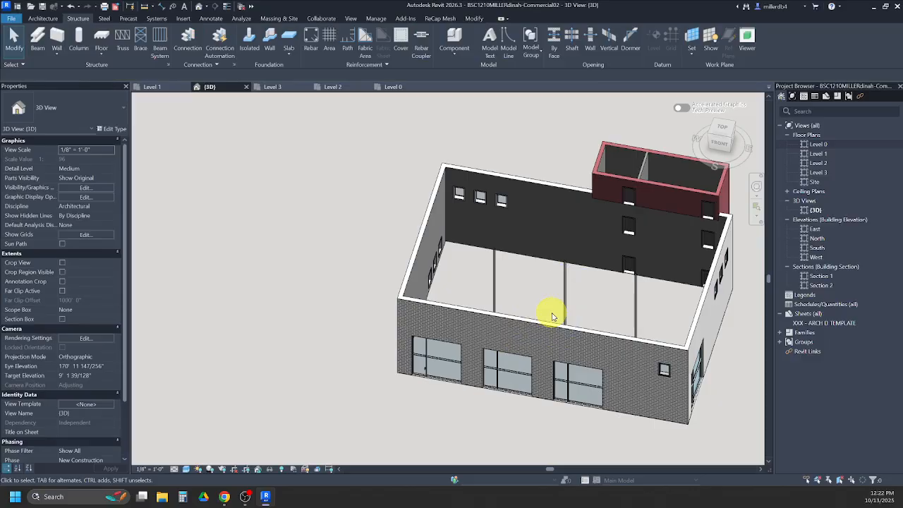
click(43, 6)
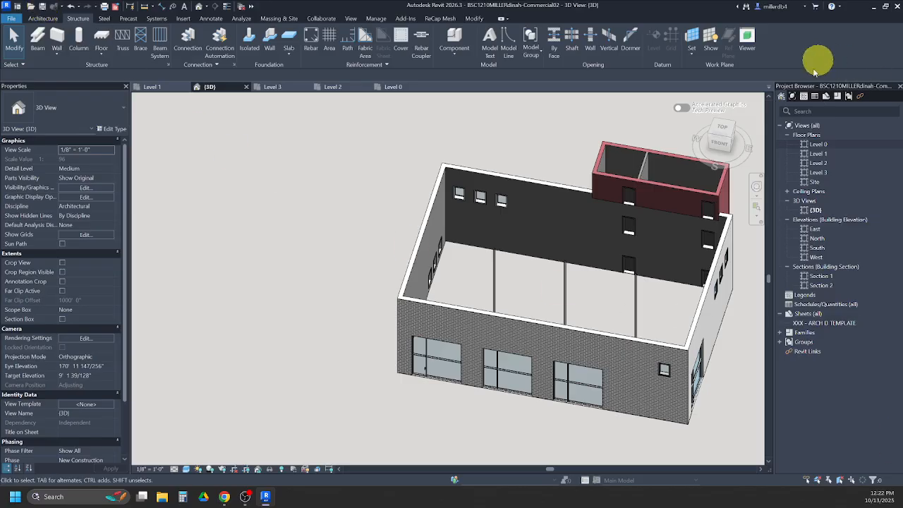
- Open the Level 1 floor plan, examine the PDF's Level 1 floor plan for the slab and entry pads, and return to Revit
double_click(815, 154)
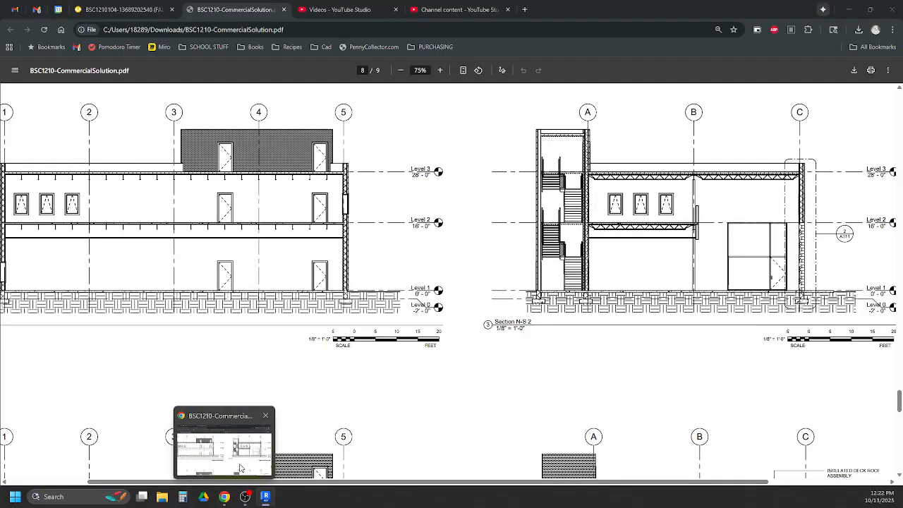
click(222, 443)
click(400, 70)
click(400, 70)
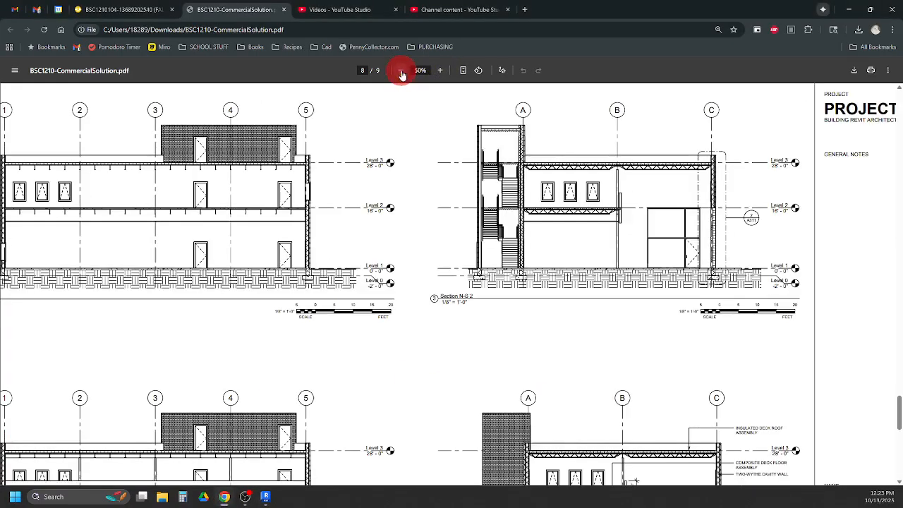
click(400, 70)
click(400, 70)
scroll(333, 330, up, 15)
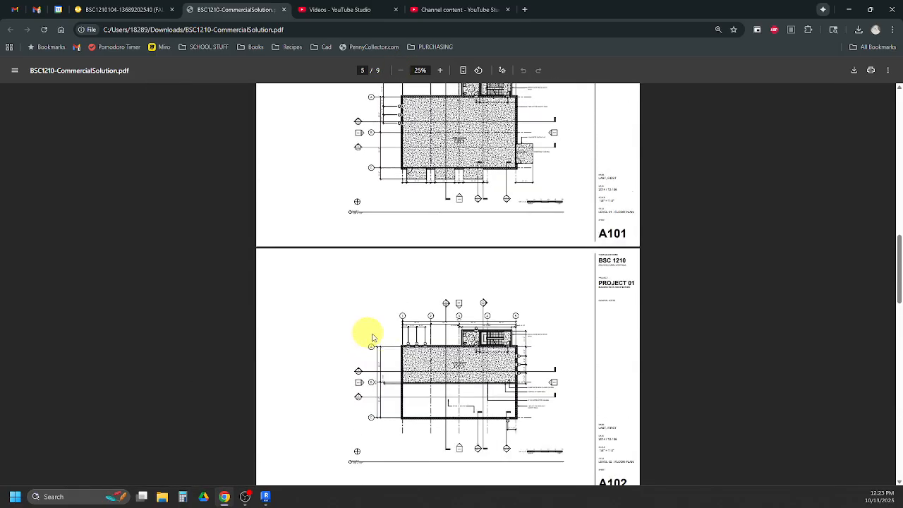
click(439, 70)
click(440, 70)
click(439, 70)
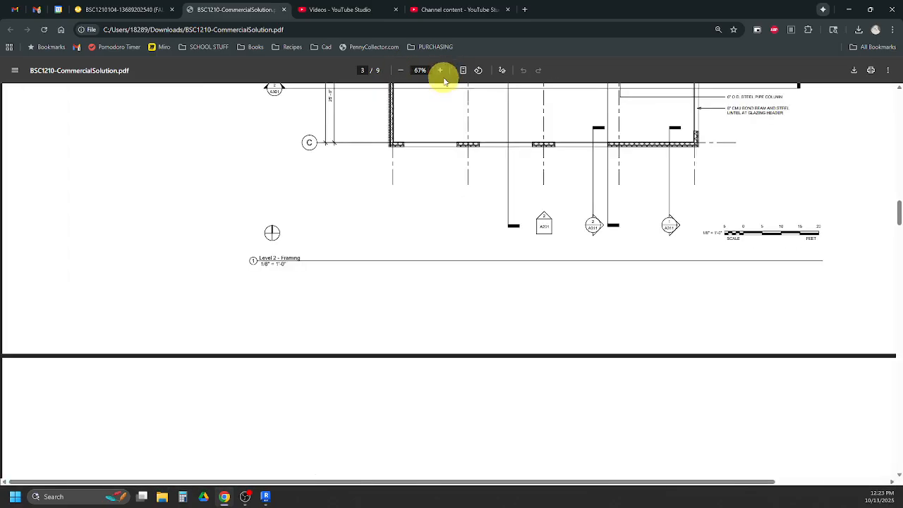
scroll(469, 127, down, 5)
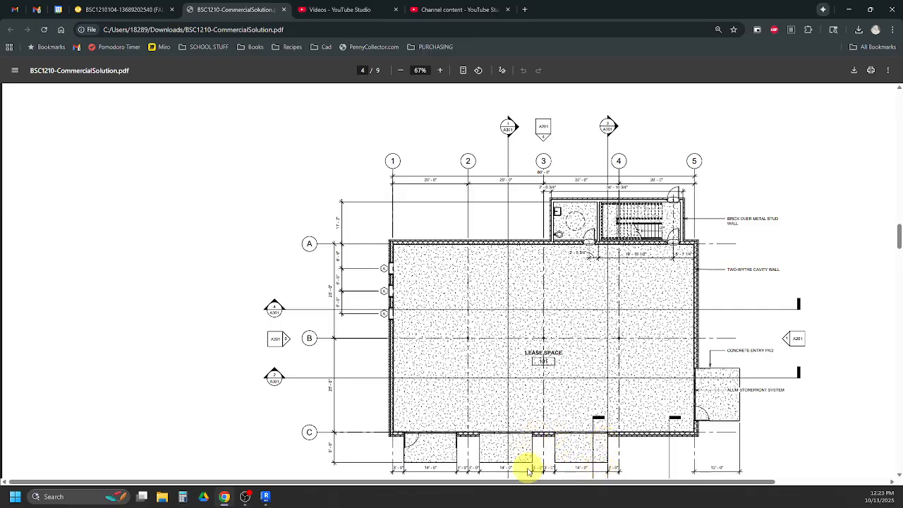
scroll(439, 433, down, 1)
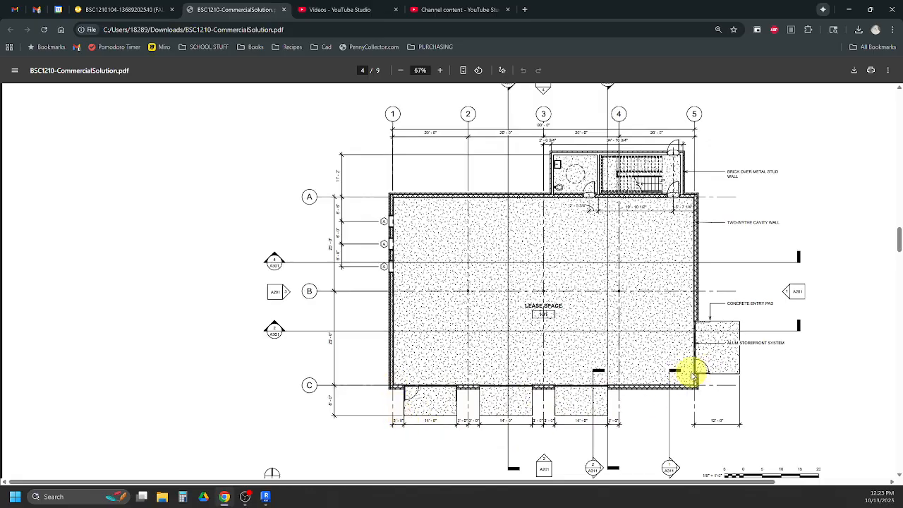
click(267, 496)
- Start a Generic - 12" floor on Level 1 and sketch its straight boundary along grid A from grid 1 to grid 5
middle_drag(390, 314, 379, 295)
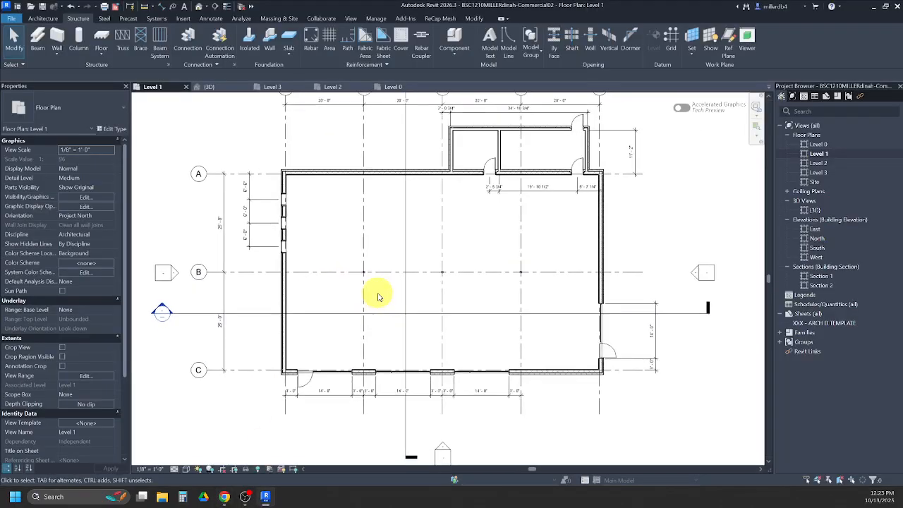
click(44, 18)
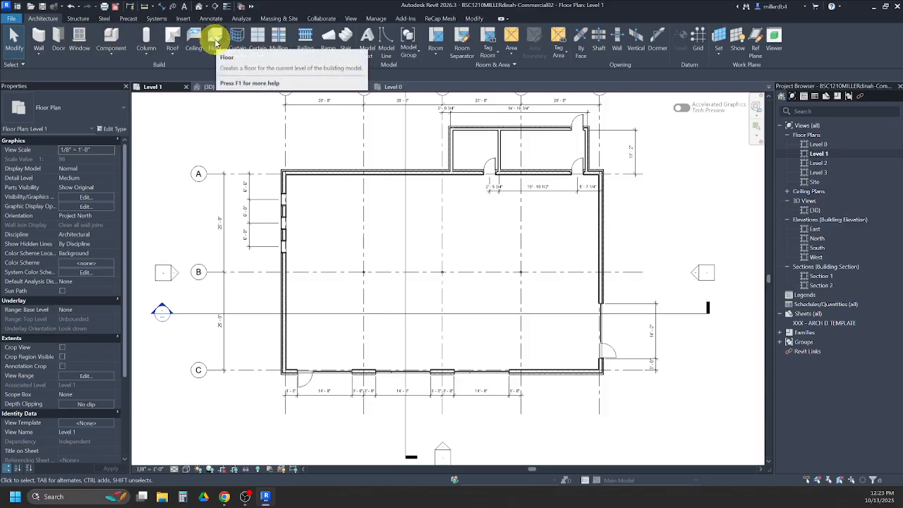
click(216, 42)
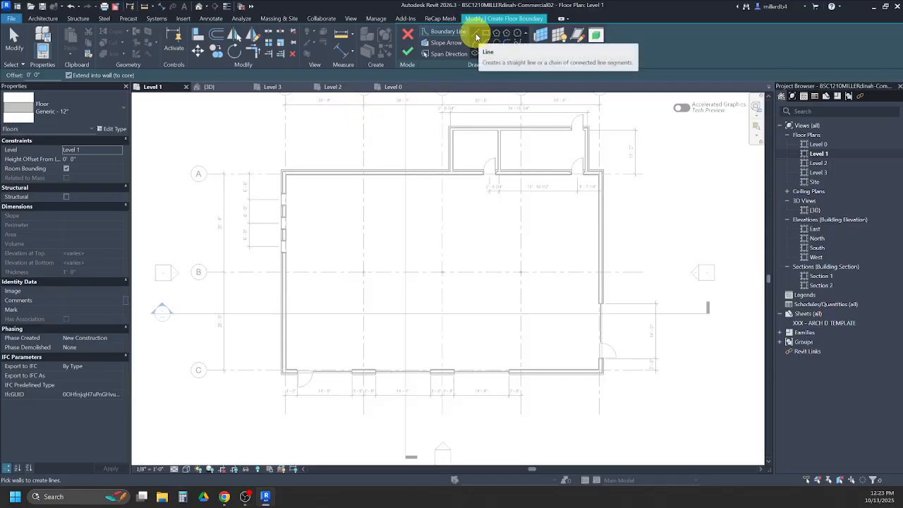
click(476, 33)
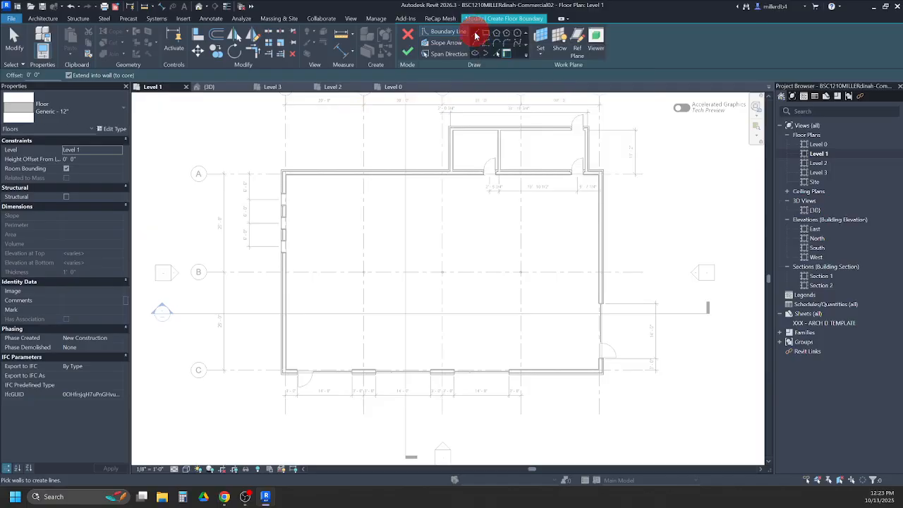
scroll(283, 172, up, 5)
scroll(282, 175, up, 3)
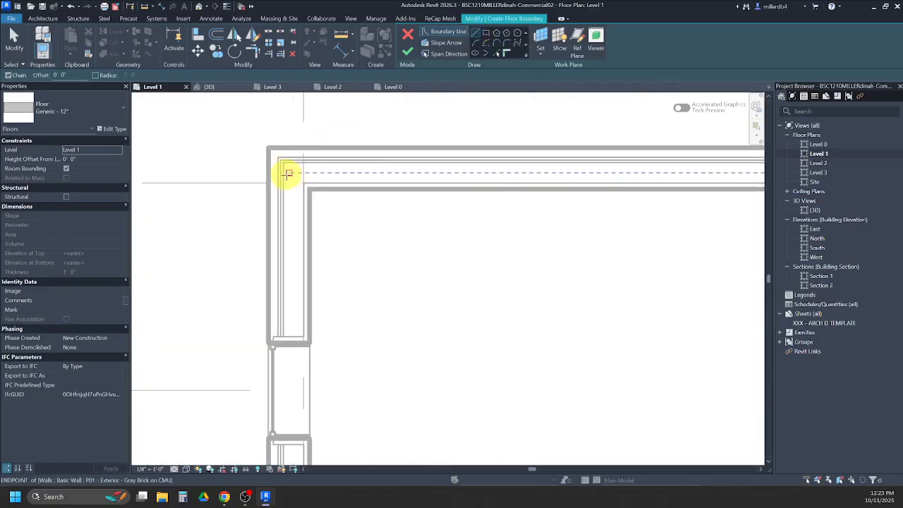
click(302, 183)
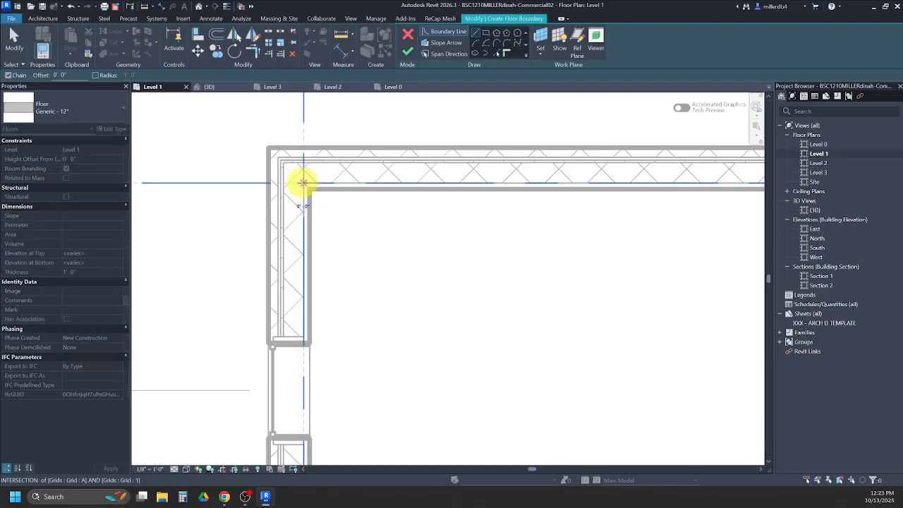
scroll(302, 183, down, 5)
middle_drag(628, 197, 313, 217)
scroll(619, 218, up, 2)
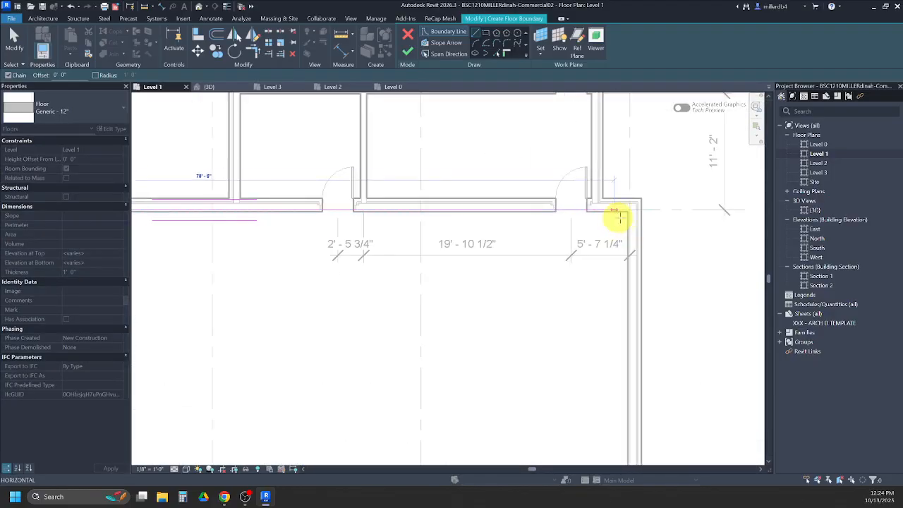
click(634, 206)
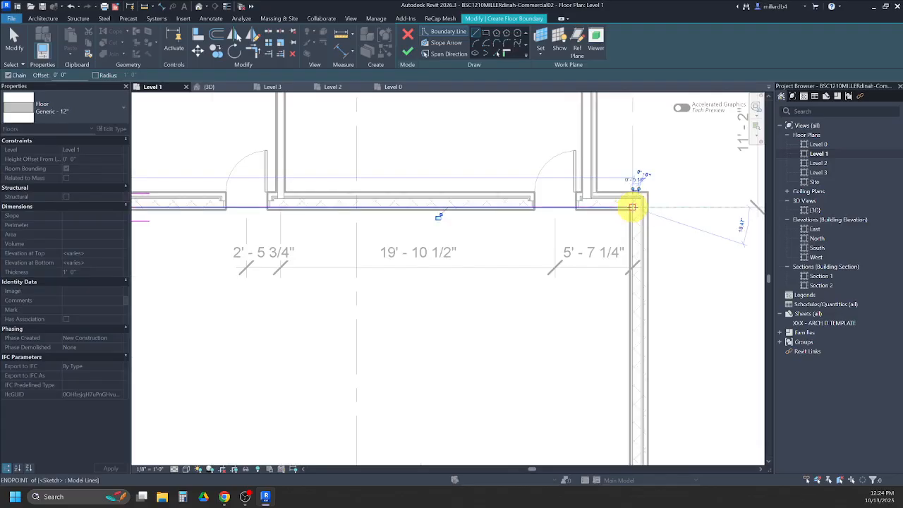
- Continue the floor boundary along grid 5 from grid A to grid C
scroll(631, 246, down, 3)
middle_drag(637, 330, 600, 105)
scroll(600, 324, up, 1)
scroll(605, 282, up, 3)
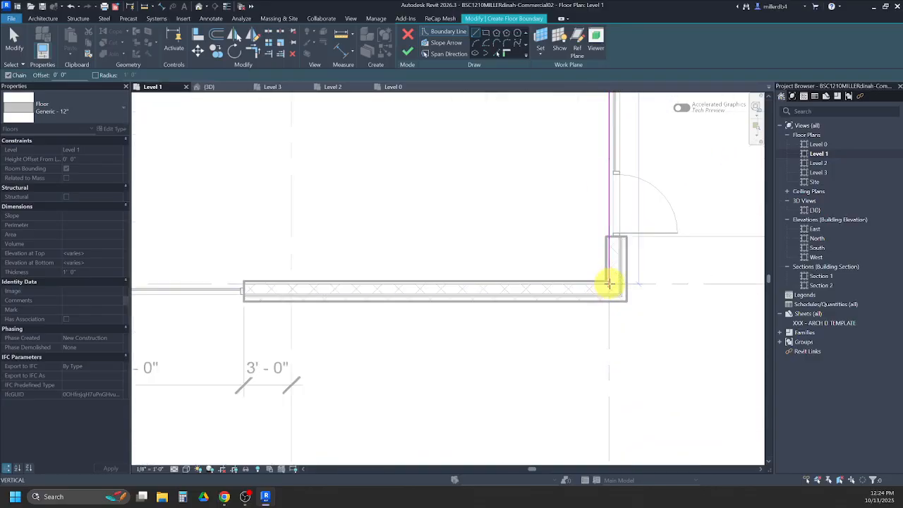
scroll(607, 283, up, 2)
click(606, 283)
- Continue the floor boundary along grid C to grid 1 and up grid 1, closing the loop at grid A
scroll(607, 282, down, 5)
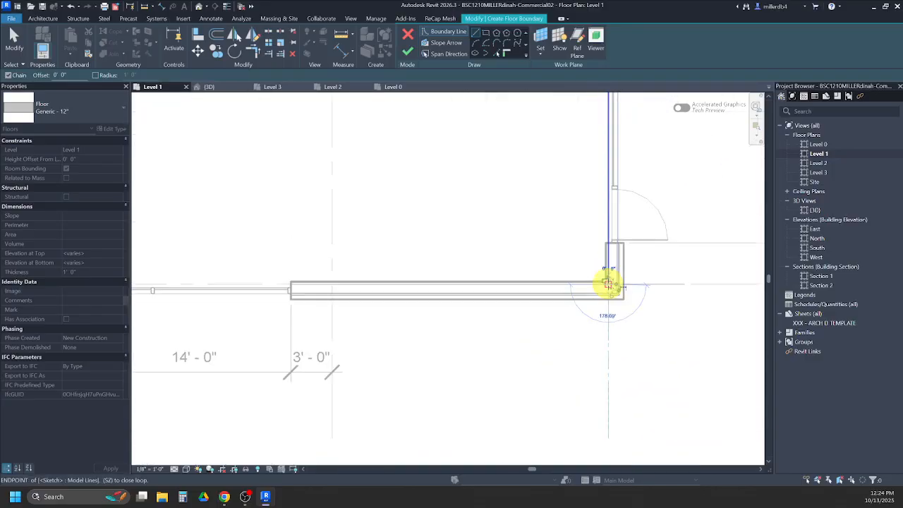
middle_drag(365, 292, 600, 302)
scroll(361, 293, up, 3)
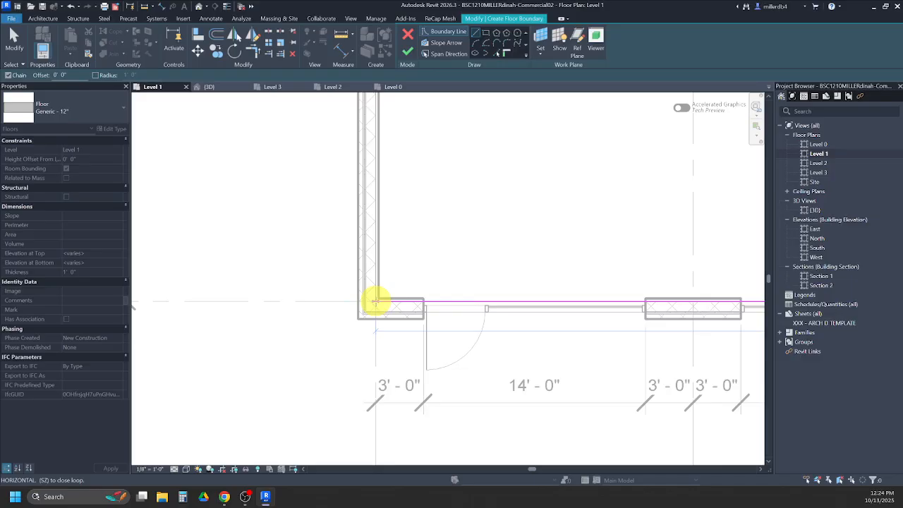
scroll(376, 301, up, 2)
click(373, 301)
scroll(373, 301, down, 5)
middle_drag(373, 223, 365, 364)
scroll(365, 218, up, 4)
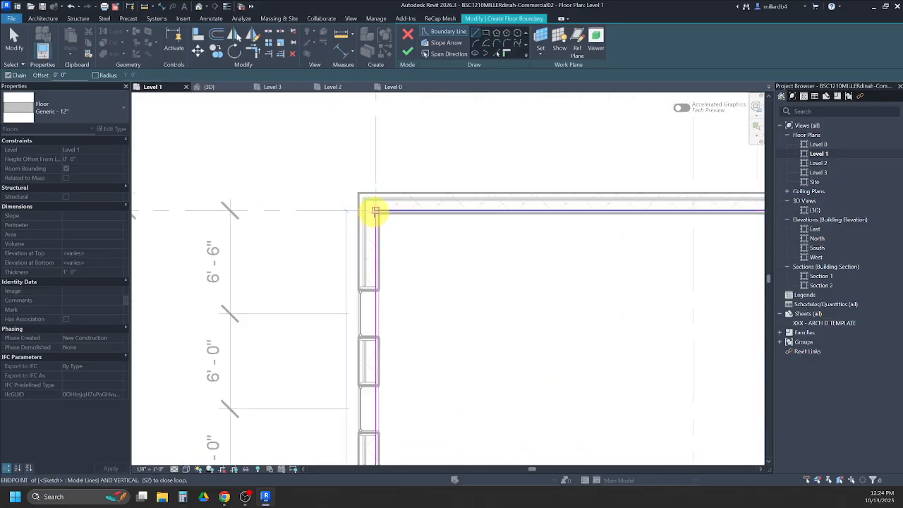
click(375, 210)
- Sketch a floor boundary line along the annex's west wall, from the grid A wall near grid 3 to the annex's northwest corner
scroll(375, 213, down, 2)
middle_drag(513, 282, 225, 310)
scroll(685, 251, up, 1)
scroll(373, 212, up, 2)
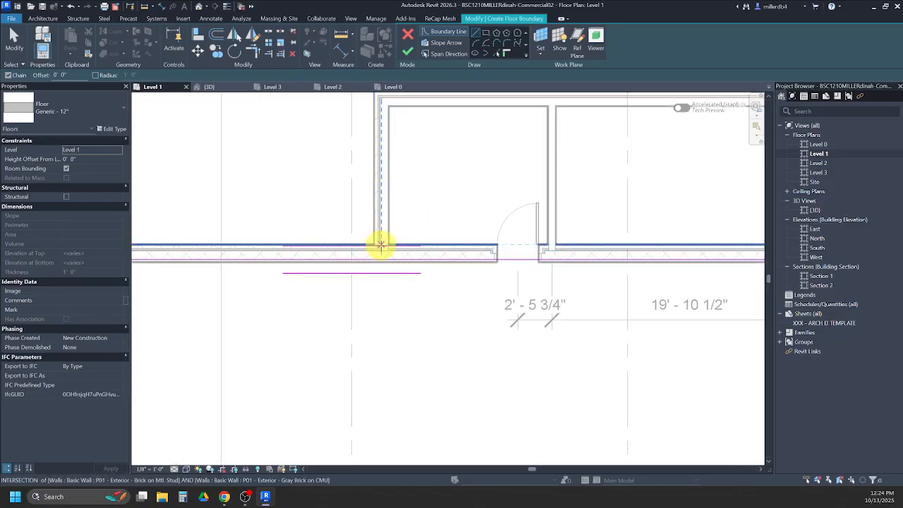
scroll(379, 258, up, 2)
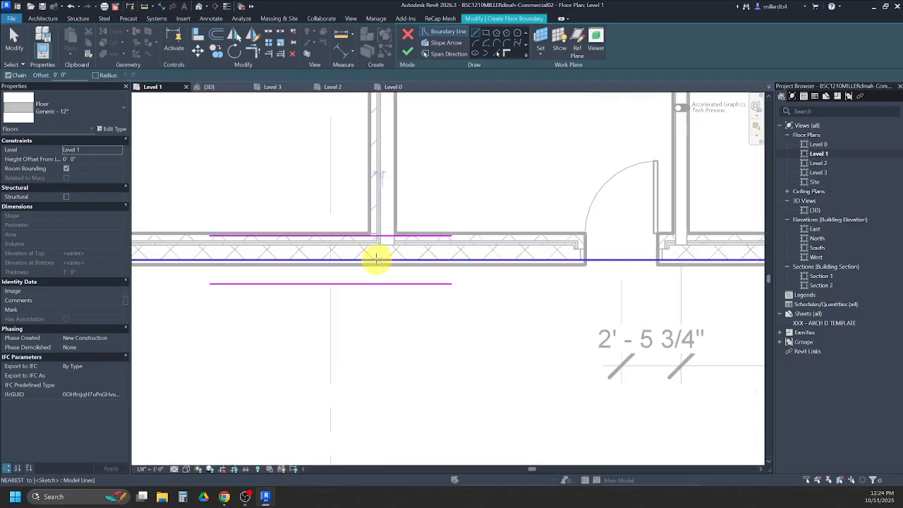
scroll(379, 258, up, 2)
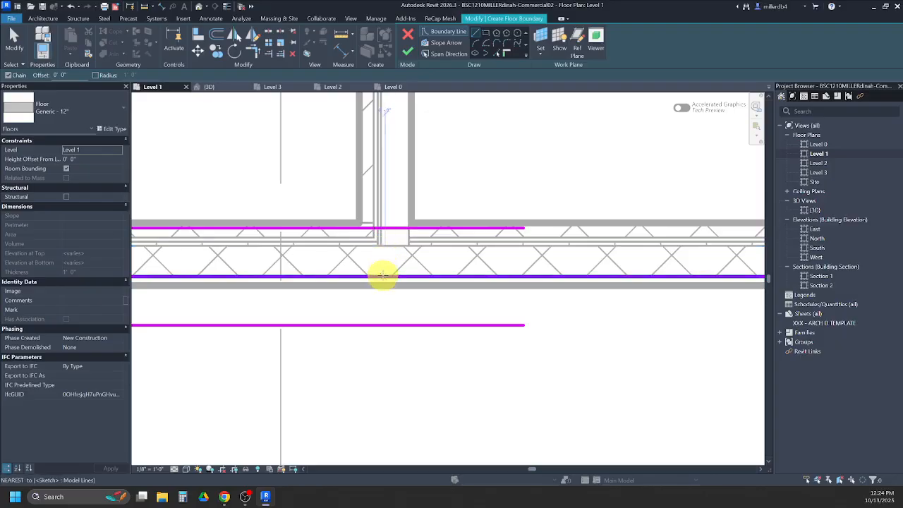
click(381, 225)
scroll(380, 225, down, 4)
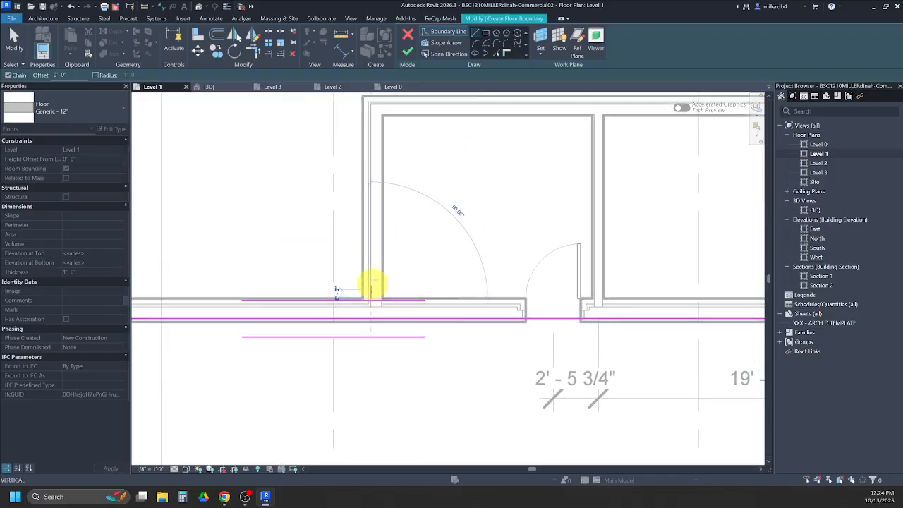
scroll(376, 136, up, 1)
middle_drag(370, 114, 352, 210)
scroll(352, 207, up, 1)
scroll(349, 190, up, 1)
scroll(351, 185, up, 3)
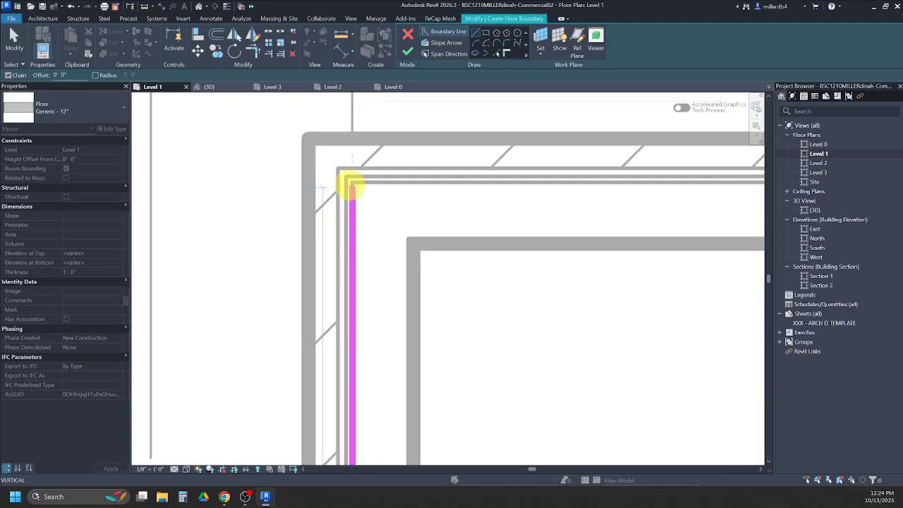
click(351, 181)
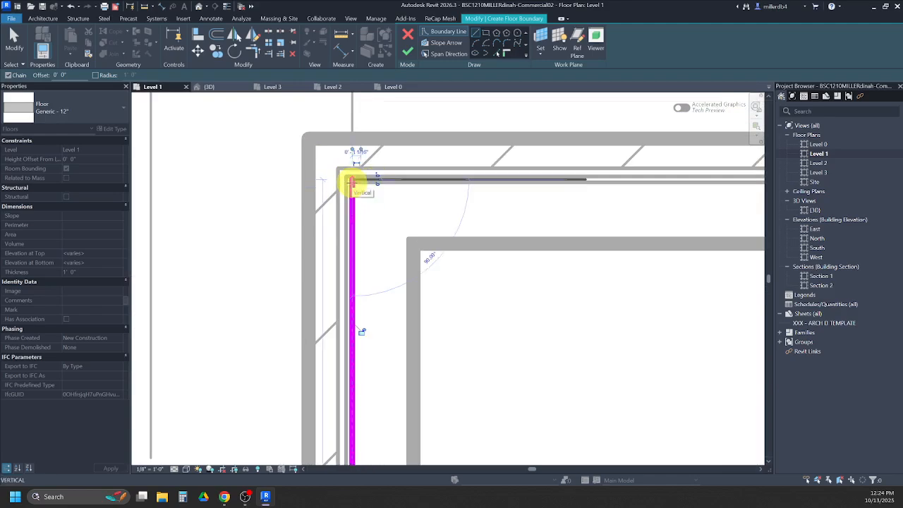
- Continue the boundary along the annex's north wall and down its east wall to the grid A wall
scroll(409, 181, down, 1)
scroll(423, 184, down, 1)
scroll(510, 207, down, 1)
mouse_move(509, 208)
middle_down()
mouse_move(409, 191)
mouse_move(161, 203)
middle_up()
scroll(585, 171, up, 2)
click(595, 167)
scroll(593, 353, down, 2)
middle_drag(593, 360, 578, 131)
click(568, 311)
- Sketch an entry pad outline 8' deep and 14' wide outside grid C at the first storefront opening from grid 1
scroll(562, 308, down, 2)
scroll(562, 310, down, 2)
middle_drag(420, 366, 512, 222)
scroll(432, 286, down, 2)
middle_drag(414, 313, 483, 218)
scroll(313, 357, up, 5)
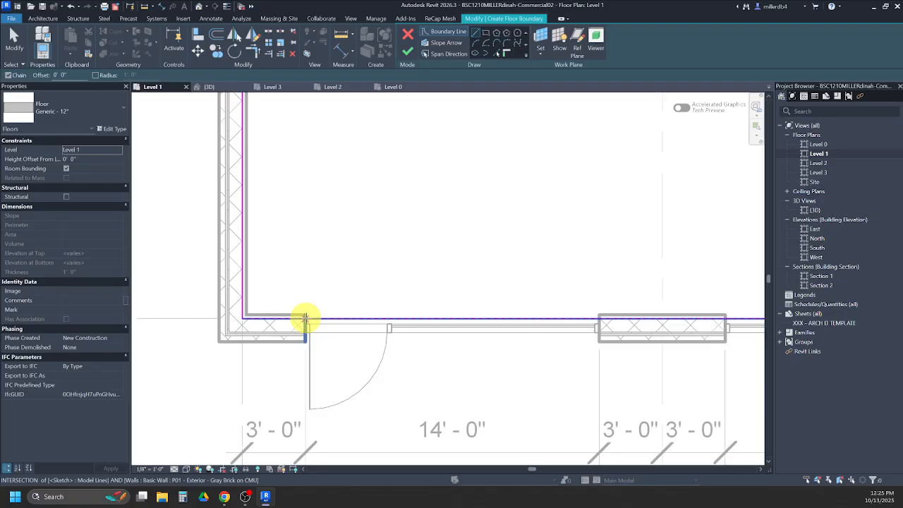
click(304, 318)
scroll(304, 318, down, 3)
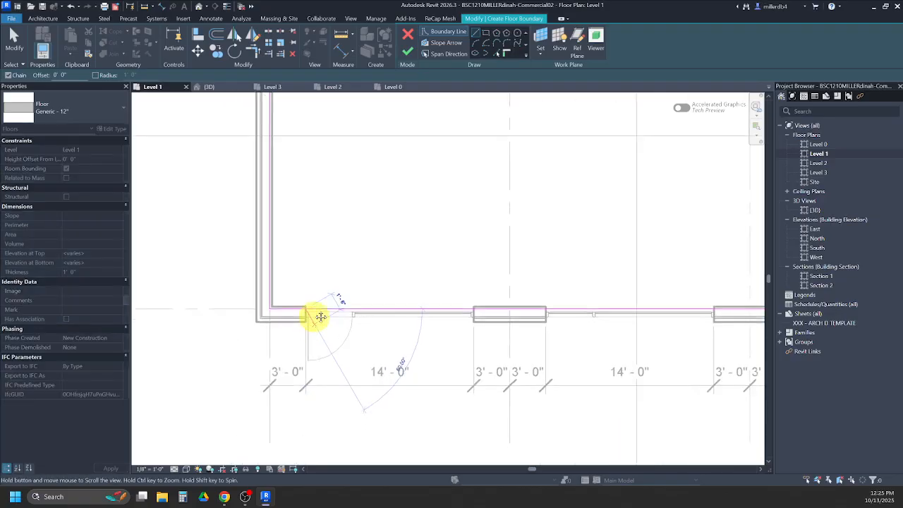
text(8)
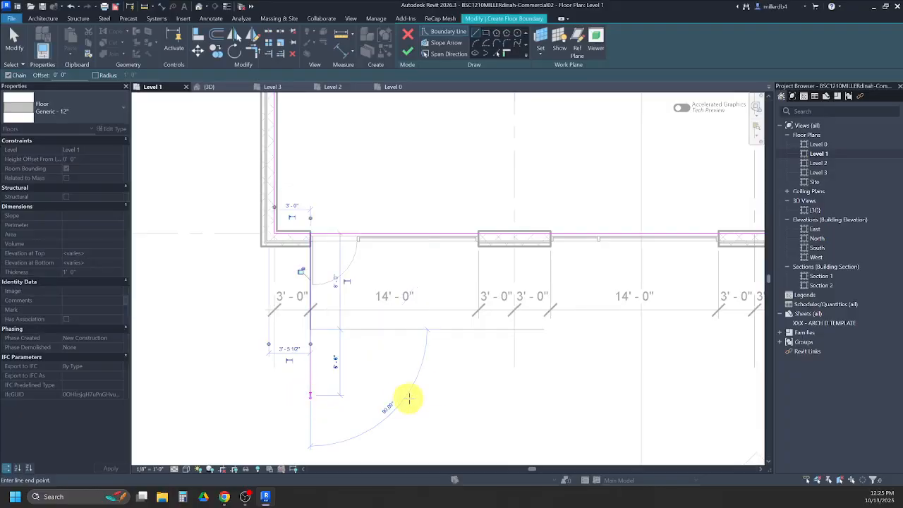
key(Return)
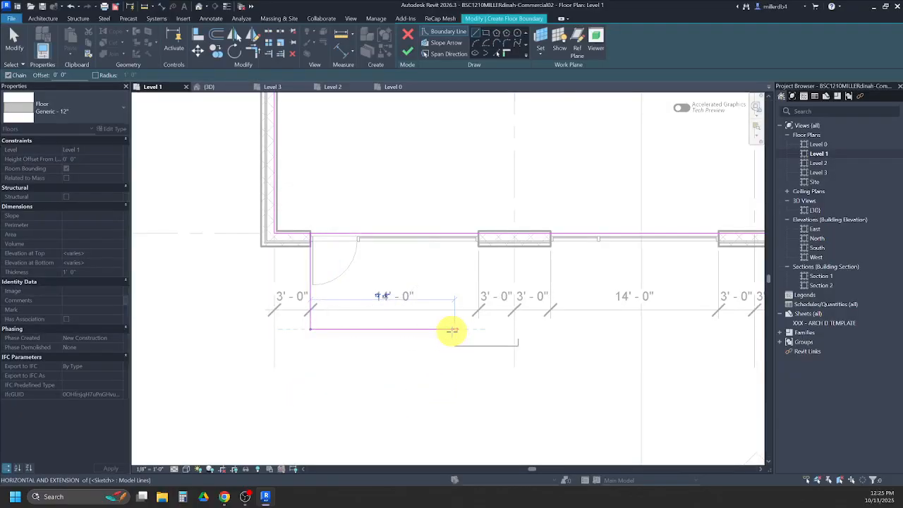
text(14)
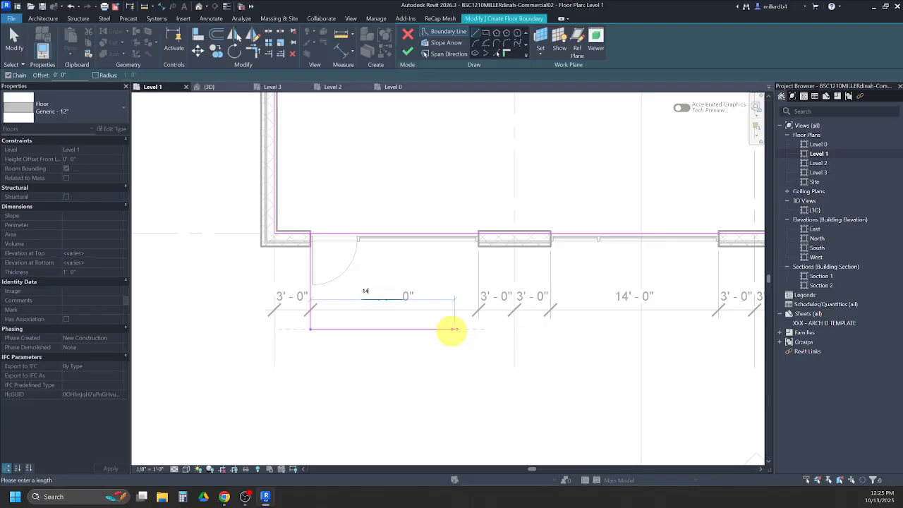
key(Return)
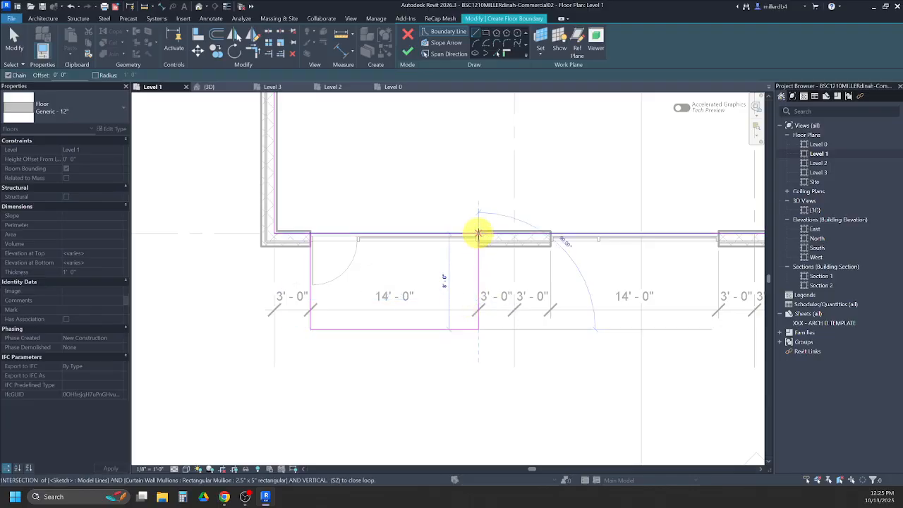
click(478, 233)
- Sketch a matching 14' wide entry pad outline at the second grid C storefront opening, aligned with the first pad's outer edge
click(550, 234)
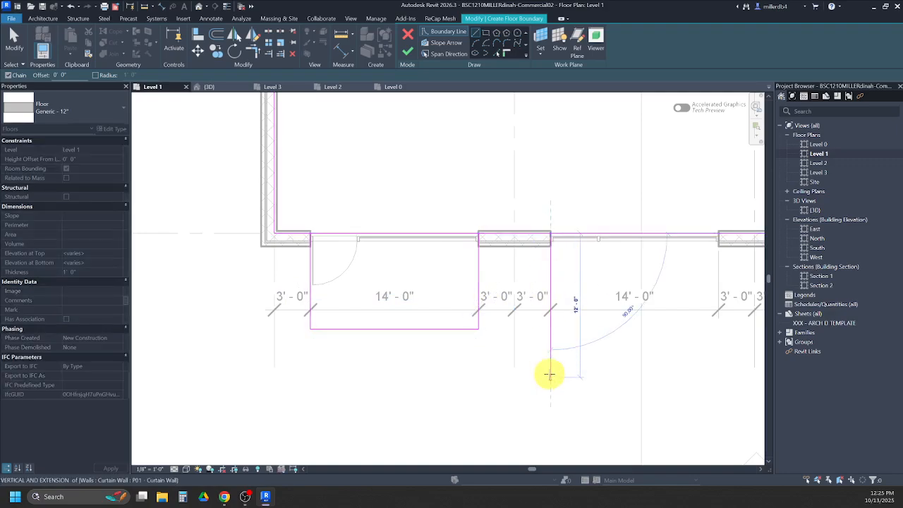
click(550, 329)
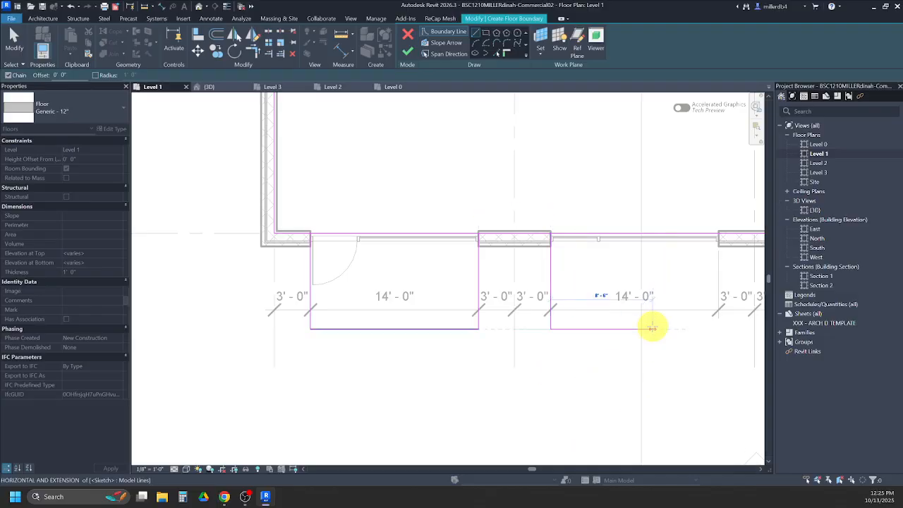
click(718, 329)
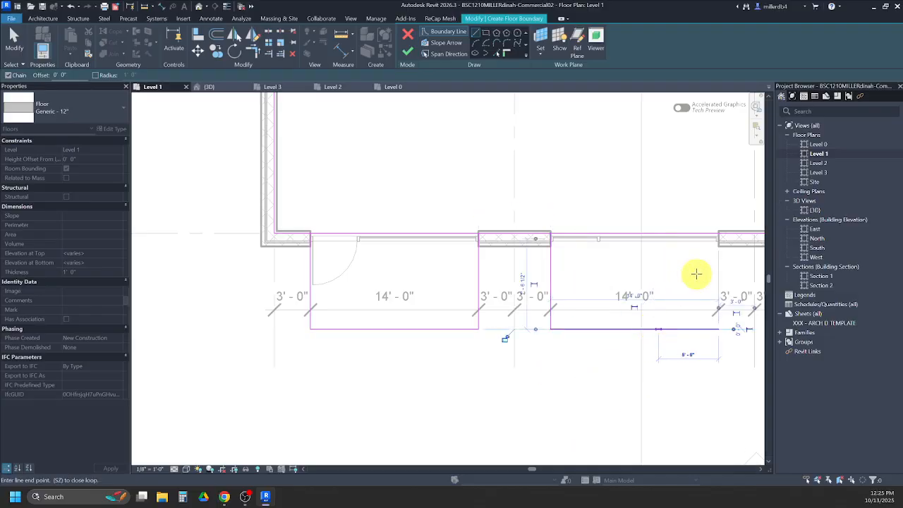
click(717, 234)
- Sketch the third grid C entry pad outline, 8' deep and 14' wide, at the storefront opening between grids 3 and 4
mouse_move(717, 252)
middle_down()
mouse_move(470, 266)
mouse_move(433, 247)
middle_up()
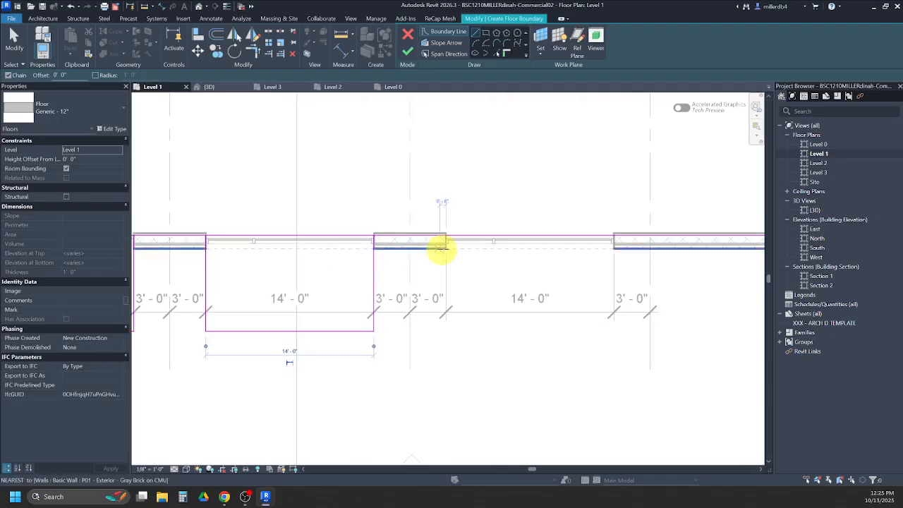
click(445, 236)
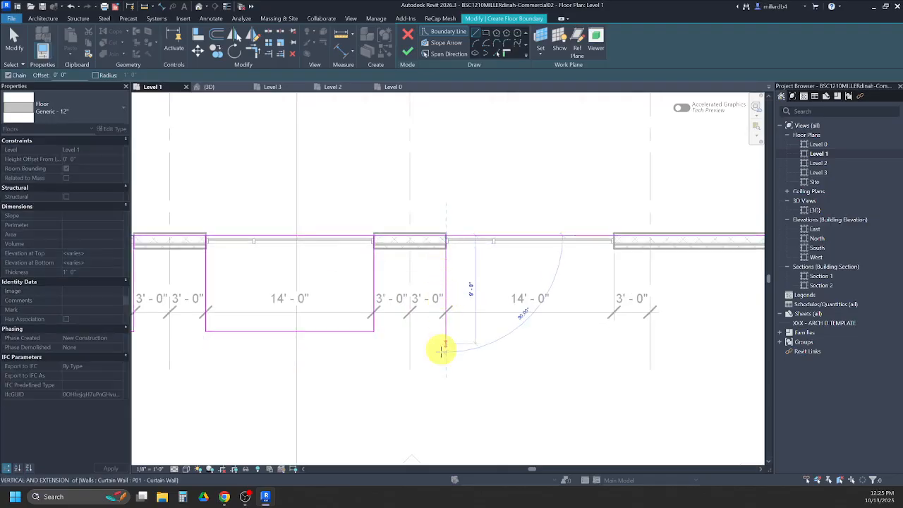
text(8)
key(Return)
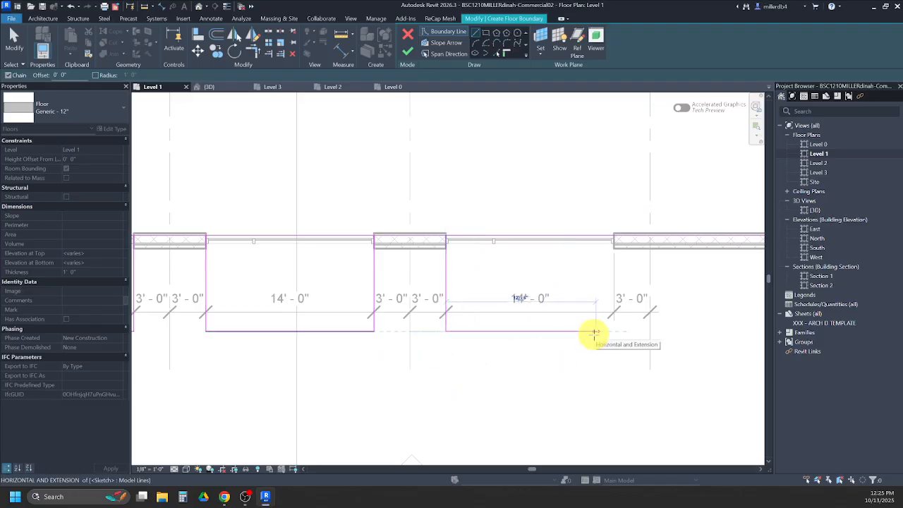
text(14)
key(Return)
click(613, 235)
- Sketch the east entry pad outline at the grid 5 storefront opening, extending 12' outward and 14' along the wall
middle_drag(628, 292, 395, 343)
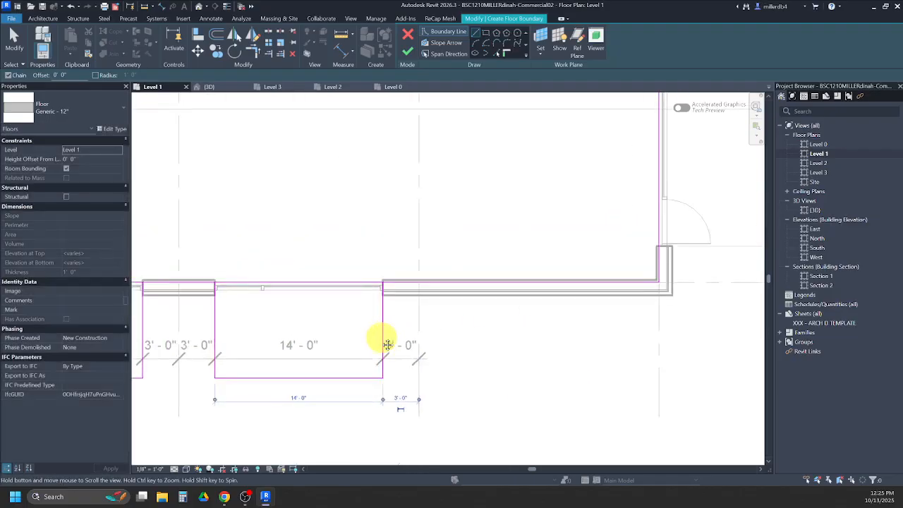
scroll(582, 270, up, 2)
scroll(583, 270, up, 1)
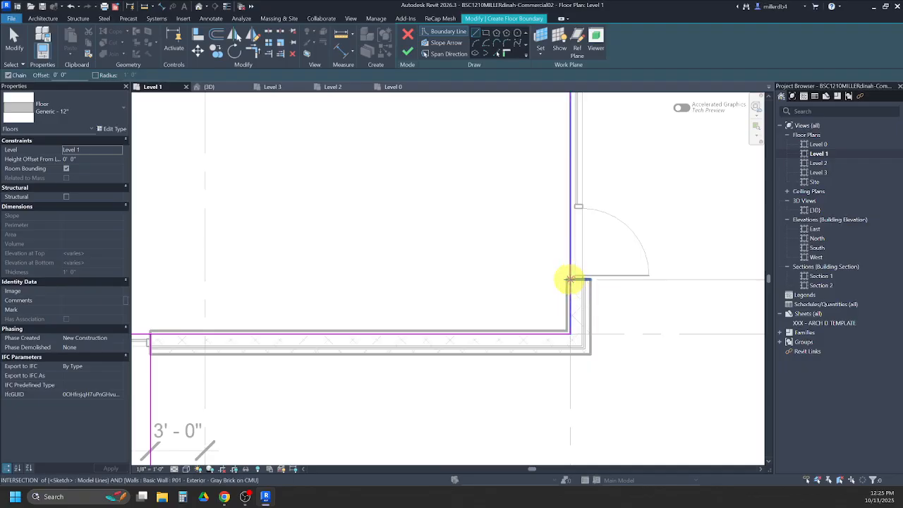
click(570, 280)
scroll(570, 277, down, 2)
text(12)
key(Return)
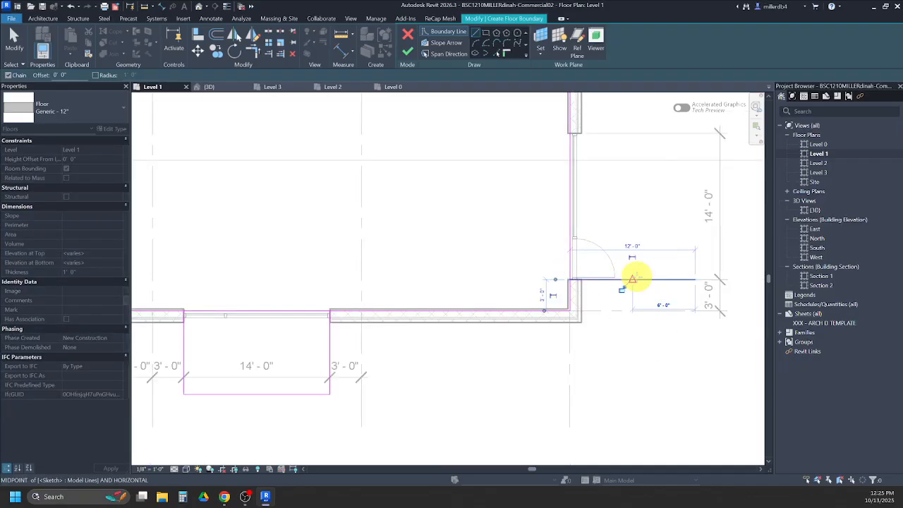
text(1)
key(Return)
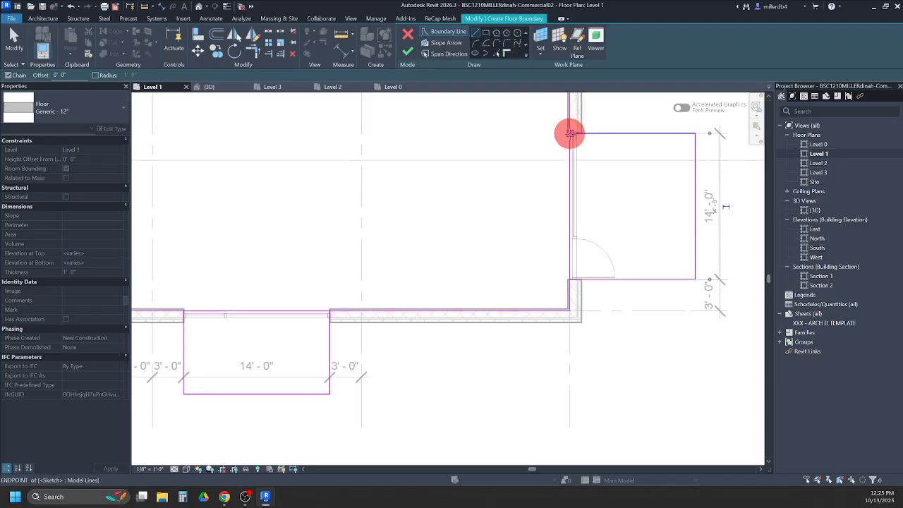
click(570, 133)
- Split the grid A boundary line at a point between the annex's two side walls
scroll(550, 157, down, 6)
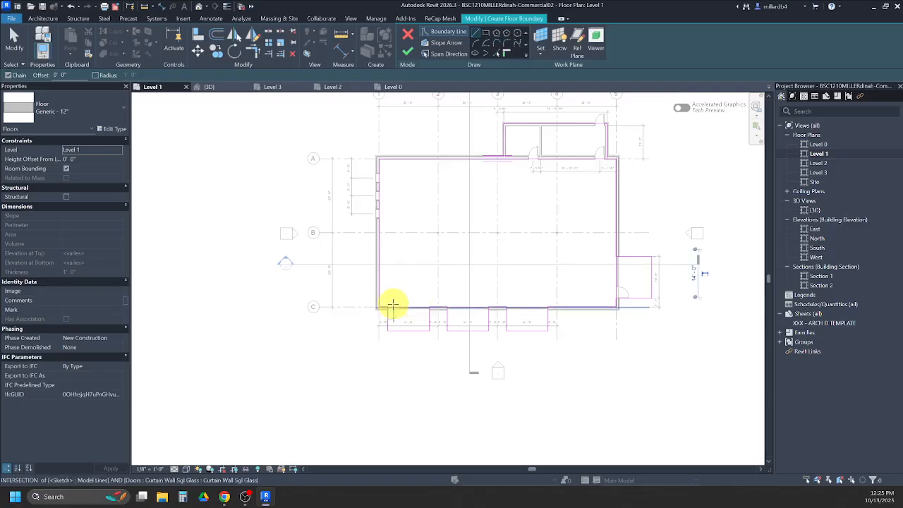
scroll(396, 303, up, 3)
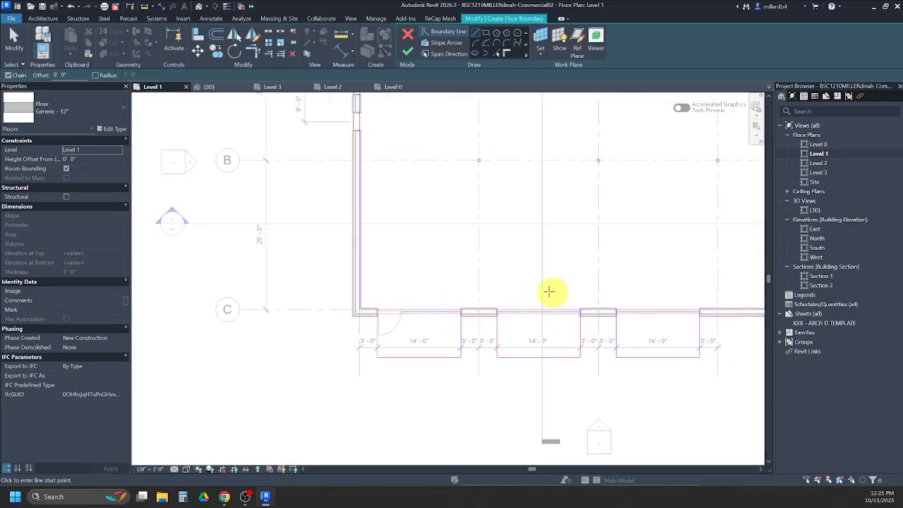
scroll(588, 322, down, 4)
scroll(566, 254, up, 5)
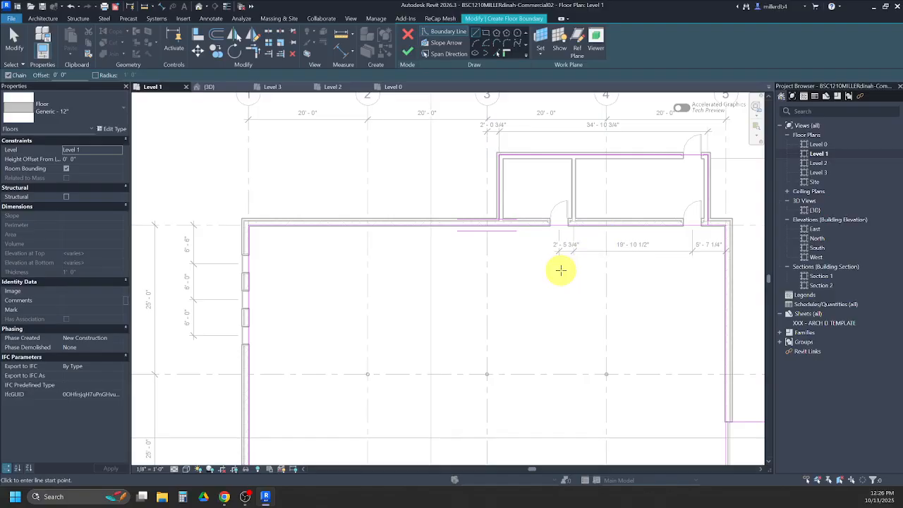
click(268, 32)
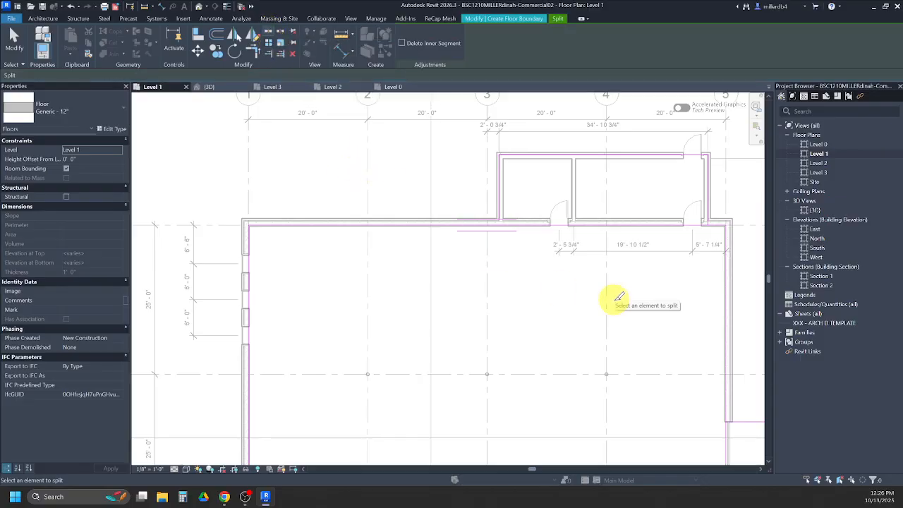
click(628, 224)
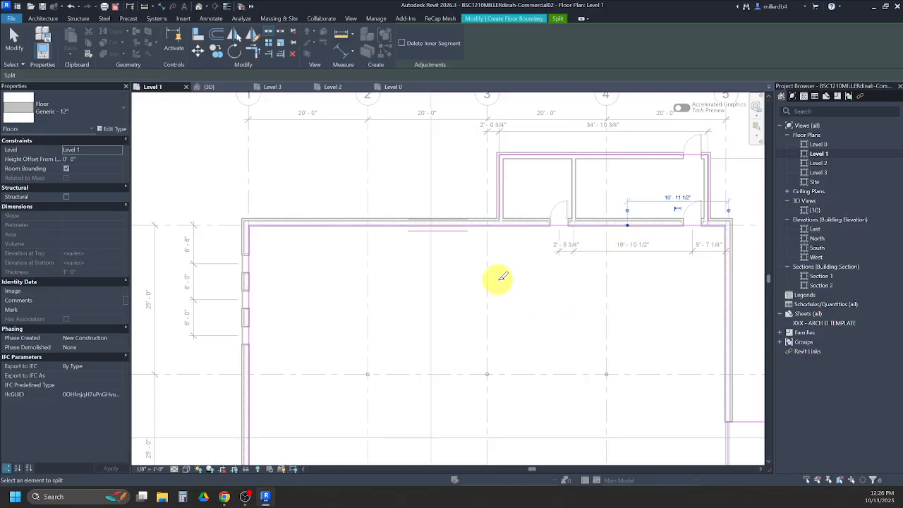
key(Escape)
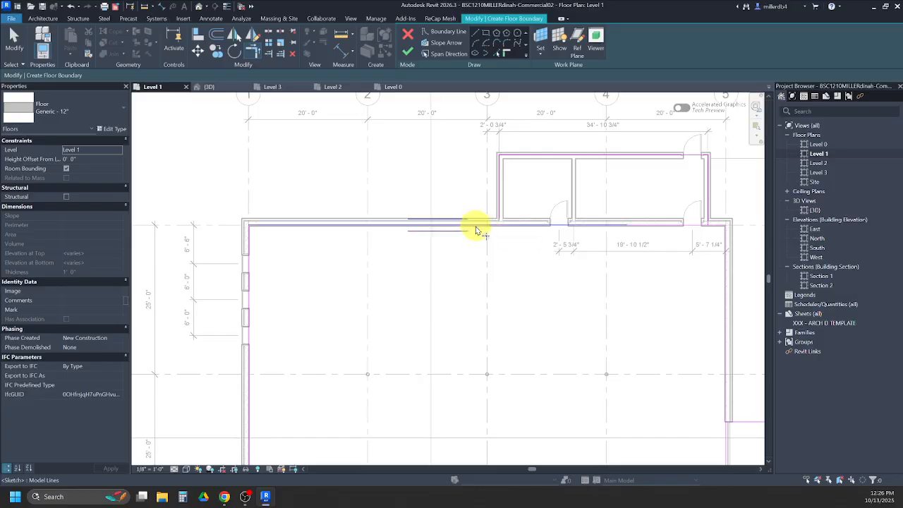
- Trim the two split grid A segments to the annex's west and east boundary lines so the annex joins the main outline
click(393, 225)
click(499, 209)
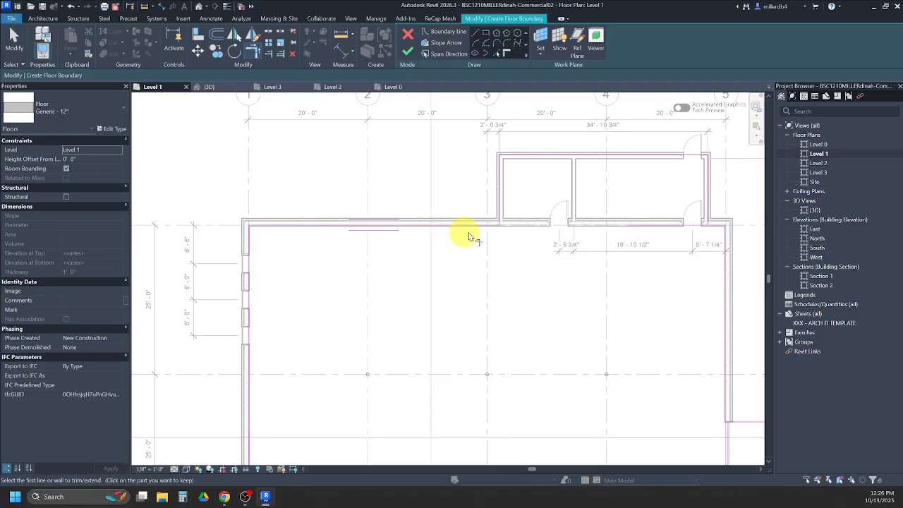
middle_drag(518, 266, 417, 268)
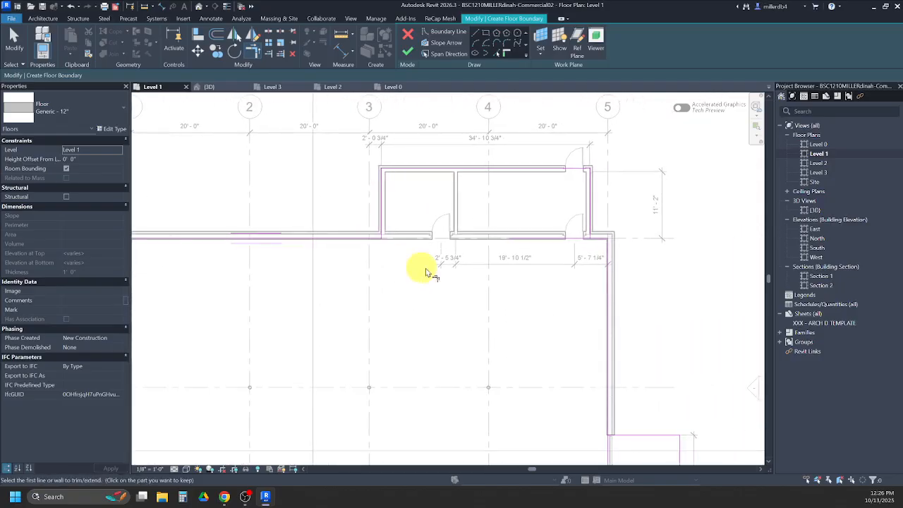
click(591, 215)
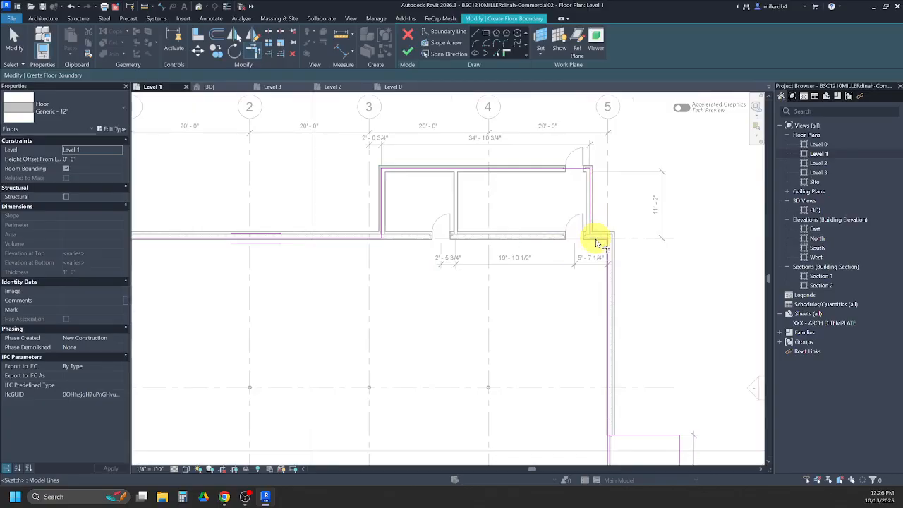
- Split the grid C boundary line inside each of the three entry pads and the grid 5 boundary line inside the east entry pad
scroll(591, 240, down, 3)
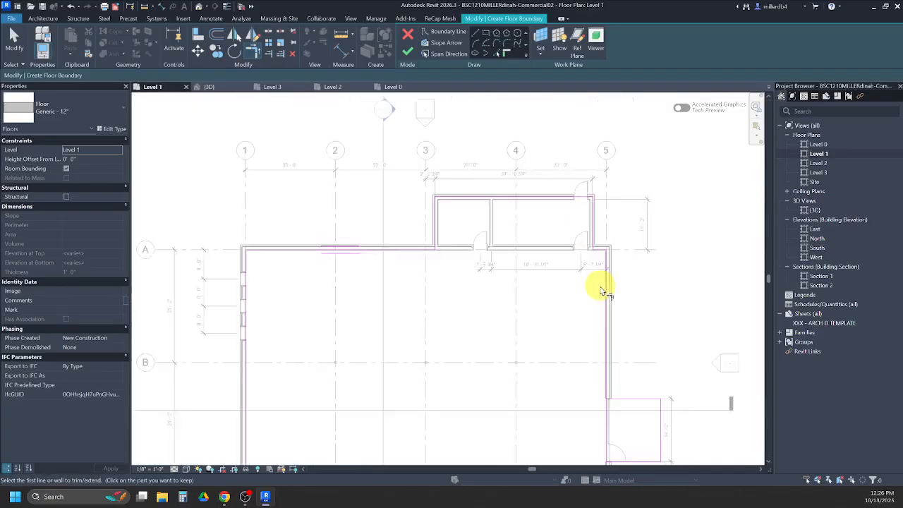
scroll(324, 394, up, 2)
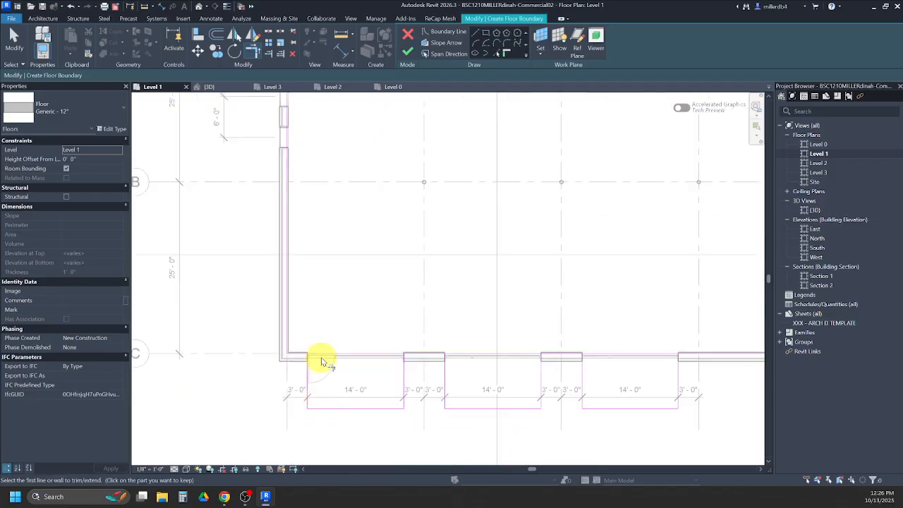
scroll(352, 356, up, 2)
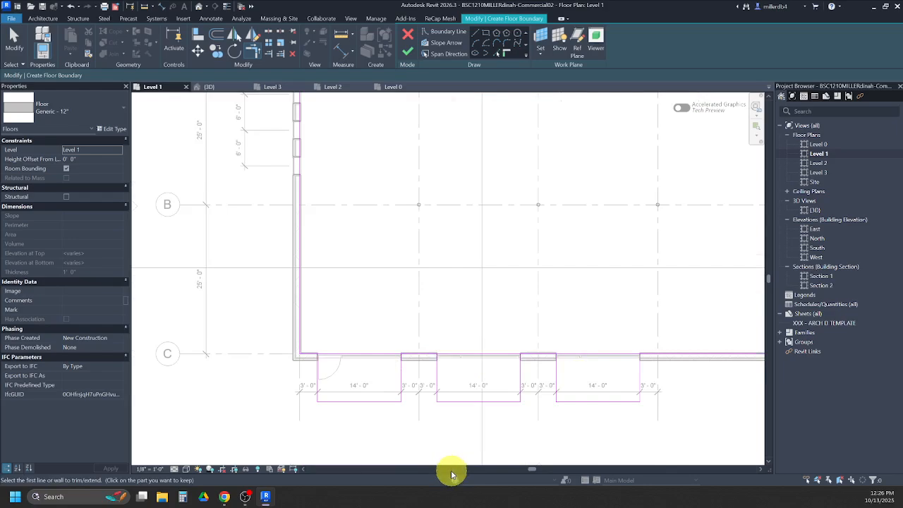
key(l)
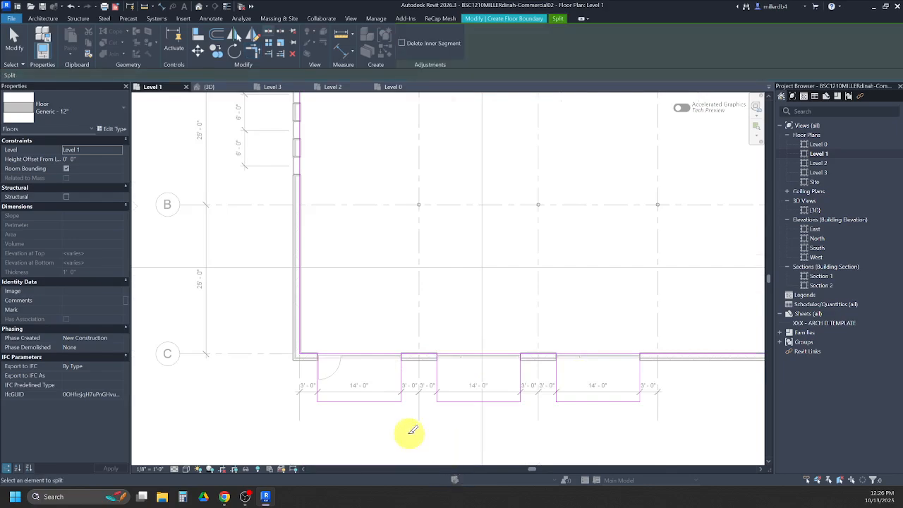
click(359, 353)
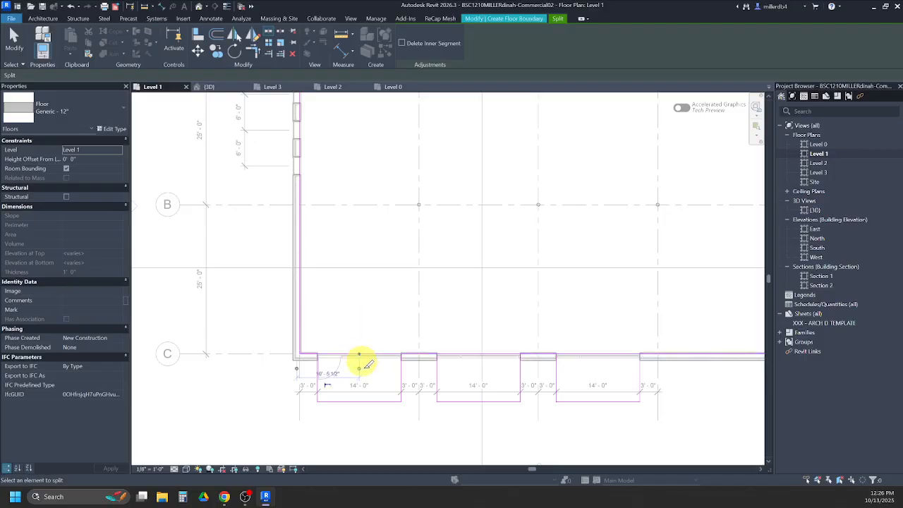
click(482, 353)
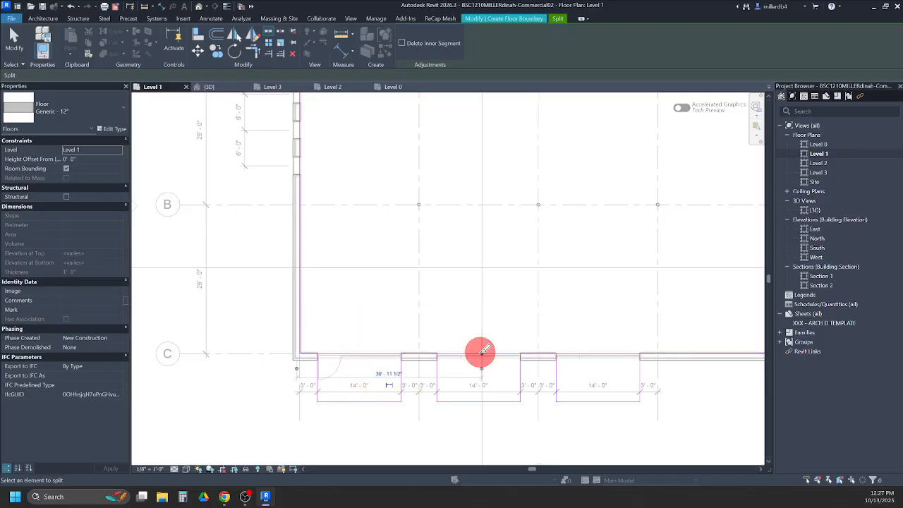
click(597, 353)
middle_drag(625, 354, 474, 365)
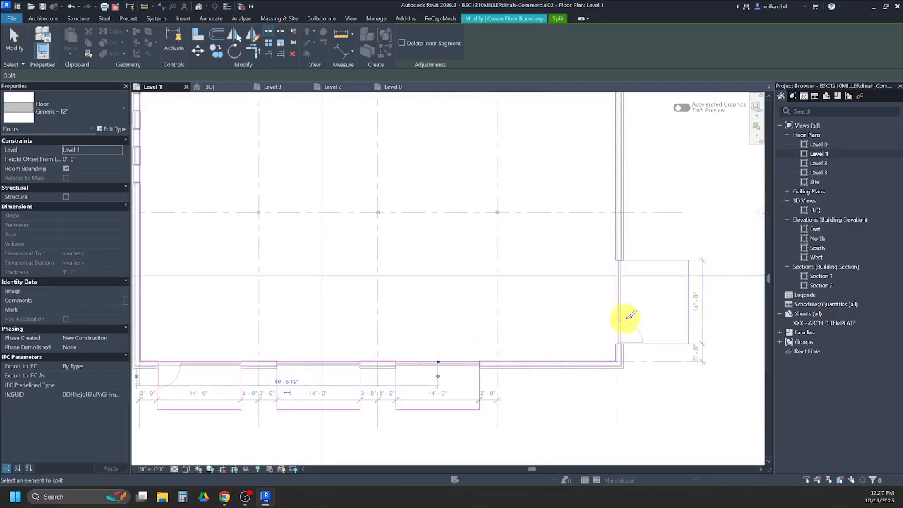
click(618, 305)
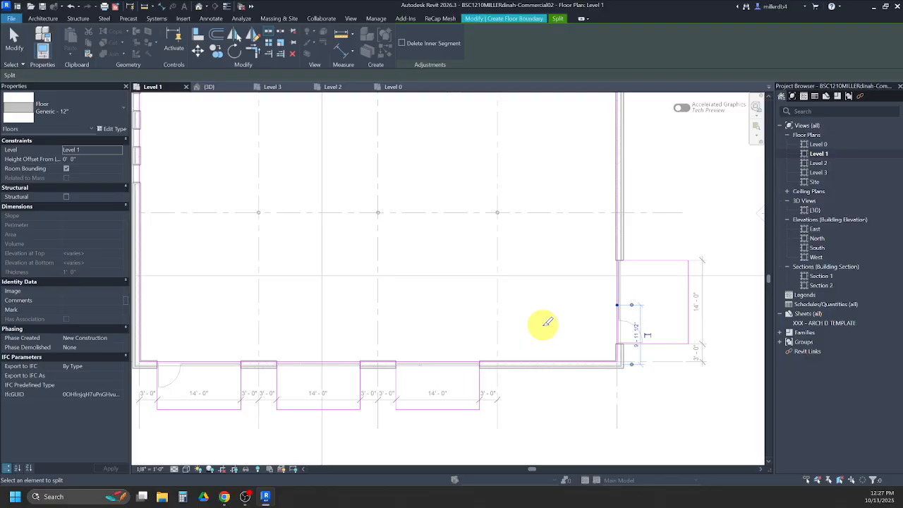
- Trim the split grid 5 and grid C segments to the side lines of the four entry pads so the pads join the main outline
key(Escape)
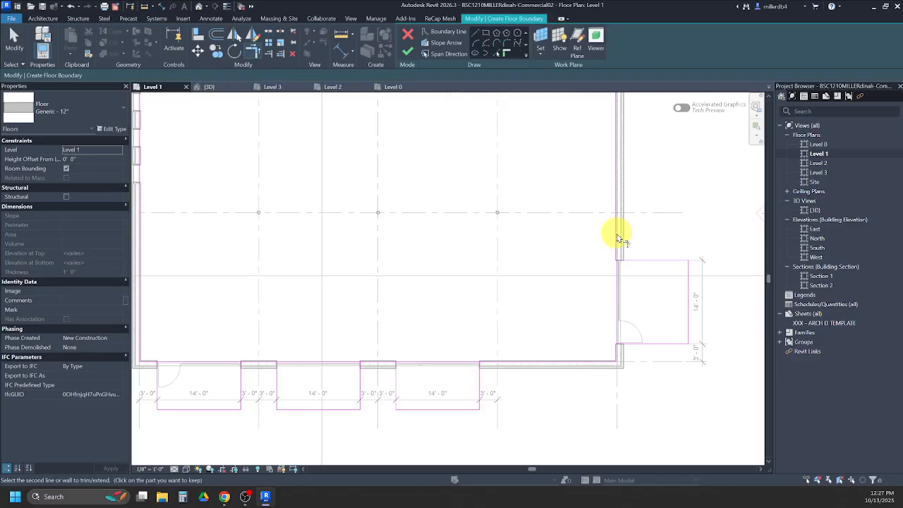
click(617, 354)
click(627, 345)
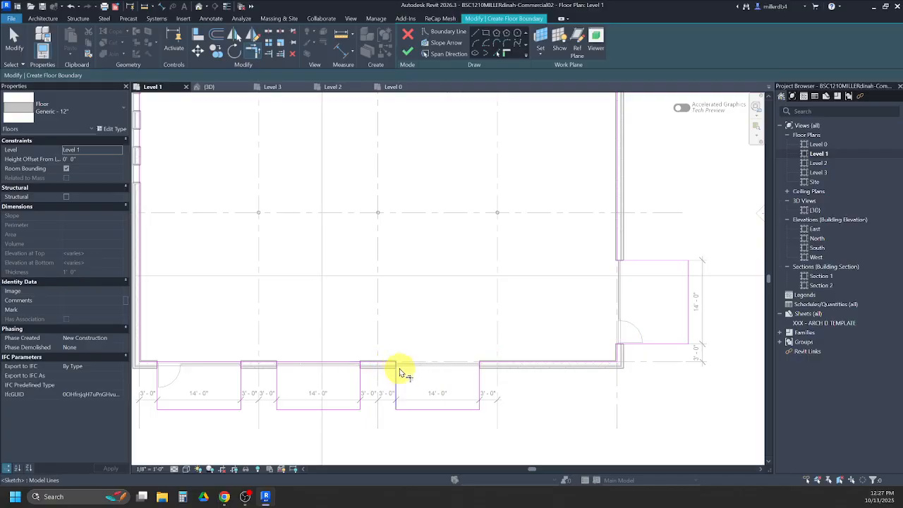
middle_drag(395, 367, 425, 350)
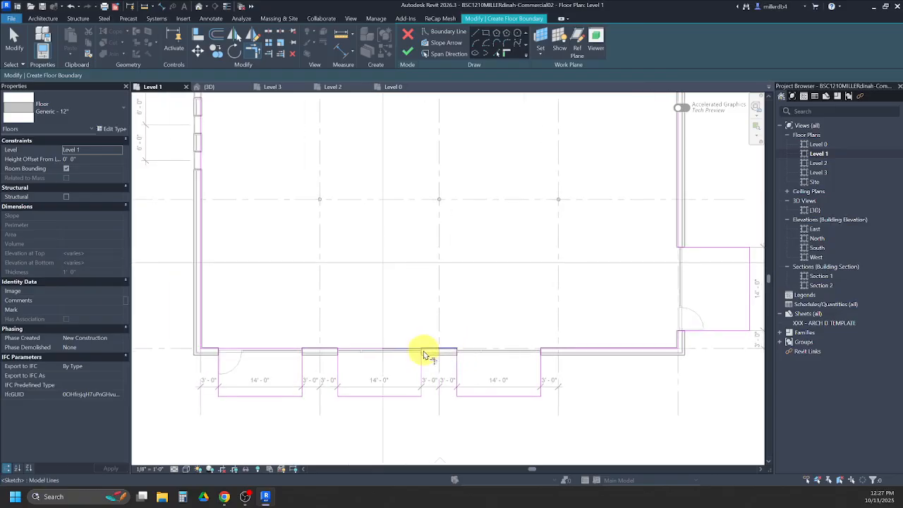
key(t)
key(r)
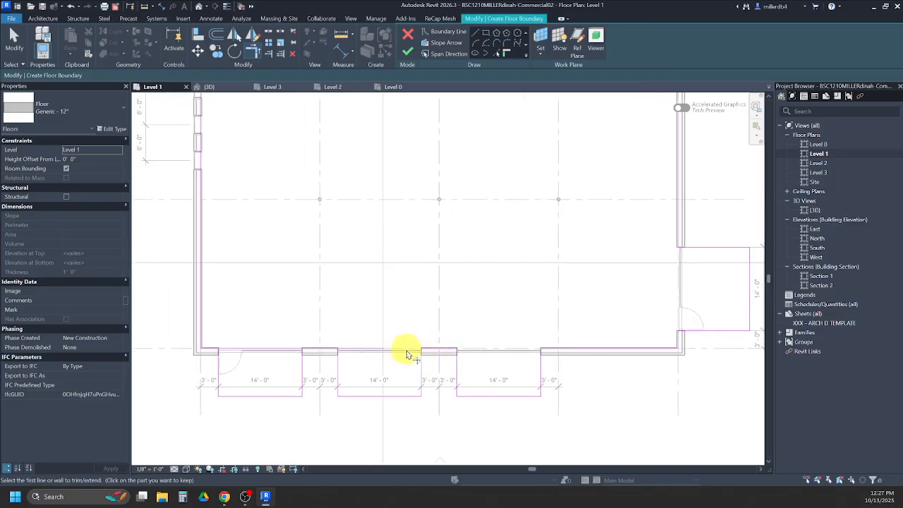
click(329, 350)
click(338, 360)
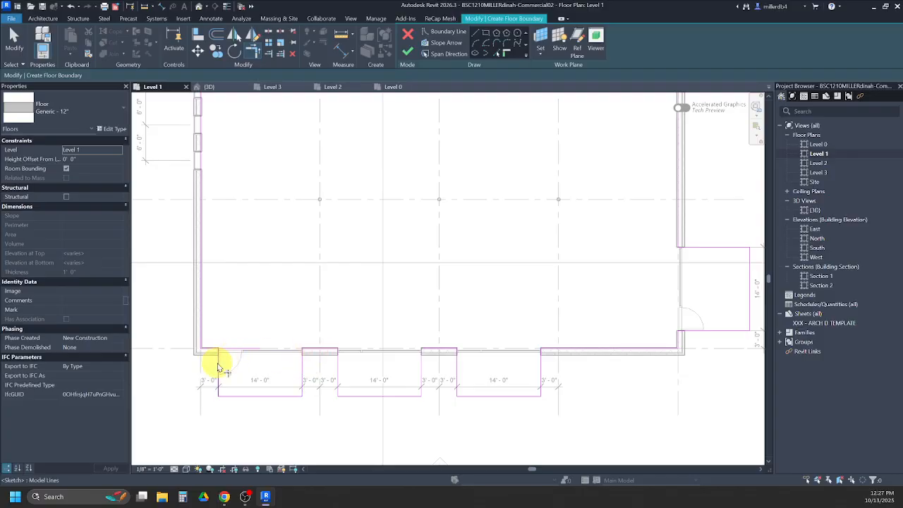
scroll(212, 351, down, 3)
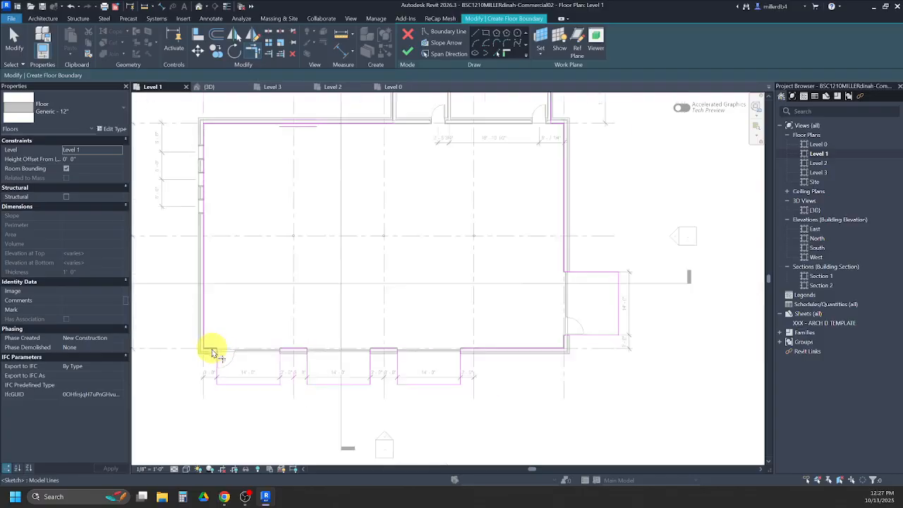
- Check the annex's west and north boundary lines against the layers of the brick-on-metal-stud walls with the Align tool
middle_drag(358, 241, 408, 284)
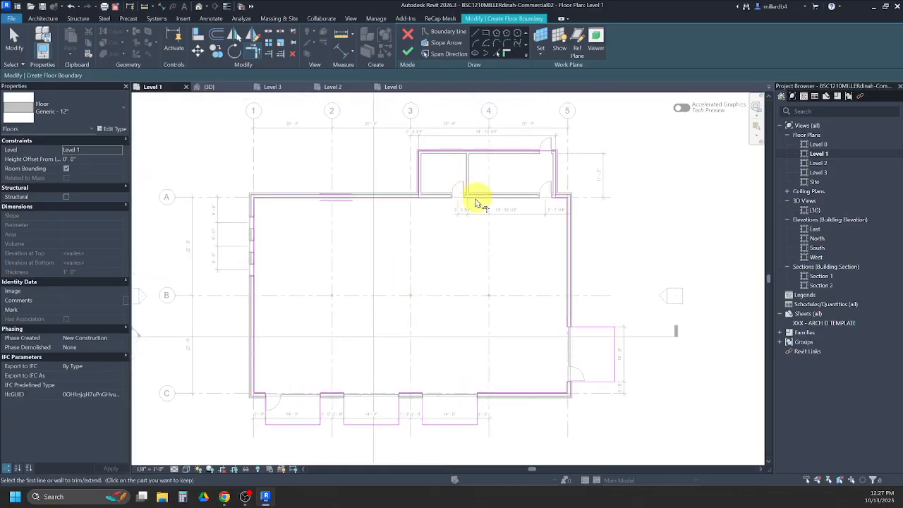
scroll(436, 134, up, 6)
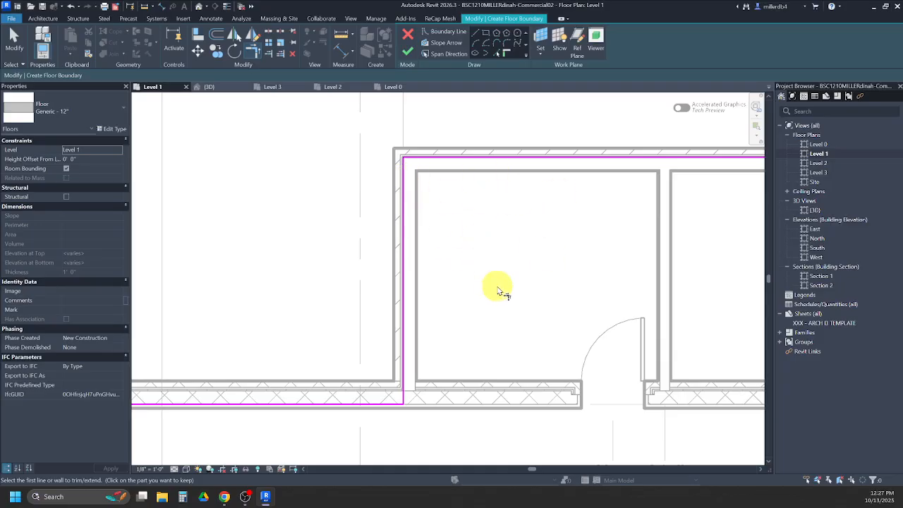
key(l)
scroll(407, 277, up, 4)
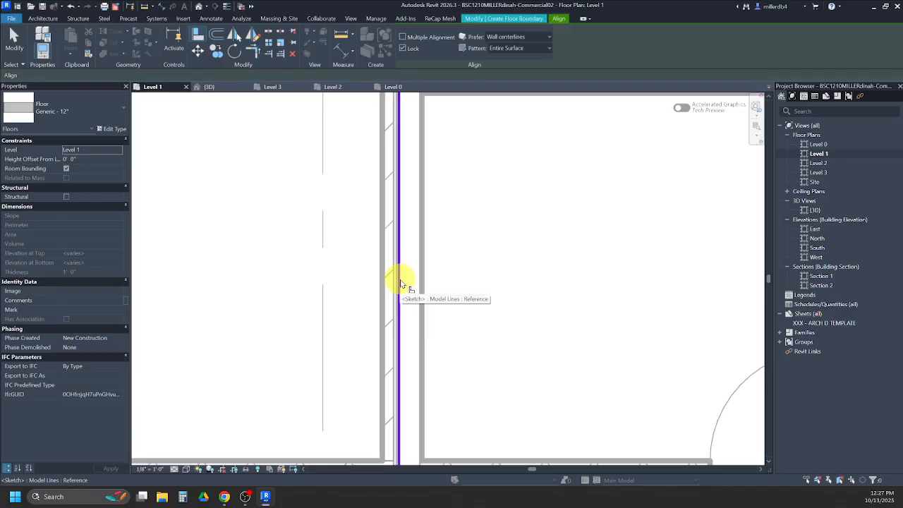
key(Tab)
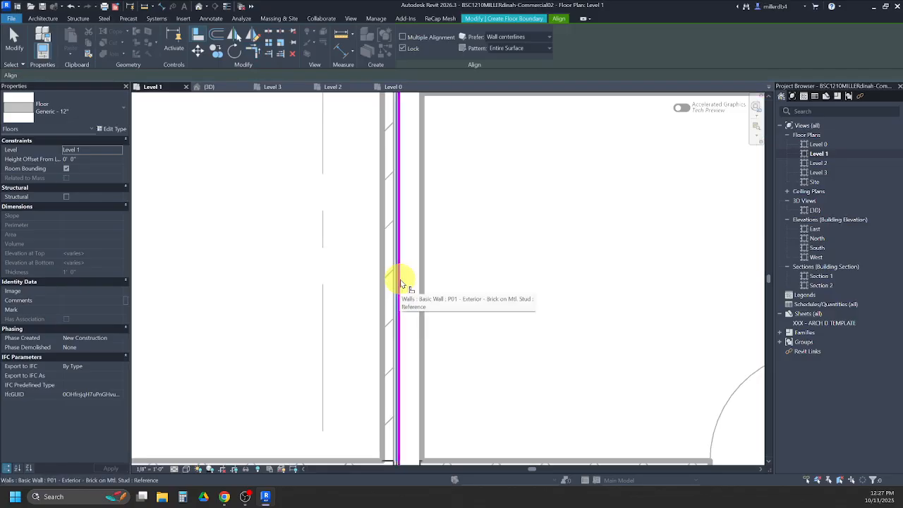
scroll(400, 285, up, 2)
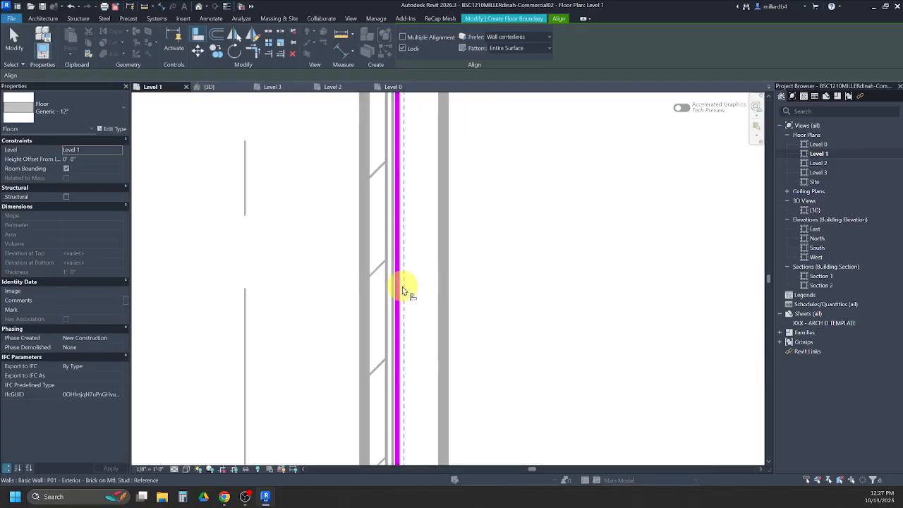
scroll(400, 289, down, 3)
scroll(409, 151, up, 4)
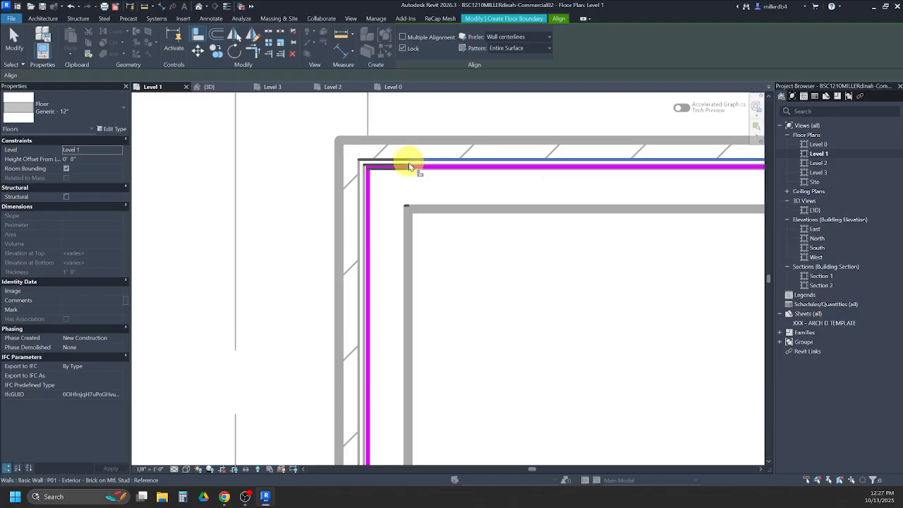
click(413, 172)
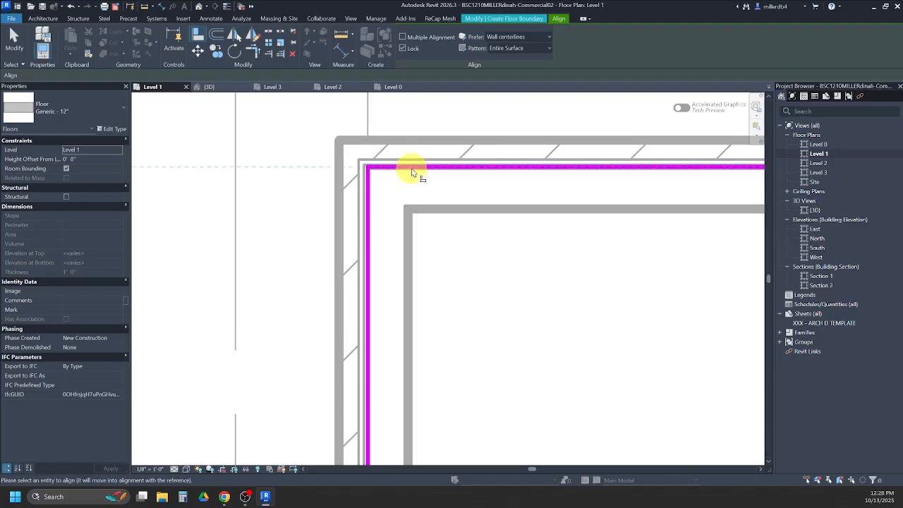
scroll(418, 207, down, 3)
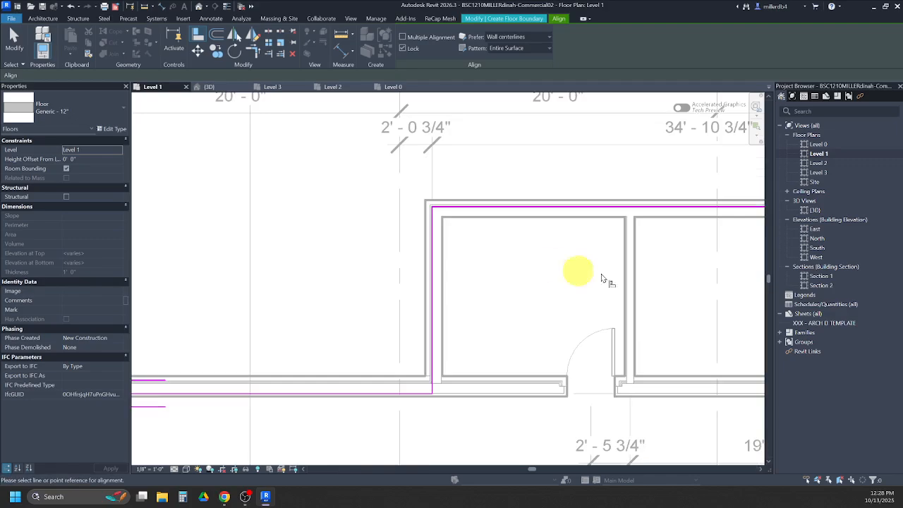
- Align the annex's east boundary line to the outer face of the wall's stud layer, removing the conflicting constraints
middle_drag(581, 278, 247, 249)
scroll(604, 208, up, 3)
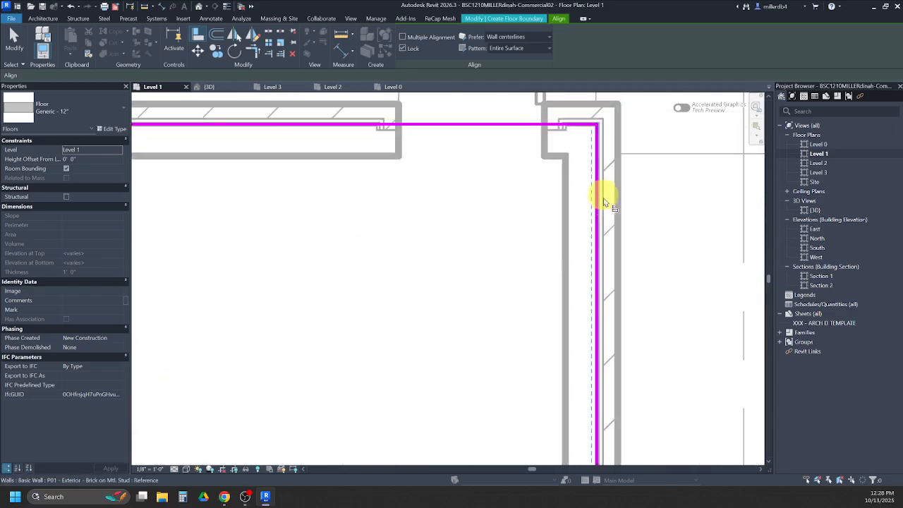
scroll(603, 203, up, 2)
click(597, 201)
click(592, 202)
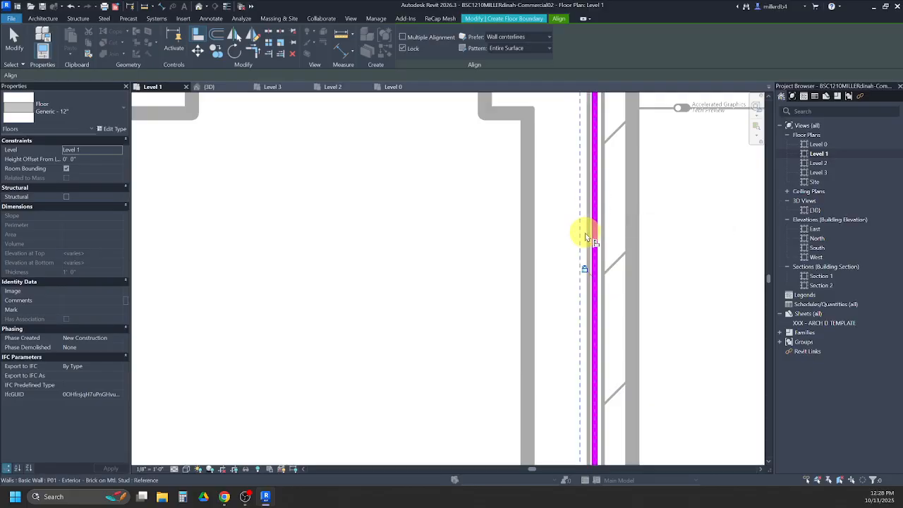
click(588, 235)
click(593, 238)
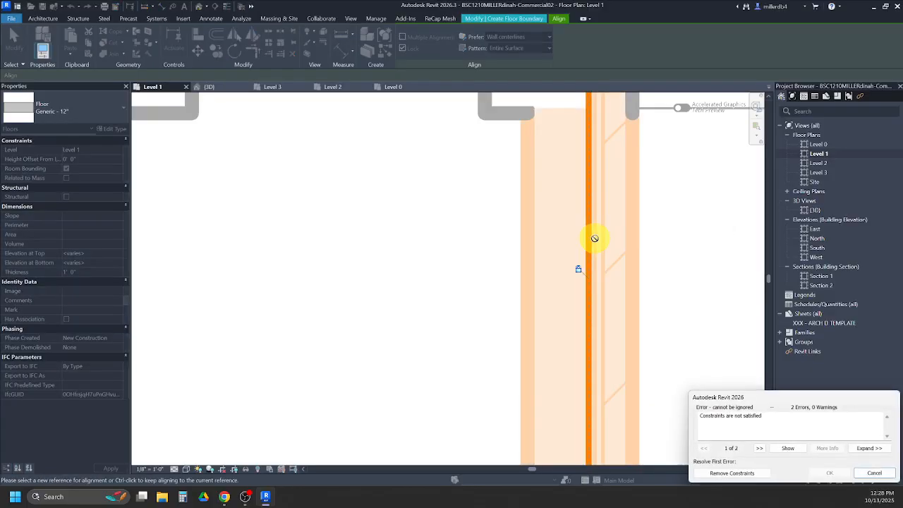
click(739, 471)
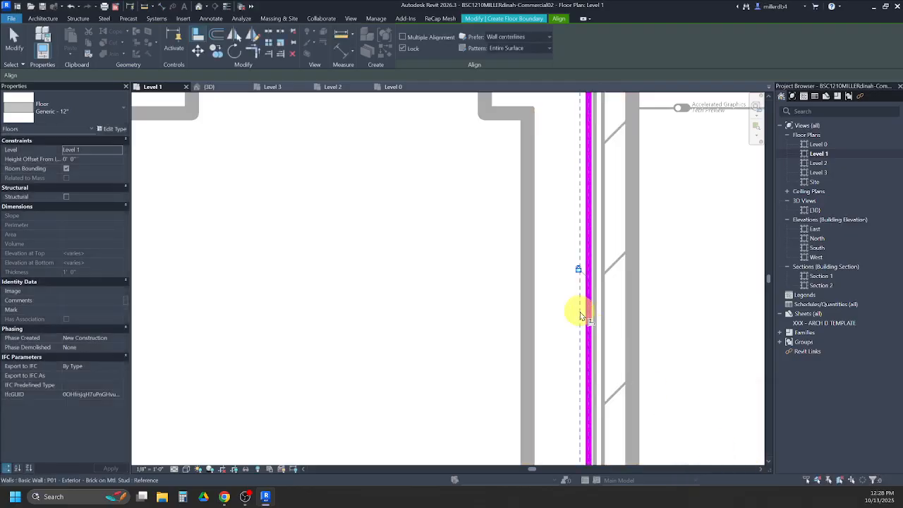
- Change the floor type to P01 - Concrete Slab - 6"
scroll(582, 321, down, 8)
scroll(560, 296, down, 8)
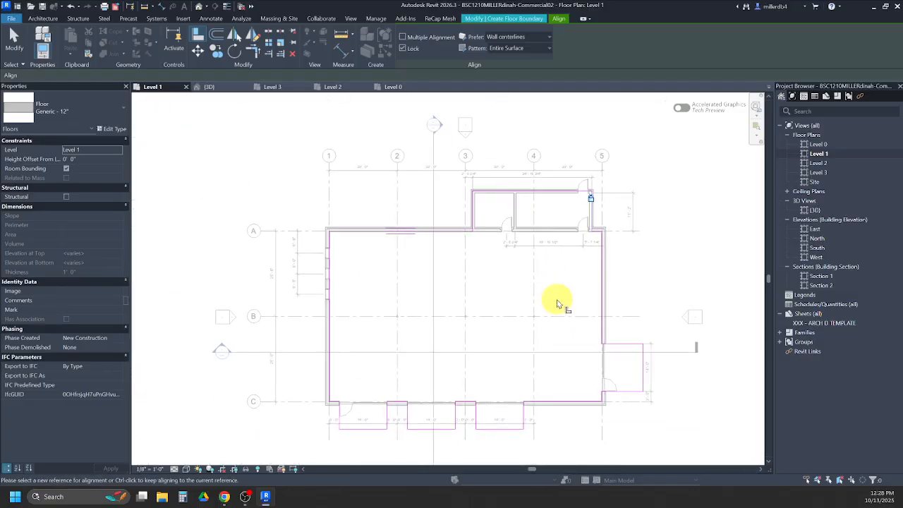
click(93, 115)
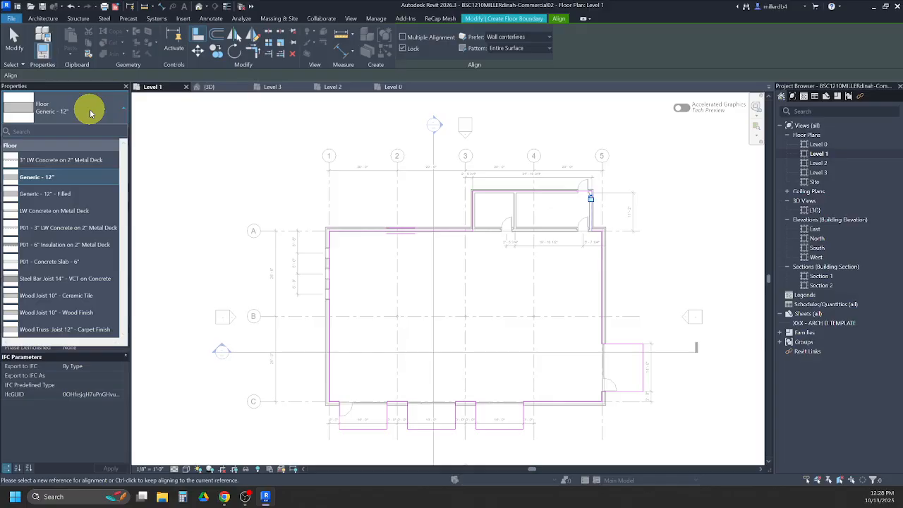
click(76, 265)
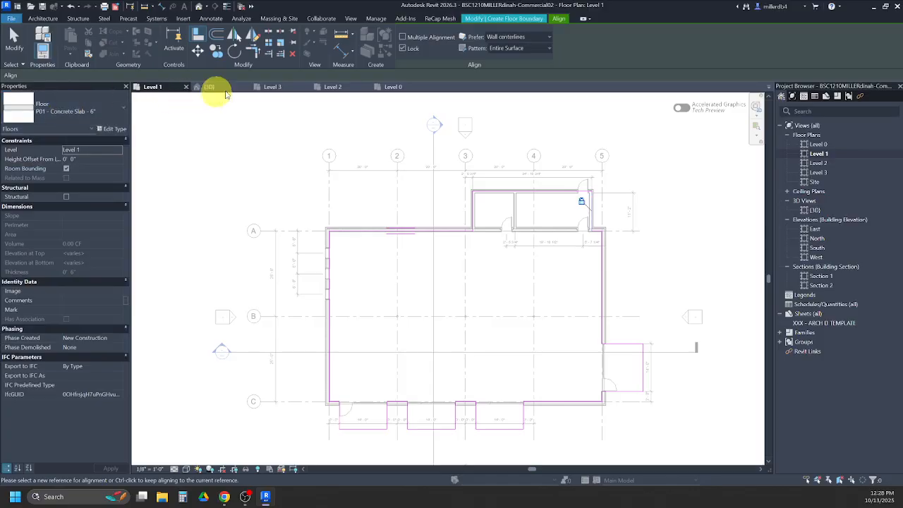
- Finish the floor boundary sketch without attaching the walls to the floor's bottom, and deselect the new slab
click(498, 19)
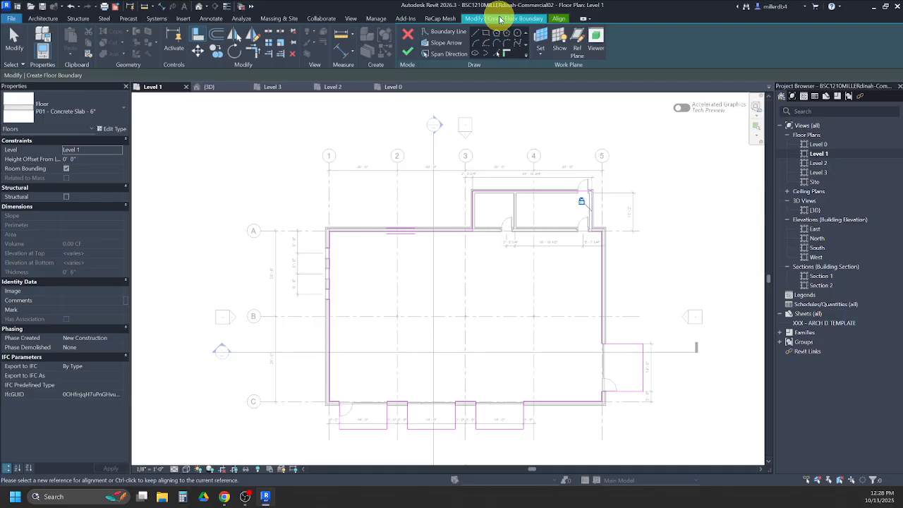
click(408, 53)
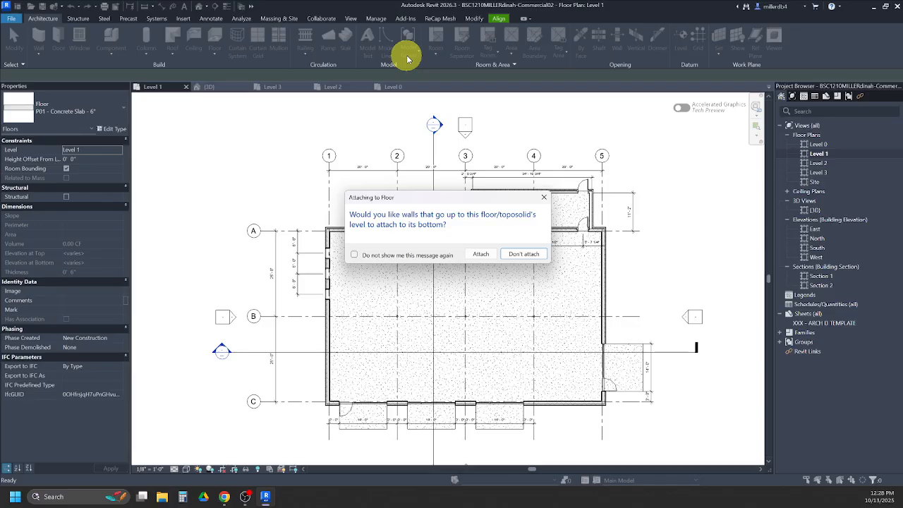
click(534, 258)
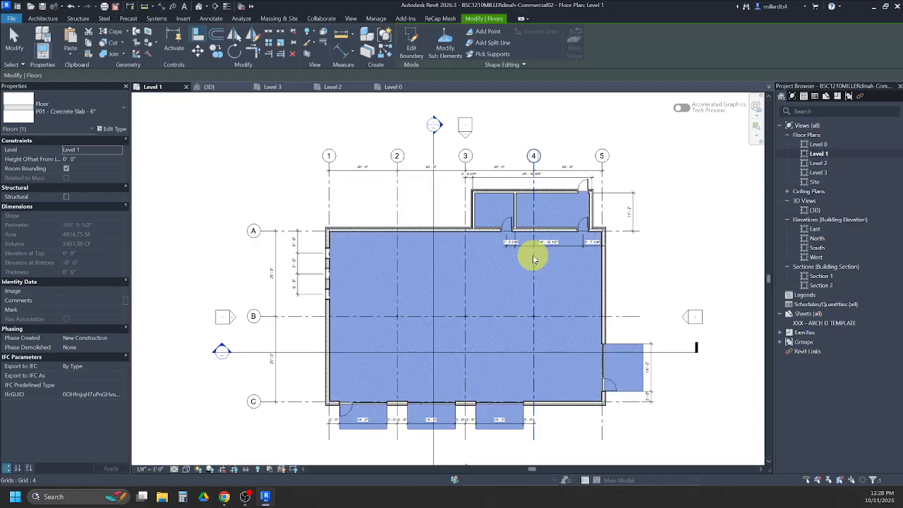
click(682, 308)
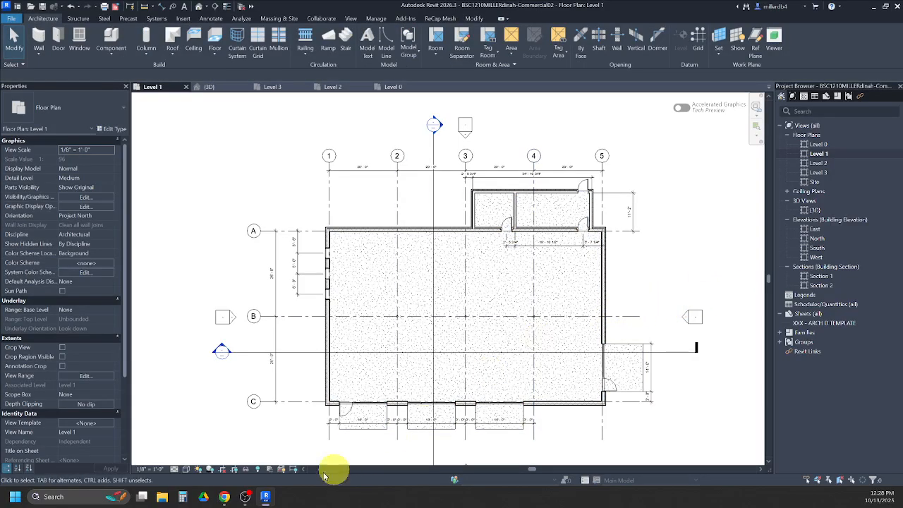
- Switch to the solution PDF in Chrome and consult the upper-level floor plan on page 5
mouse_move(225, 493)
click(225, 468)
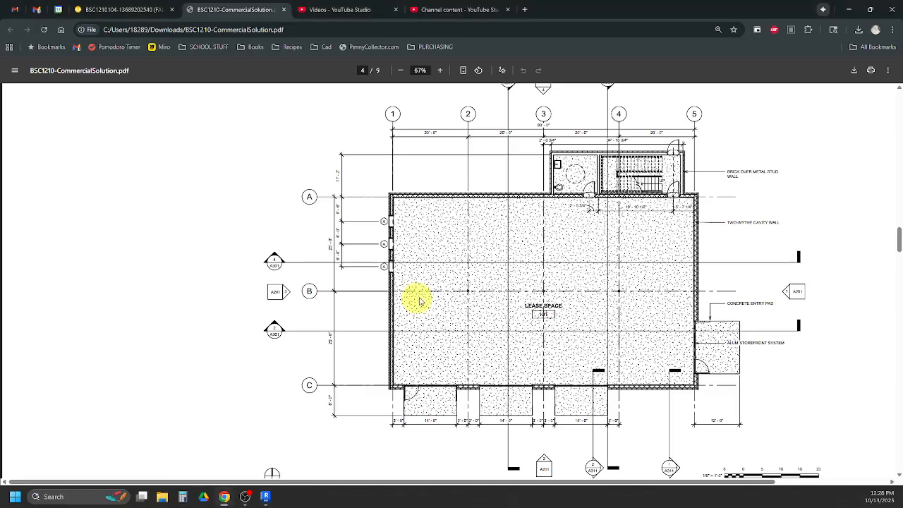
scroll(504, 262, down, 10)
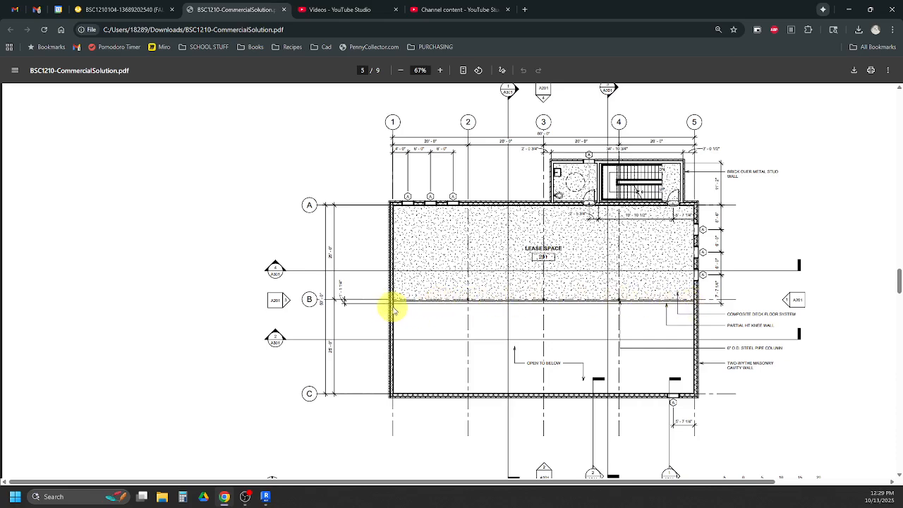
- Check the knee wall's height dimensions at Level 2 in Section N-S 1 on page 8 of the solution PDF
scroll(419, 306, down, 15)
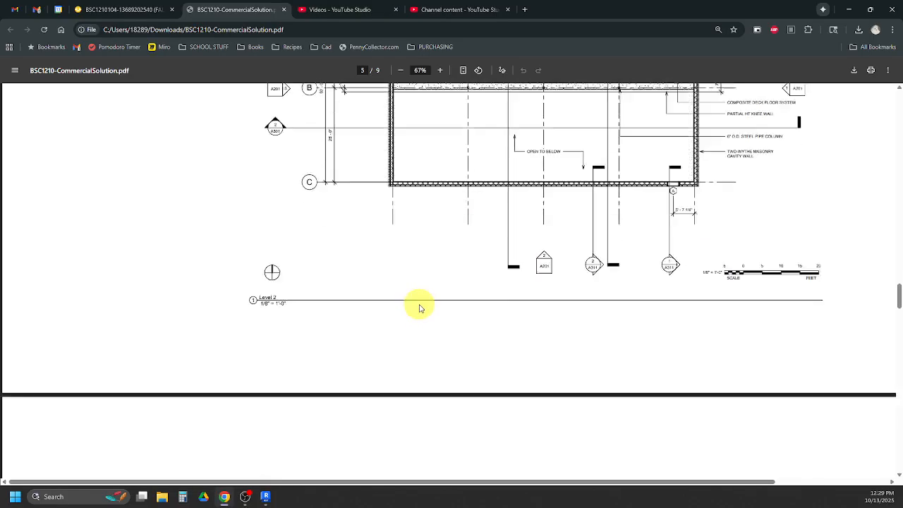
scroll(427, 312, down, 8)
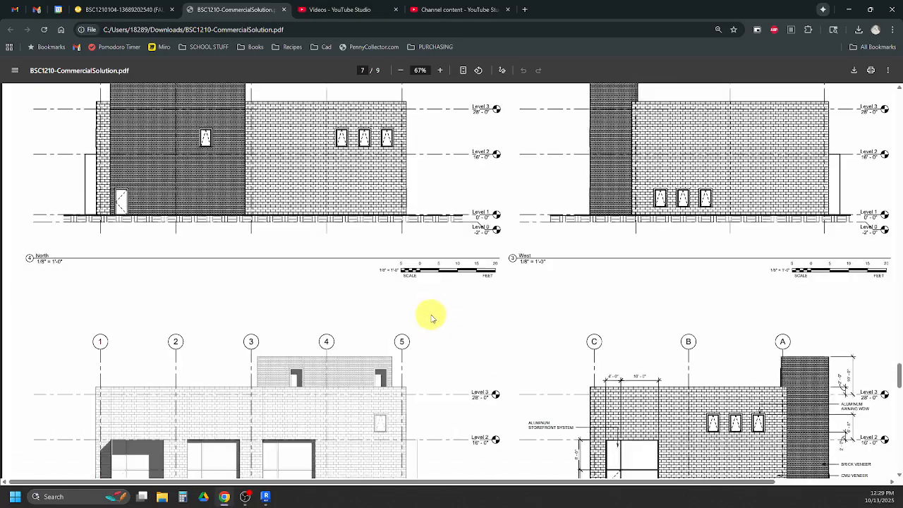
scroll(531, 384, down, 3)
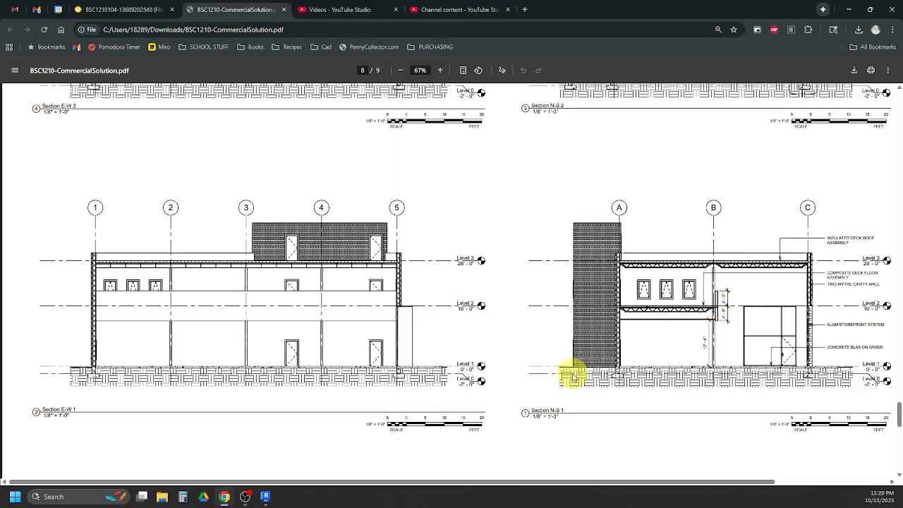
- Switch to Revit, open the Level 2 floor plan and set its underlay base level to None
mouse_move(264, 493)
click(267, 469)
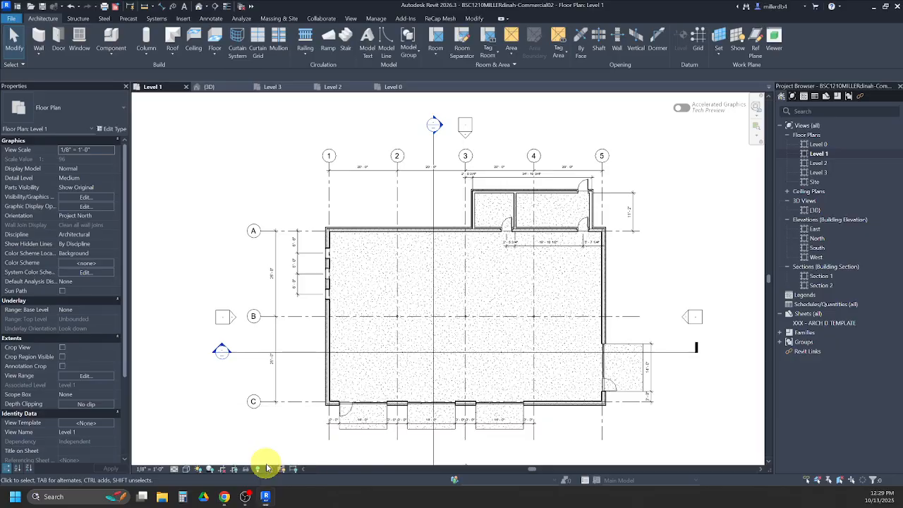
double_click(818, 165)
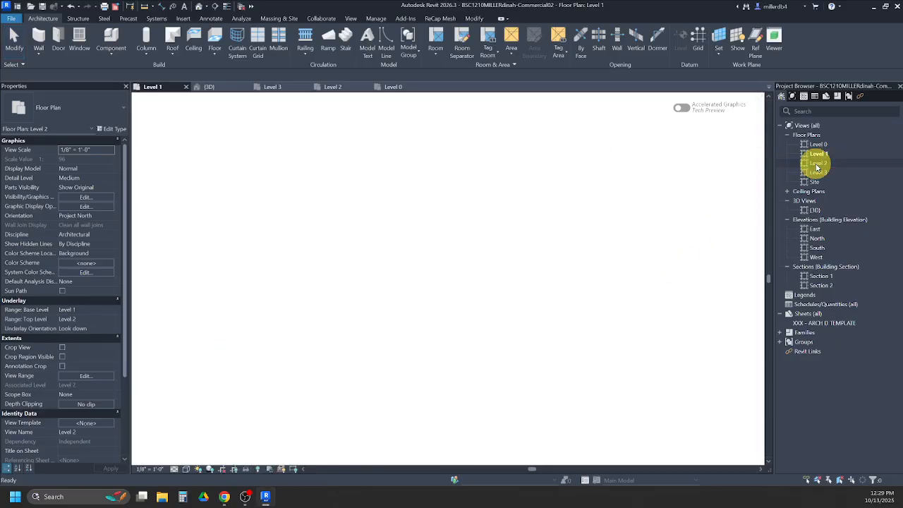
middle_drag(377, 373, 473, 362)
scroll(471, 361, up, 1)
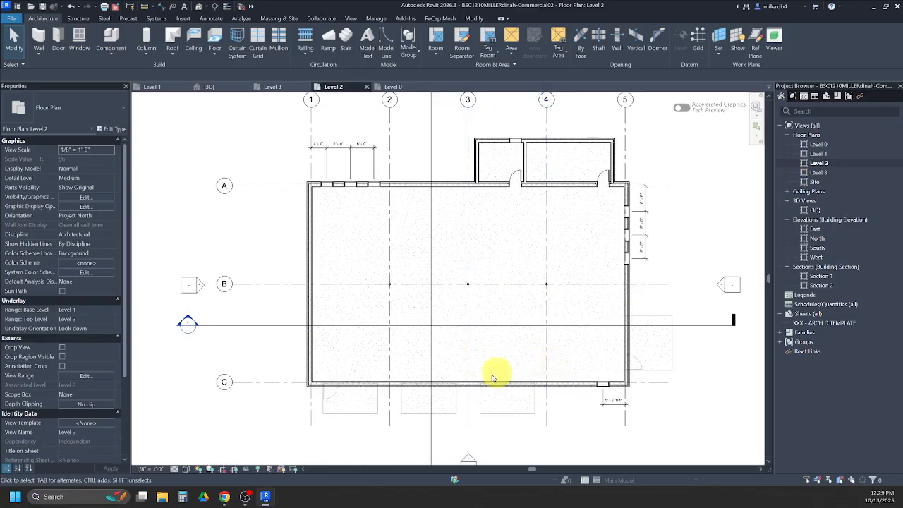
click(88, 309)
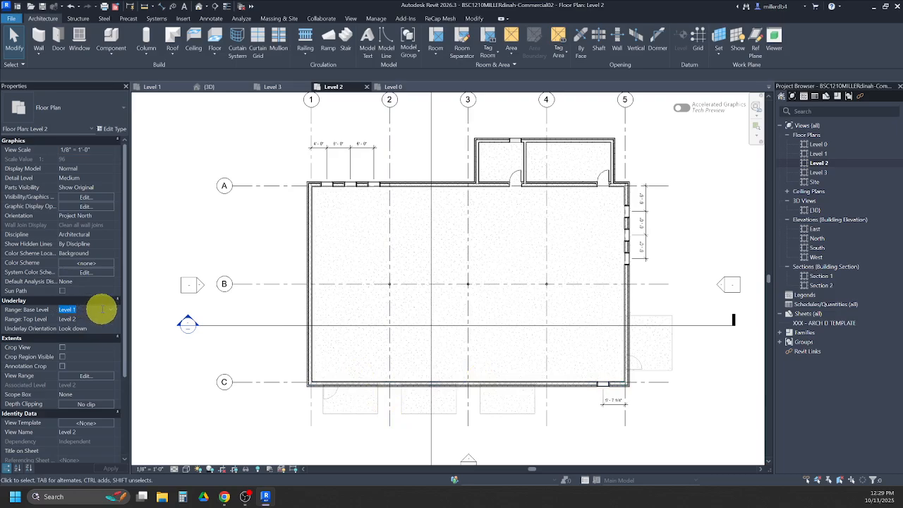
click(110, 311)
click(76, 319)
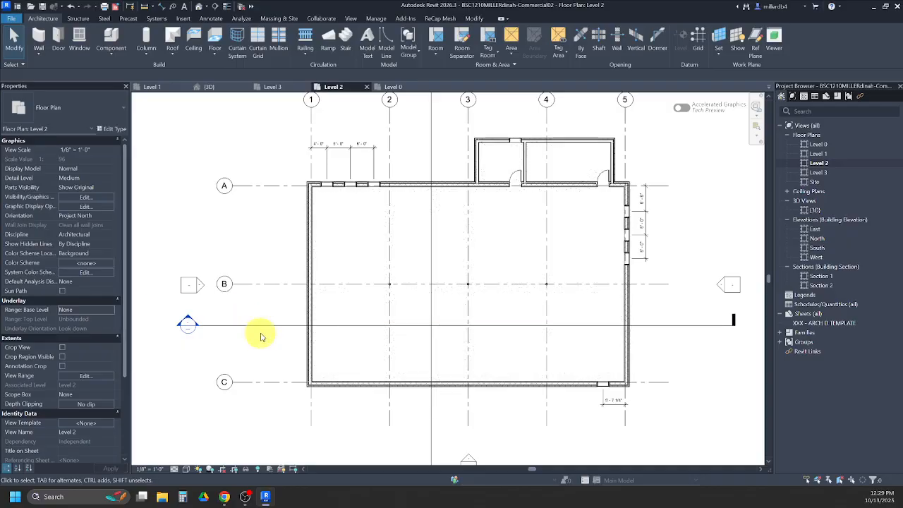
- Start a new wall on Level 2 using the type P01 - Interior - 7 1/2" Partition (1-hr)
key(w)
key(a)
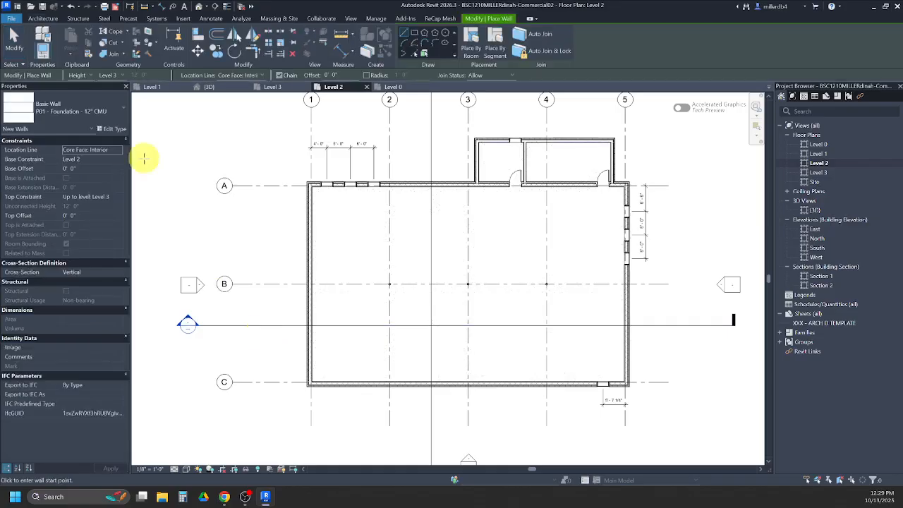
click(74, 112)
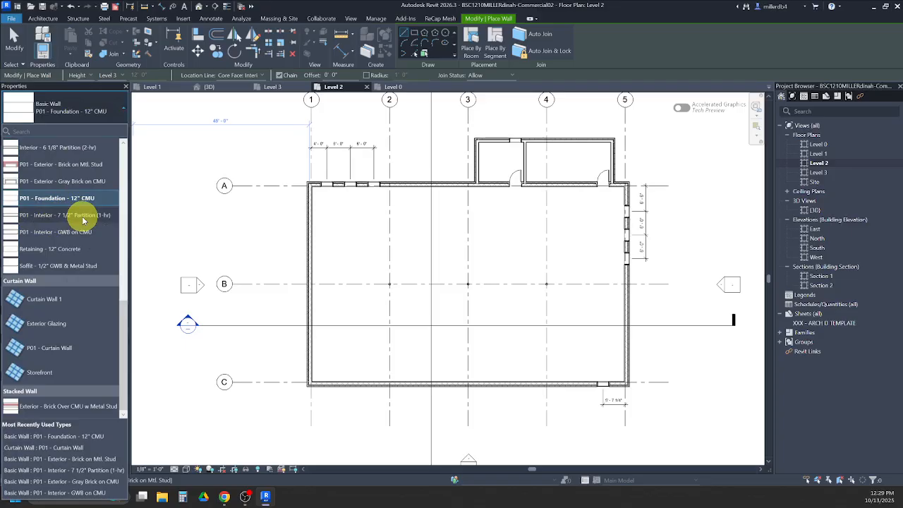
click(83, 218)
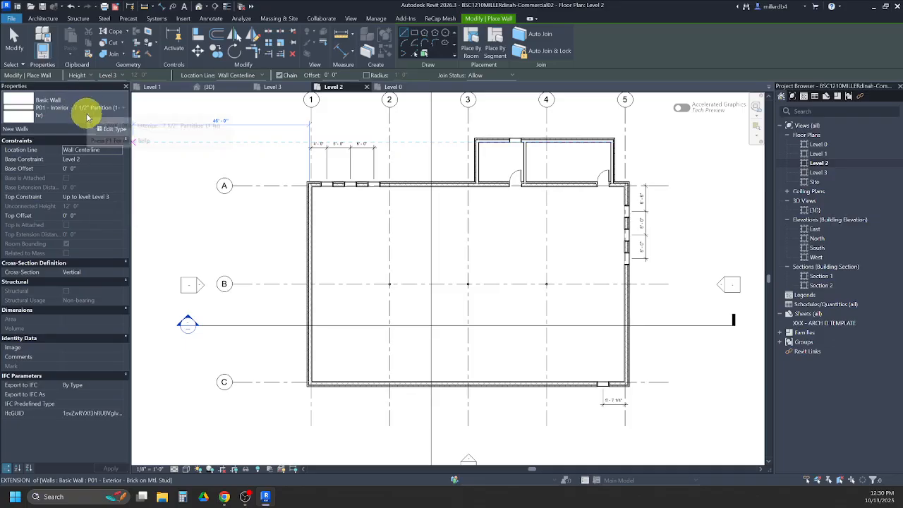
- Set the new wall's base offset to -4' 0" and its top constraint to Unconnected with a height of 8' 0"
click(85, 167)
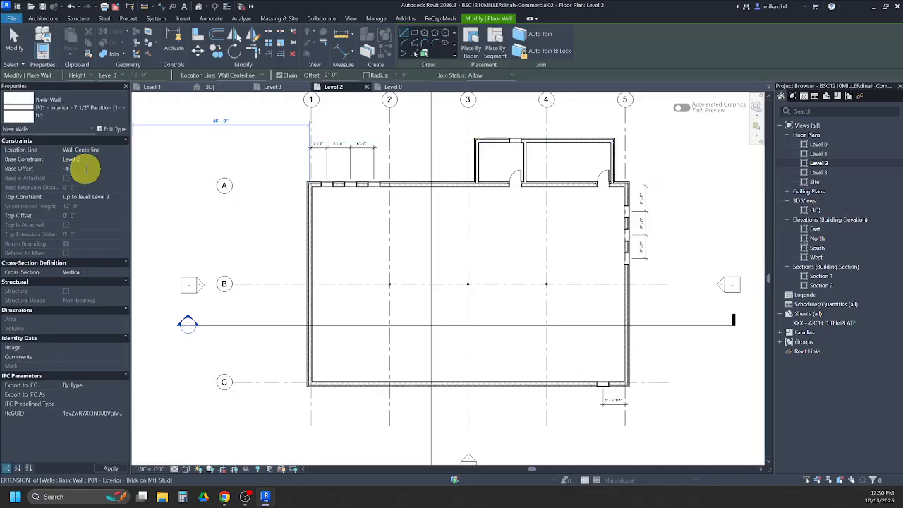
text(-4)
click(118, 199)
click(117, 197)
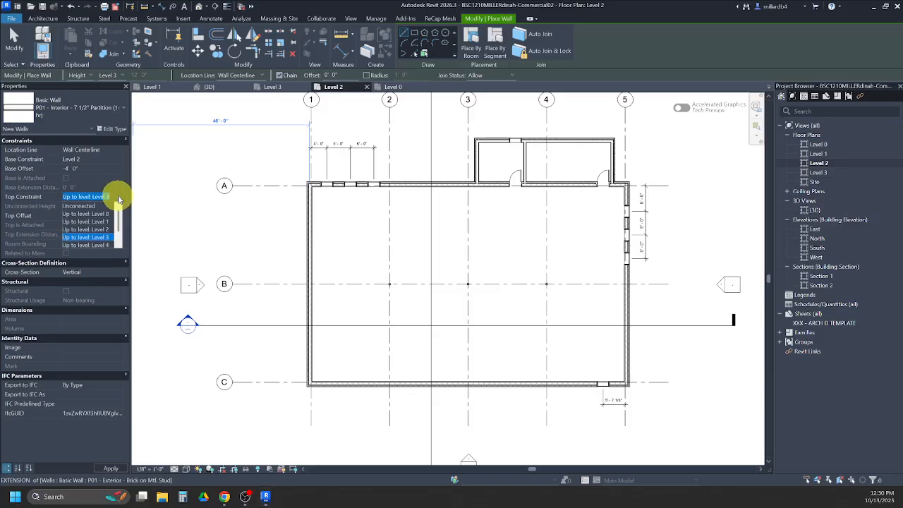
click(93, 206)
click(92, 205)
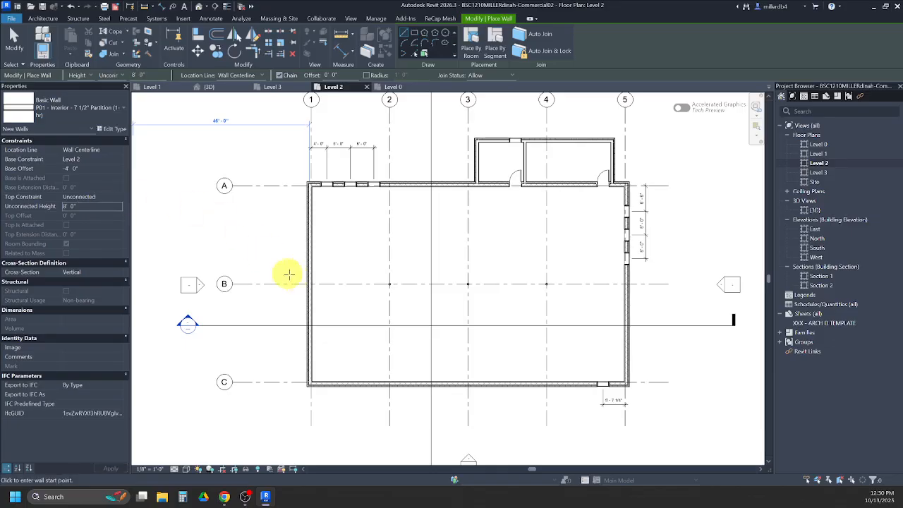
- Draw the knee wall horizontally just south of grid B, from the west to the east exterior wall, about 80' 11" long
scroll(307, 286, up, 3)
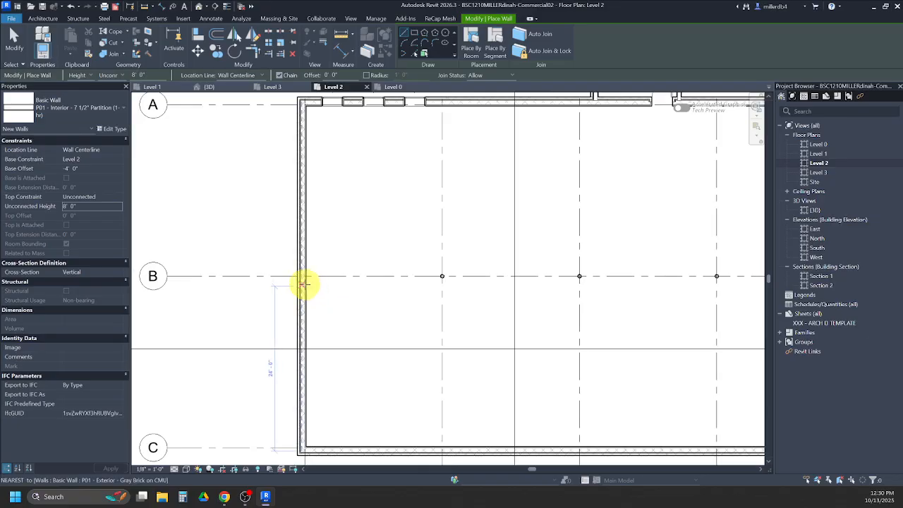
click(304, 284)
scroll(306, 283, down, 2)
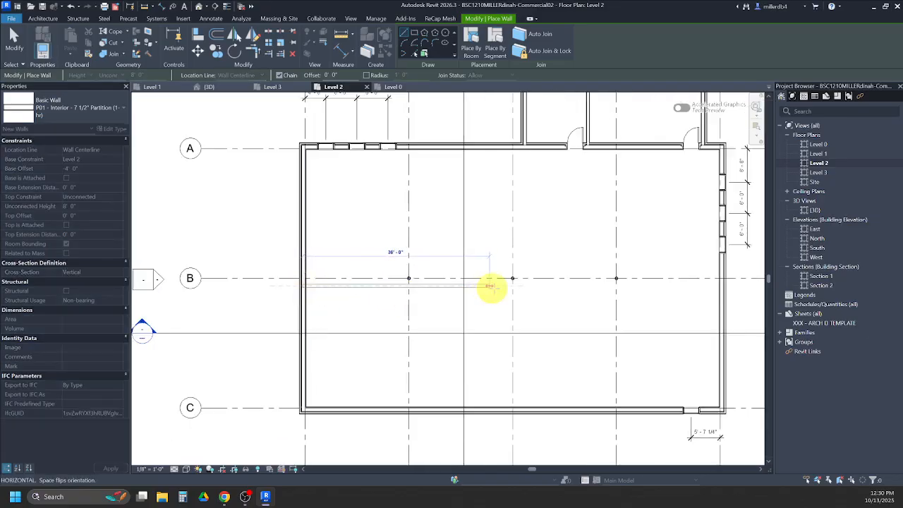
click(718, 283)
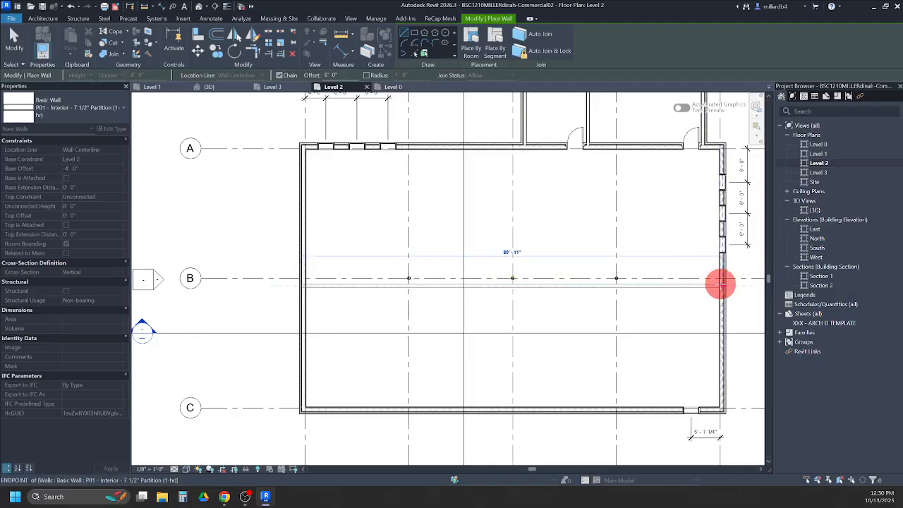
scroll(695, 289, up, 2)
middle_drag(684, 292, 554, 298)
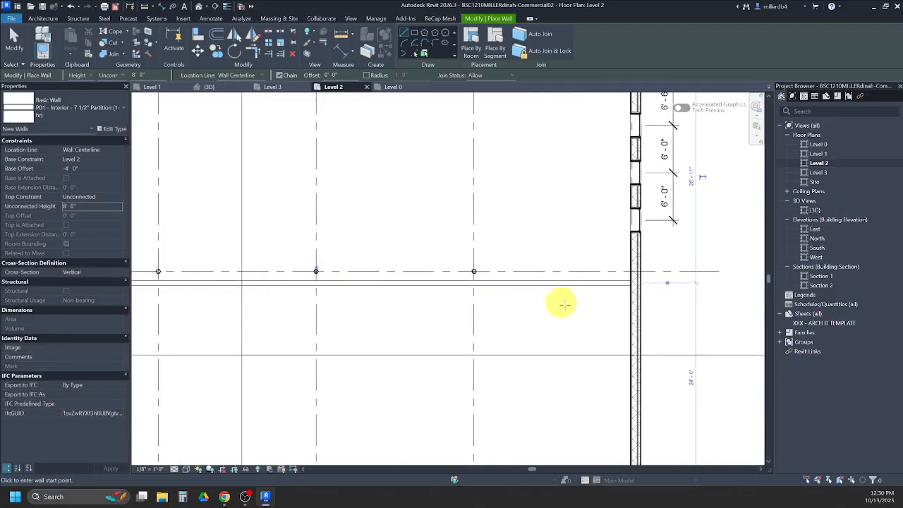
key(Escape)
key(Escape)
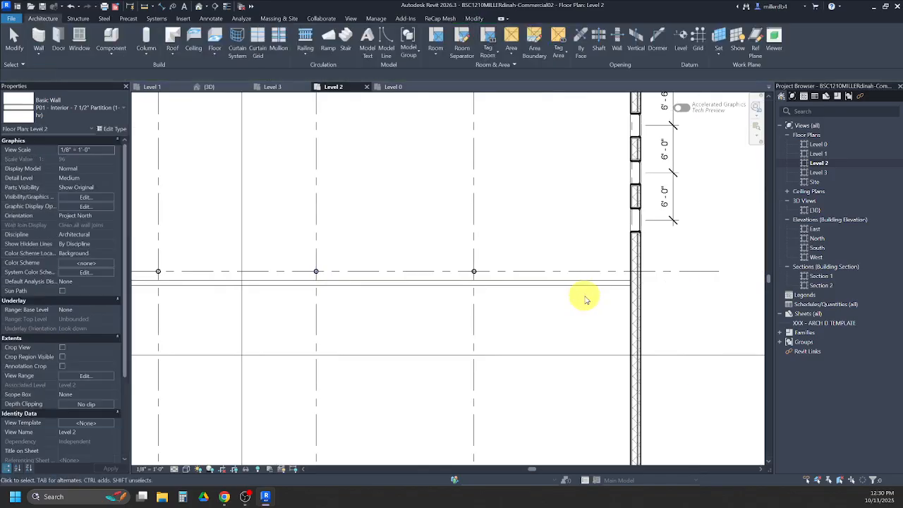
- Switch to the solution PDF in Chrome and check the knee wall's position dimensions on the Level 2 plan, page 5
click(224, 496)
scroll(520, 344, up, 5)
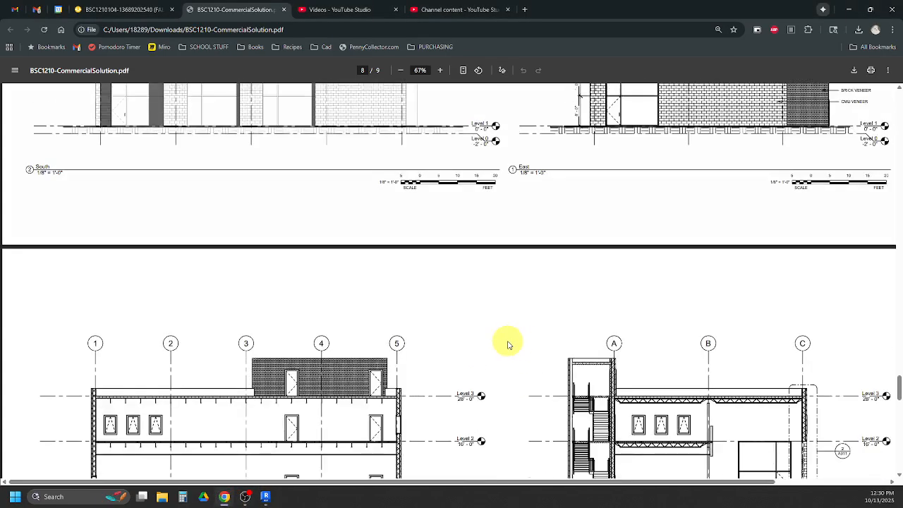
scroll(530, 340, up, 10)
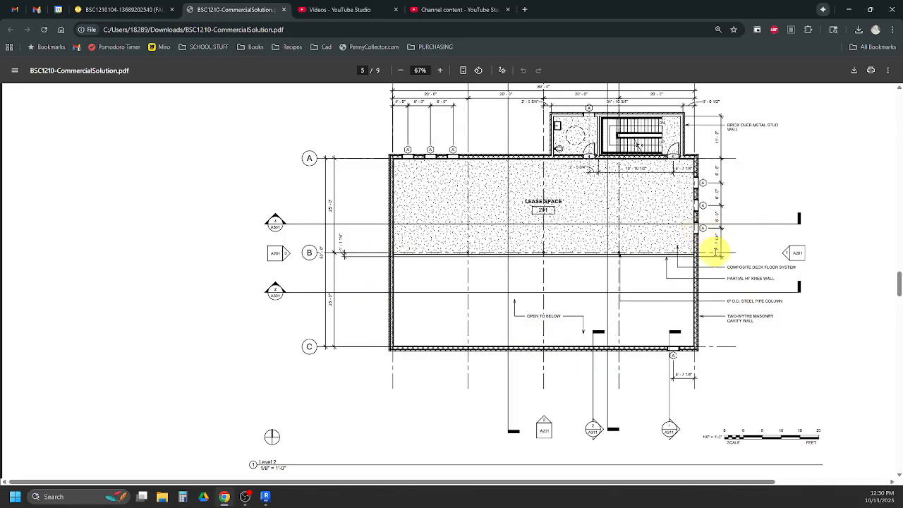
- Return to Revit and add an aligned dimension from the southernmost east window's center to the knee wall's south face
mouse_move(266, 497)
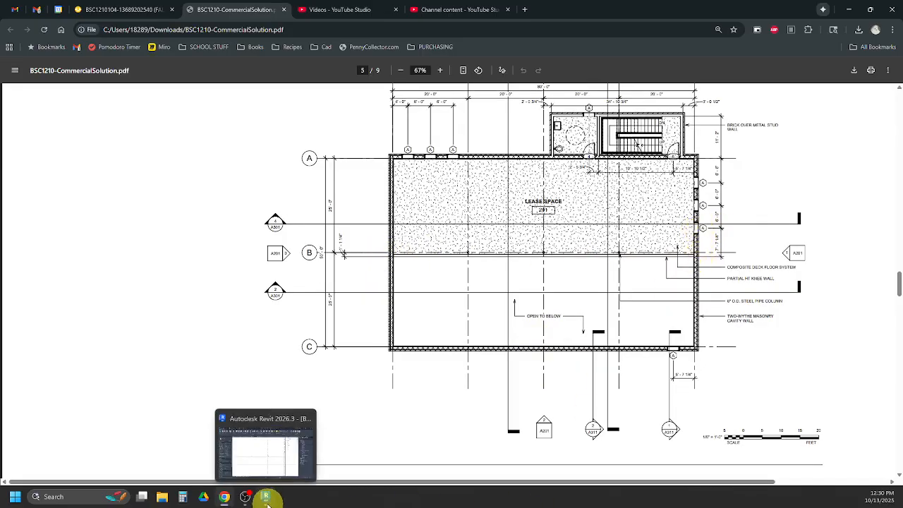
click(264, 448)
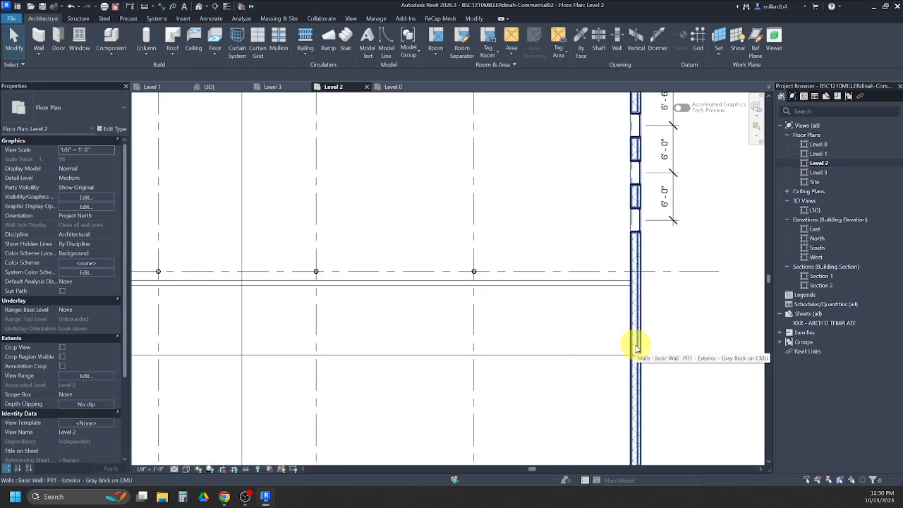
key(d)
key(i)
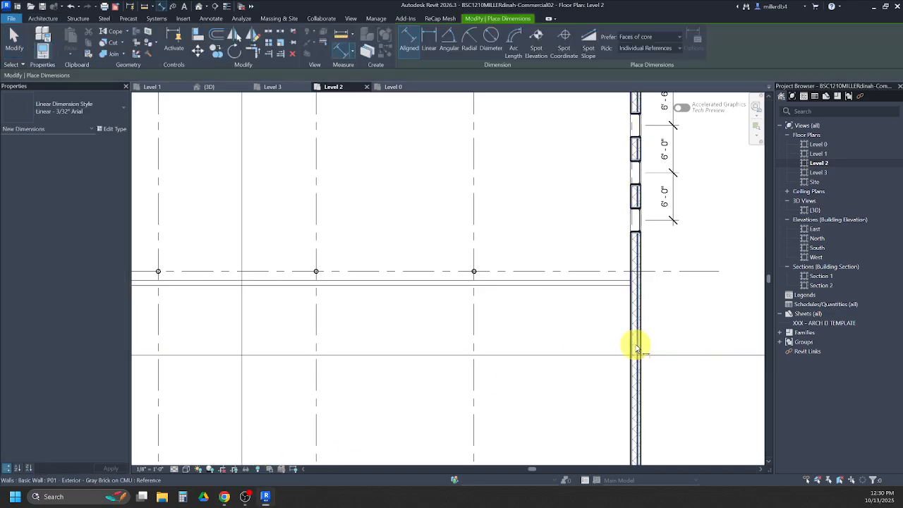
click(634, 220)
click(622, 285)
click(670, 282)
scroll(533, 365, down, 1)
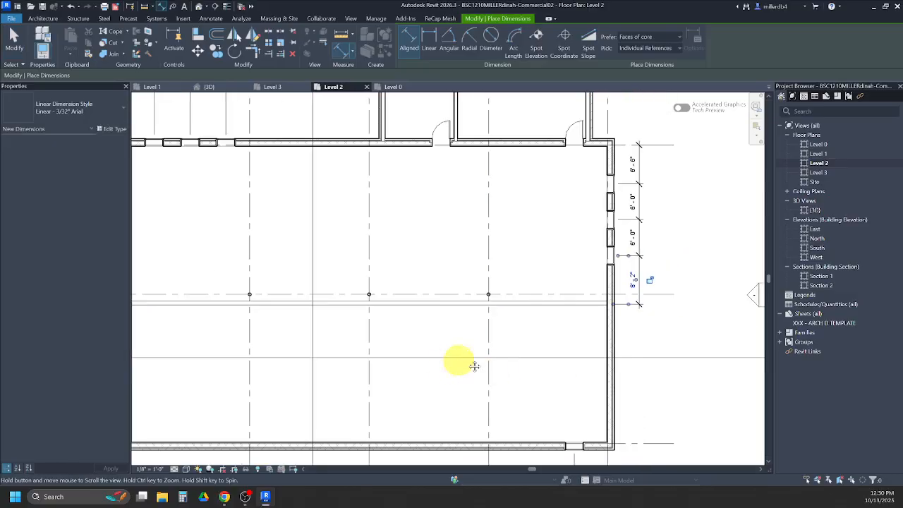
- Dimension the distance from grid B to the knee wall's south face outside the west wall
middle_drag(235, 319, 482, 310)
click(355, 290)
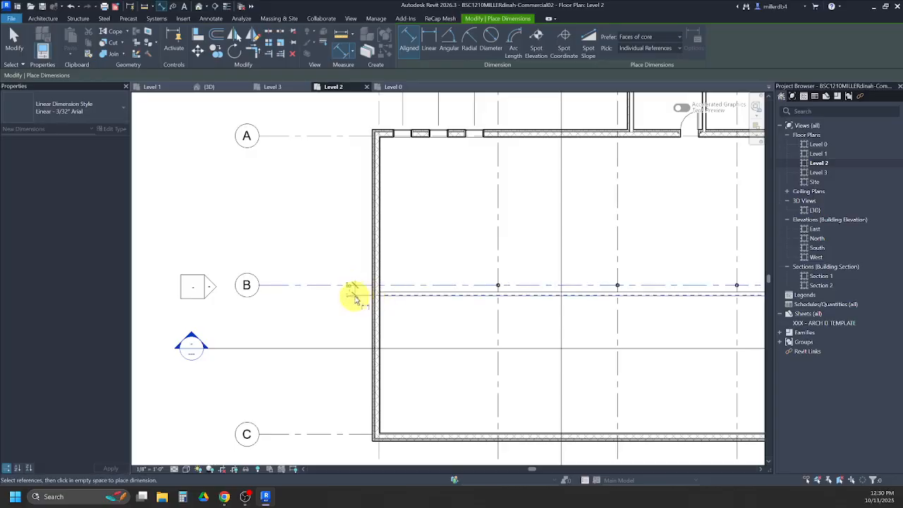
click(354, 299)
key(Escape)
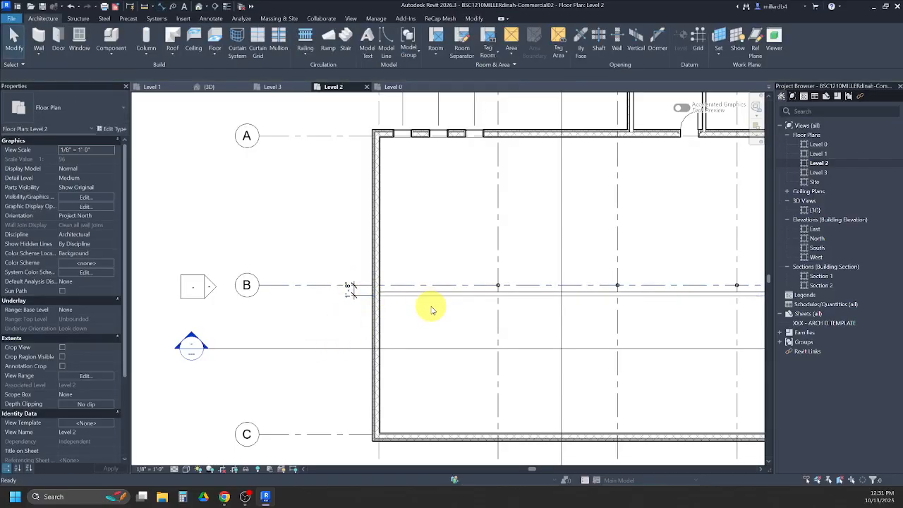
- Move the knee wall by setting its distance from the southernmost east window's center to 7' 7 1/4"
scroll(441, 325, down, 2)
middle_drag(675, 311, 572, 308)
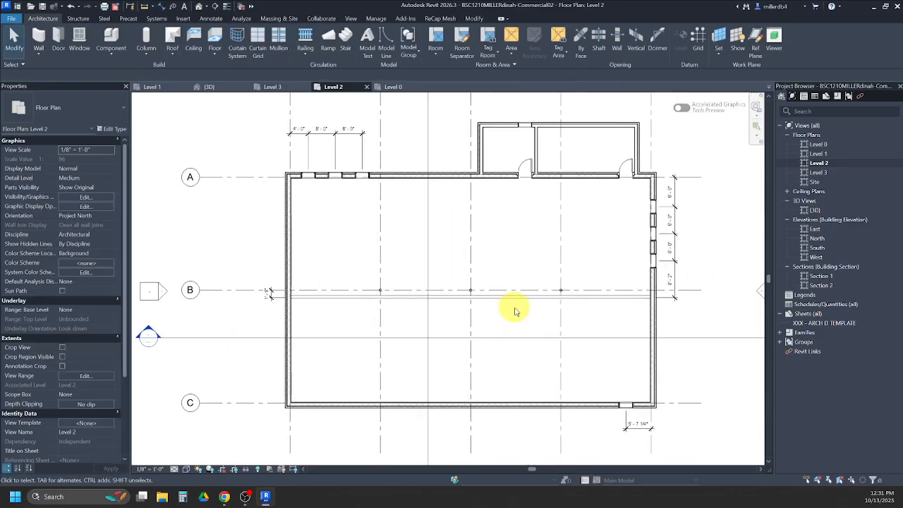
click(608, 297)
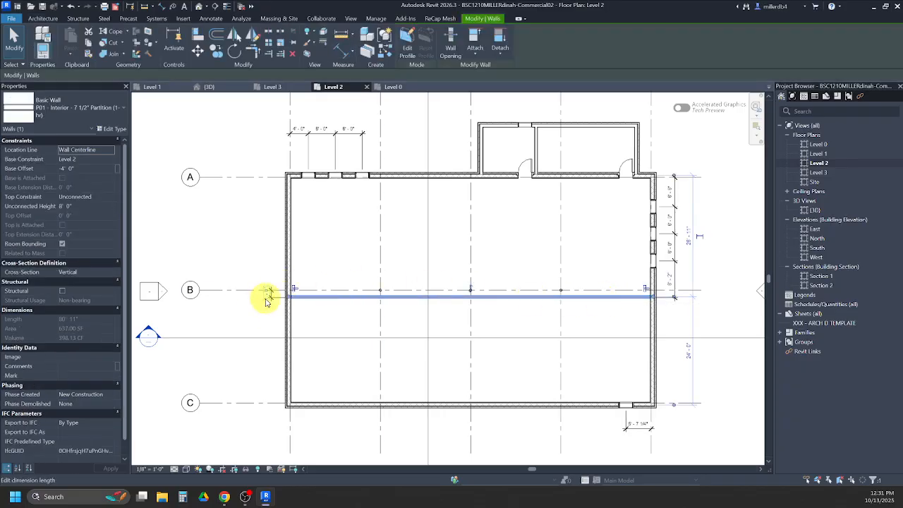
click(670, 285)
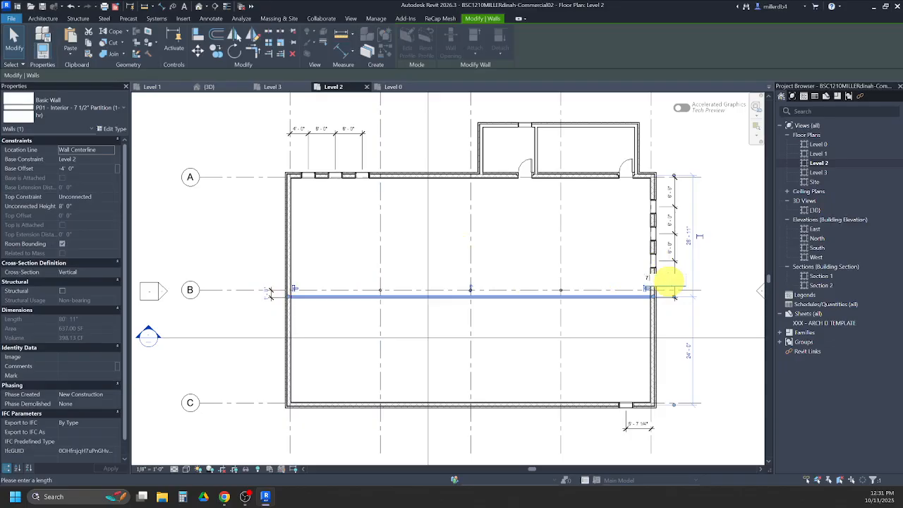
key(Return)
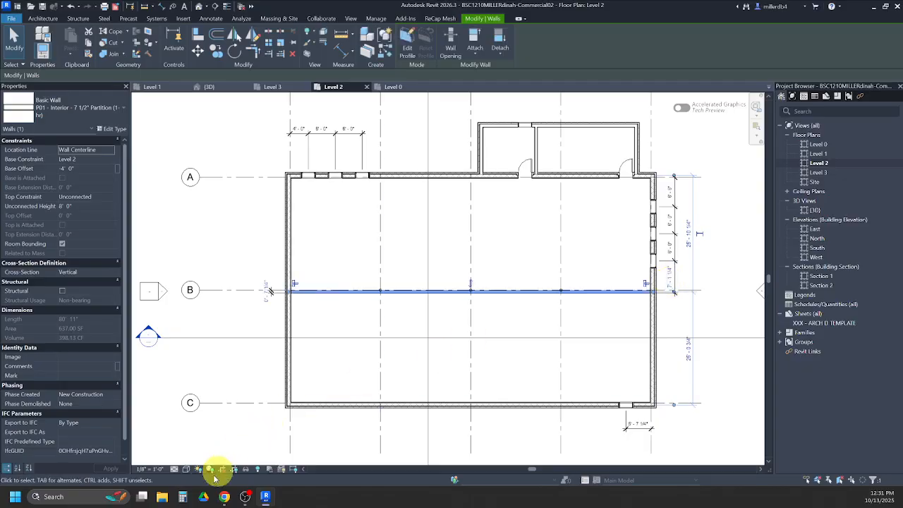
click(667, 281)
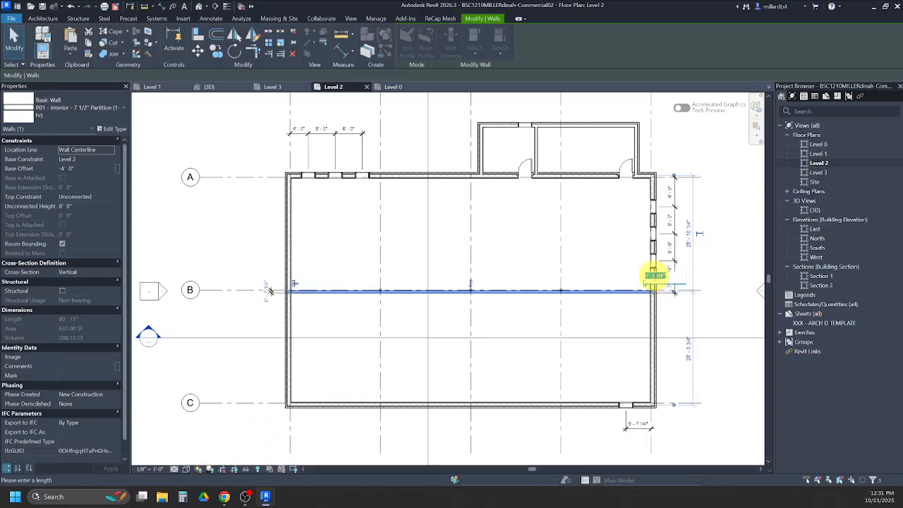
key(Return)
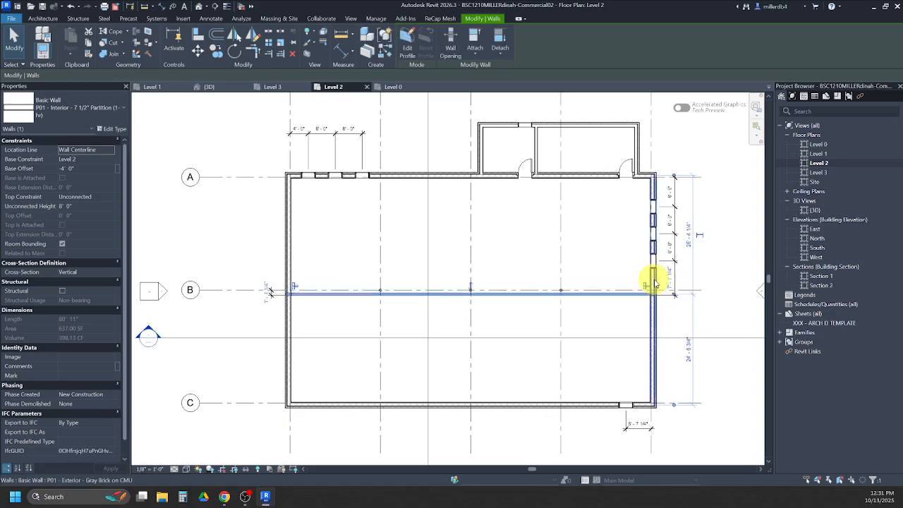
- Compare the knee wall's offset from grid B with the PDF's Level 2 plan, deselecting the wall back in Revit
click(263, 497)
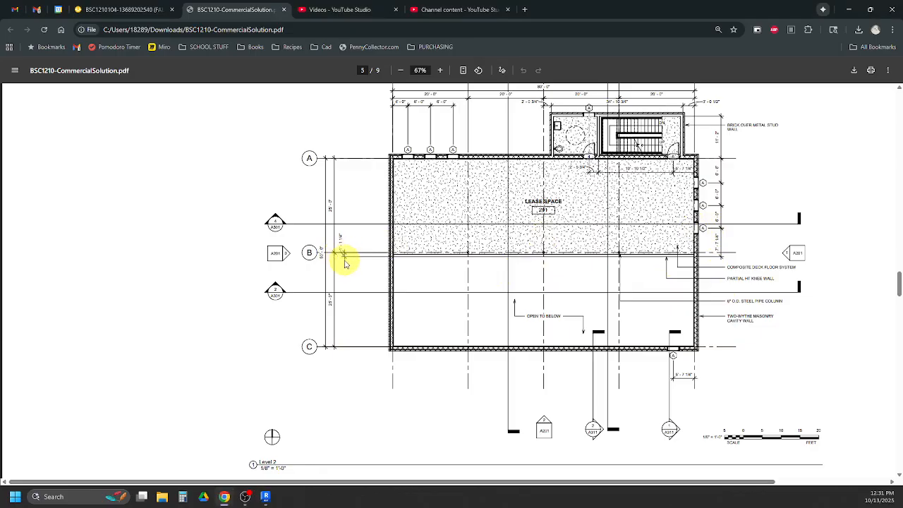
click(265, 496)
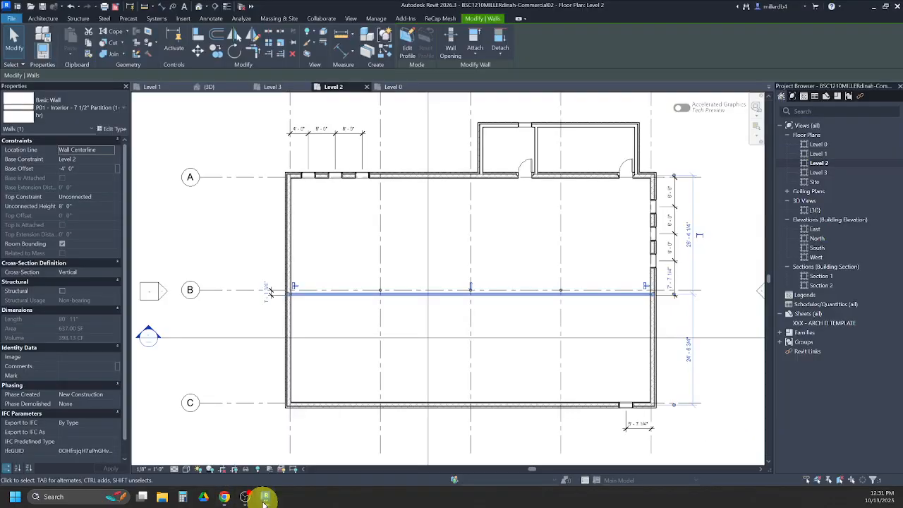
click(236, 374)
scroll(261, 289, up, 4)
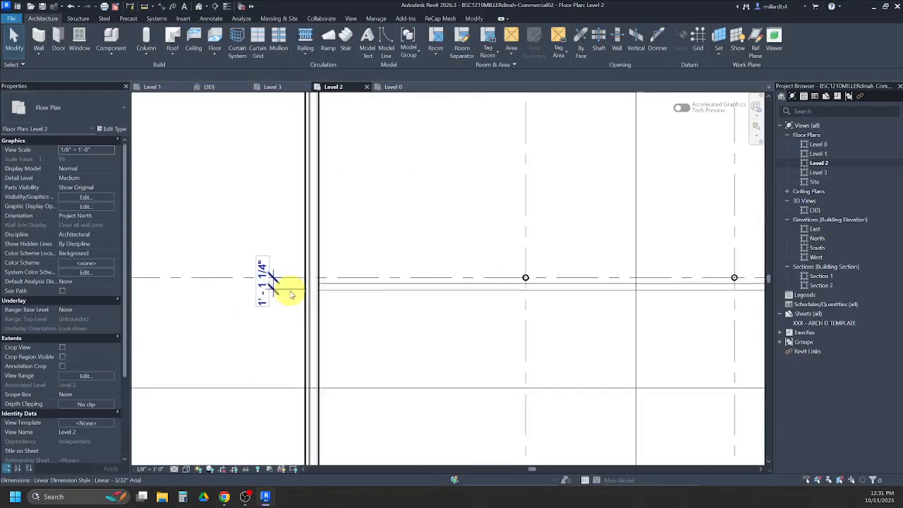
scroll(265, 282, down, 2)
scroll(373, 305, down, 2)
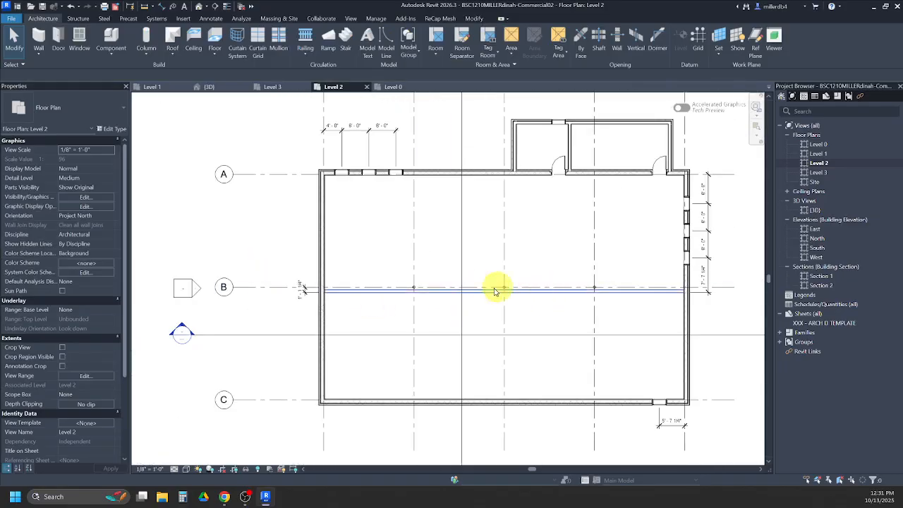
middle_drag(576, 317, 523, 347)
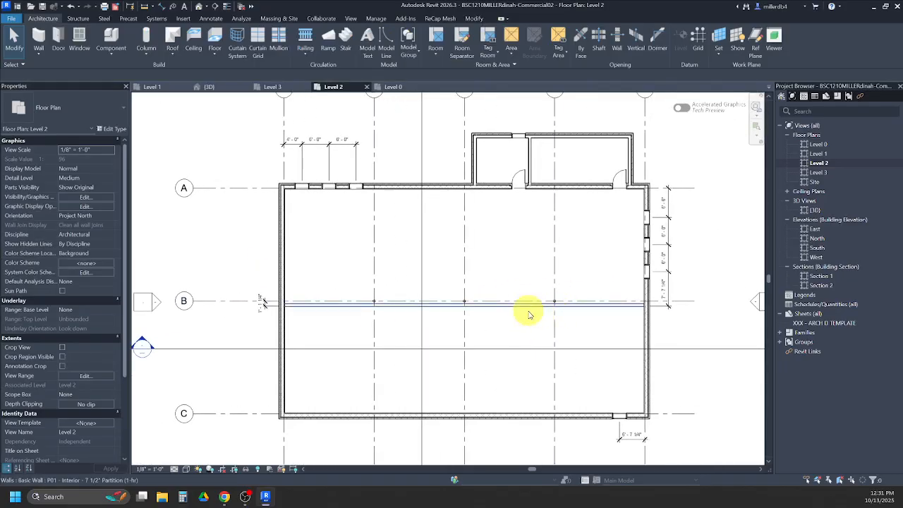
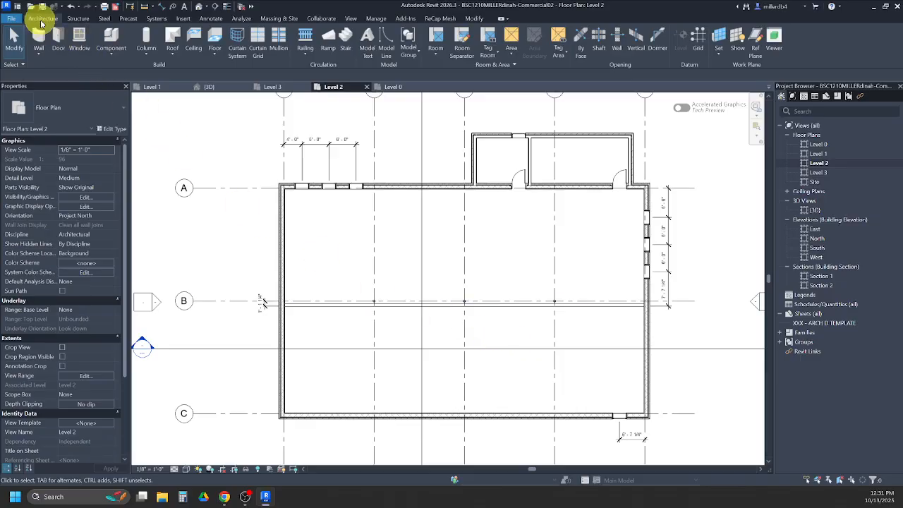
- Start a floor on Level 2 and pick the knee wall, west, east and north walls, and the north bump-out's outer walls as boundary lines
click(215, 39)
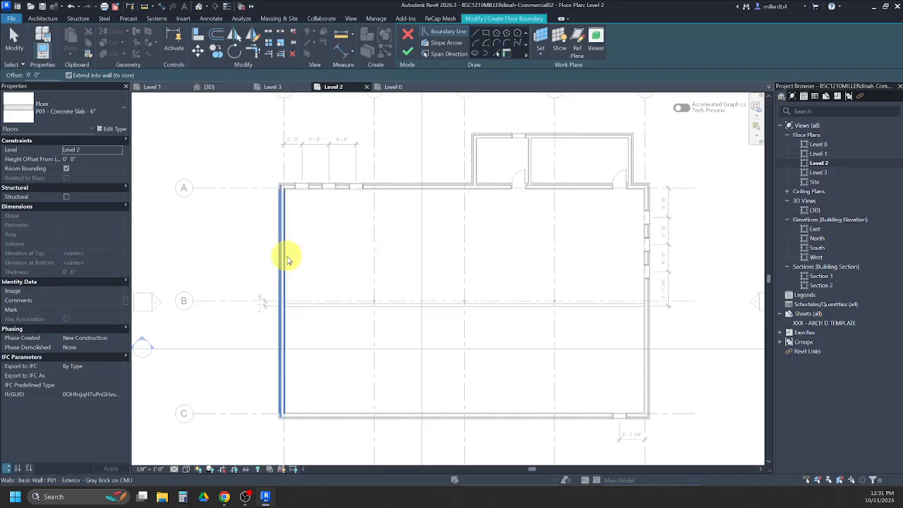
click(306, 308)
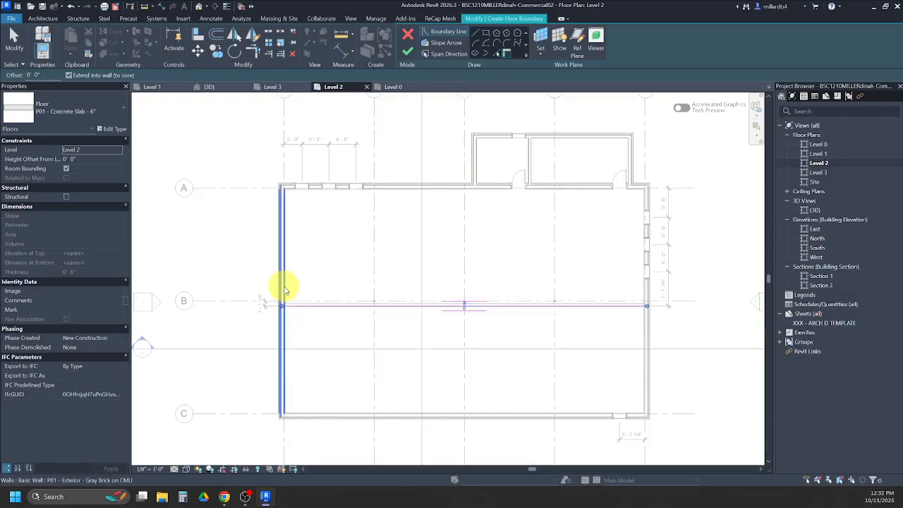
click(285, 289)
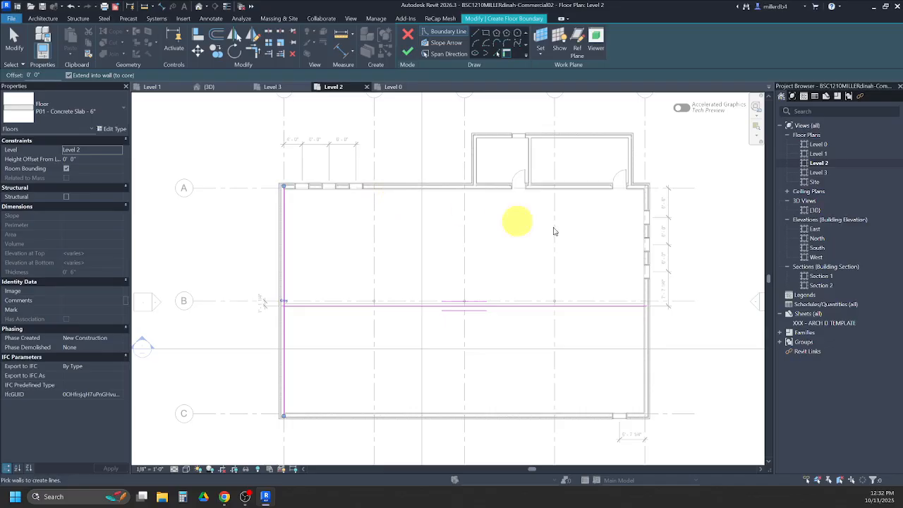
click(644, 279)
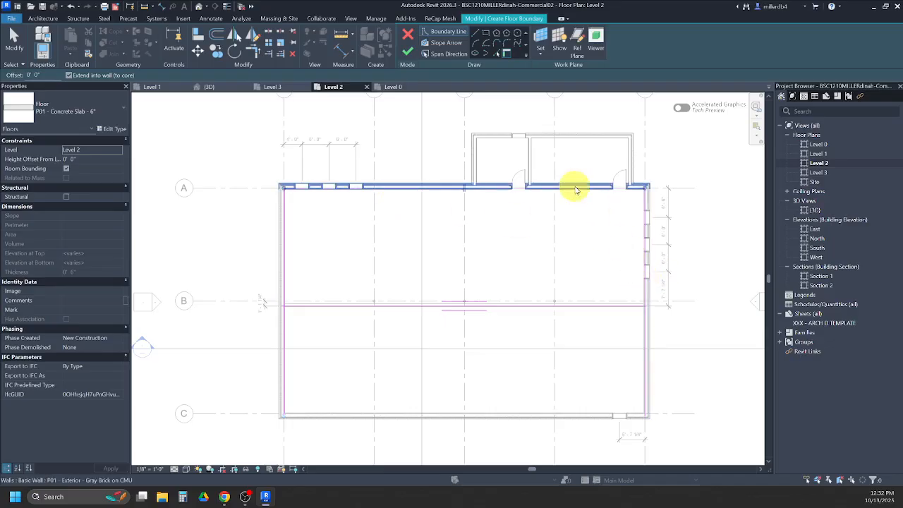
click(576, 189)
click(546, 135)
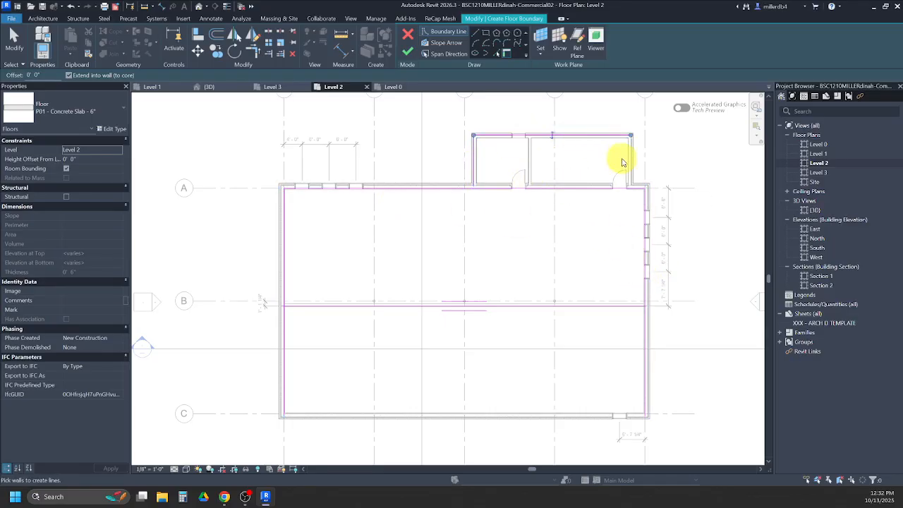
click(630, 165)
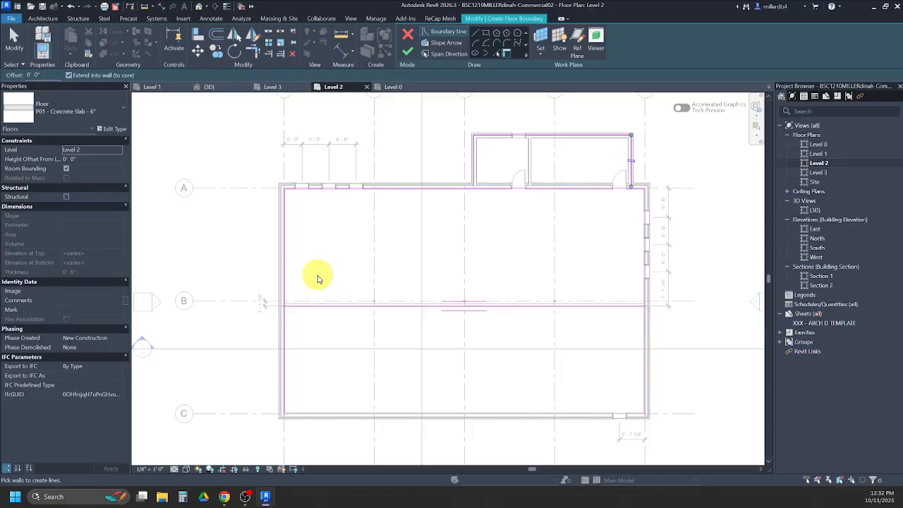
- Trim the floor boundary's west and east lines to the knee wall line, keeping the portion to the north
key(Escape)
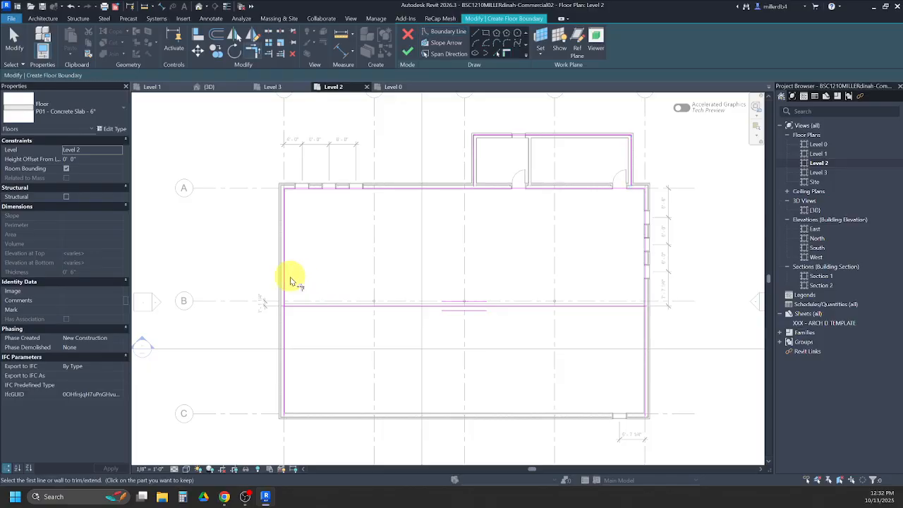
click(285, 276)
click(297, 305)
scroll(280, 318, up, 5)
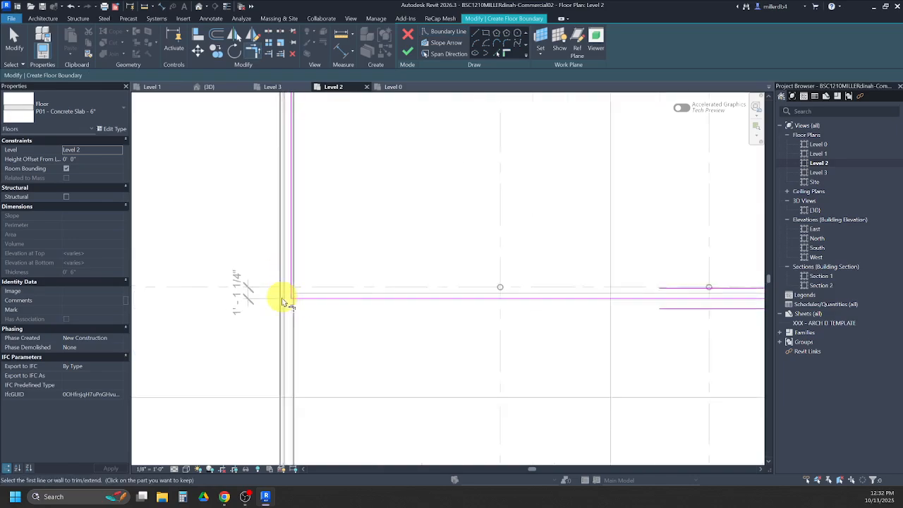
scroll(278, 298, down, 4)
click(650, 299)
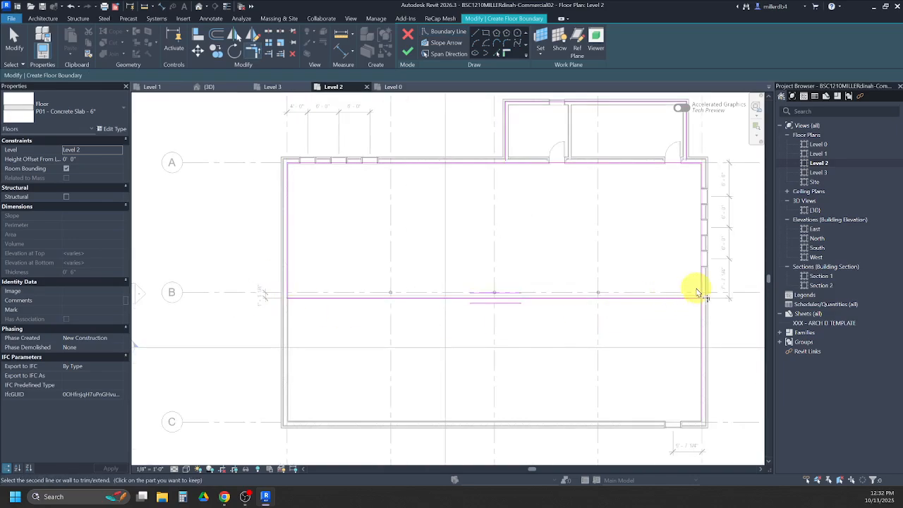
click(701, 289)
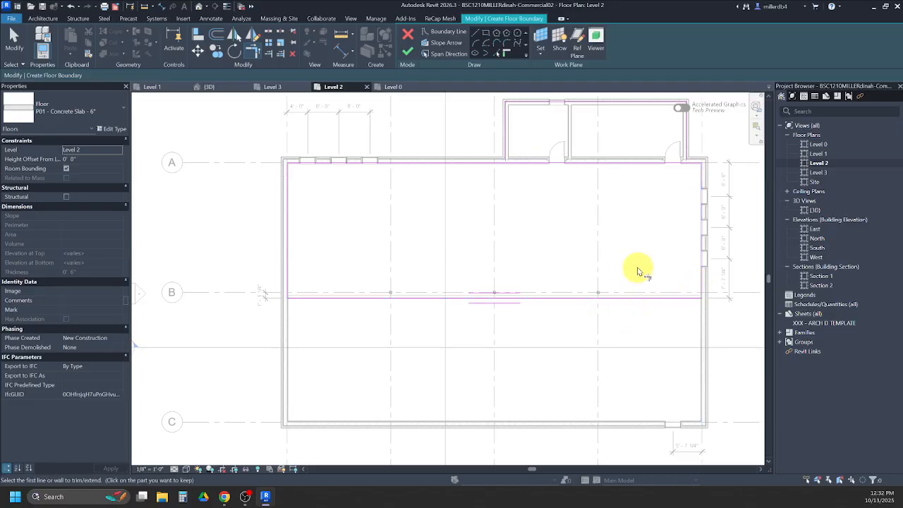
- Split the floor boundary line along grid A and trim its two parts to the bump-out's west and east side lines
middle_drag(508, 189, 423, 258)
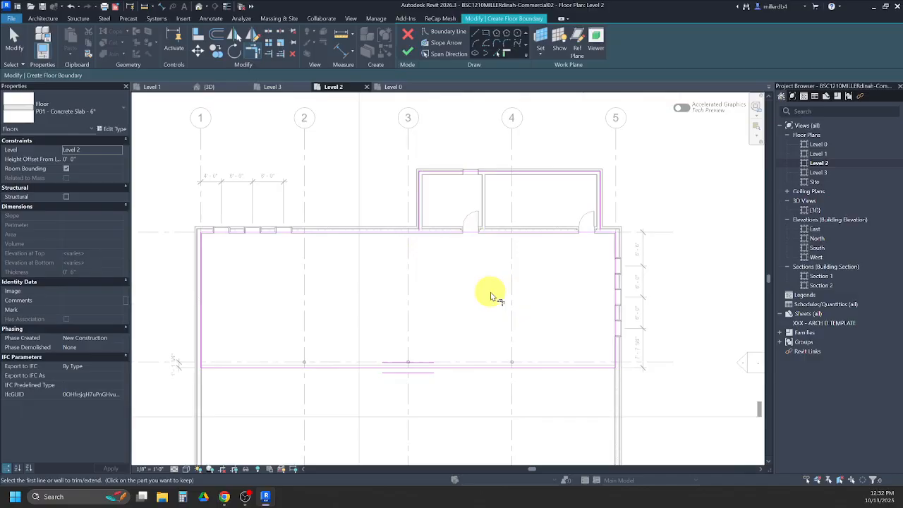
key(s)
key(l)
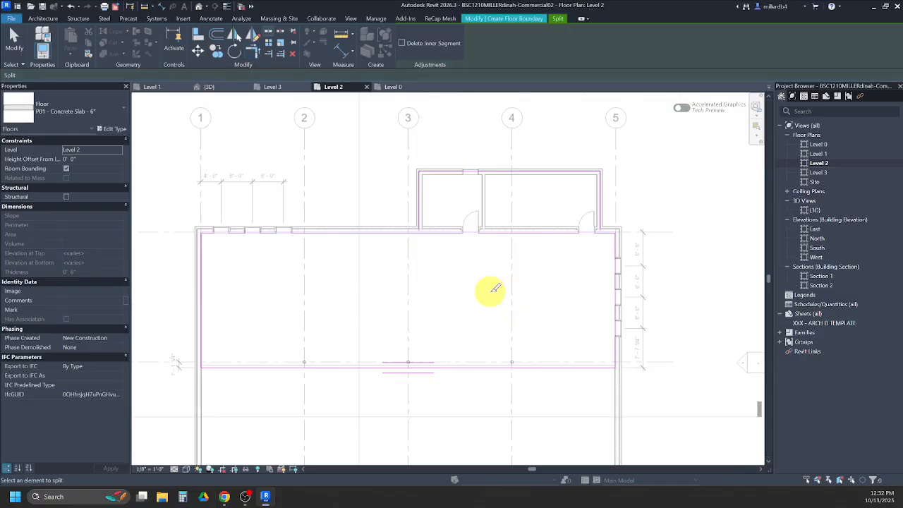
click(509, 230)
key(Escape)
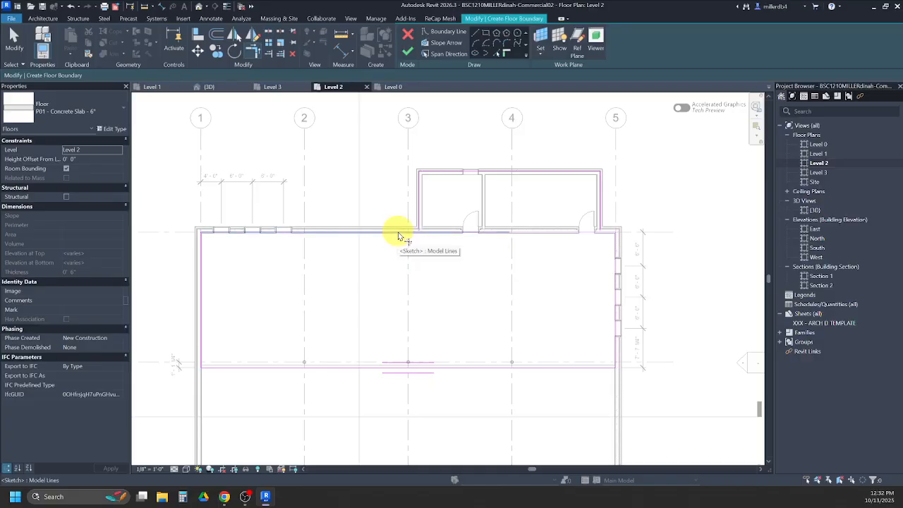
key(t)
key(r)
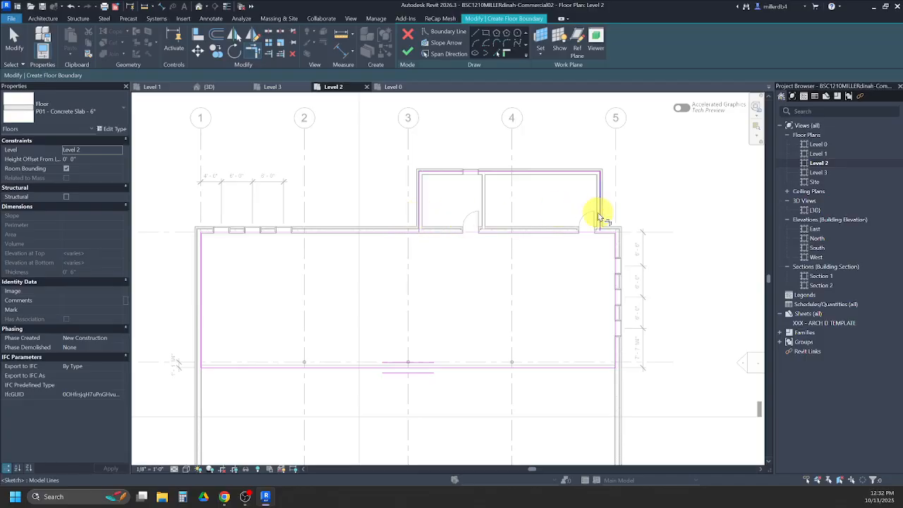
click(601, 213)
click(606, 231)
key(Escape)
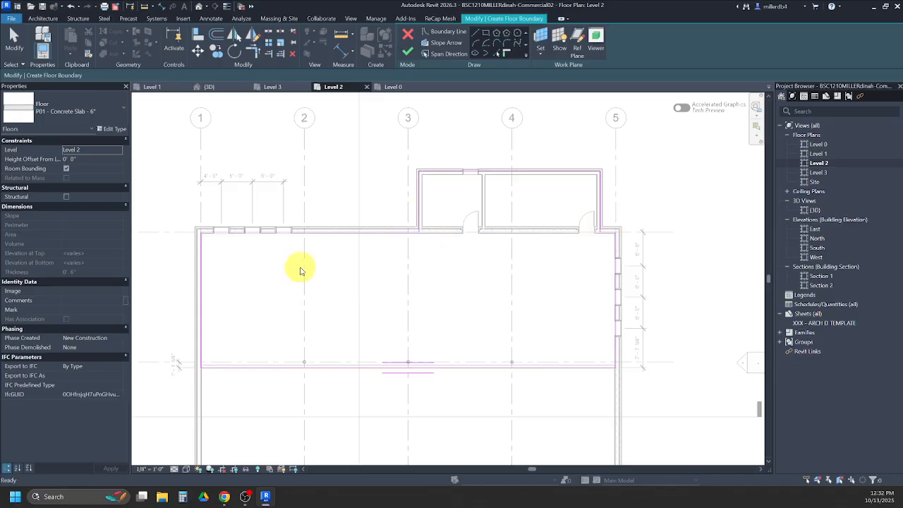
- Flip the floor boundary line along grid A west of the bump-out across the wall and back, then deselect it
scroll(323, 236, up, 4)
click(328, 231)
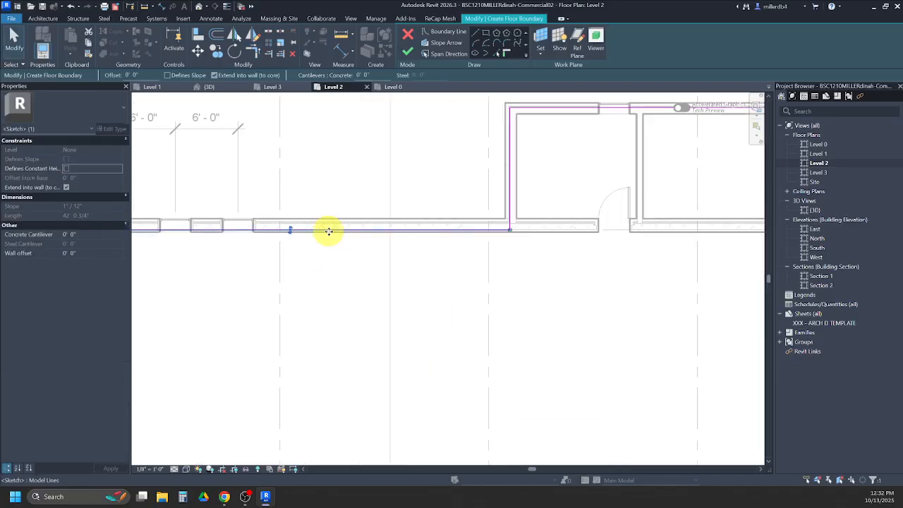
scroll(326, 232, down, 2)
click(301, 232)
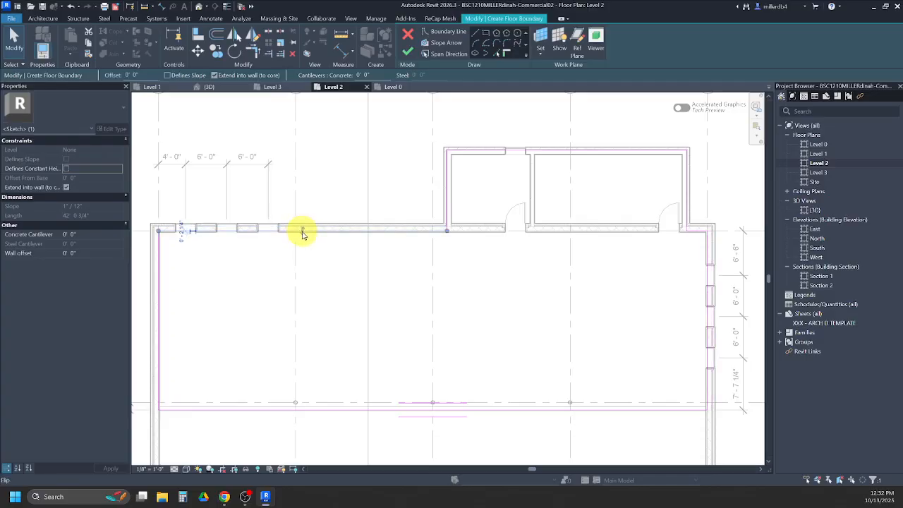
click(300, 229)
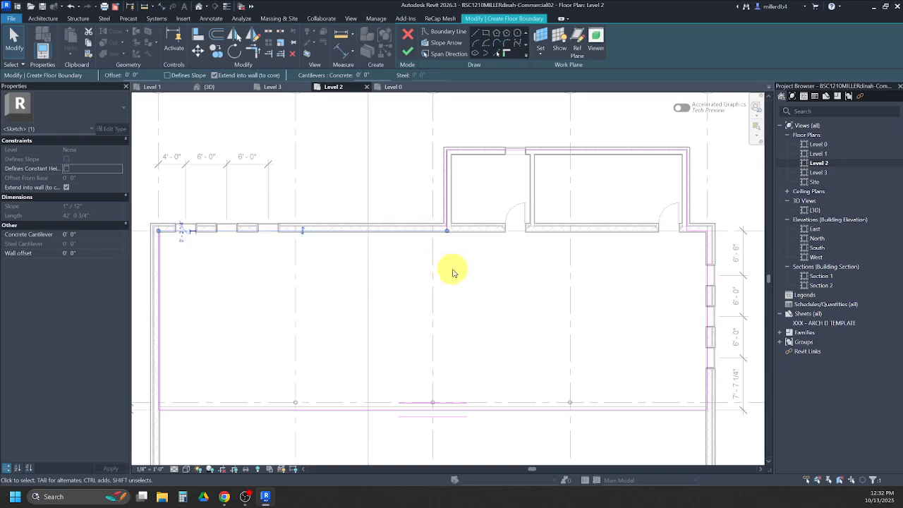
scroll(440, 265, down, 2)
click(296, 298)
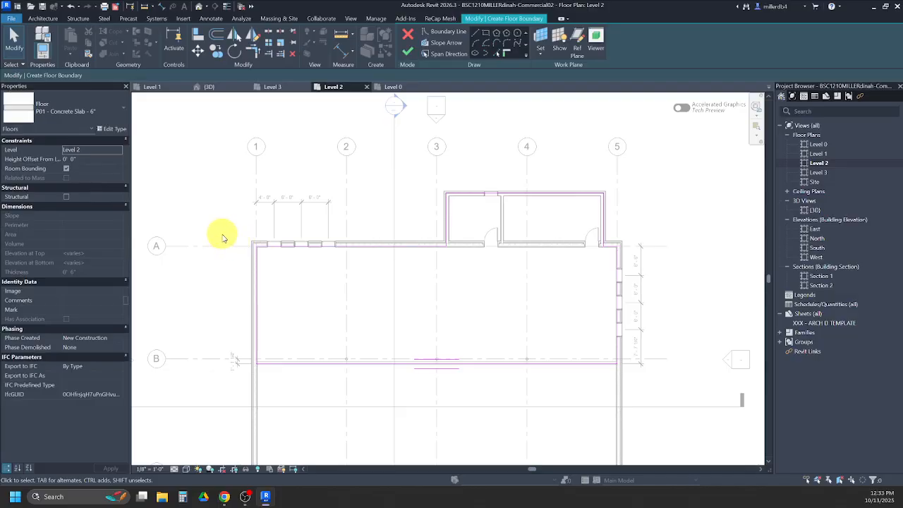
- Change the floor type to P01 - 3" LW Concrete on 2" Metal Deck and finish the Level 2 floor sketch
click(87, 120)
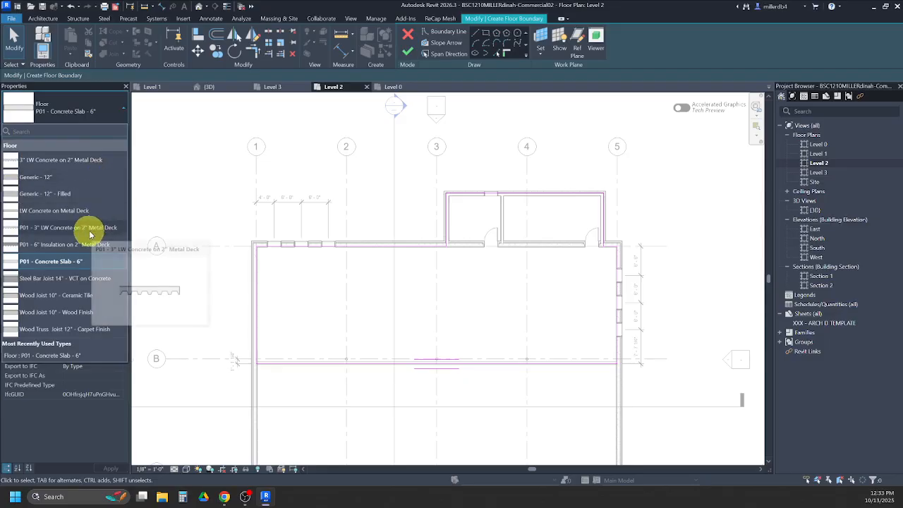
click(47, 231)
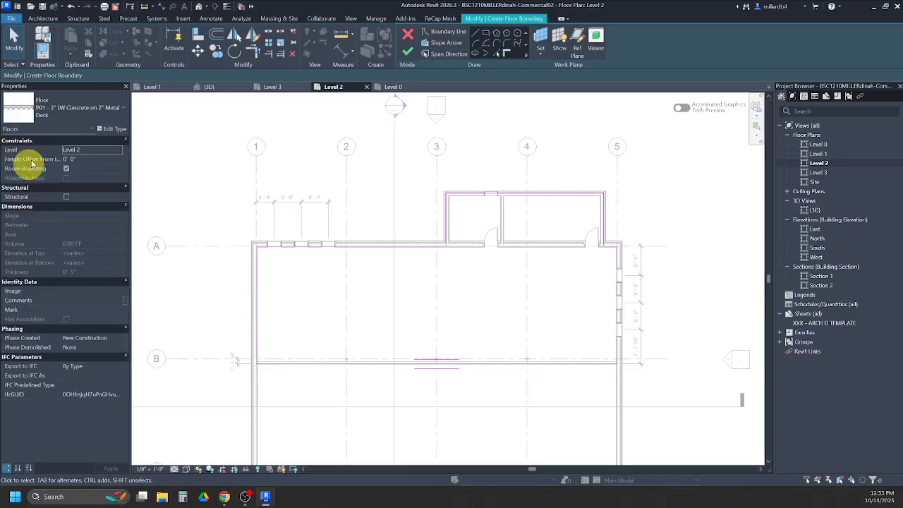
click(408, 54)
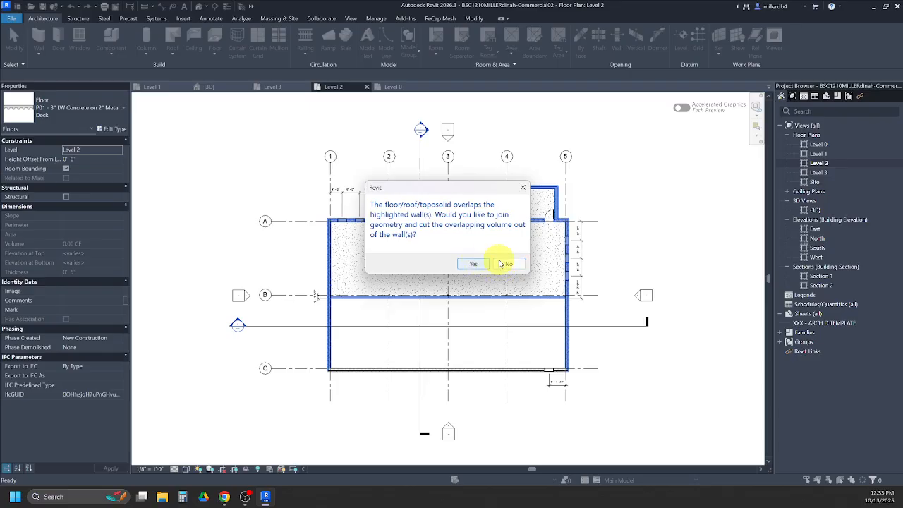
click(491, 263)
scroll(423, 237, up, 2)
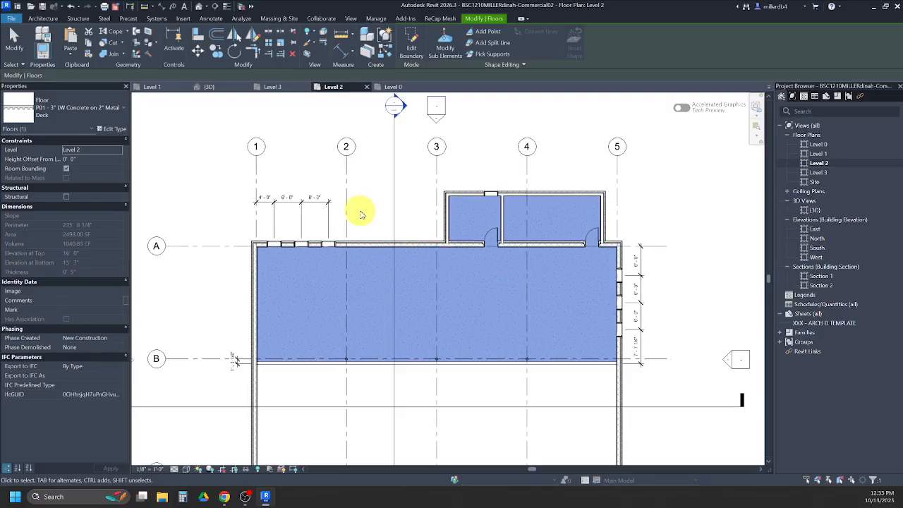
- Open the Level 3 floor plan and set its underlay base level to None with nothing selected
double_click(818, 172)
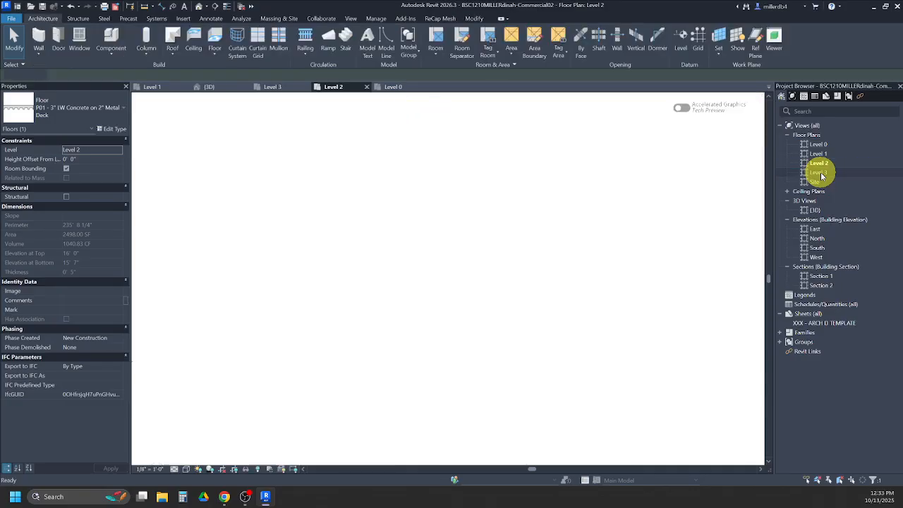
scroll(698, 179, down, 4)
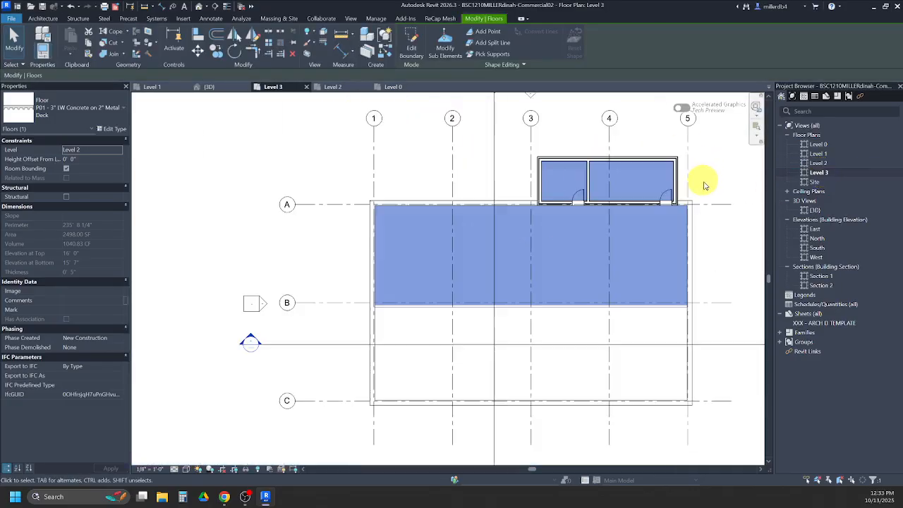
click(453, 171)
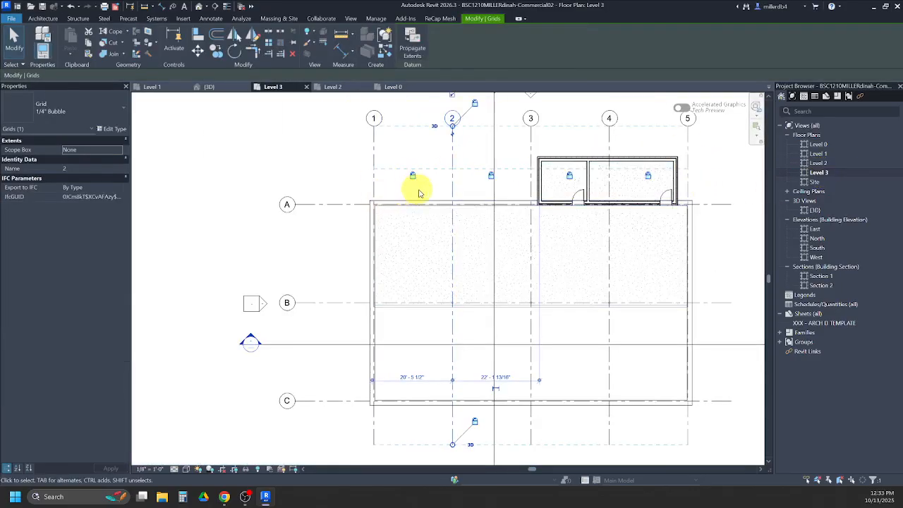
click(237, 229)
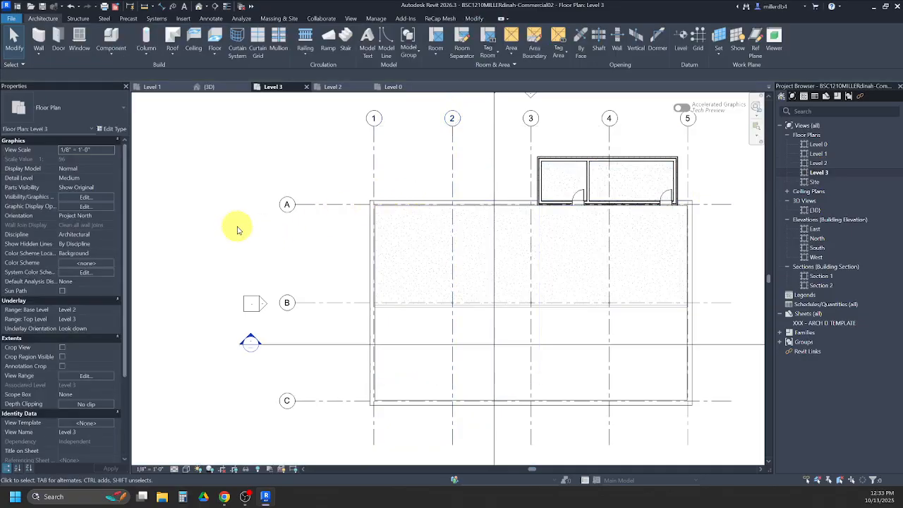
click(84, 310)
click(109, 310)
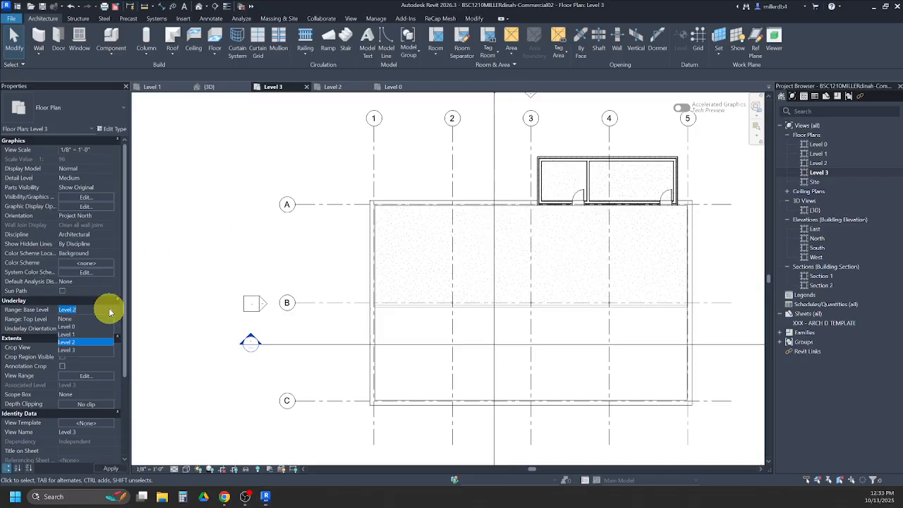
click(70, 321)
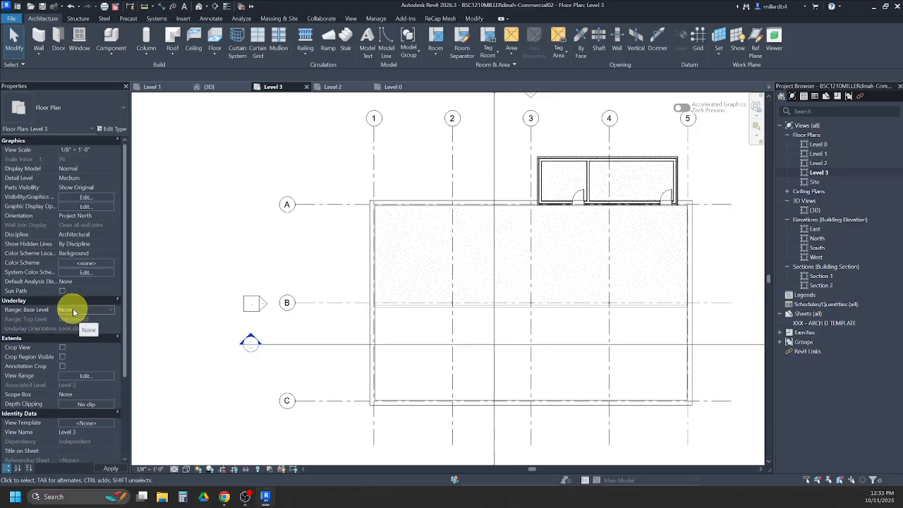
middle_drag(275, 227, 191, 234)
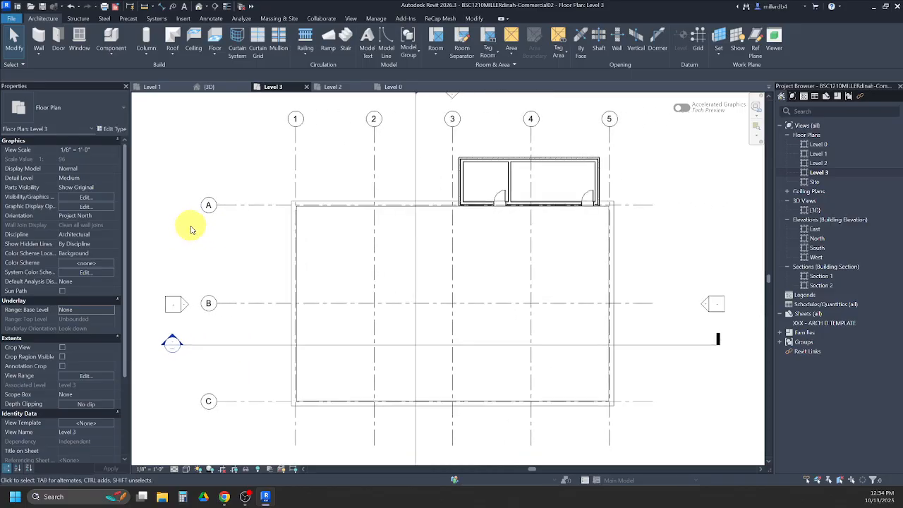
- Start a floor on Level 3 and create its boundary from the north bump-out's west, north, east and south walls
click(214, 36)
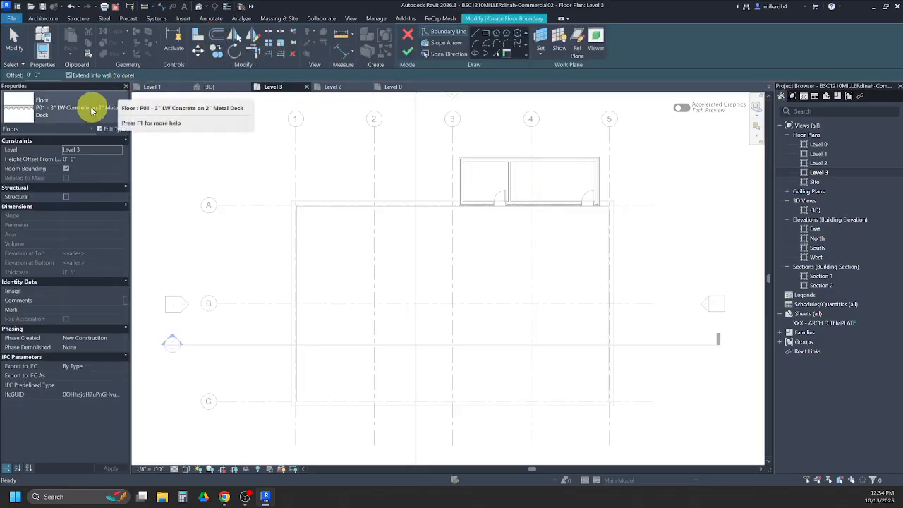
scroll(463, 183, up, 4)
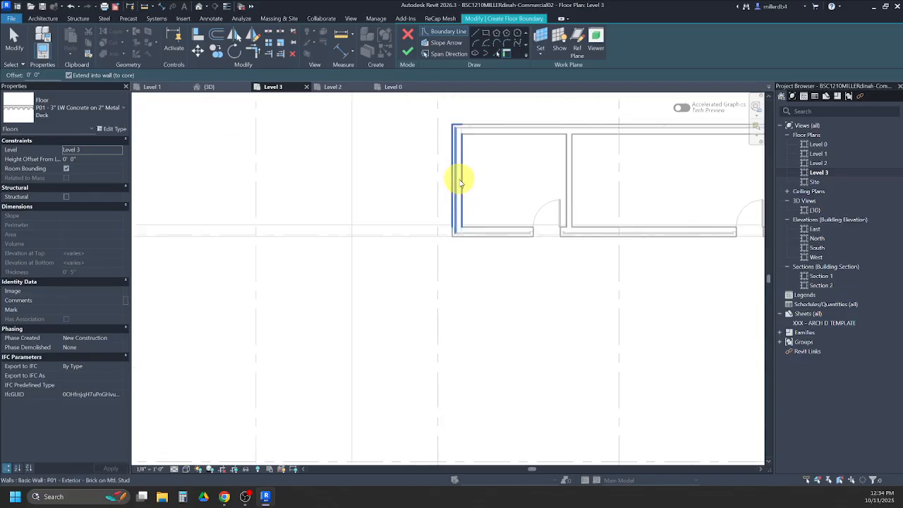
scroll(460, 182, down, 1)
click(459, 173)
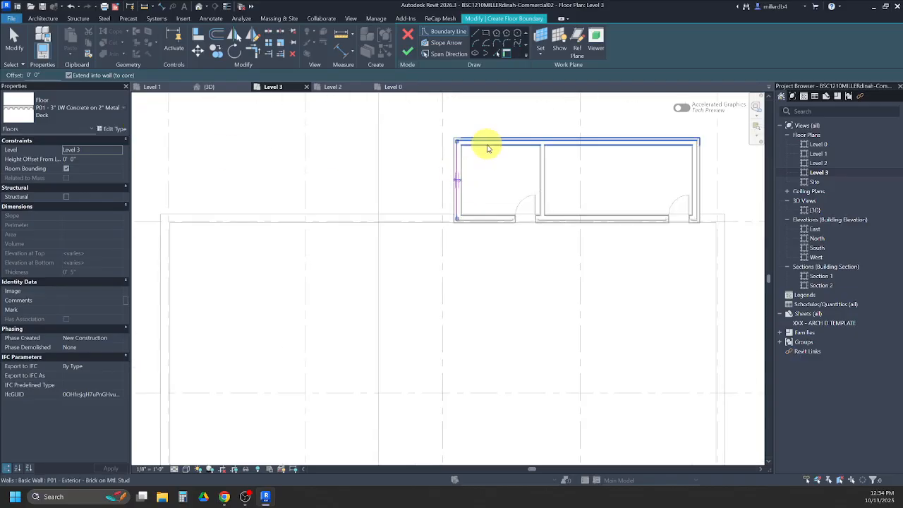
click(533, 145)
click(695, 182)
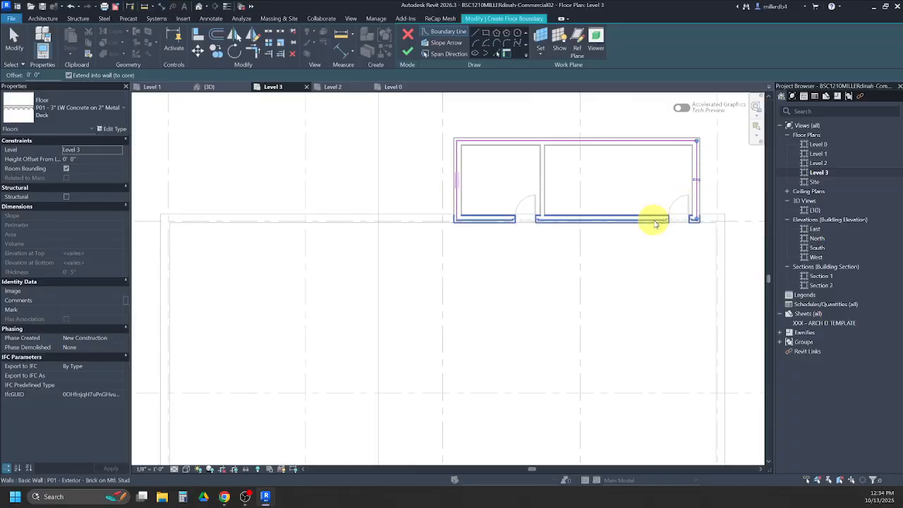
click(568, 220)
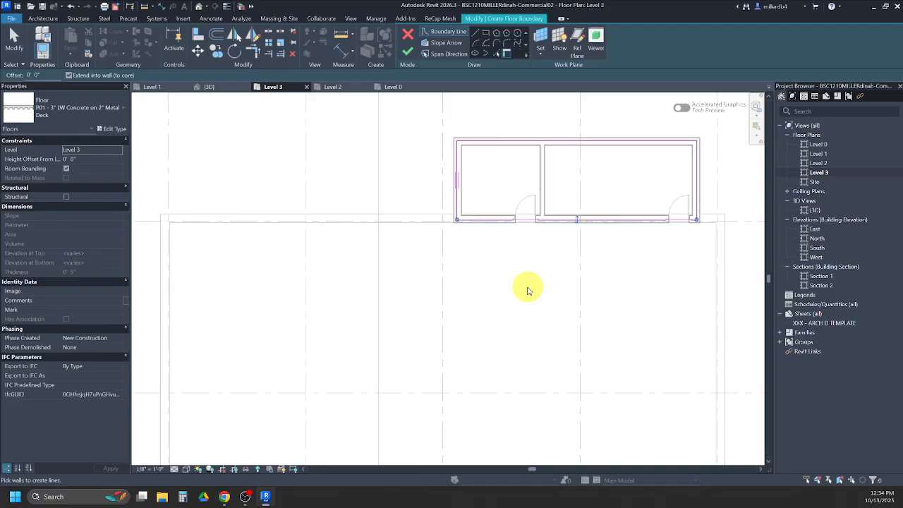
- Finish the bump-out floor sketch, joining the floor and cutting the overlap out of the walls, and deselect the floor
click(406, 57)
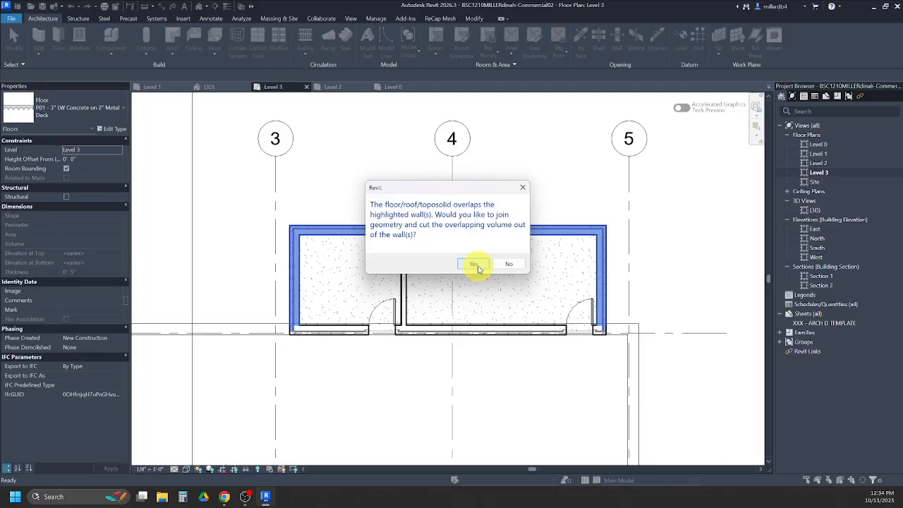
click(476, 266)
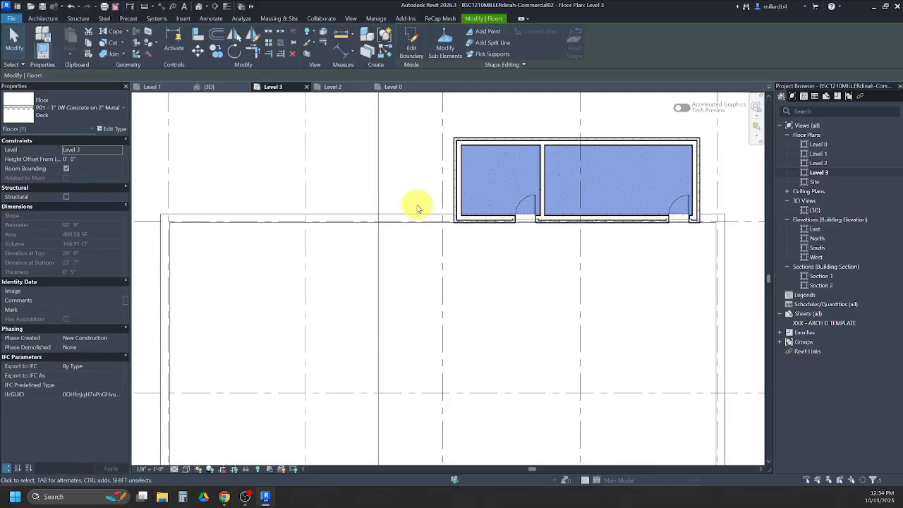
scroll(416, 205, down, 2)
click(370, 176)
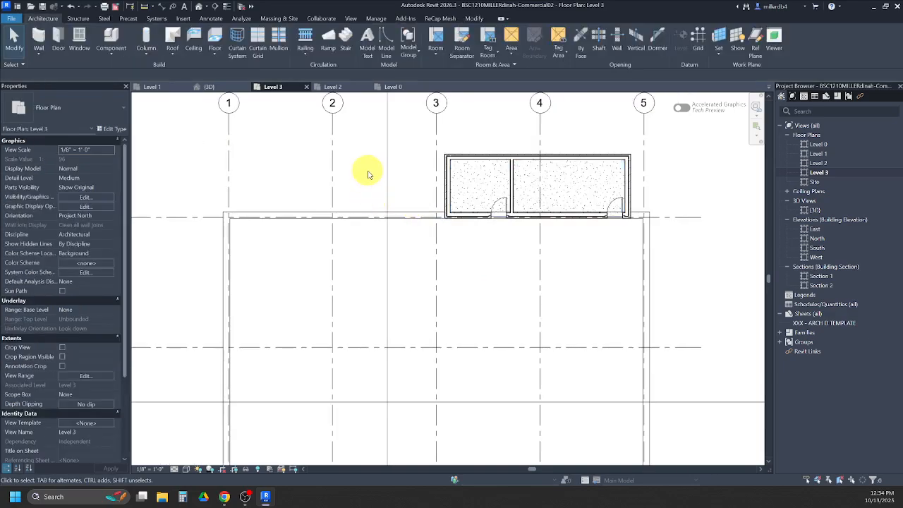
- Start another floor on Level 3 using the type P01 - 6" Insulation on 2" Metal Deck
click(215, 43)
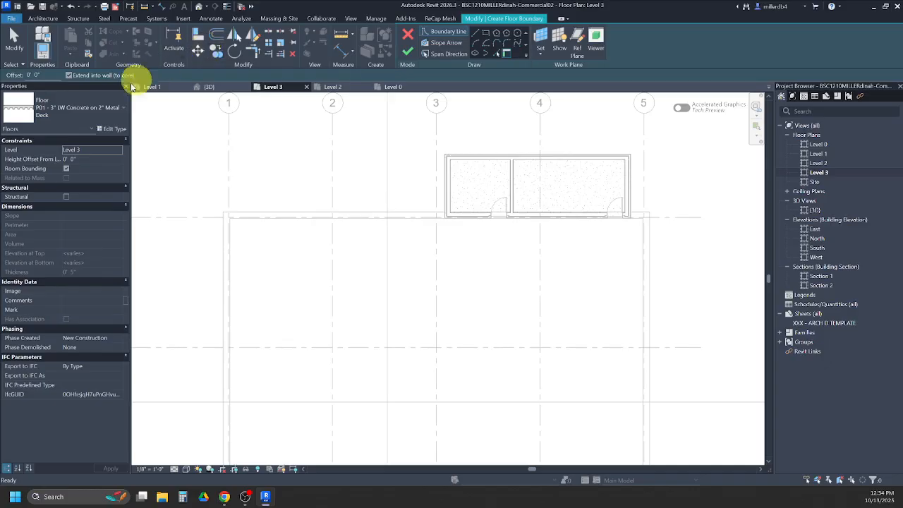
click(90, 107)
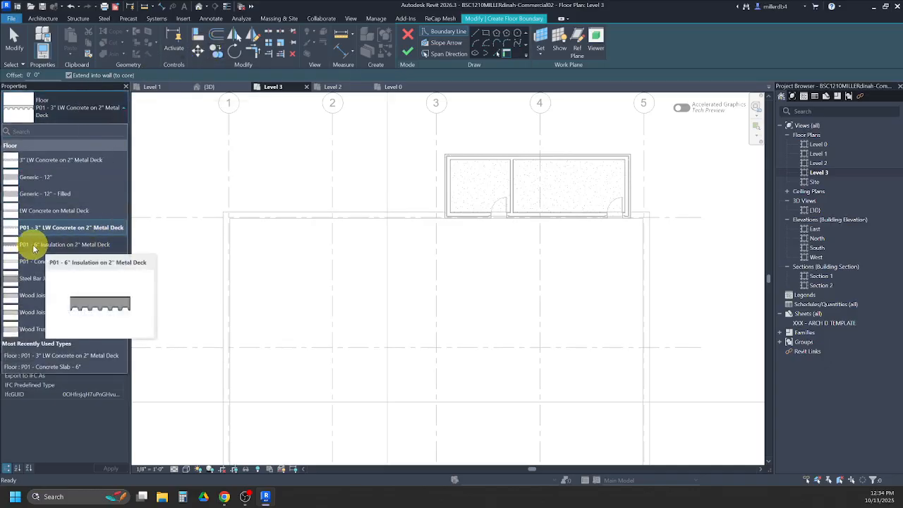
click(87, 247)
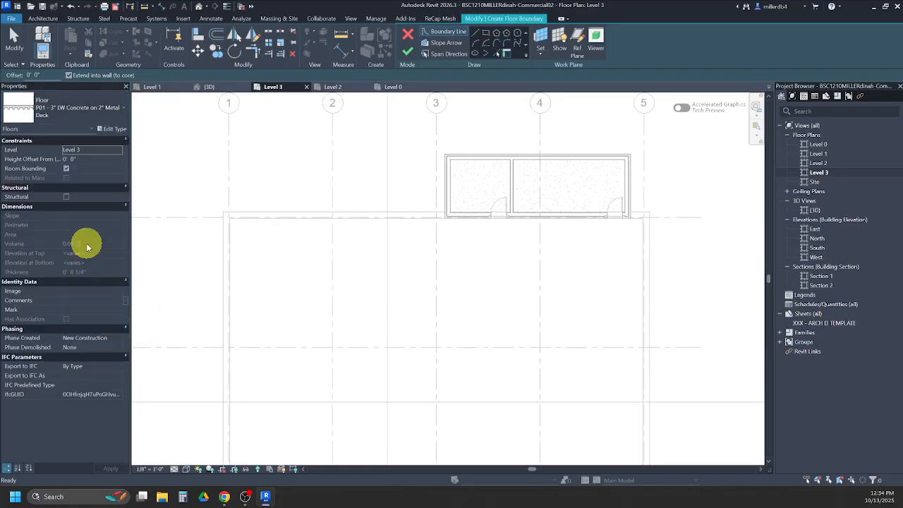
scroll(268, 282, down, 4)
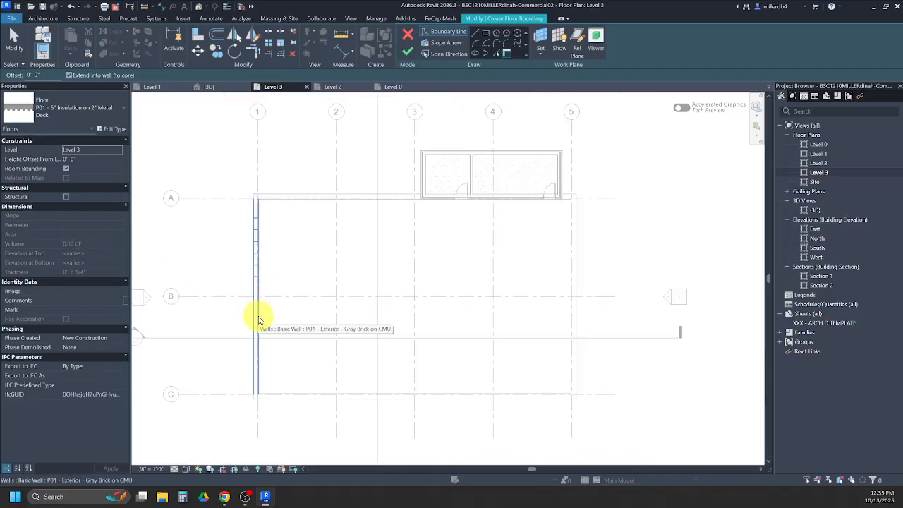
key(Tab)
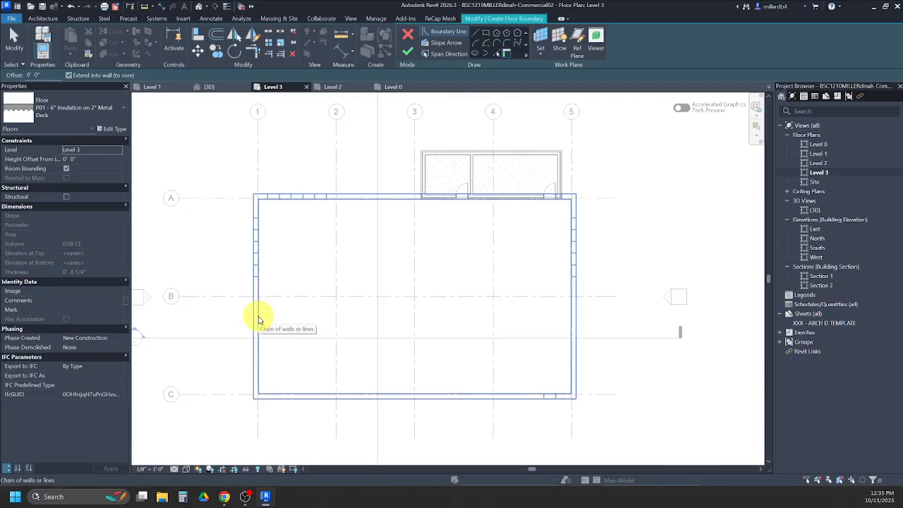
click(258, 319)
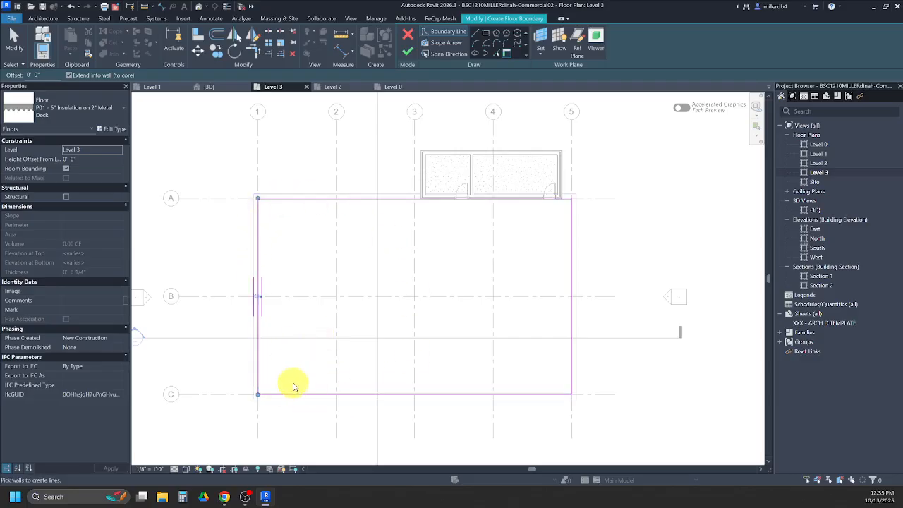
key(ctrl+z)
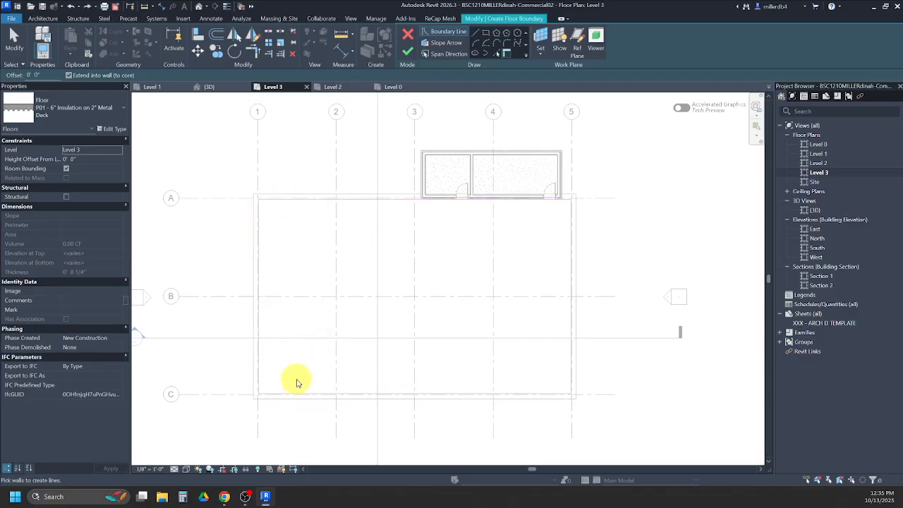
- Create the floor boundary from the main building's four exterior walls along grids 1, C, 5 and A
click(259, 362)
click(291, 396)
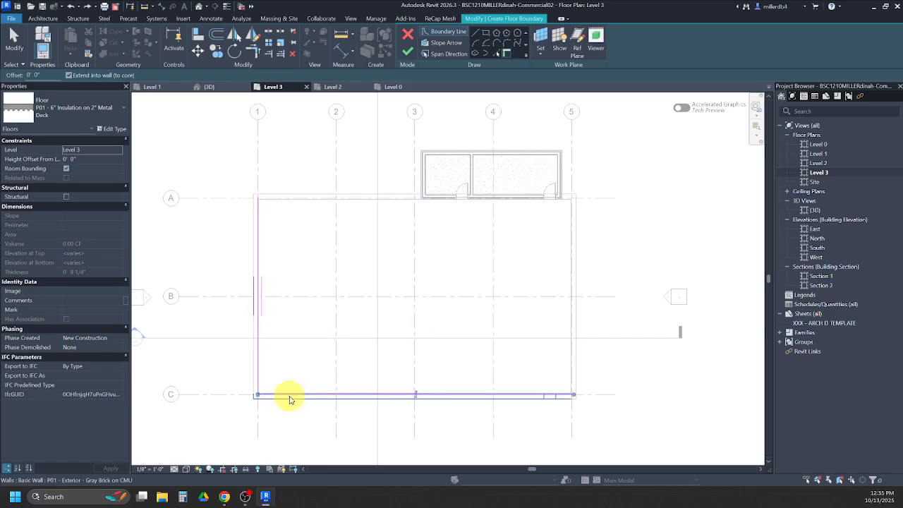
click(568, 361)
click(363, 199)
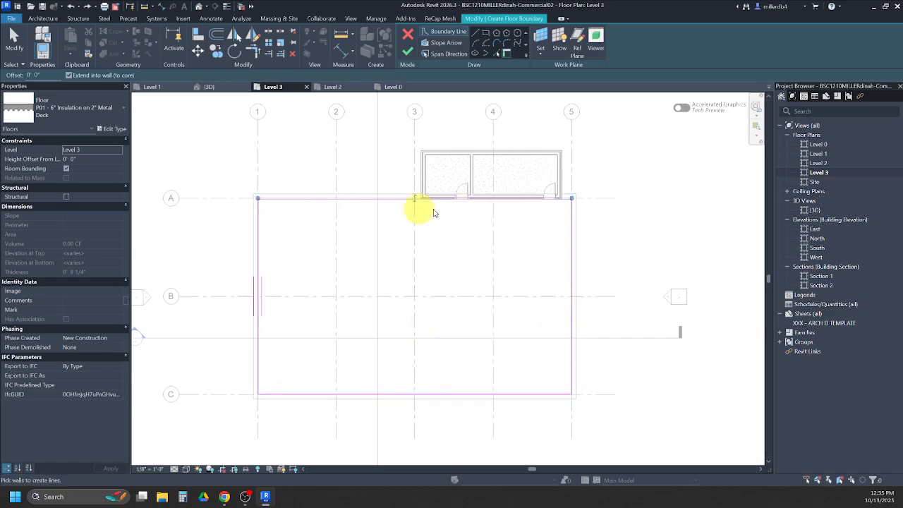
scroll(575, 310, up, 3)
scroll(575, 311, up, 2)
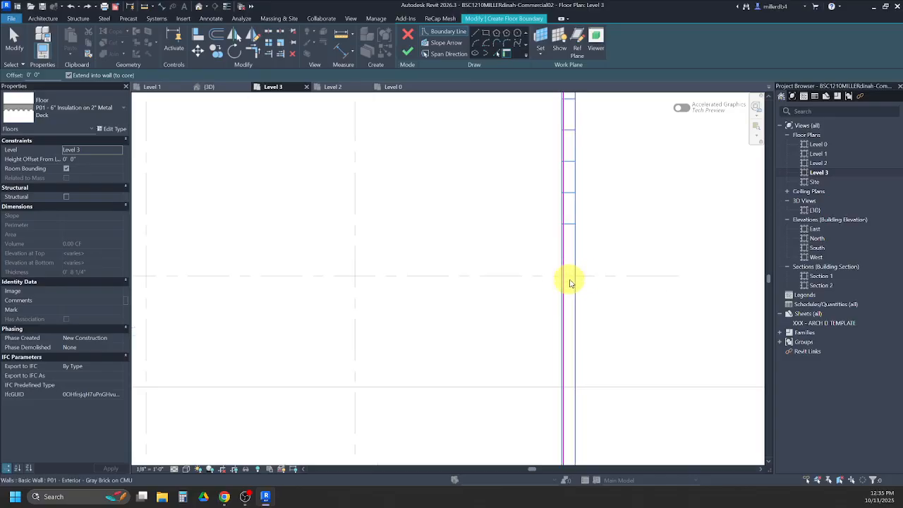
scroll(572, 279, down, 3)
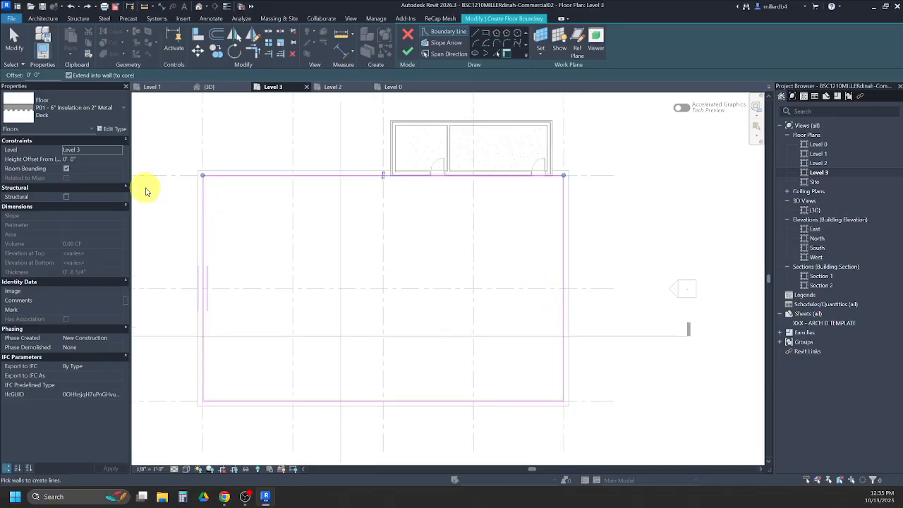
- Finish the main building's floor sketch, joining it and cutting the overlap out of the exterior walls, and deselect the floor
click(409, 53)
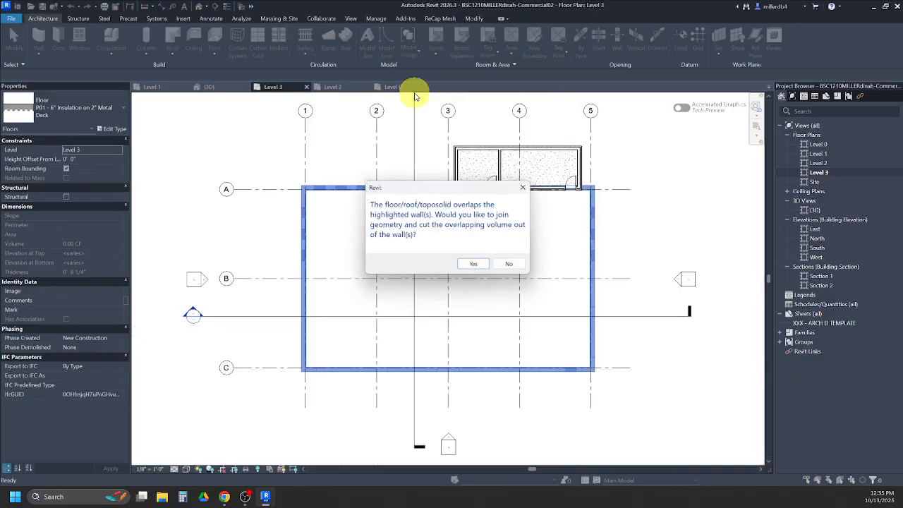
click(477, 264)
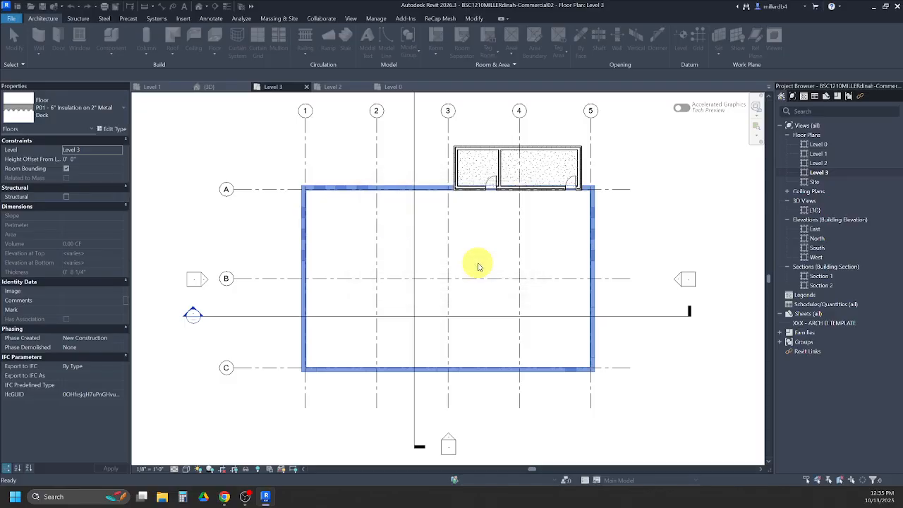
scroll(477, 262, up, 2)
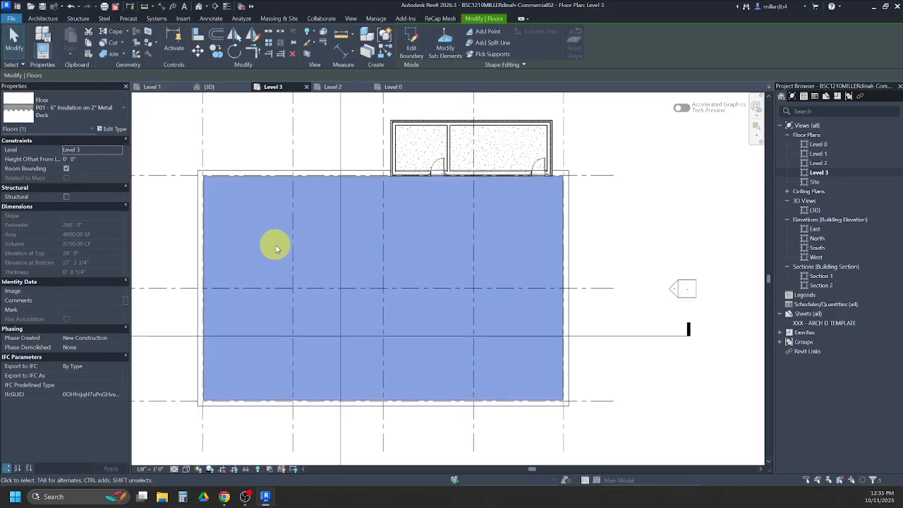
key(Escape)
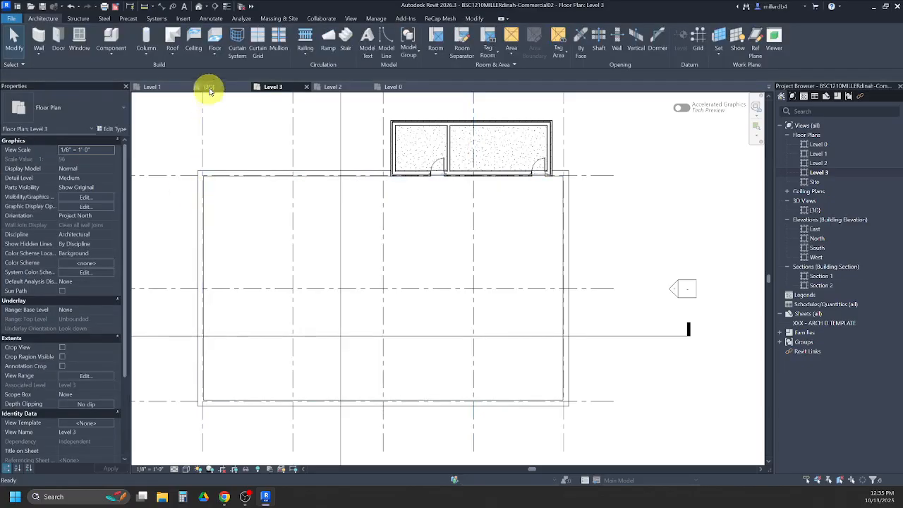
- Start a P01 - 6" Insulation on 2" Metal Deck floor with its level set to Level 5 and height offset to -1' 0"
click(214, 39)
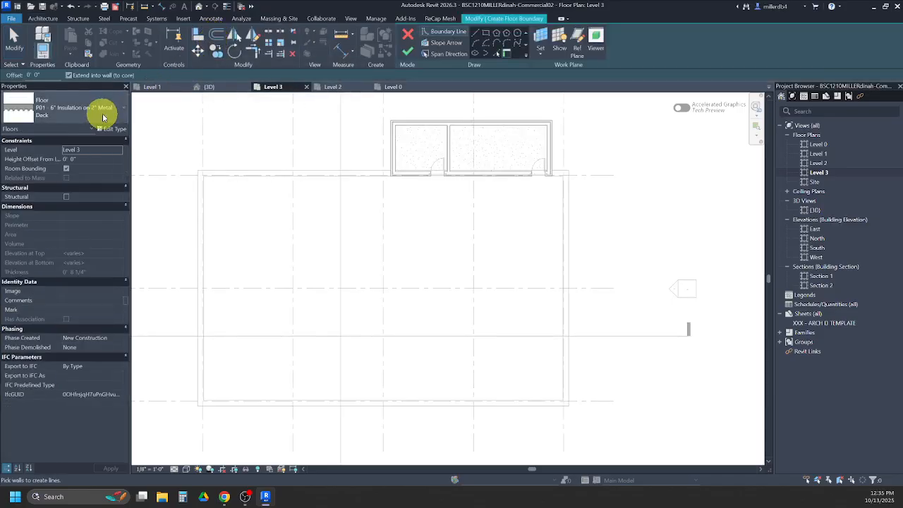
click(99, 116)
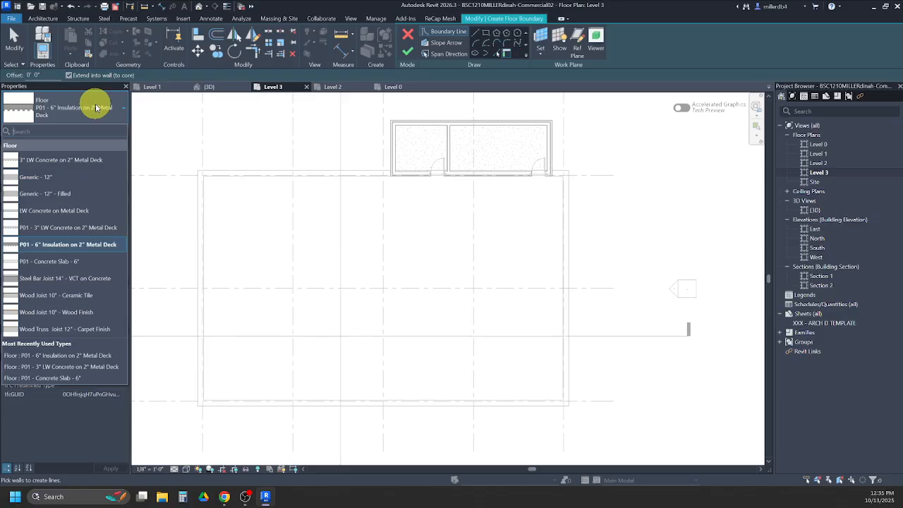
click(36, 244)
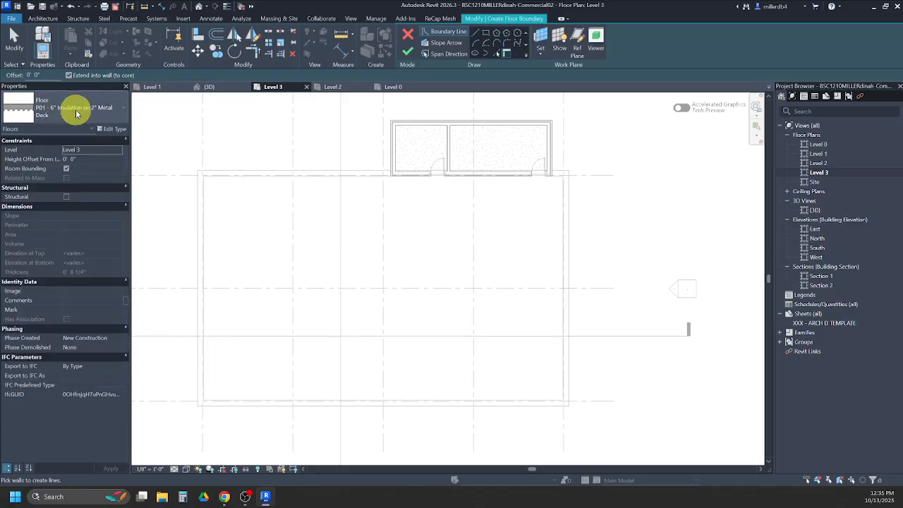
click(92, 154)
click(118, 151)
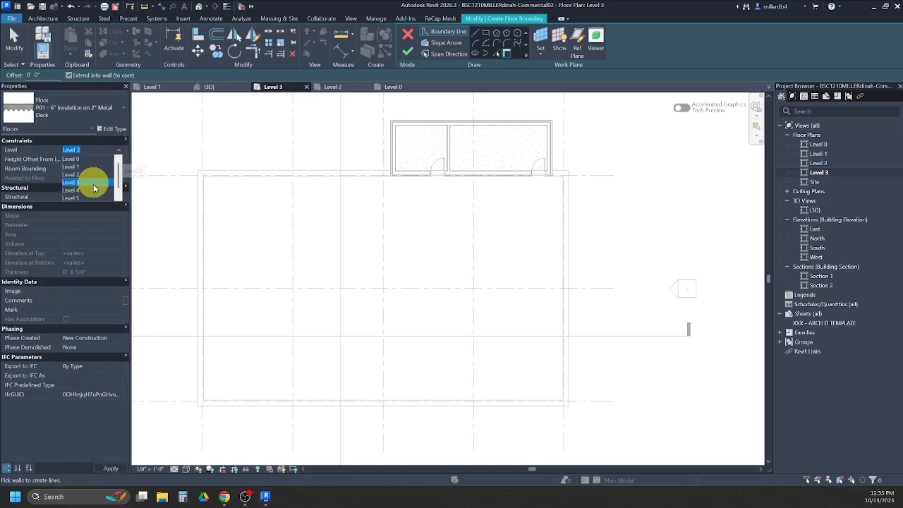
click(74, 199)
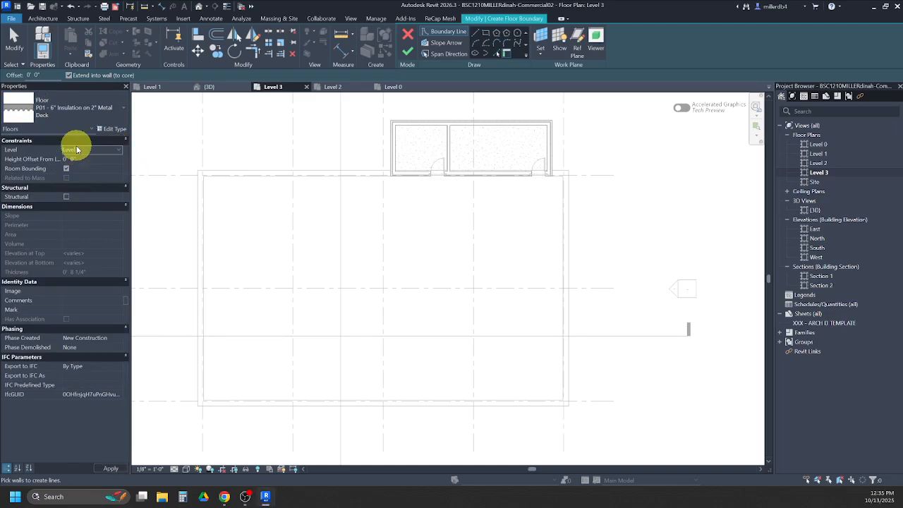
click(84, 159)
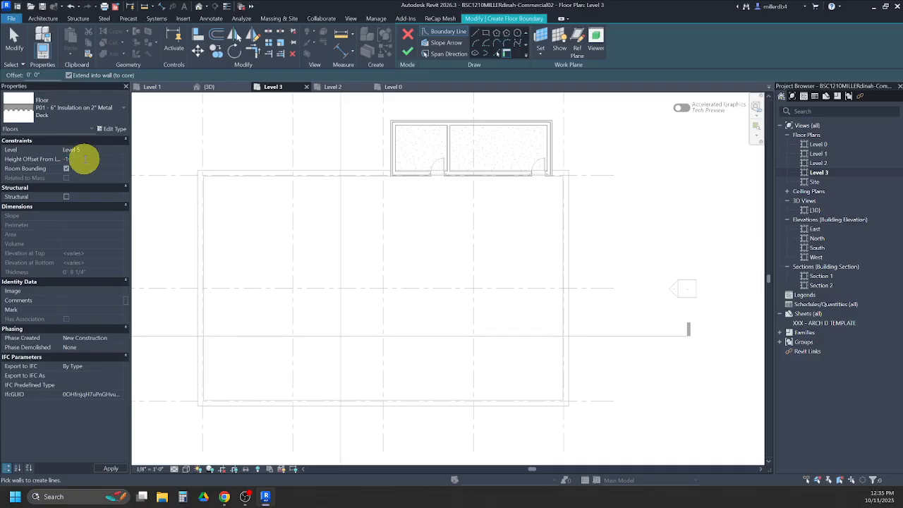
text(-1)
- Create the upper deck's boundary along the inner faces of the bump-out's west, north, east and south walls
scroll(392, 139, up, 5)
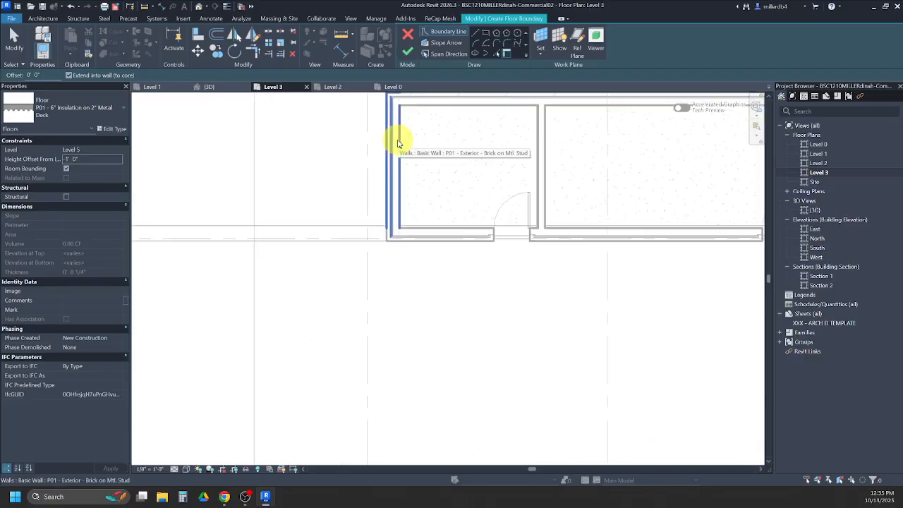
click(398, 141)
click(412, 109)
scroll(423, 124, down, 2)
click(712, 155)
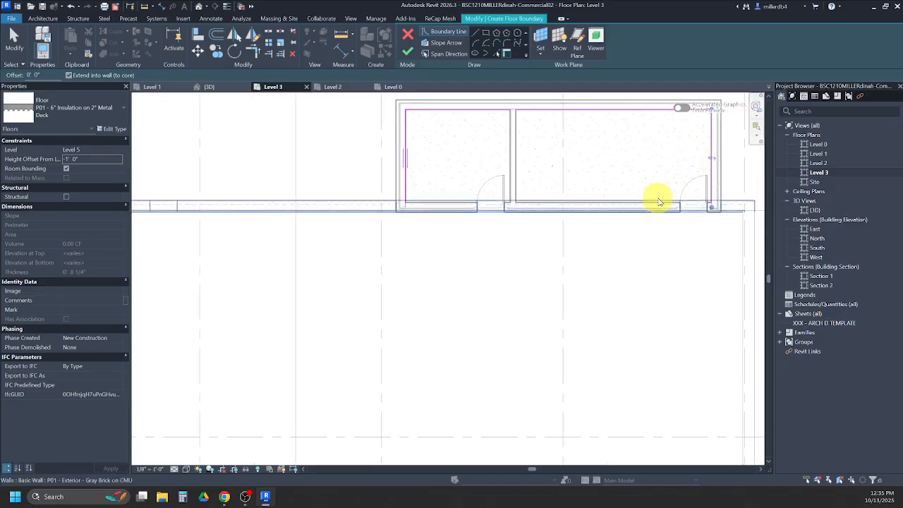
click(650, 203)
scroll(441, 201, down, 1)
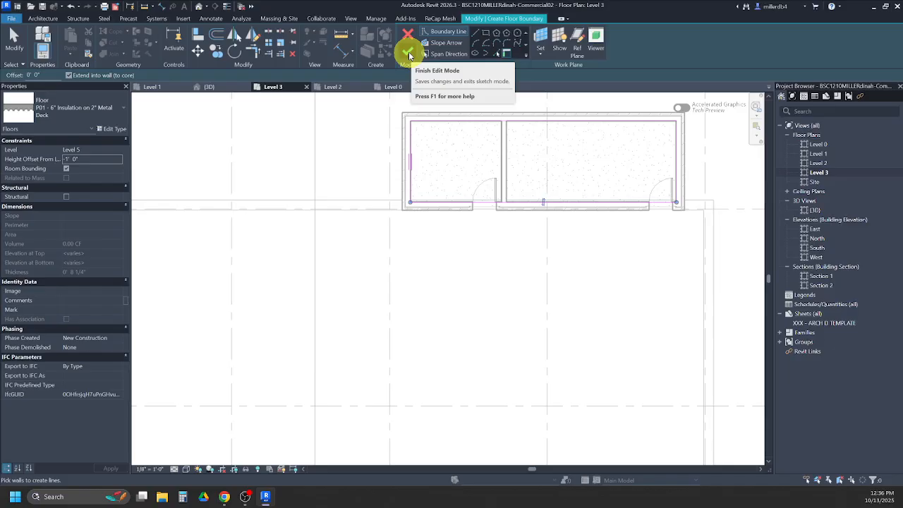
- Finish the upper deck sketch without attaching the walls to its bottom, but join the geometry and cut the overlap from the walls
click(408, 51)
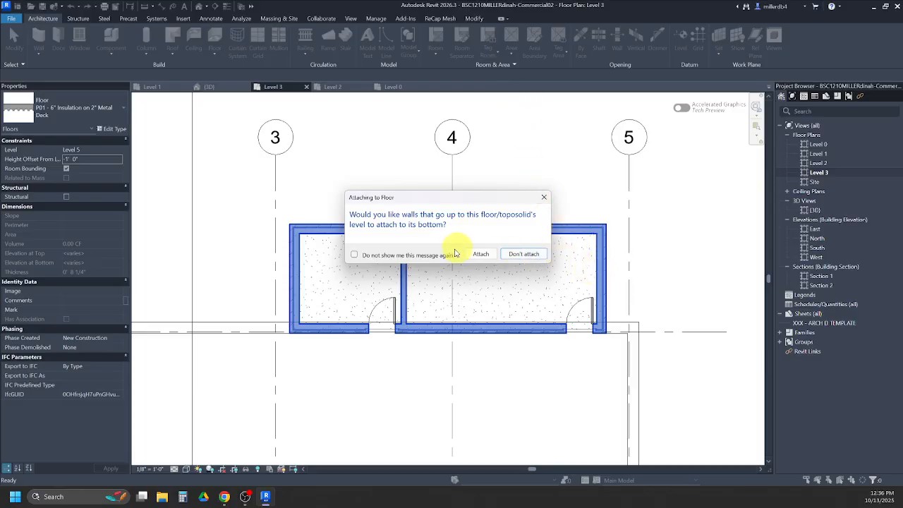
click(515, 256)
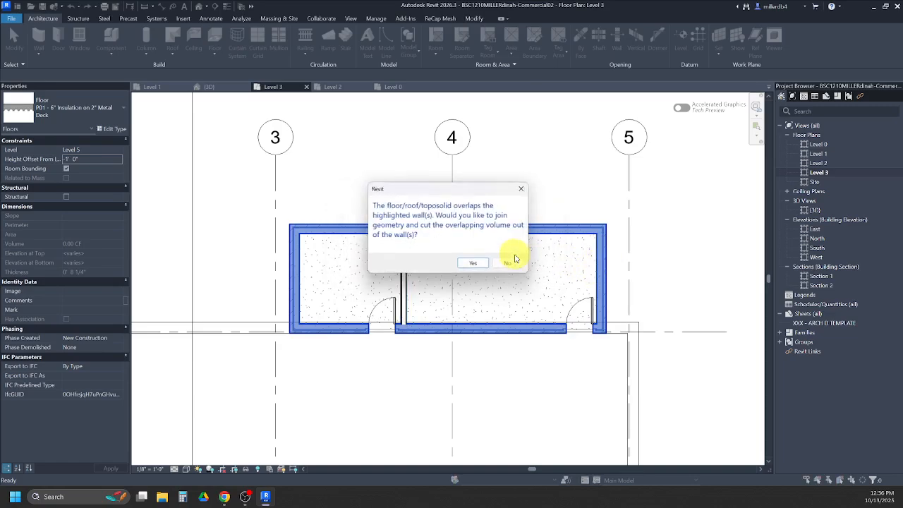
click(474, 264)
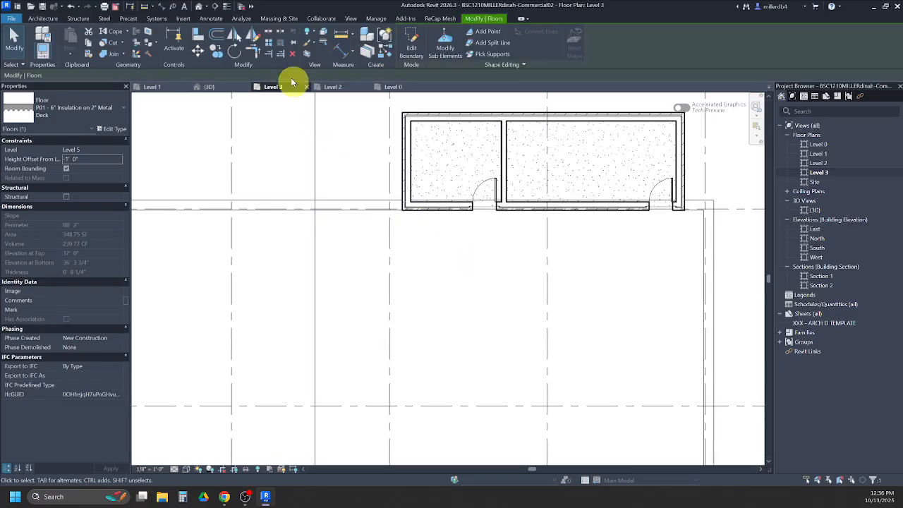
- In the 3D view, attach the top of the bump-out's interior 7 1/2" partition wall to the upper roof deck
click(201, 8)
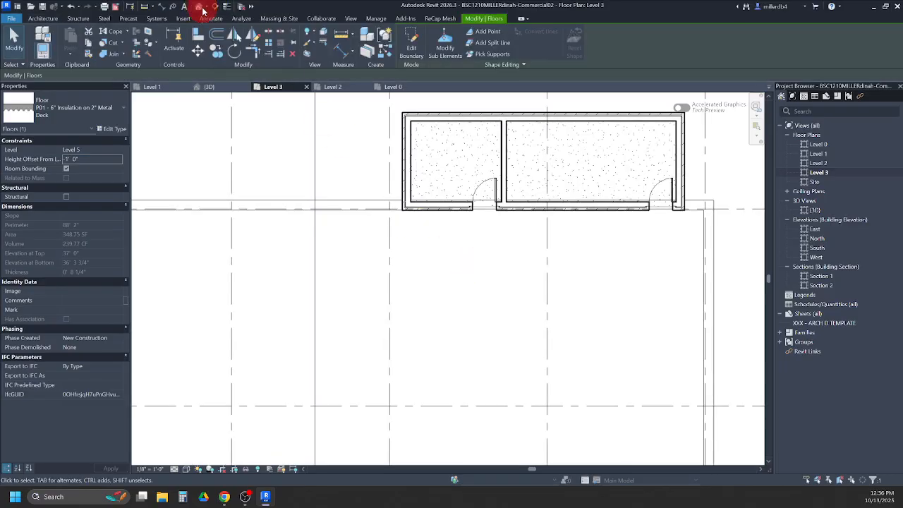
shift+middle_drag(633, 251, 486, 268)
scroll(545, 253, up, 5)
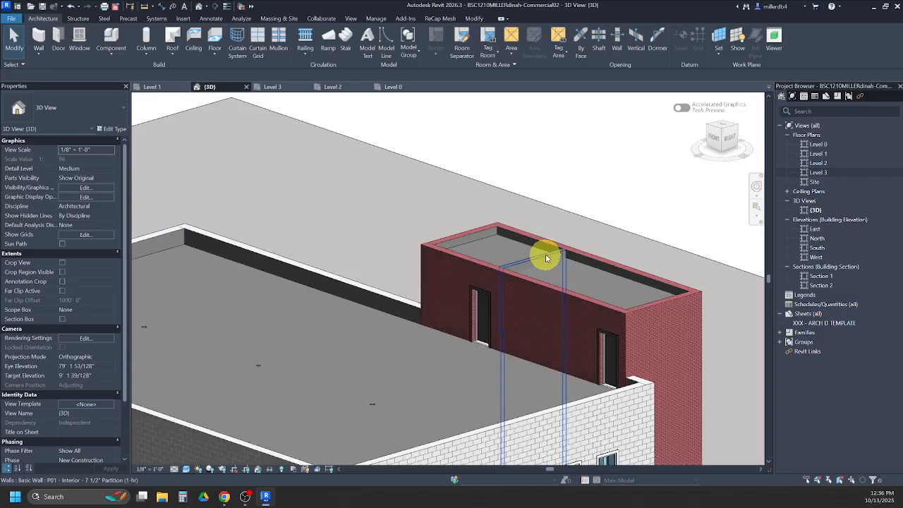
scroll(559, 257, up, 3)
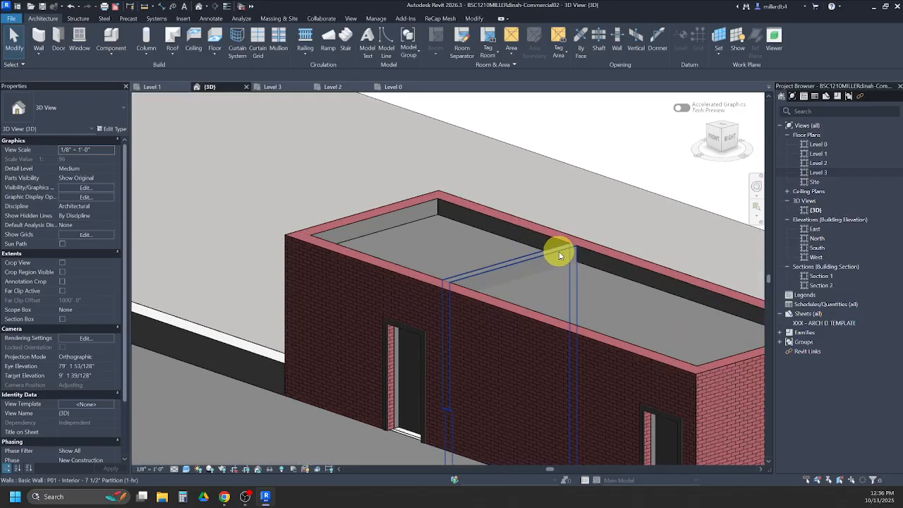
click(506, 268)
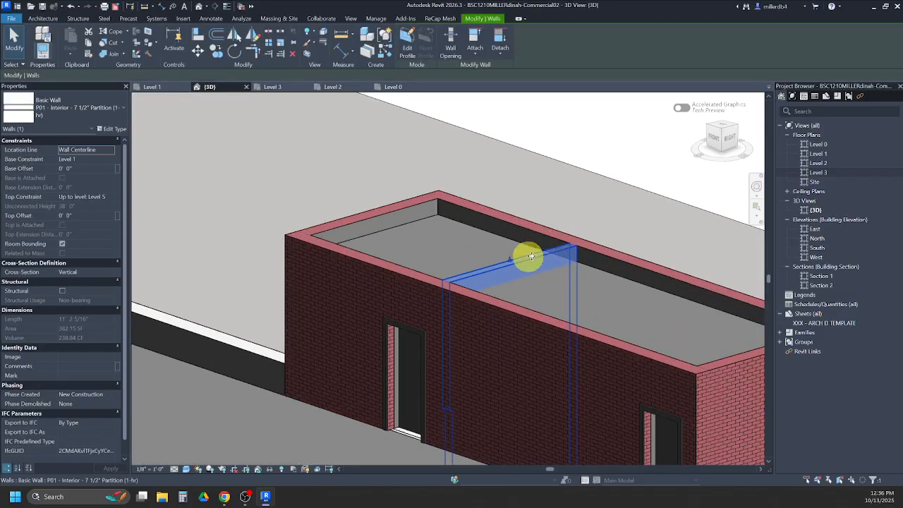
click(474, 58)
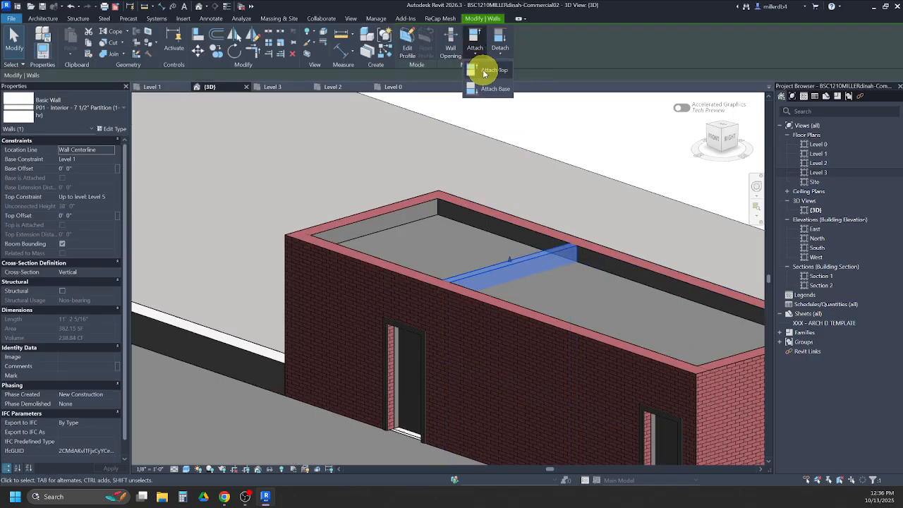
click(486, 70)
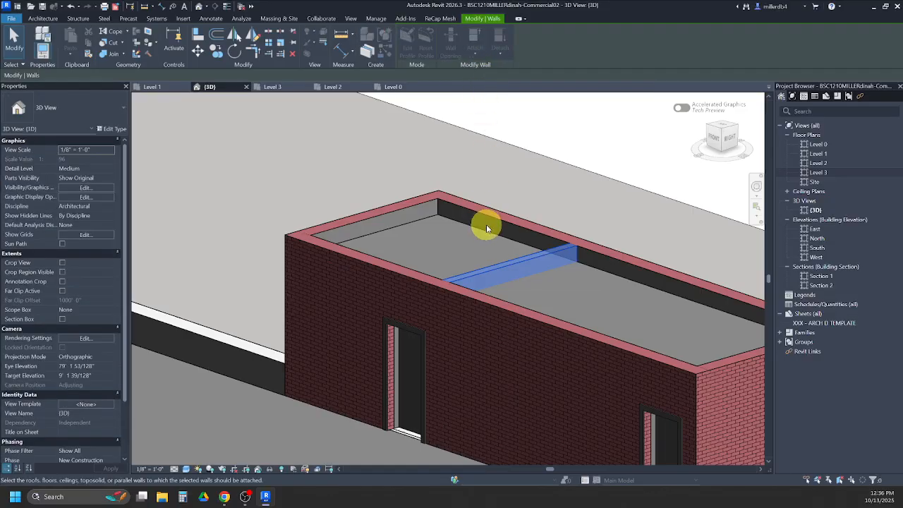
click(486, 236)
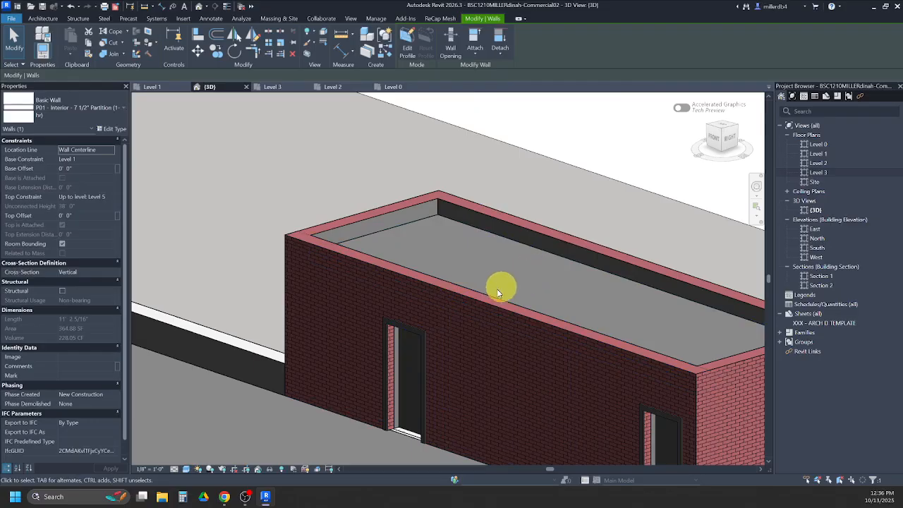
- Deselect the partition wall, turn on the section box for the 3D view and select the box
scroll(520, 281, down, 5)
shift+middle_drag(322, 374, 302, 389)
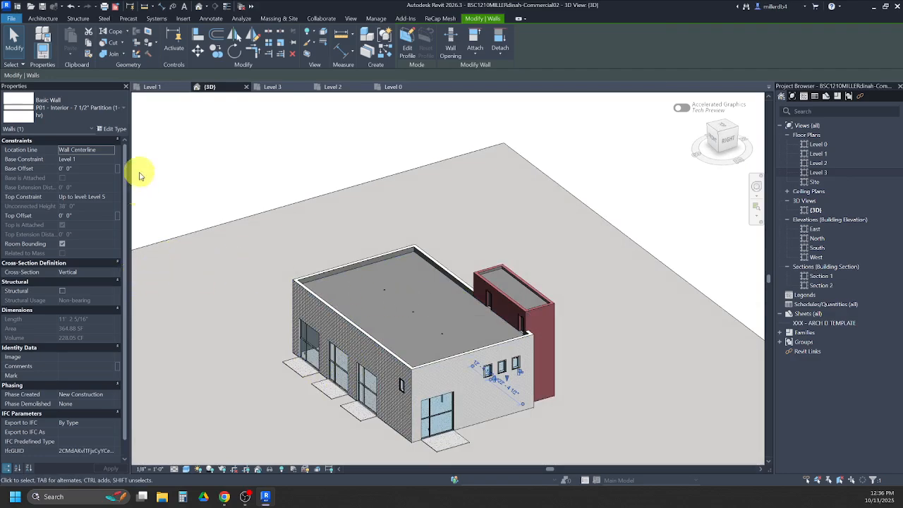
click(154, 210)
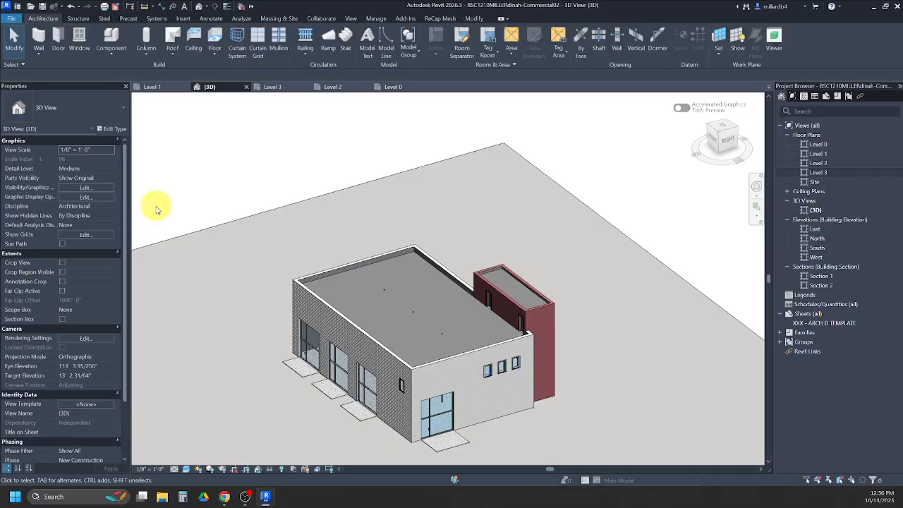
click(63, 319)
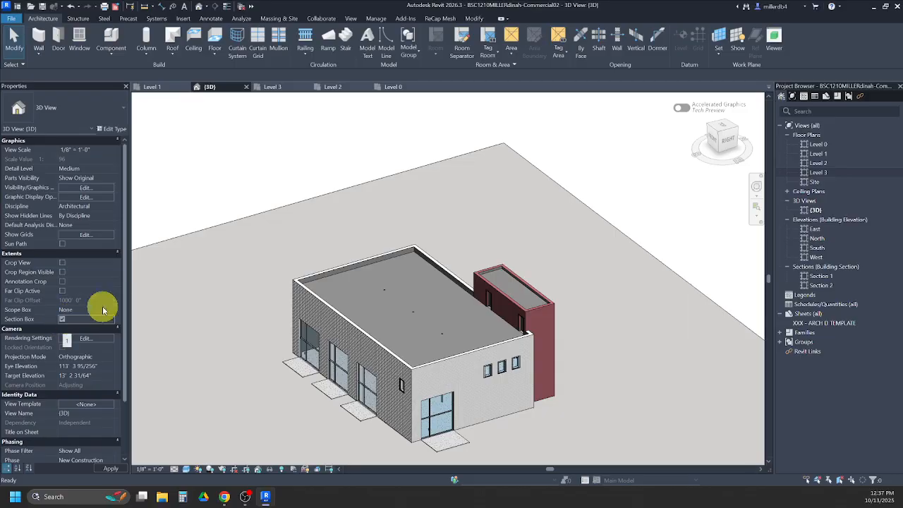
click(235, 359)
shift+middle_drag(235, 359, 376, 348)
click(375, 348)
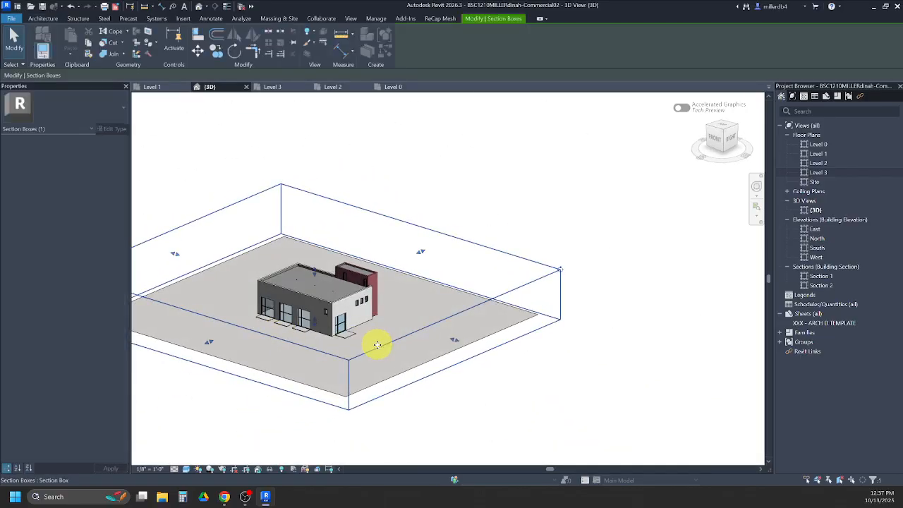
- Adjust the section box so its east face sits just beyond the building's east wall, and raise its top face
drag(454, 343, 350, 311)
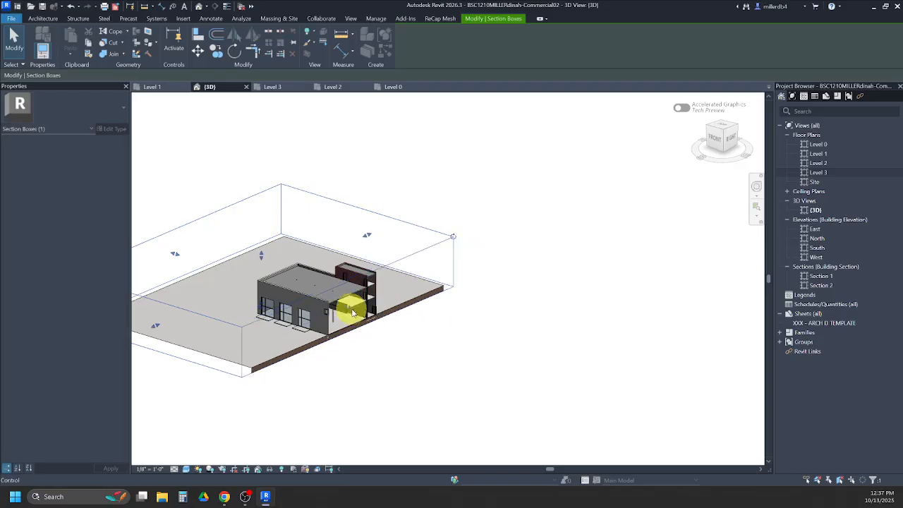
scroll(351, 310, up, 5)
drag(363, 310, 396, 319)
click(222, 231)
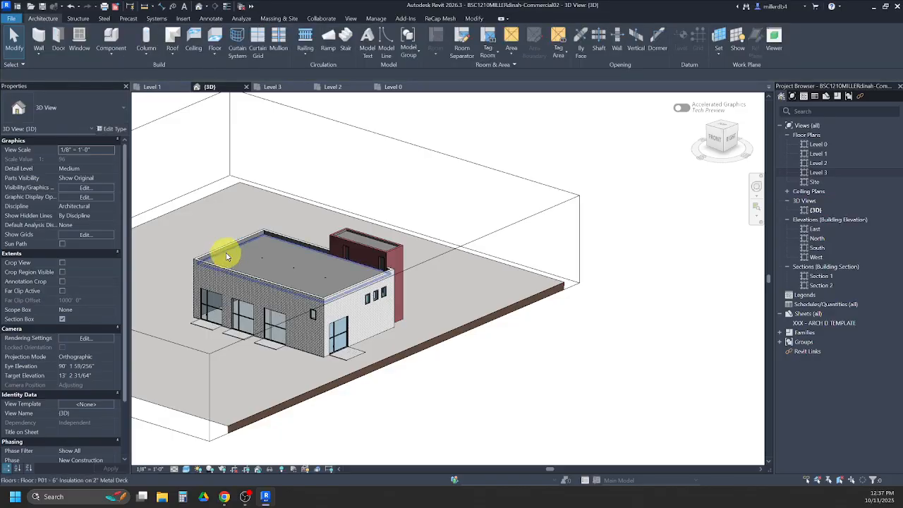
click(375, 132)
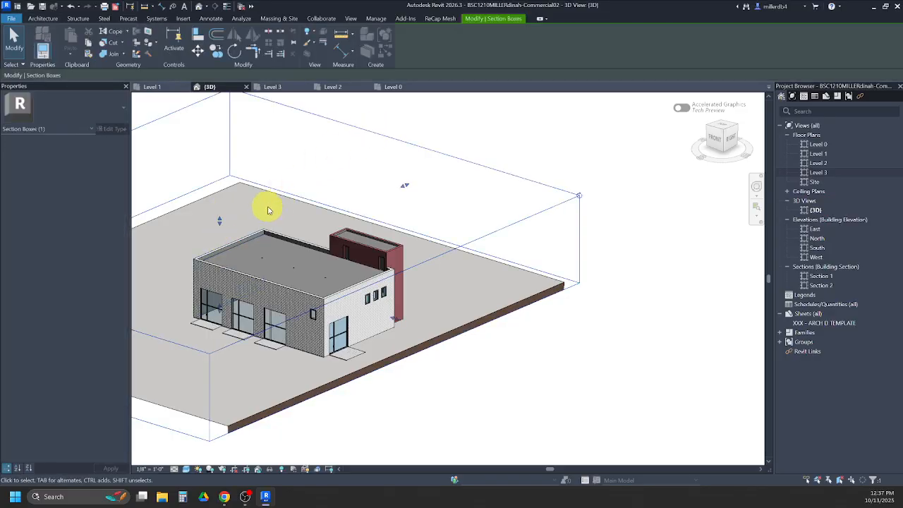
drag(220, 222, 219, 193)
shift+middle_drag(237, 327, 258, 312)
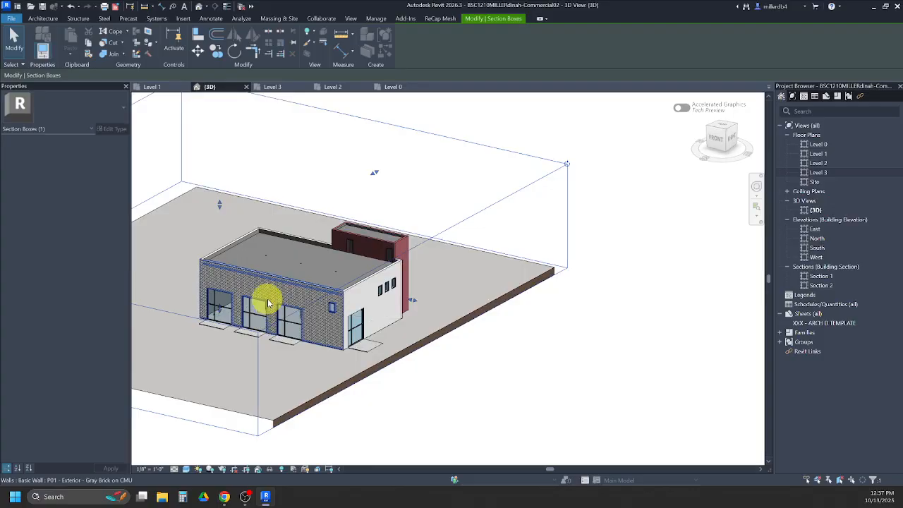
- Switch to the solution PDF in Chrome and examine the Level 02 framing plan on sheet S102, including its joist, beam and column notes
mouse_move(226, 499)
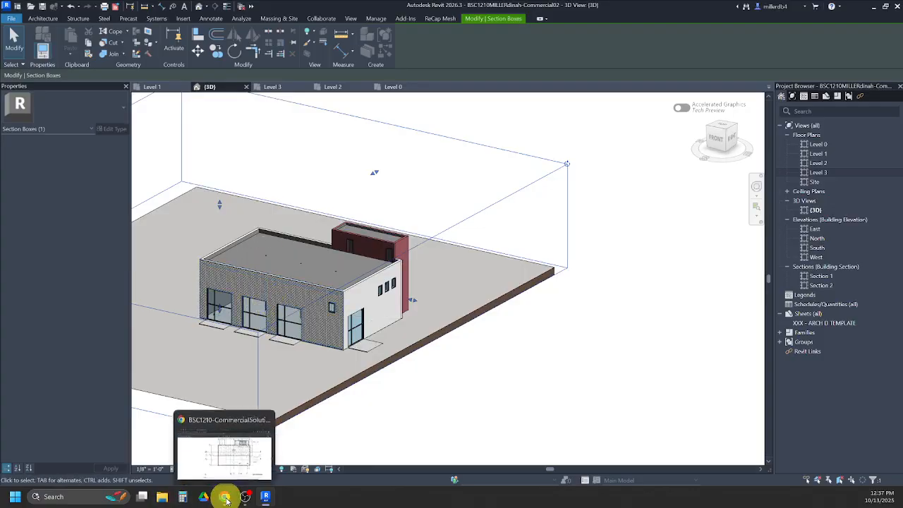
click(227, 457)
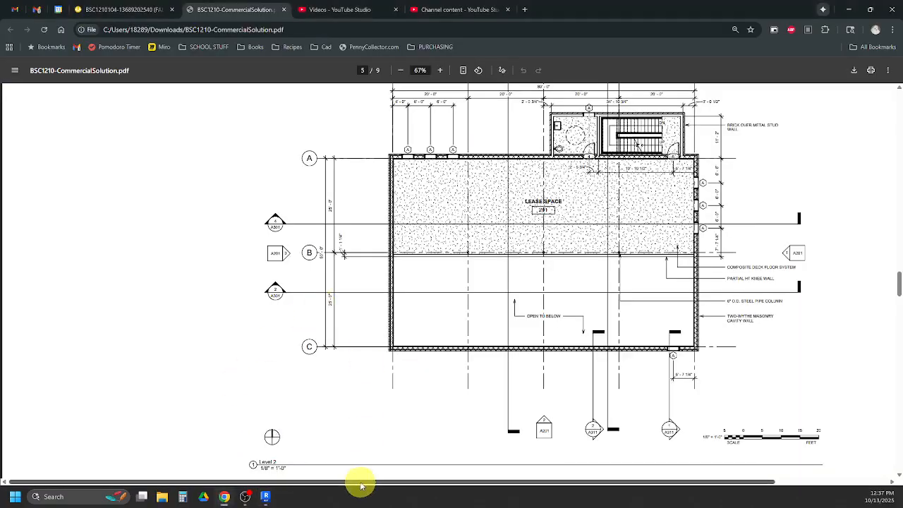
drag(352, 484, 455, 483)
scroll(404, 295, down, 3)
scroll(403, 292, down, 2)
scroll(409, 302, up, 15)
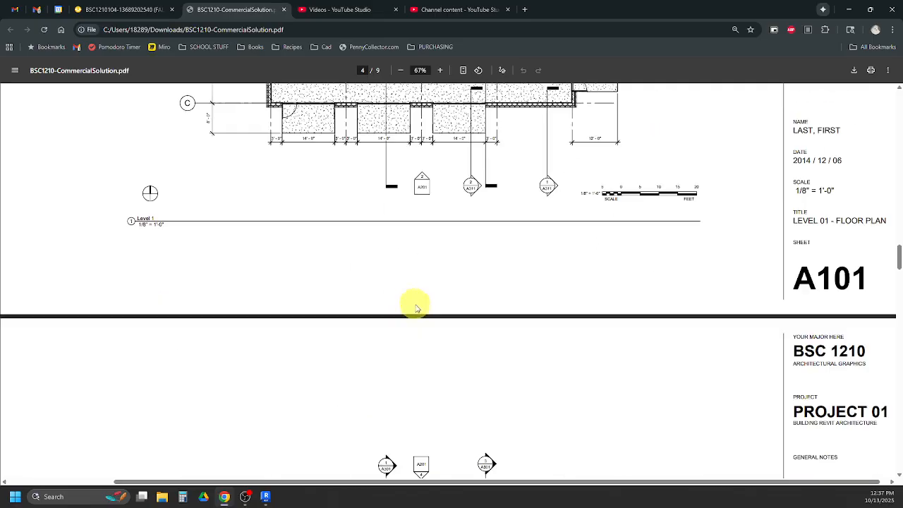
scroll(421, 311, up, 10)
scroll(408, 309, down, 3)
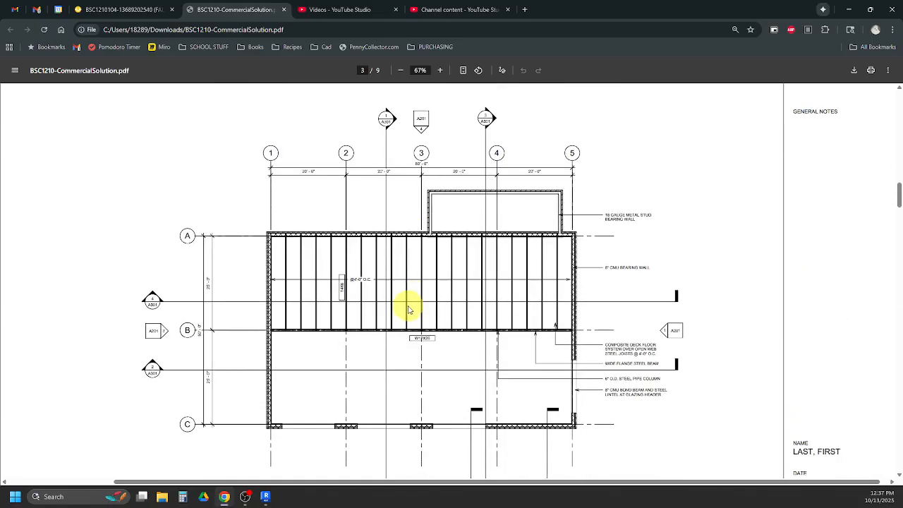
scroll(407, 309, down, 3)
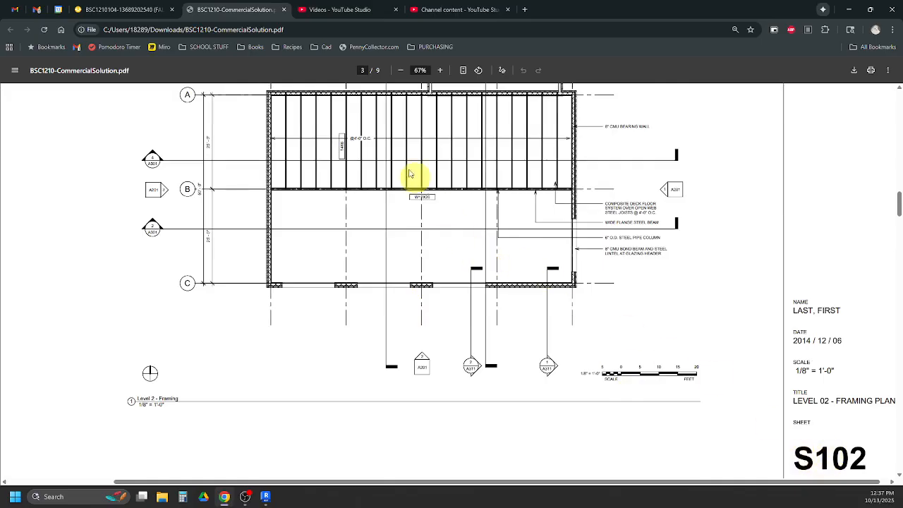
scroll(290, 169, up, 3)
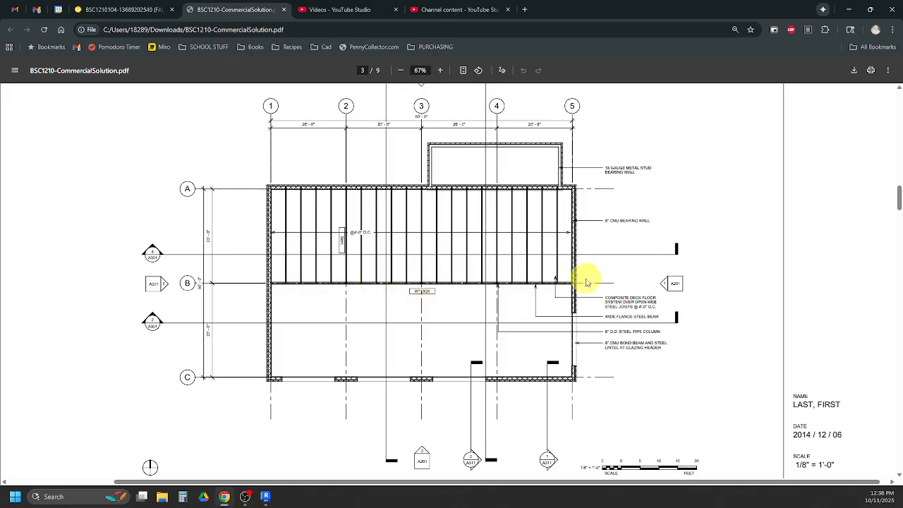
- Examine the Section N-S 2 drawing on page 8 of the PDF for the joists beneath Levels 2 and 3
scroll(327, 296, down, 15)
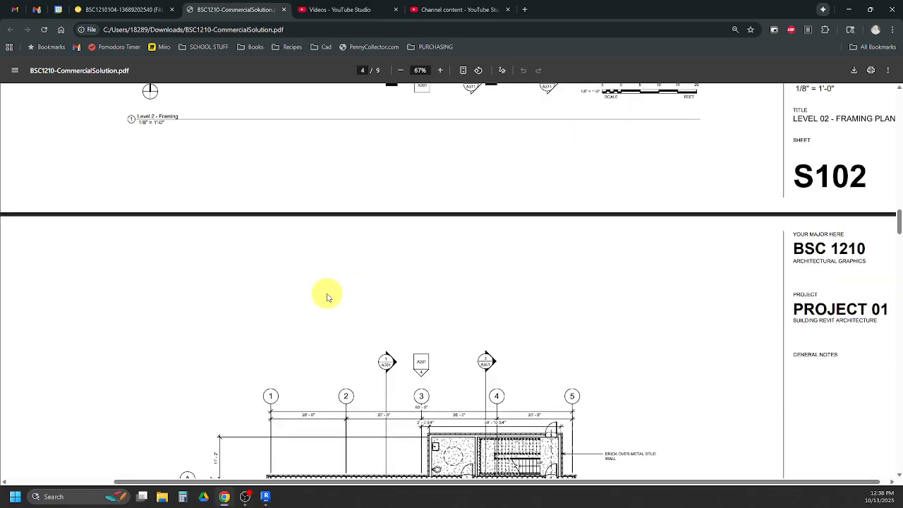
scroll(328, 296, down, 15)
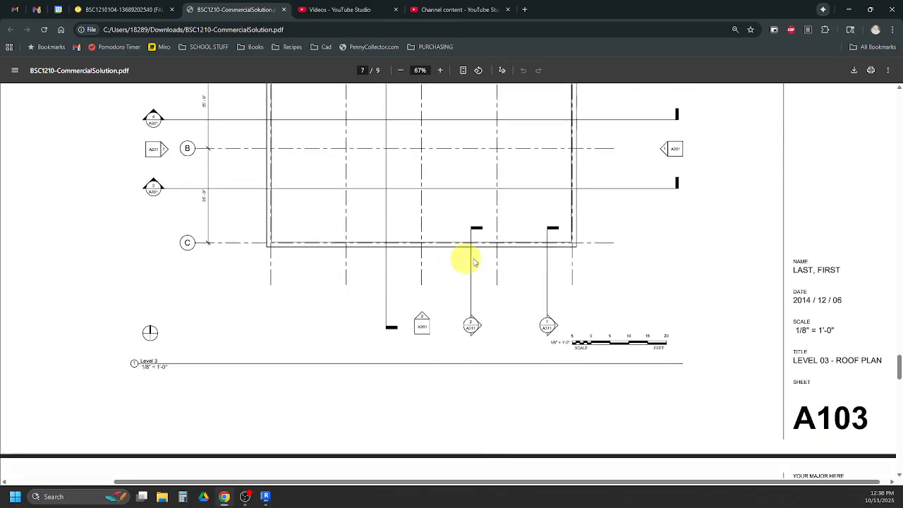
scroll(534, 252, down, 10)
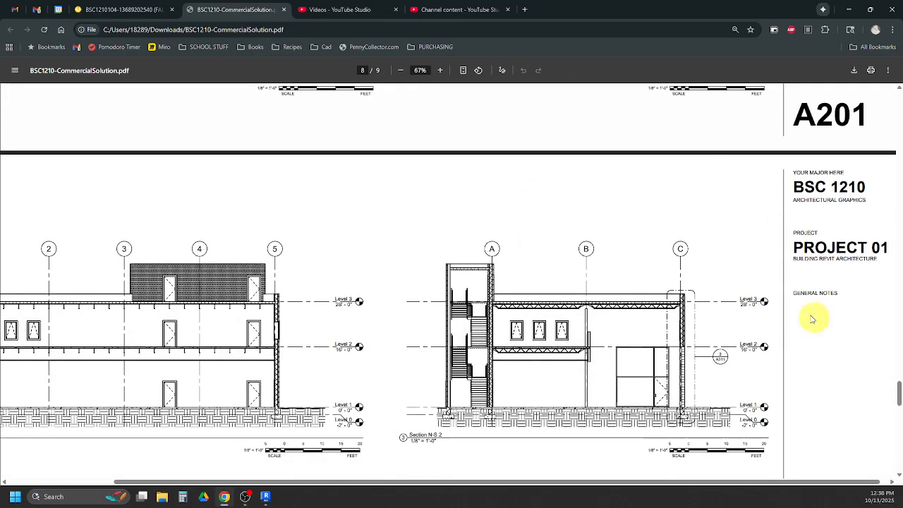
click(440, 70)
click(440, 70)
click(440, 70)
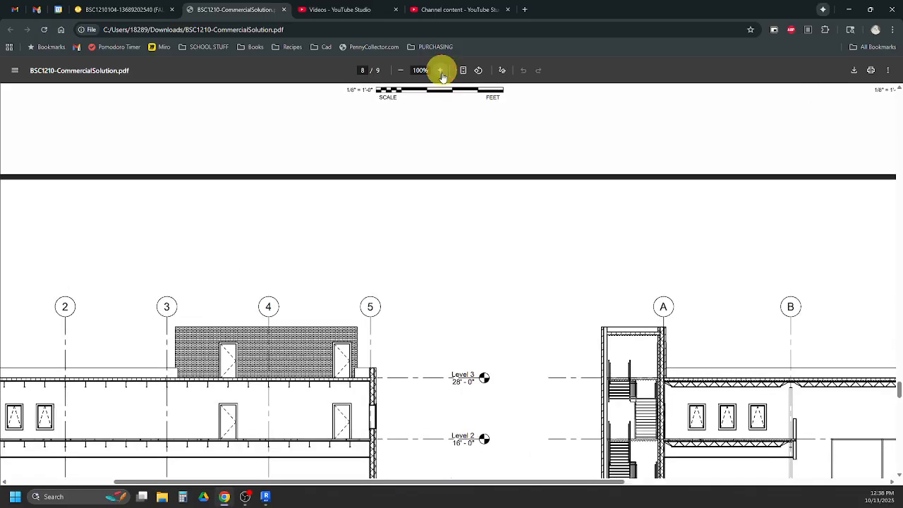
click(440, 70)
scroll(462, 294, down, 1)
drag(488, 485, 716, 485)
scroll(407, 266, down, 1)
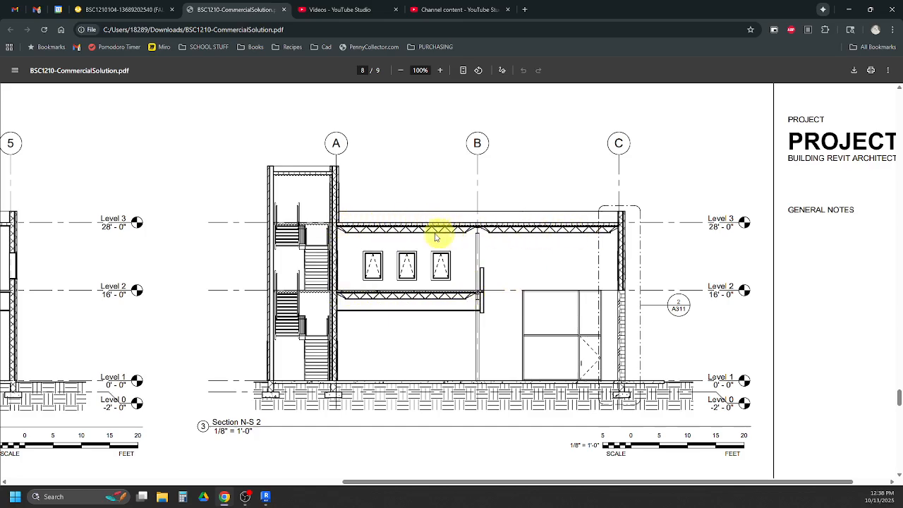
- Switch back to Revit, open the Level 2 floor plan and examine the floor edge and columns along grid B, rechecking the PDF section
mouse_move(267, 498)
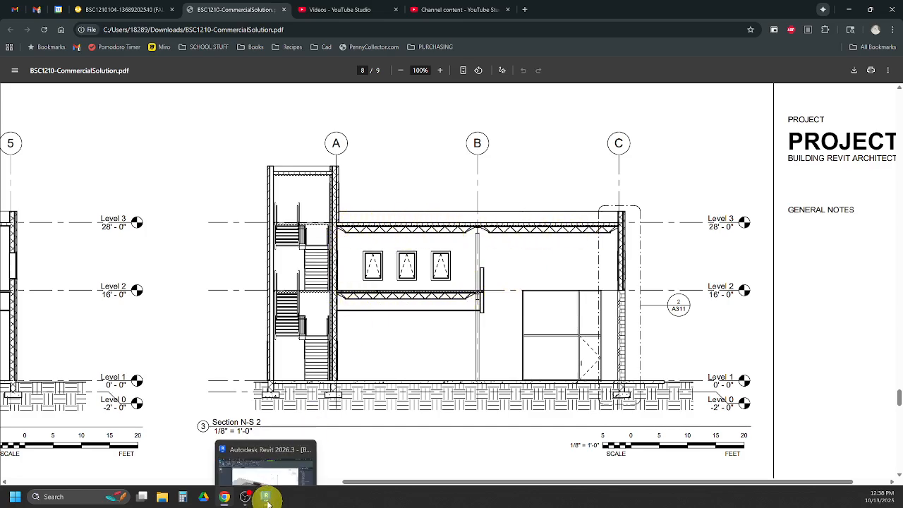
click(262, 452)
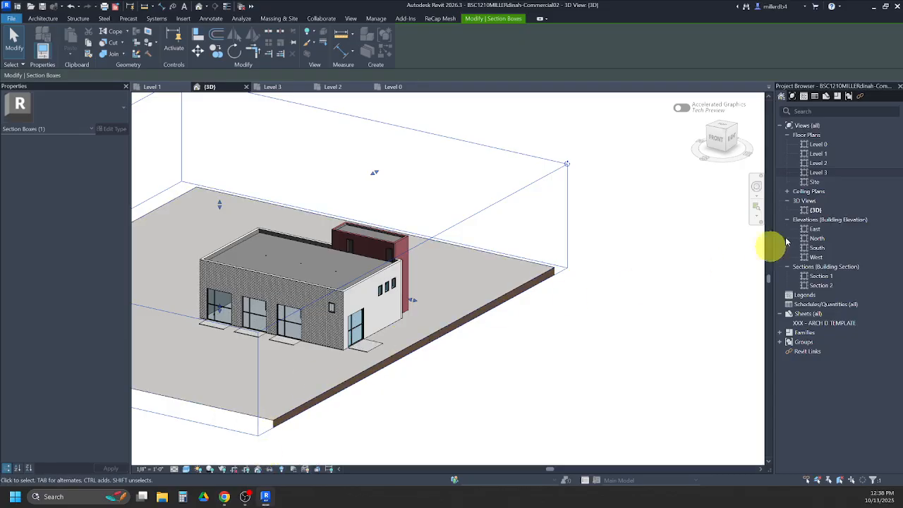
click(818, 163)
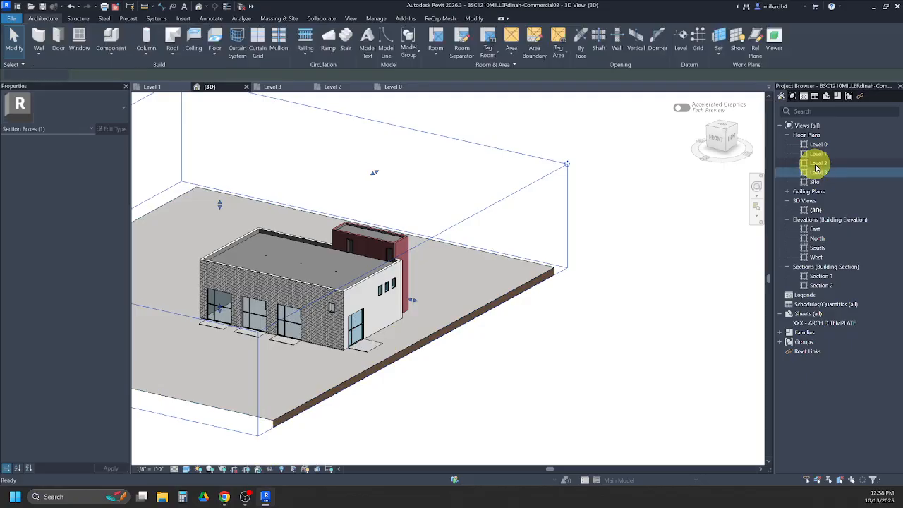
double_click(815, 166)
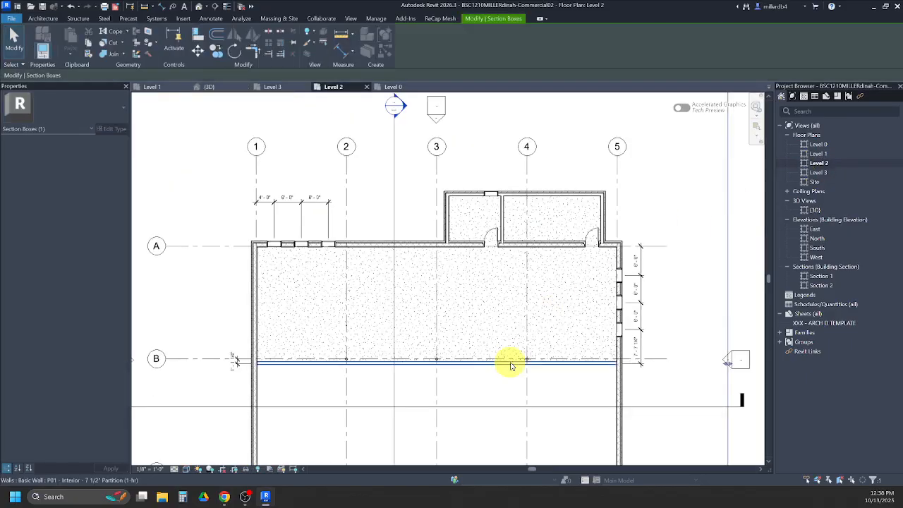
mouse_move(250, 498)
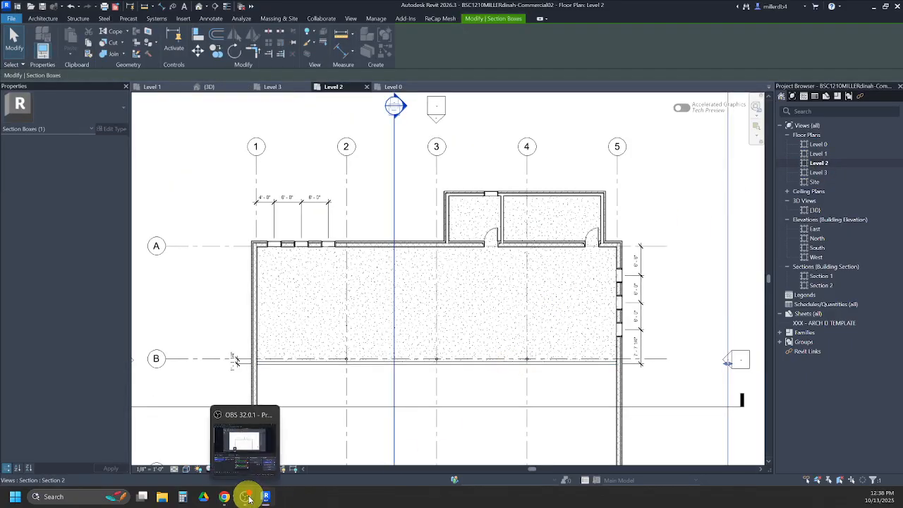
click(265, 498)
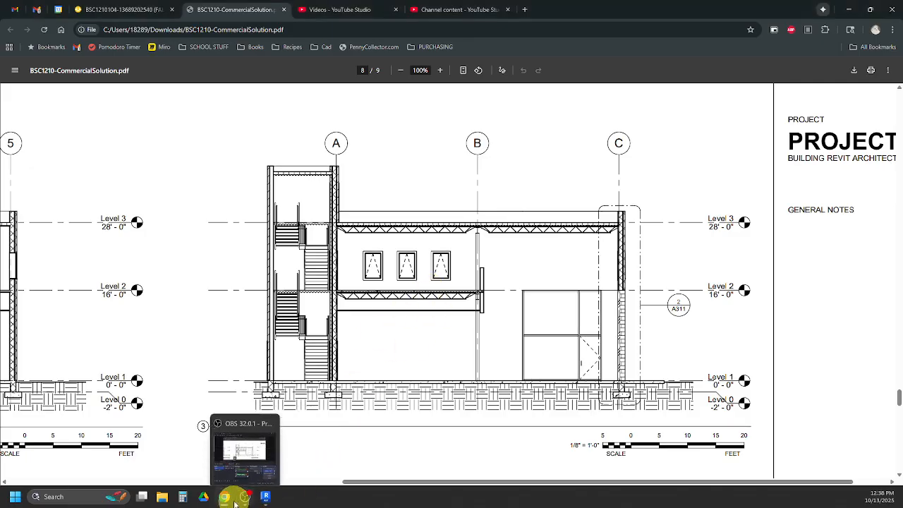
click(266, 498)
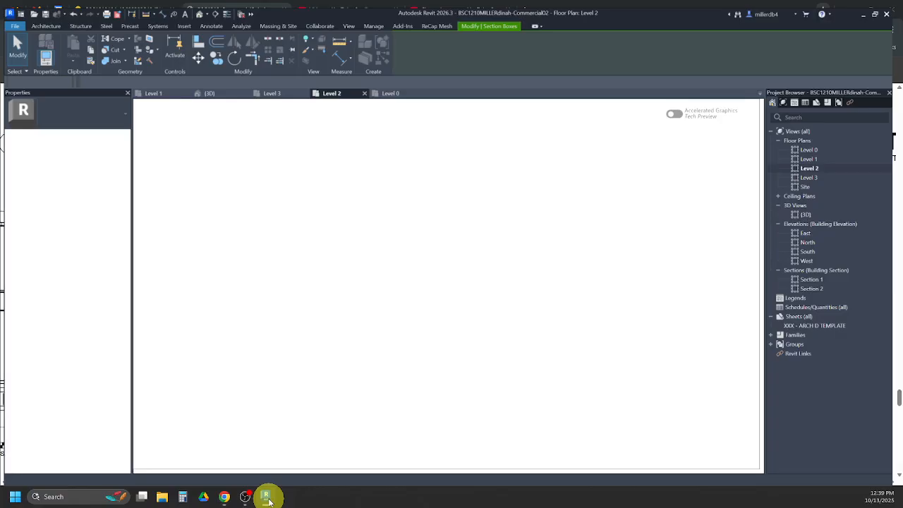
scroll(345, 267, up, 2)
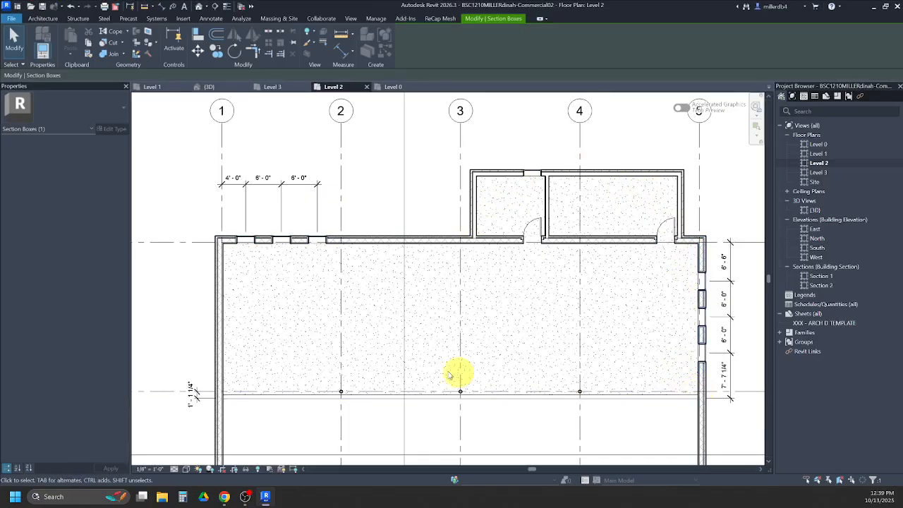
scroll(223, 384, up, 3)
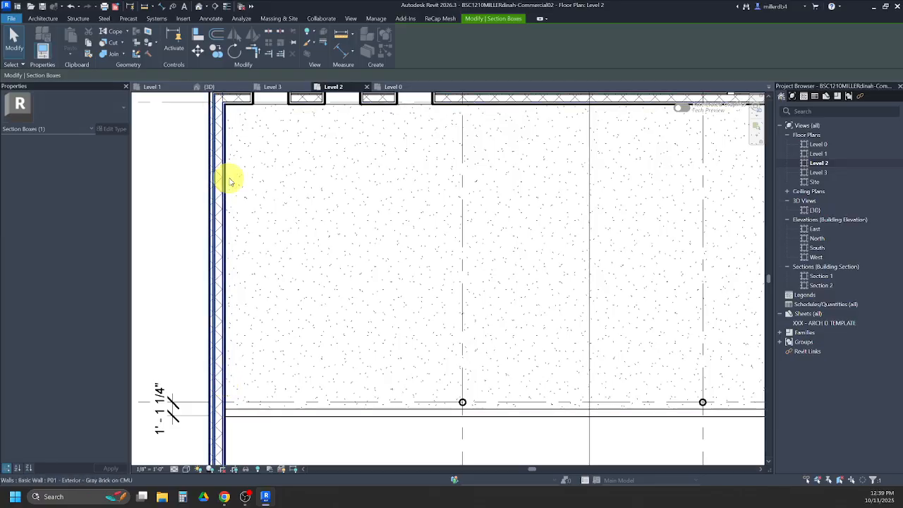
- In the 3D view, move the section box's east face inward to cut through the building, and check the Level 2 floor's thickness
click(202, 7)
click(423, 244)
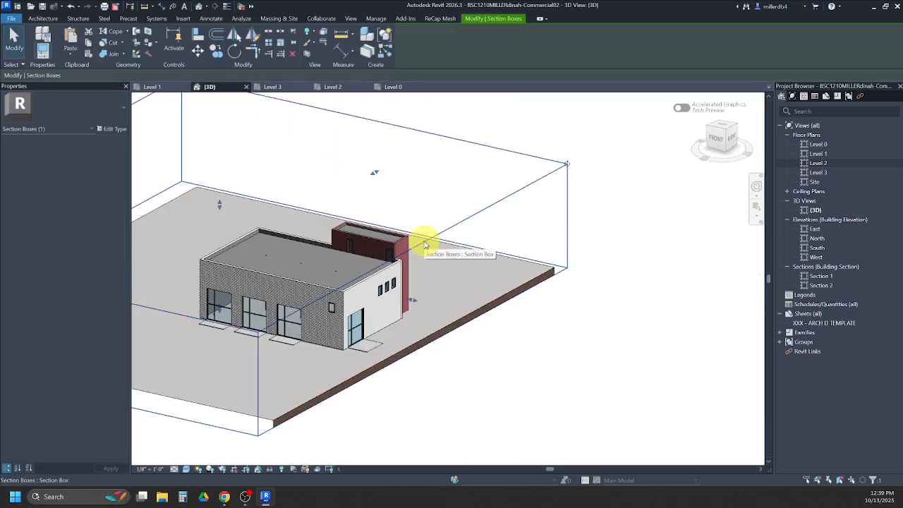
drag(413, 300, 347, 296)
scroll(349, 290, up, 5)
click(352, 288)
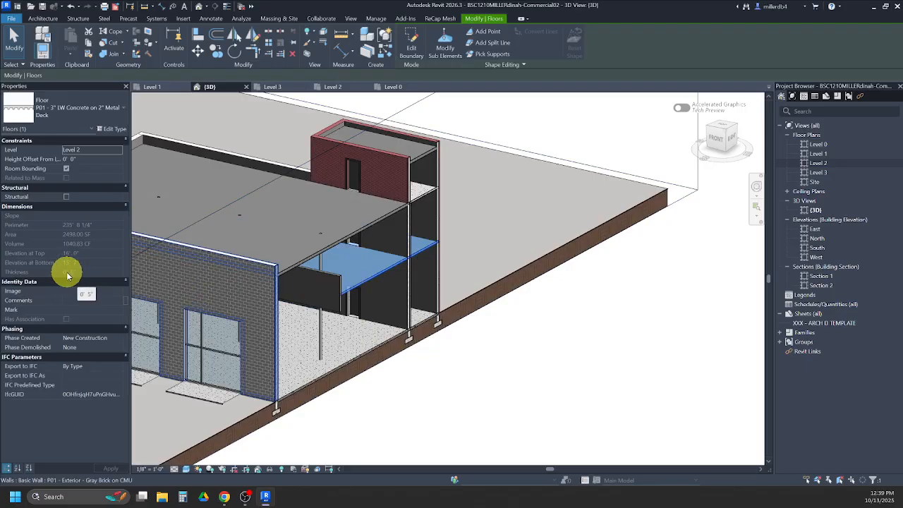
- Start a beam system on the Level 2 plan with 4' fixed spacing, K-Series Bar Joist-Rod Web beams and elevation -0' 5" from level
double_click(817, 163)
scroll(595, 275, down, 5)
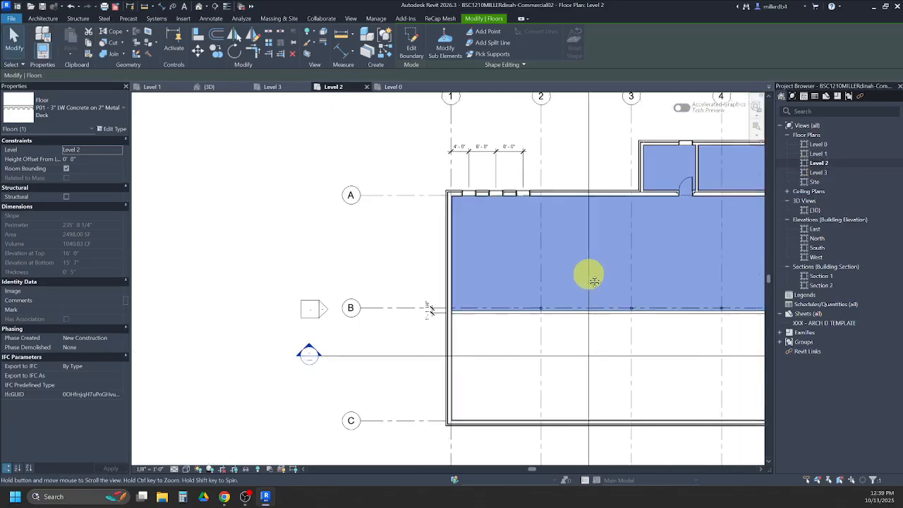
key(Escape)
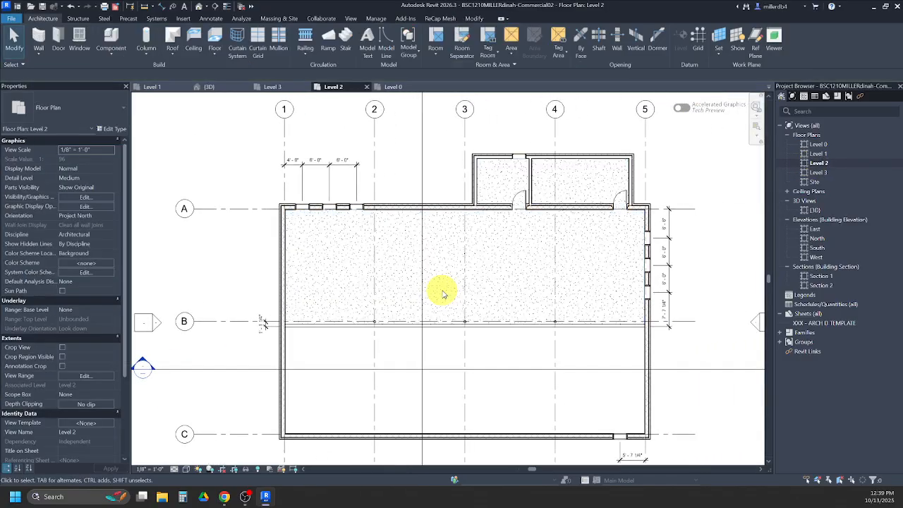
click(78, 18)
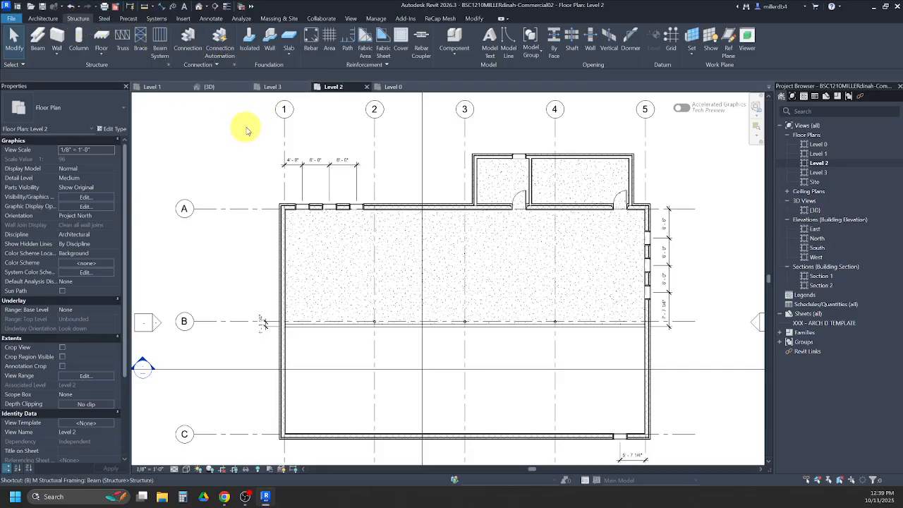
key(s)
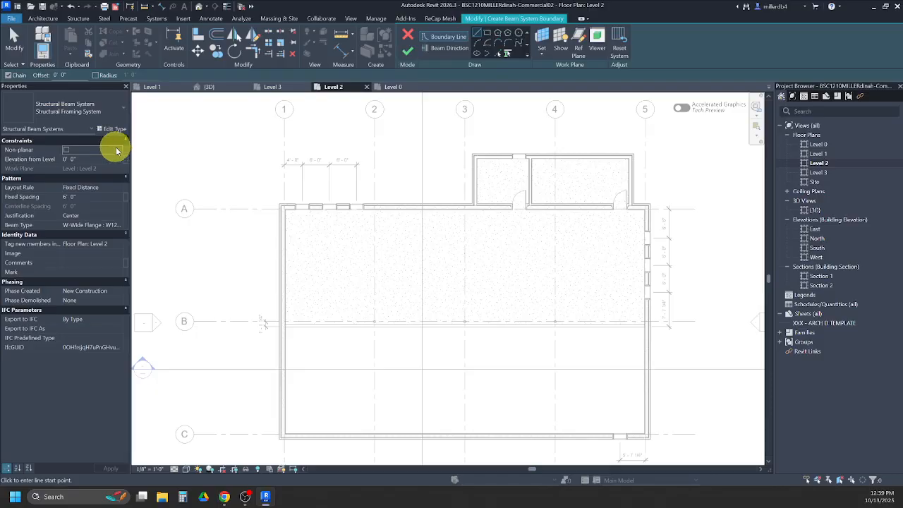
click(78, 196)
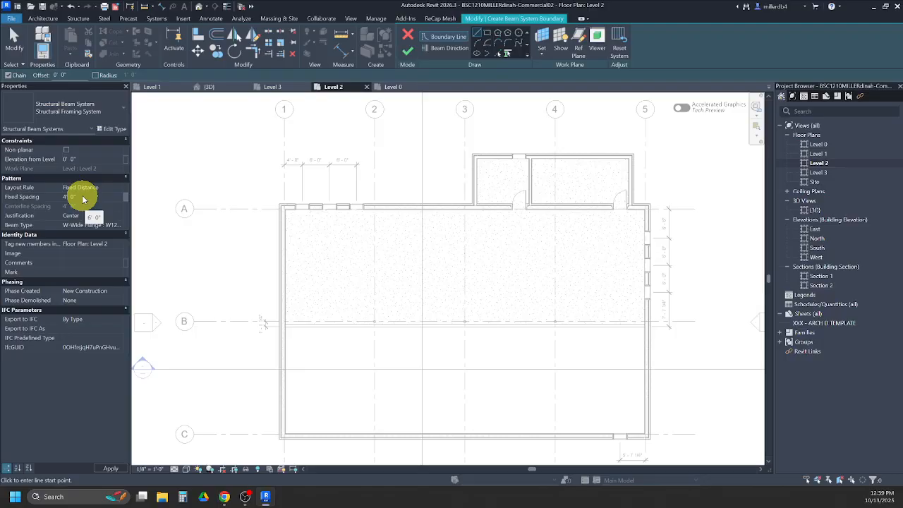
click(107, 224)
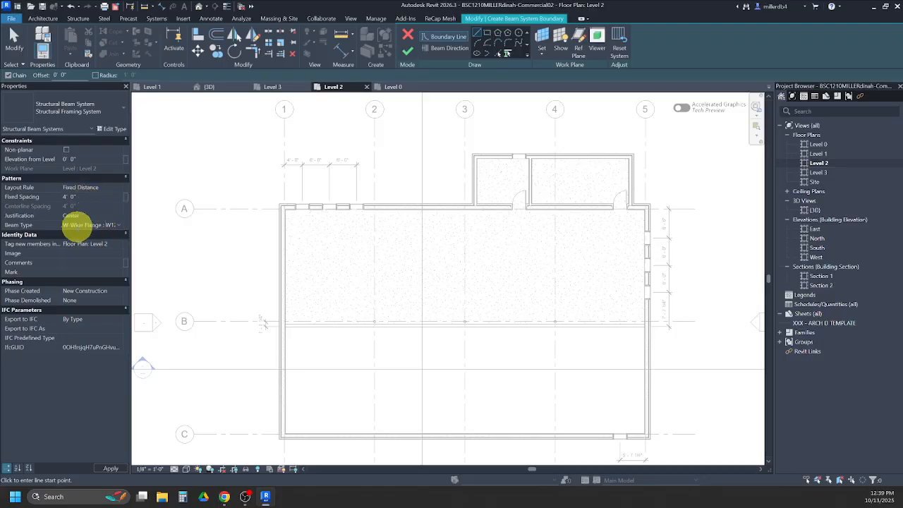
click(118, 225)
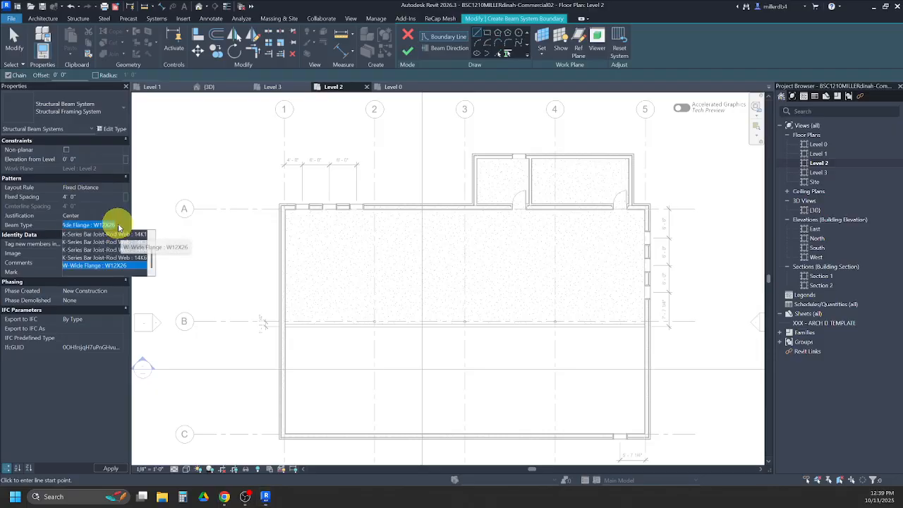
click(139, 258)
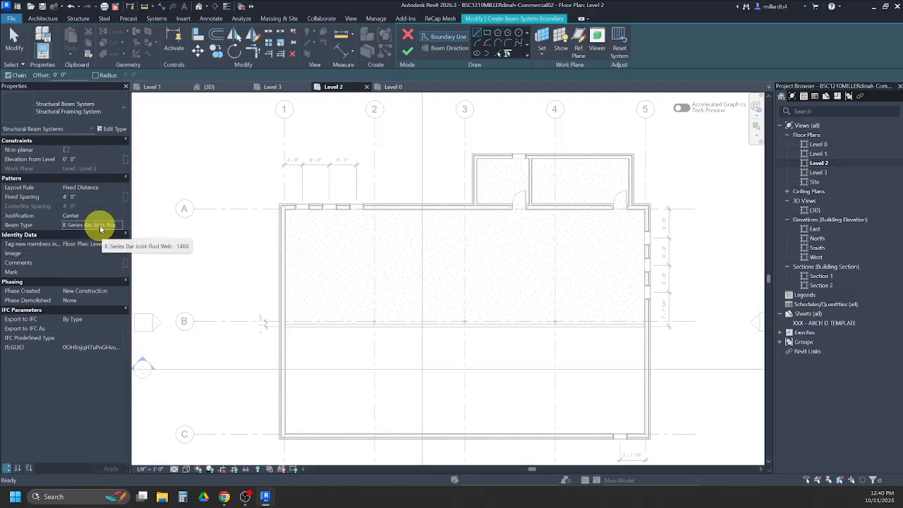
click(74, 159)
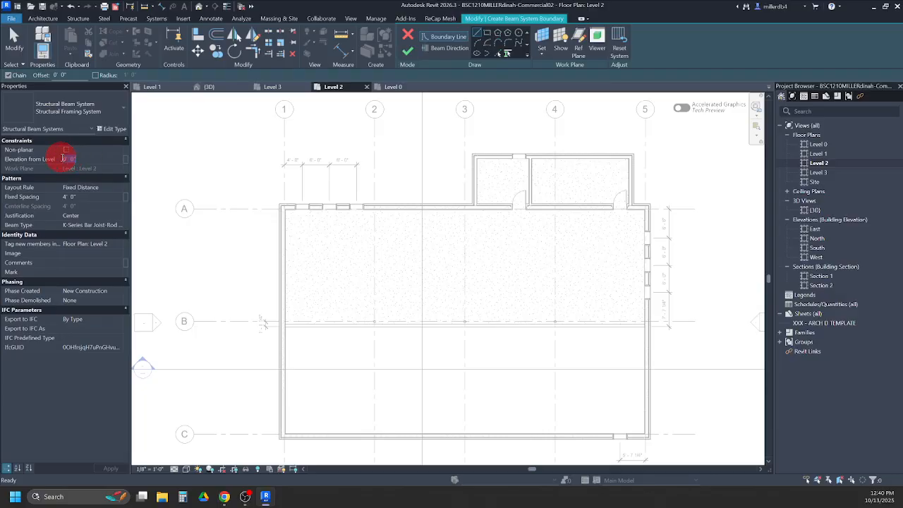
key(BackSpace)
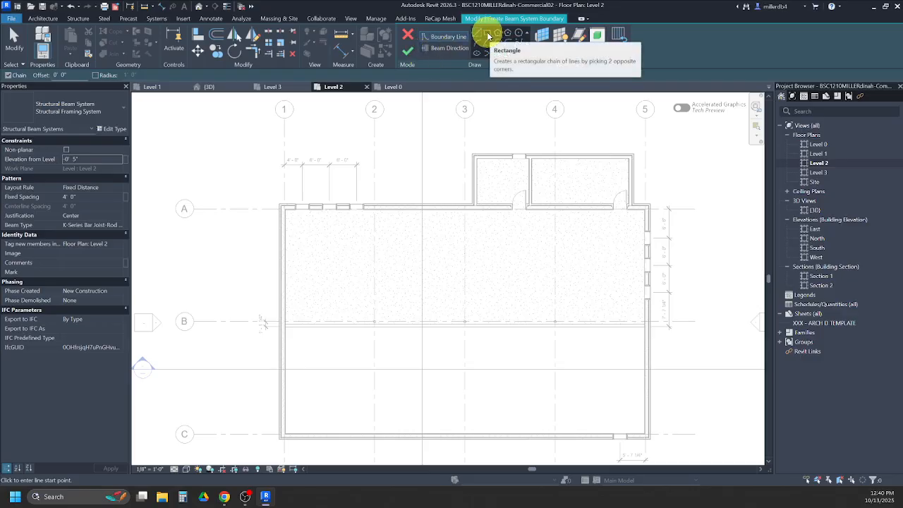
- Draw a rectangular beam system boundary from the intersection of grids 1 and A to grid B at the east wall
click(488, 35)
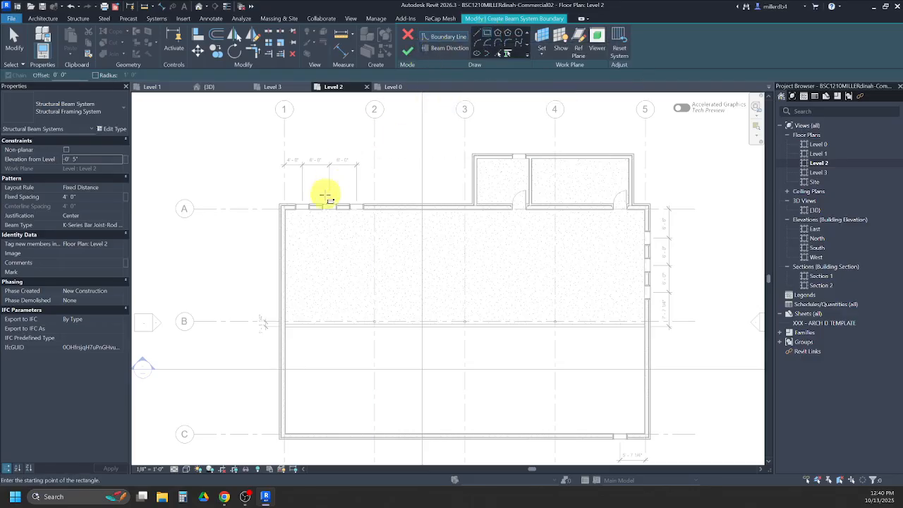
scroll(297, 194, up, 5)
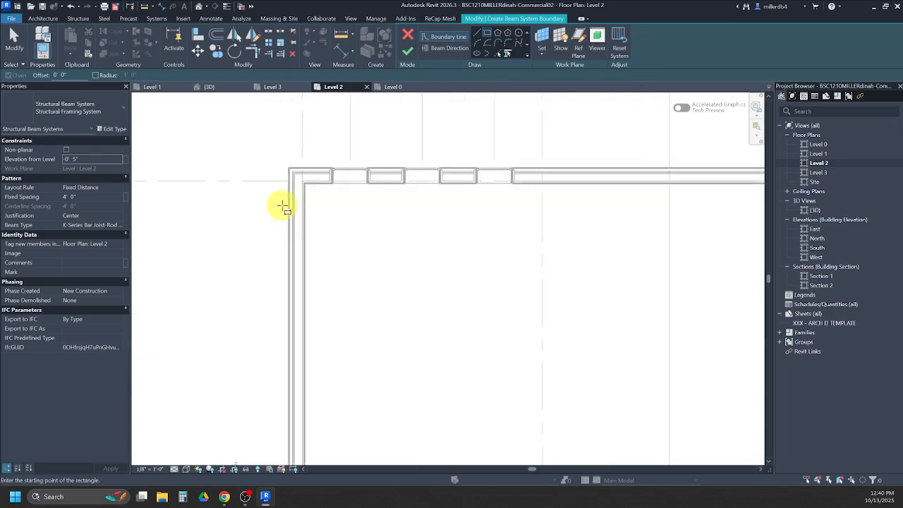
scroll(295, 169, down, 3)
click(294, 169)
scroll(295, 169, down, 2)
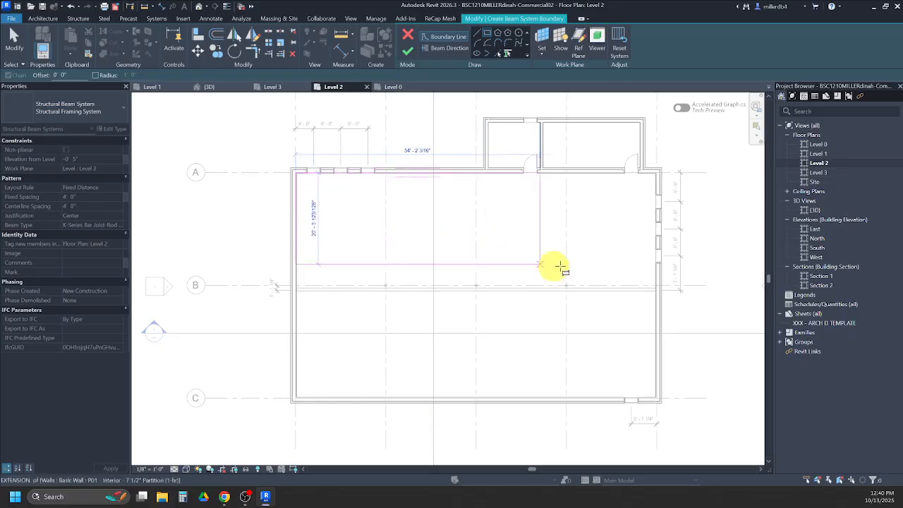
scroll(656, 290, up, 8)
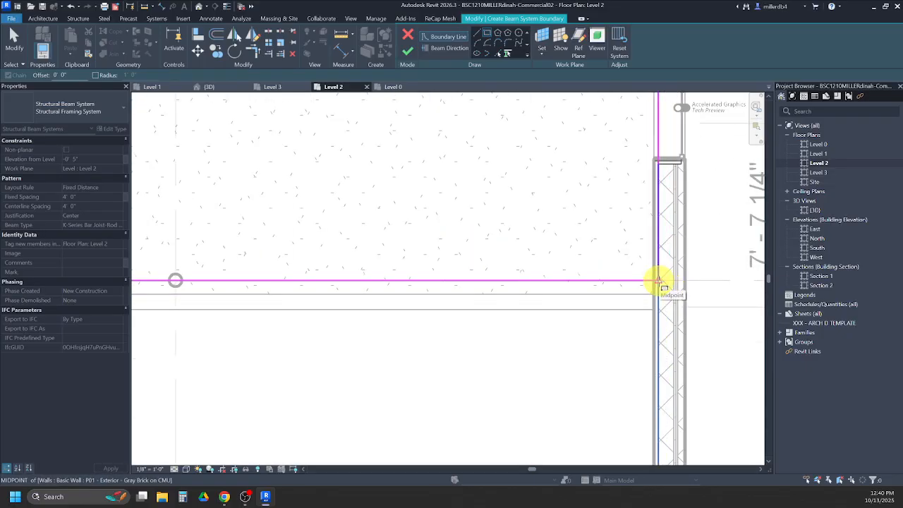
click(659, 282)
scroll(659, 281, down, 5)
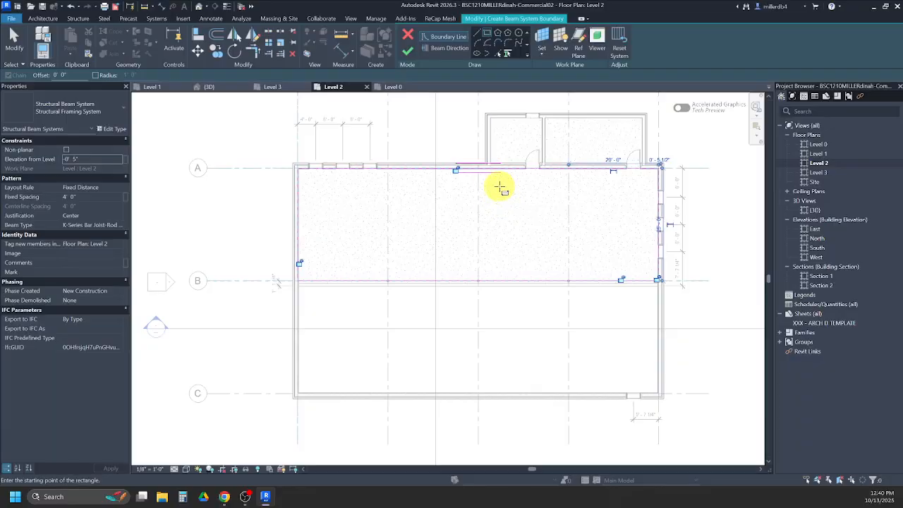
- Set the beam direction parallel to the west boundary line along grid 1, and set the new-member tagging view to None
click(439, 49)
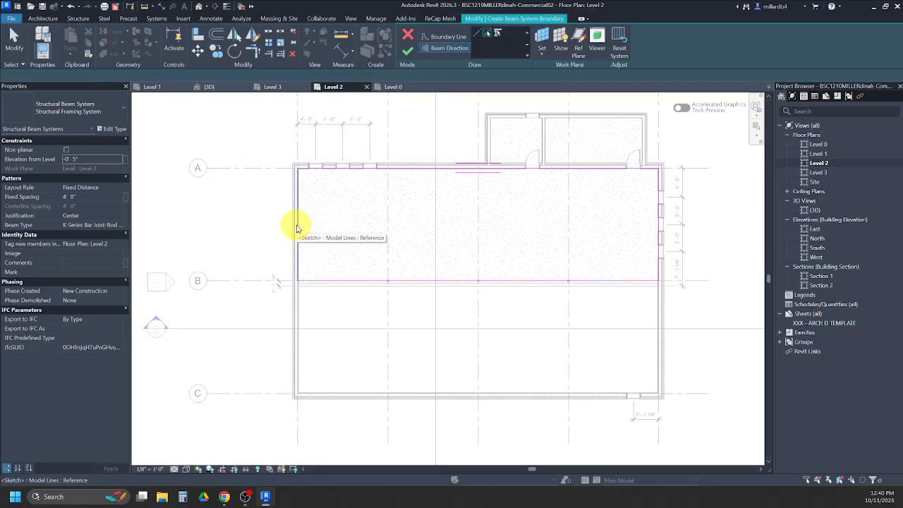
click(297, 228)
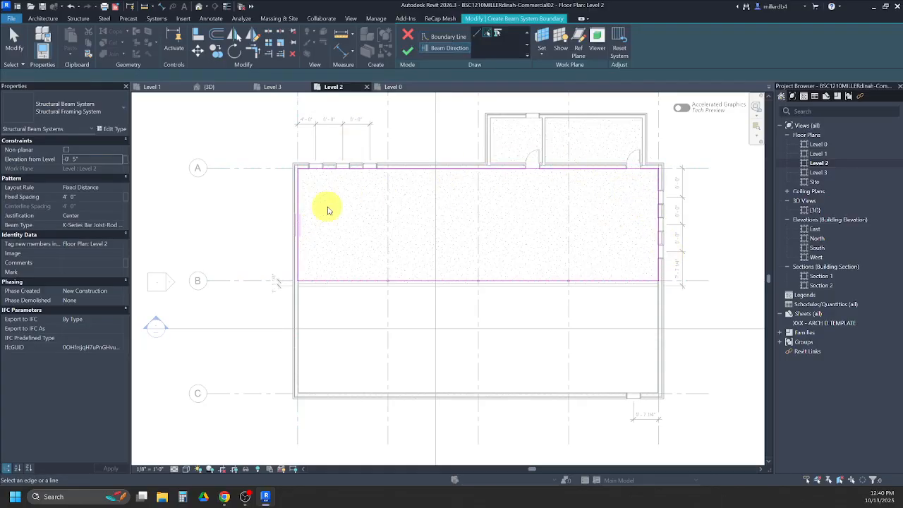
click(109, 247)
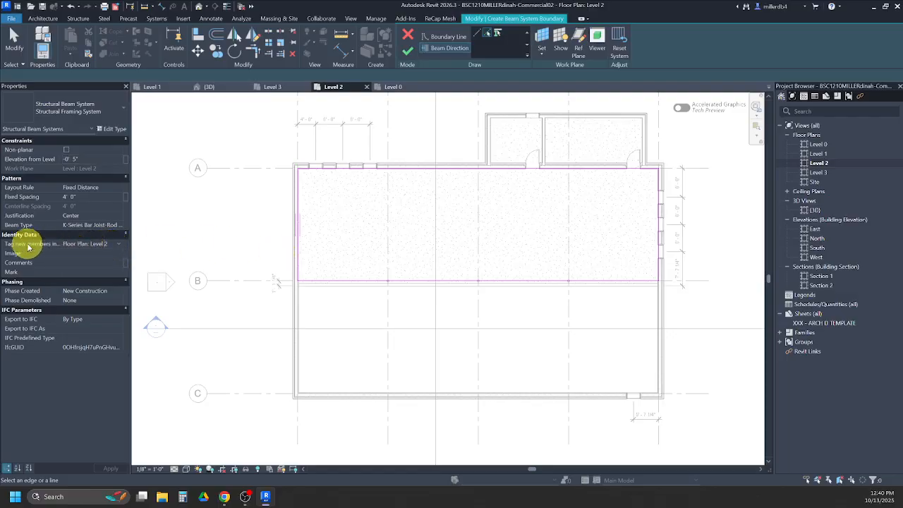
click(117, 244)
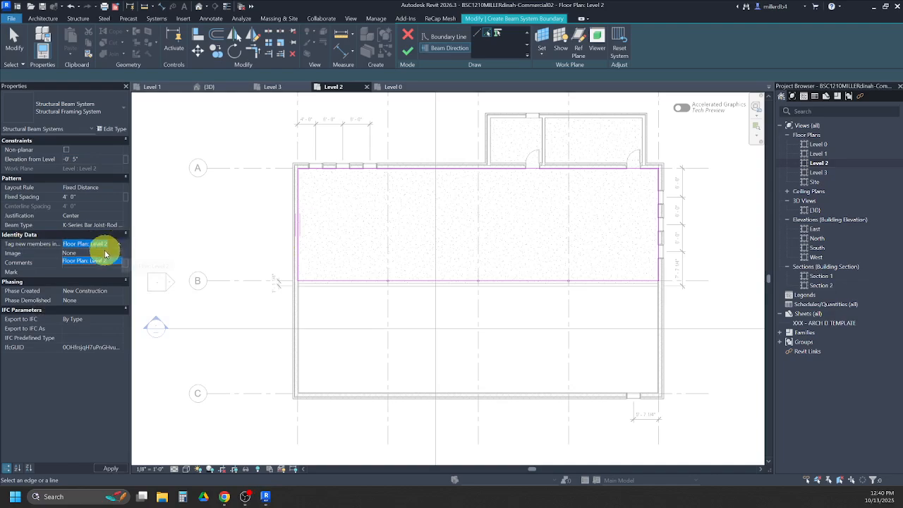
click(105, 253)
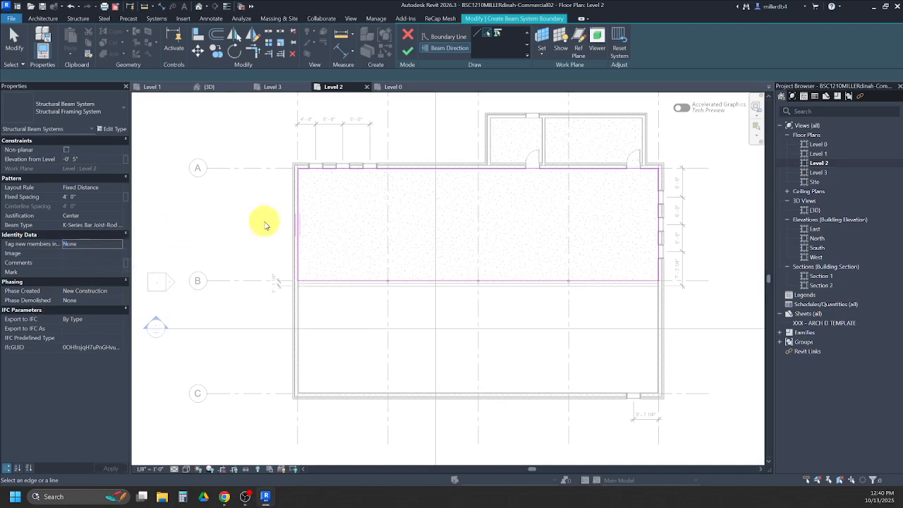
- Finish the Level 2 beam system and inspect its joists from the east in the sectioned 3D view
click(407, 50)
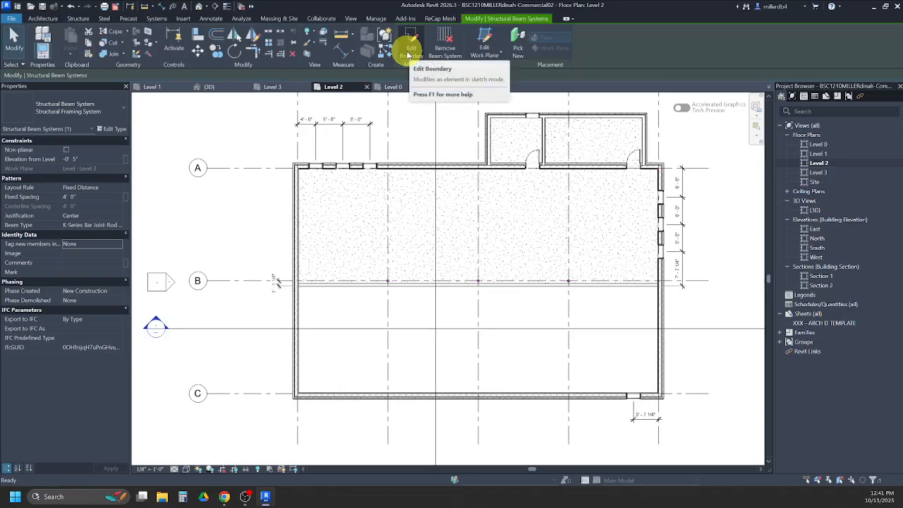
click(199, 9)
shift+middle_drag(354, 342, 225, 256)
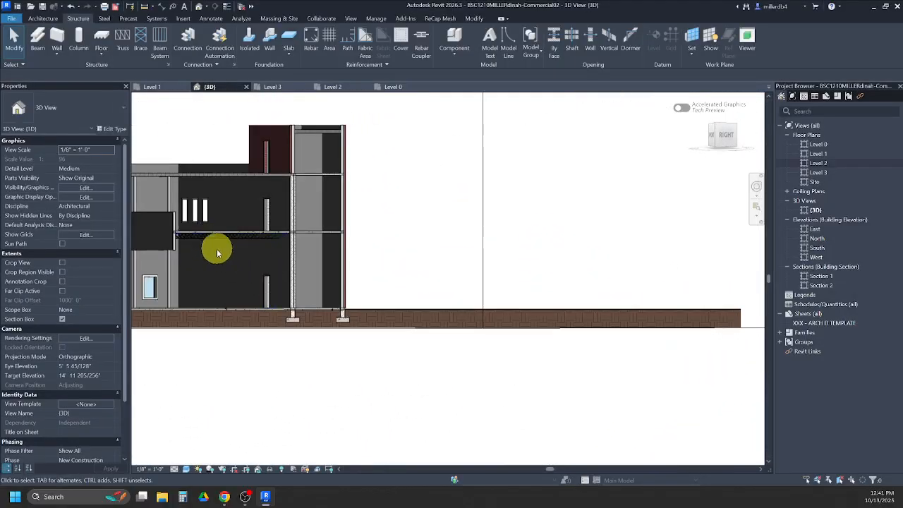
double_click(818, 172)
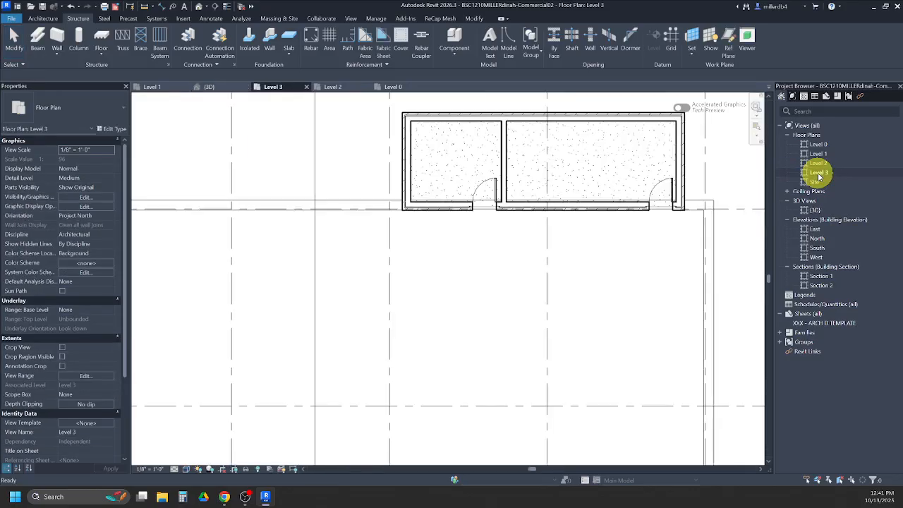
scroll(663, 237, down, 4)
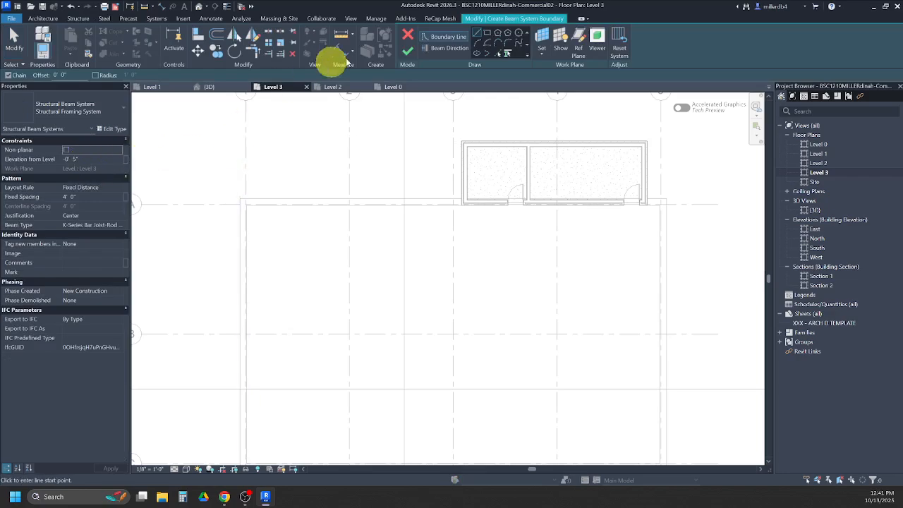
click(408, 33)
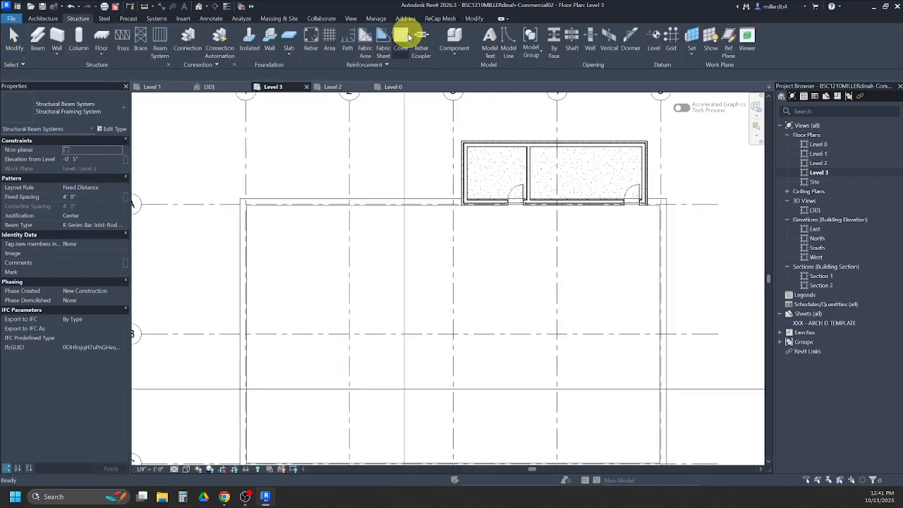
- Select the Level 3 insulated roof deck in the 3D view and check its thickness
click(210, 87)
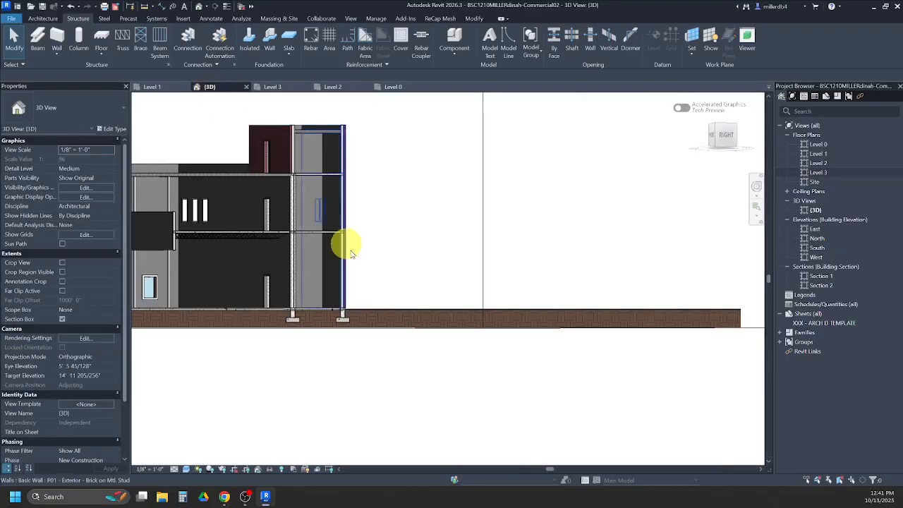
click(253, 178)
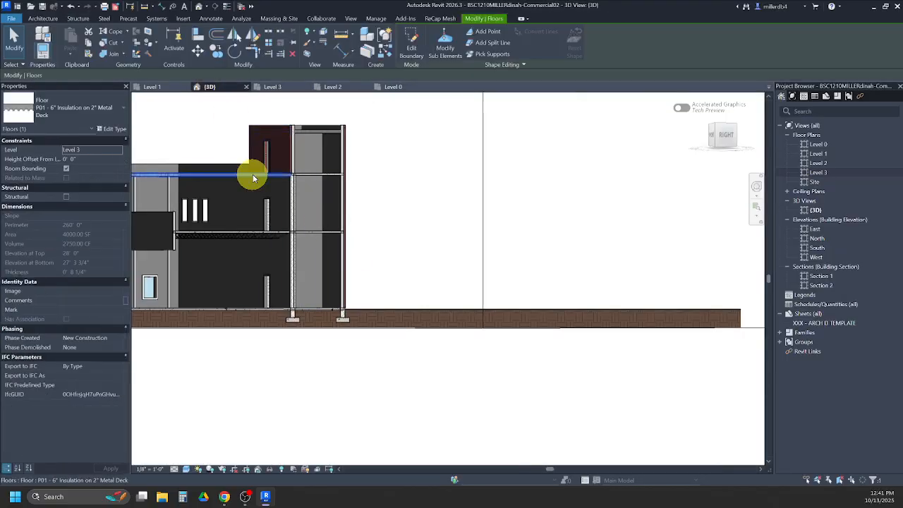
scroll(216, 179, up, 3)
key(Escape)
middle_drag(223, 191, 277, 216)
click(261, 209)
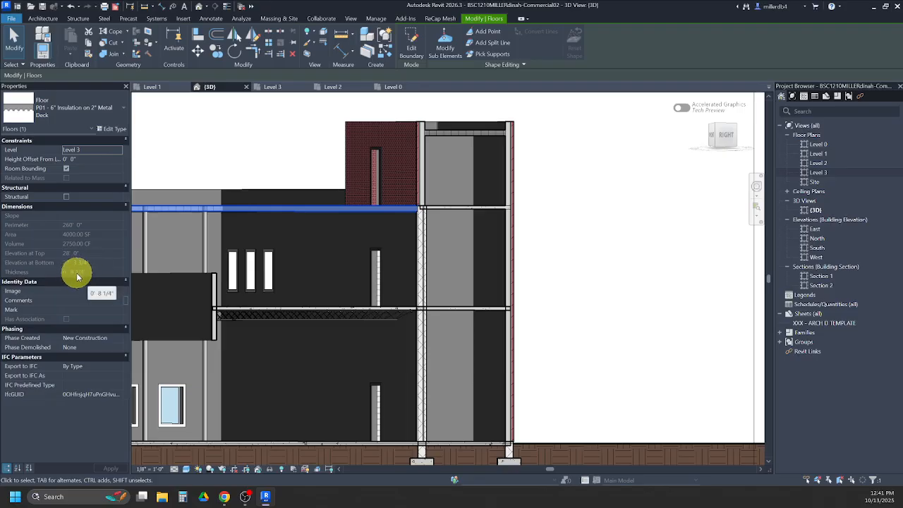
- Start a beam system on the Level 3 plan and set its elevation from level to -0' 8.25"
double_click(804, 172)
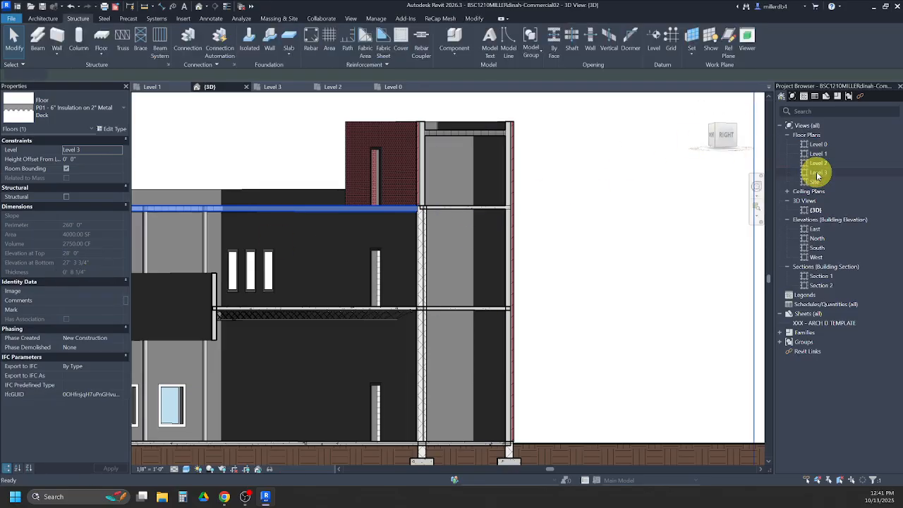
key(Escape)
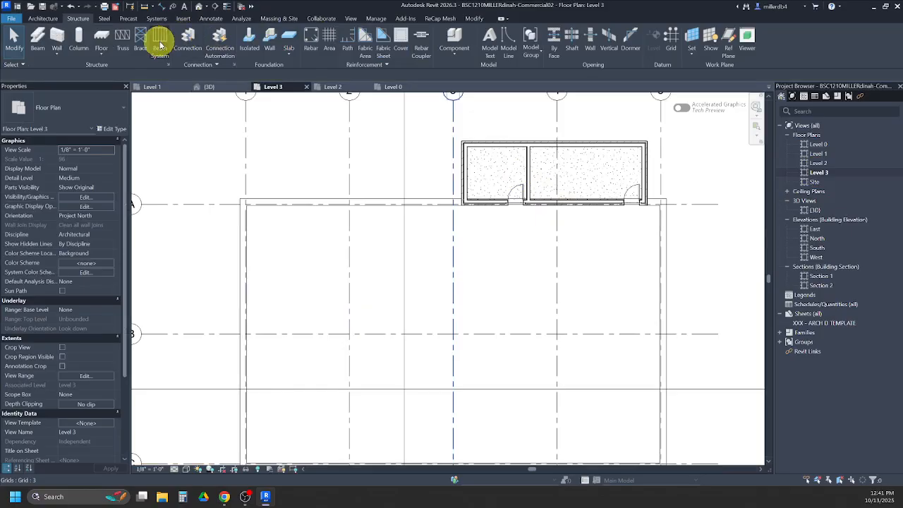
click(156, 44)
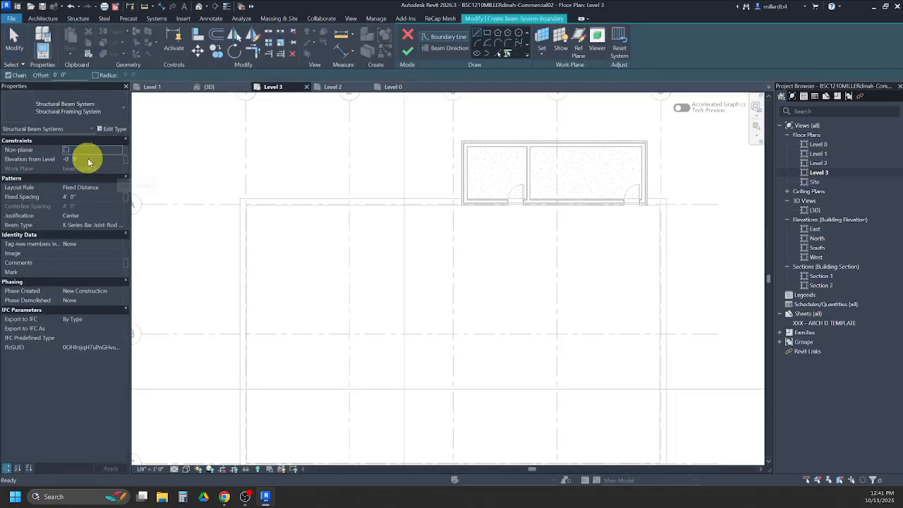
click(75, 160)
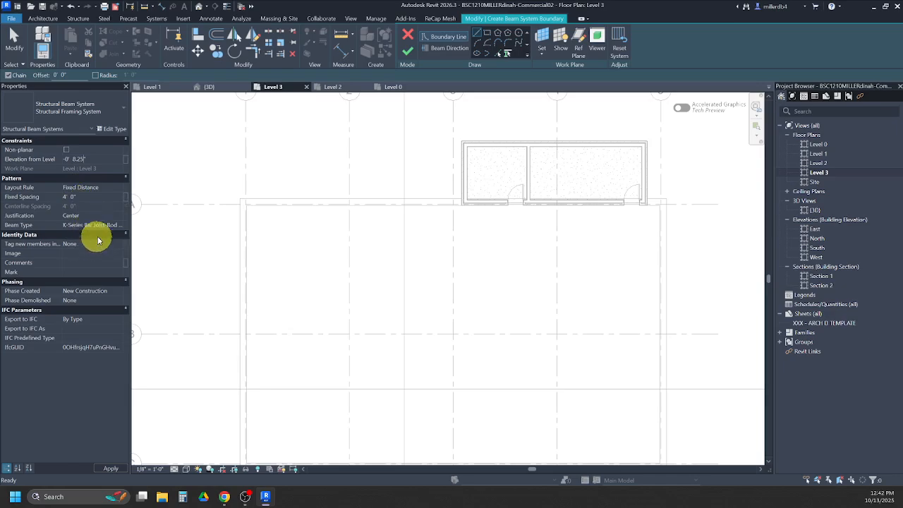
- Sketch a rectangular beam-system boundary on Level 3 from the grid A/1 intersection to the grid B/5 intersection
click(488, 32)
scroll(244, 204, up, 3)
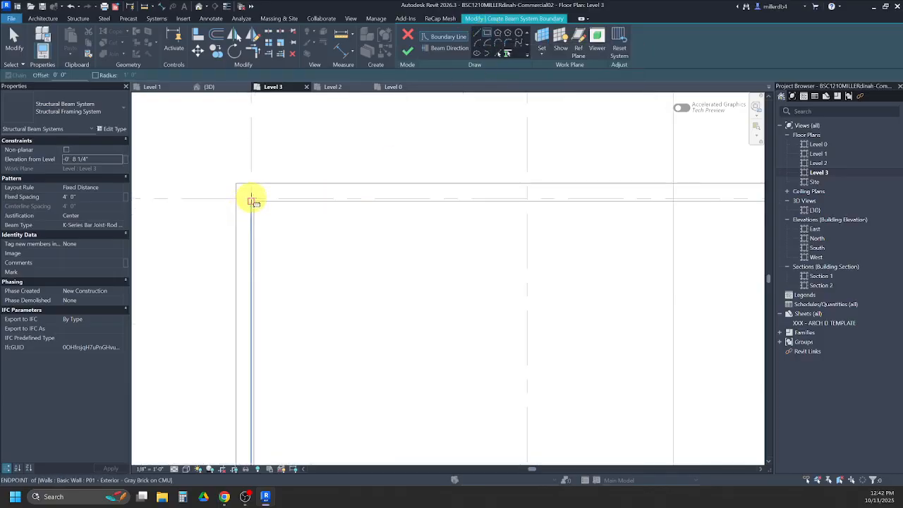
scroll(250, 199, up, 2)
click(250, 198)
scroll(254, 202, down, 5)
scroll(531, 305, up, 4)
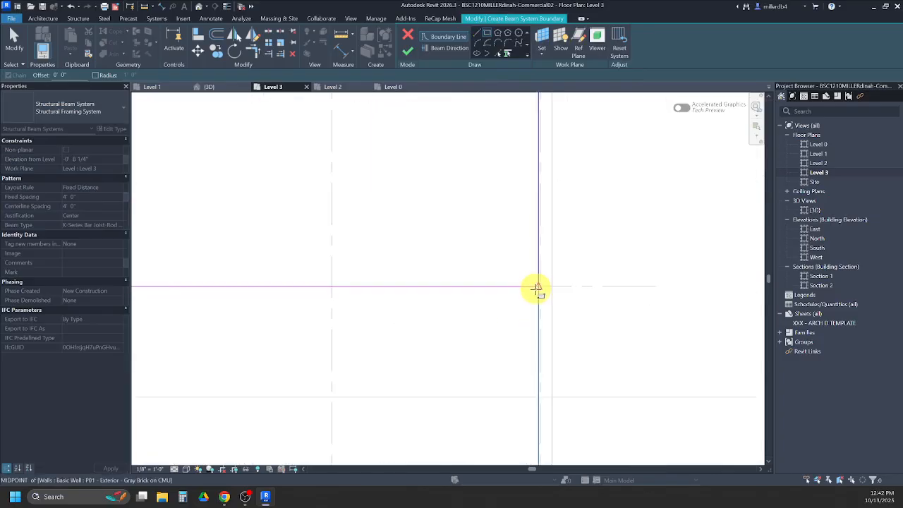
click(548, 283)
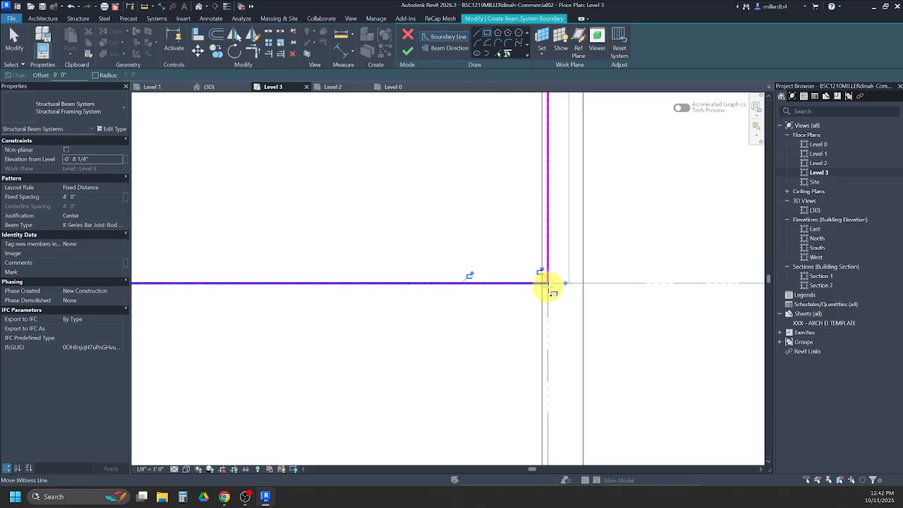
scroll(548, 285, down, 4)
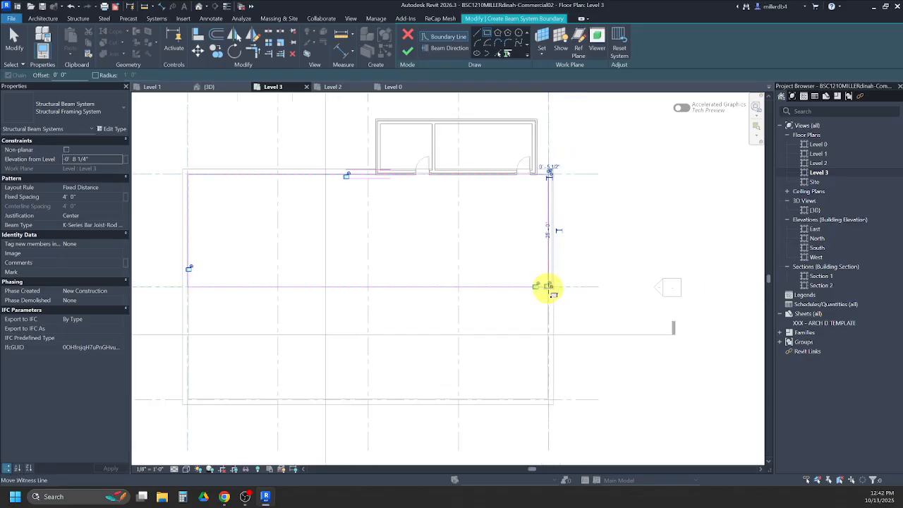
- Set the beam direction parallel to the east boundary line along grid 5 and finish the beam system between grids A and B
click(434, 50)
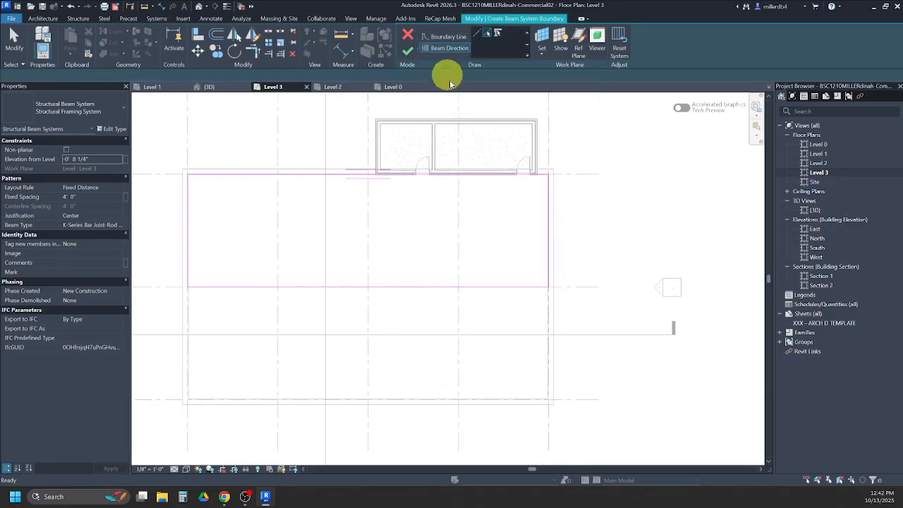
click(548, 231)
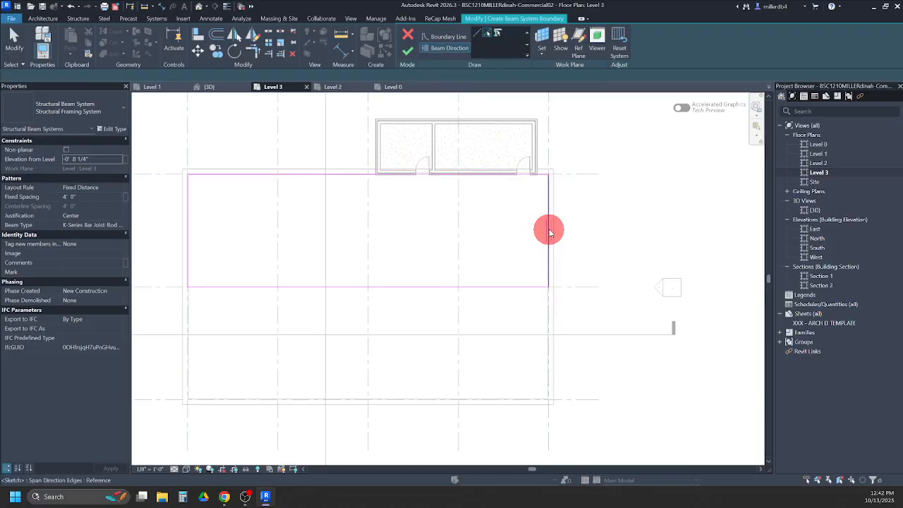
click(408, 53)
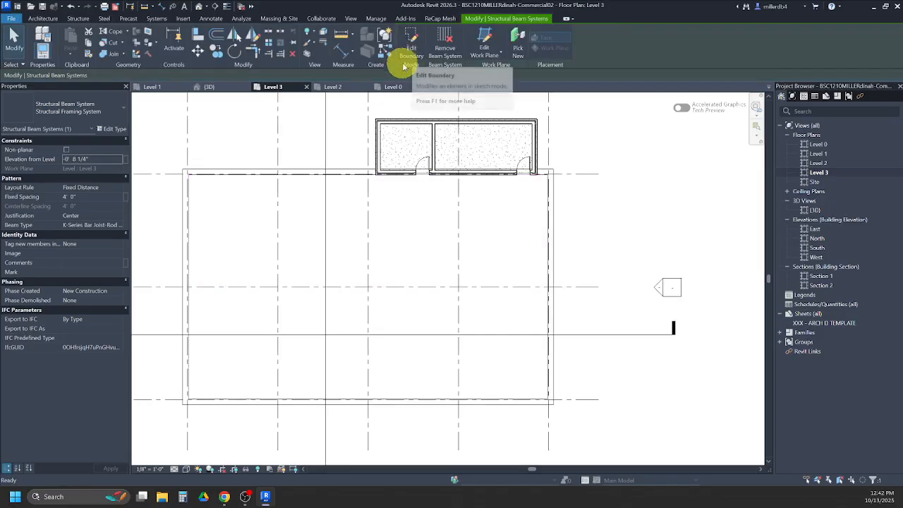
click(222, 155)
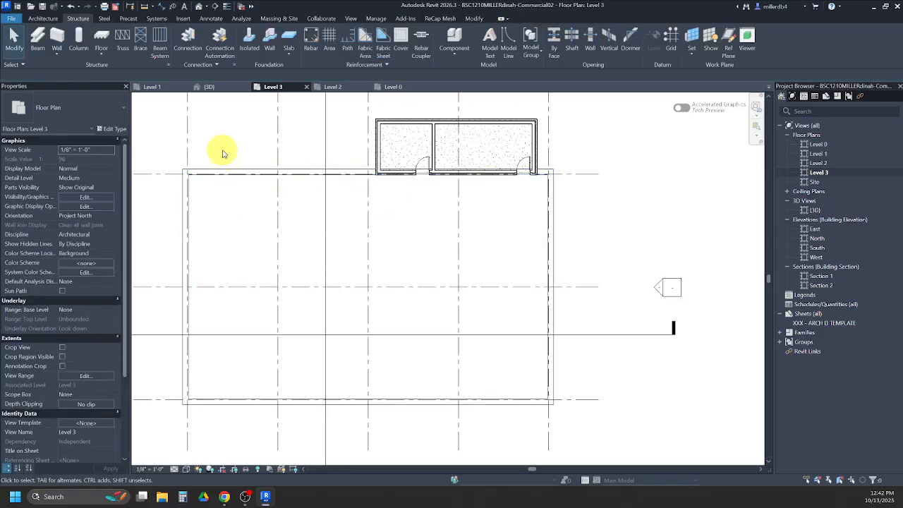
- Start a second Level 3 beam system and sketch its rectangular boundary from the grid B/1 intersection to the grid C/5 intersection
click(159, 41)
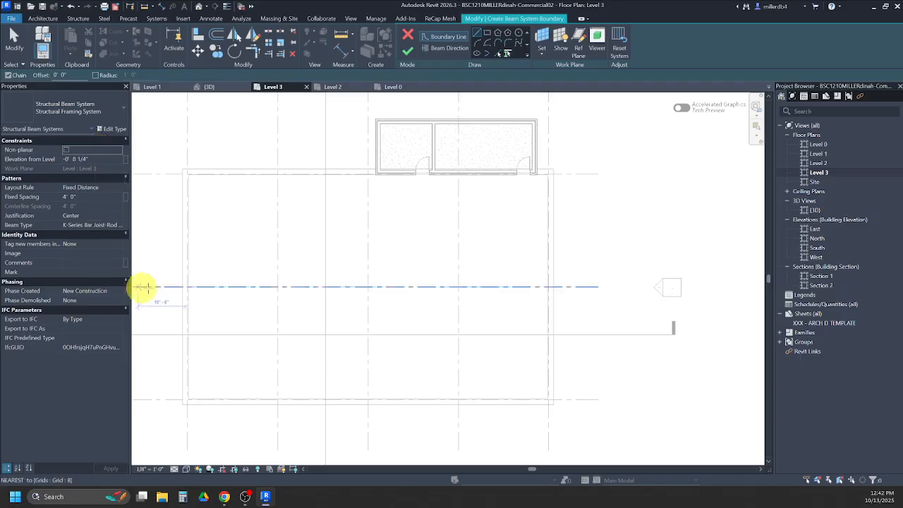
scroll(318, 266, up, 6)
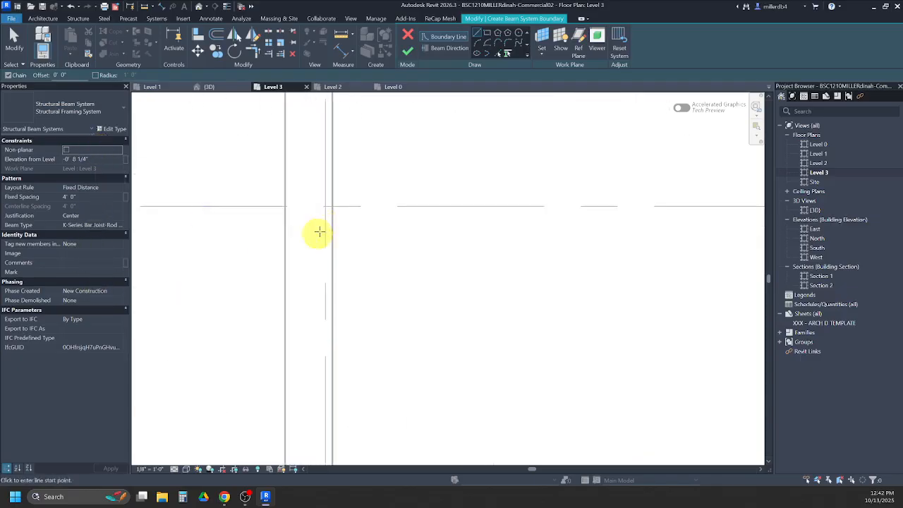
click(323, 207)
scroll(323, 205, down, 3)
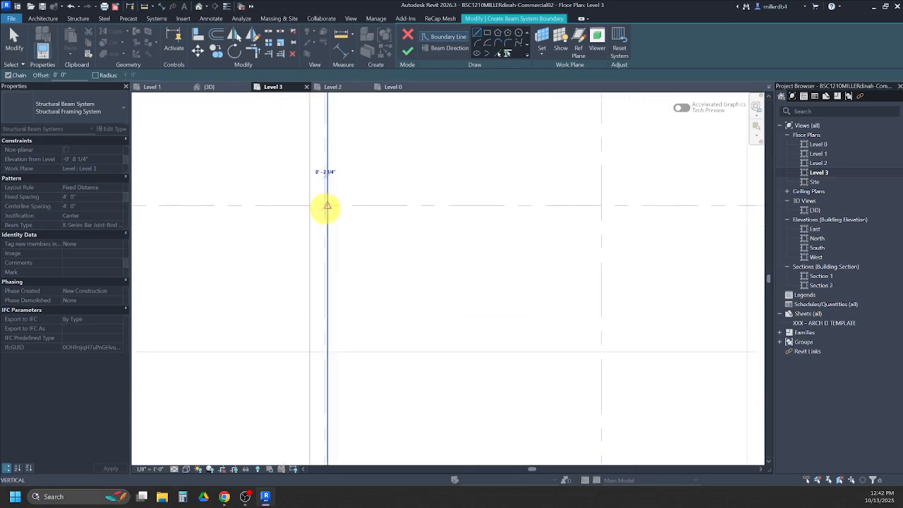
click(487, 34)
scroll(326, 206, up, 2)
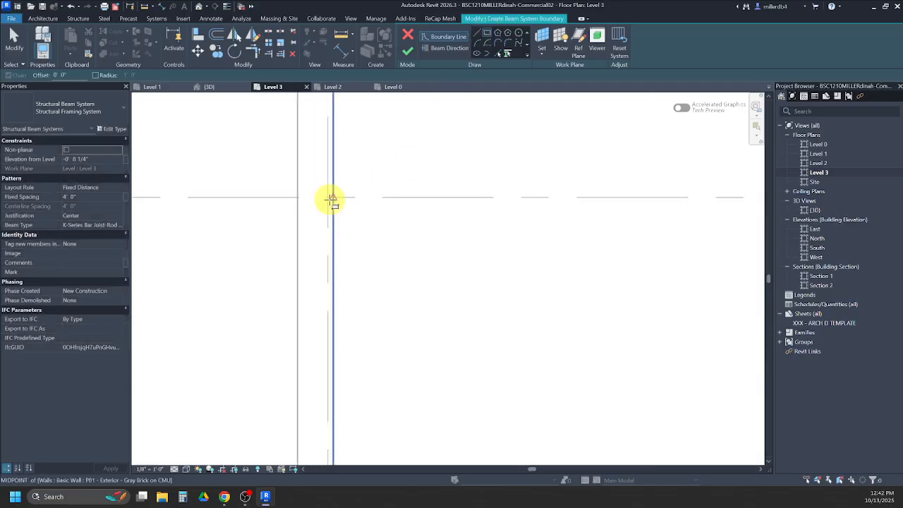
click(327, 198)
scroll(327, 198, down, 7)
middle_drag(491, 286, 366, 261)
scroll(488, 280, up, 8)
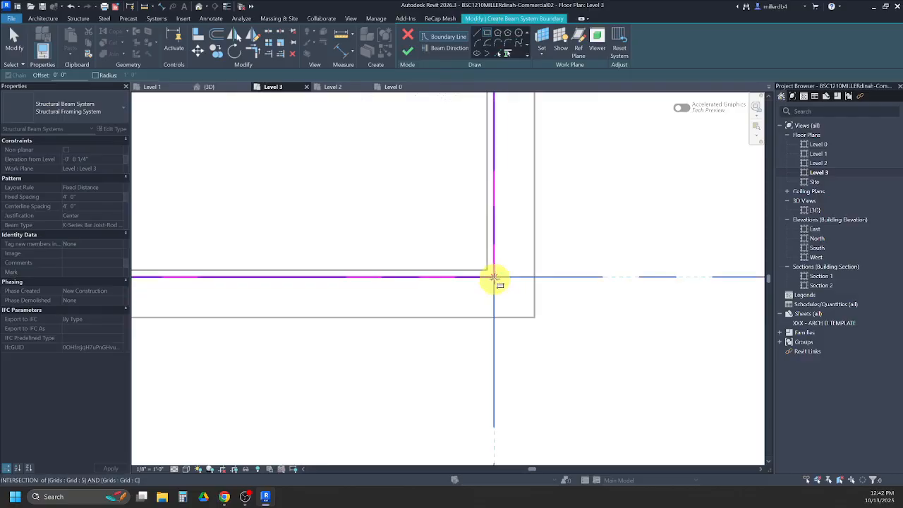
click(493, 277)
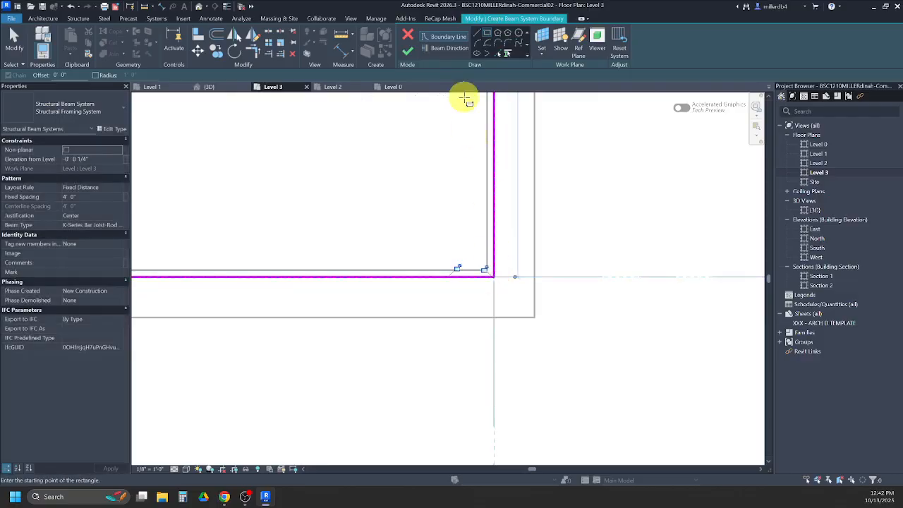
- Finish the beam system between grids B and C with joists parallel to the east boundary line, and inspect it in 3D
click(442, 49)
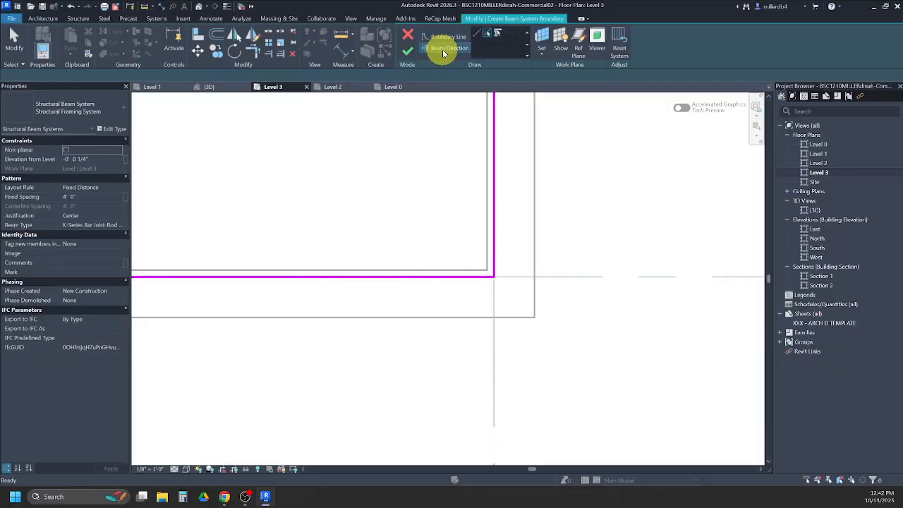
scroll(426, 145, down, 1)
scroll(439, 199, down, 3)
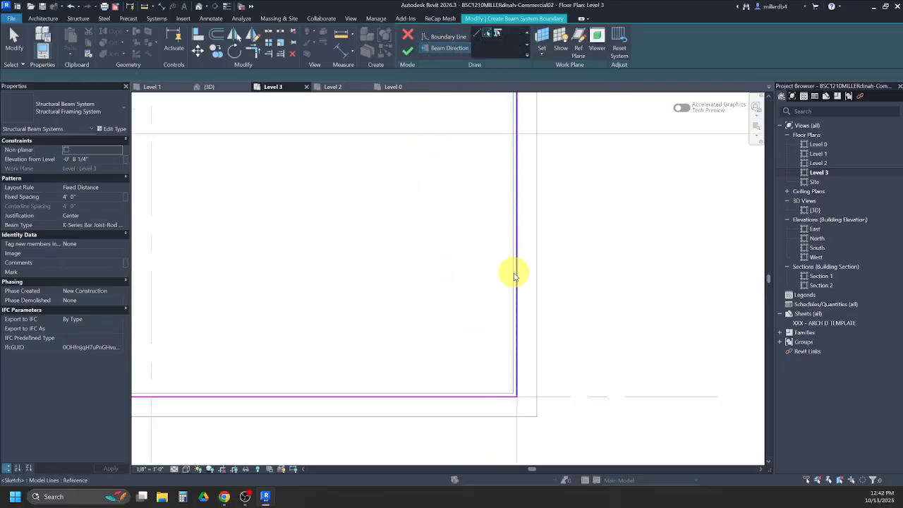
scroll(515, 264, down, 2)
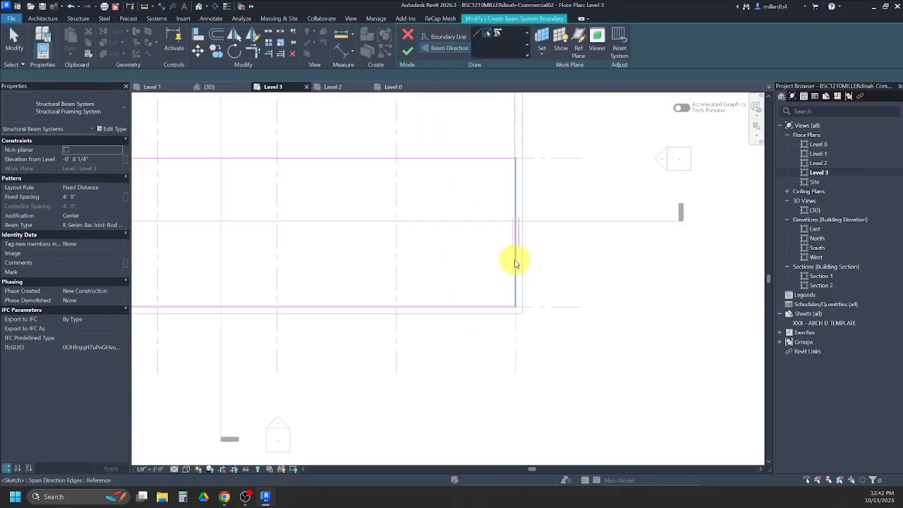
scroll(516, 265, down, 3)
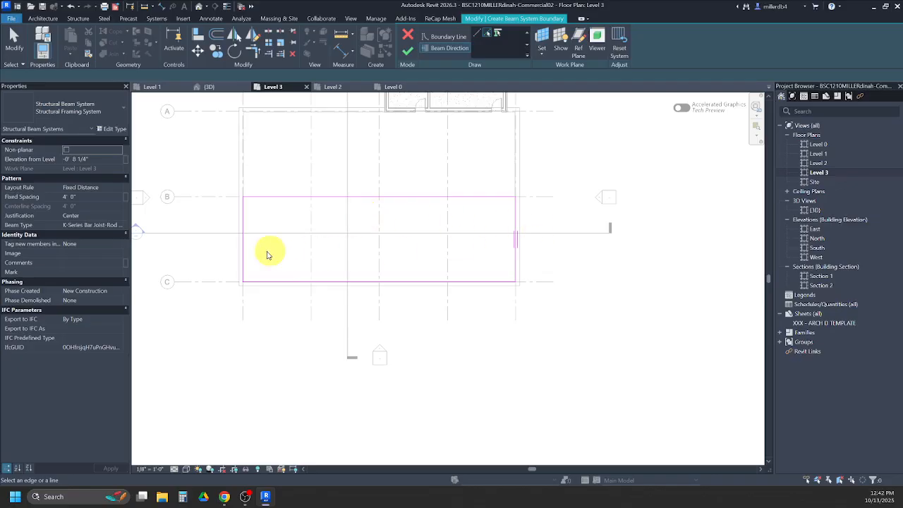
click(408, 52)
click(199, 7)
shift+middle_drag(282, 329, 309, 339)
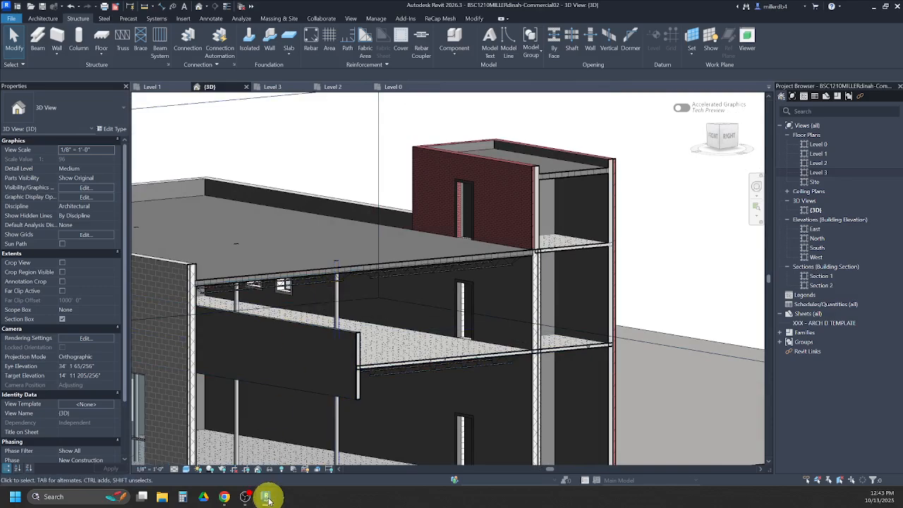
- Switch to the solution PDF in Chrome and examine the north-south section at 200%, looking at the joist supports along grid B
mouse_move(261, 491)
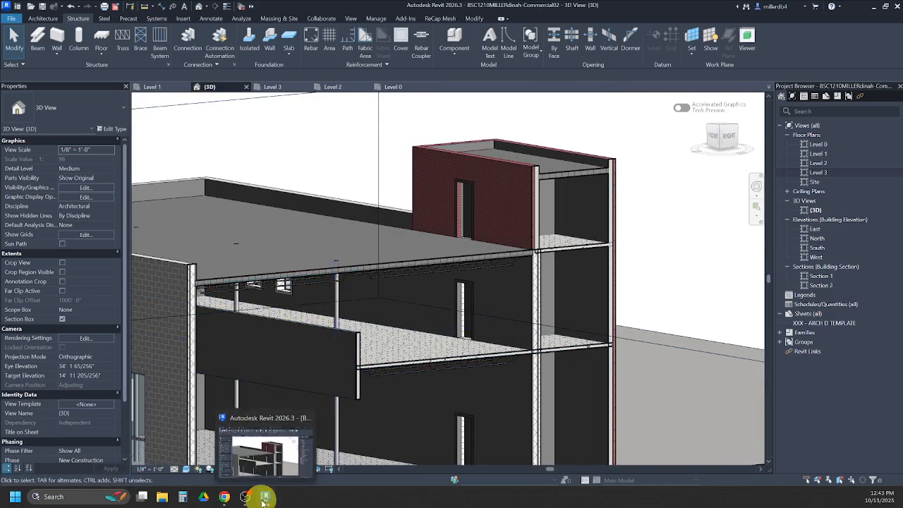
click(223, 497)
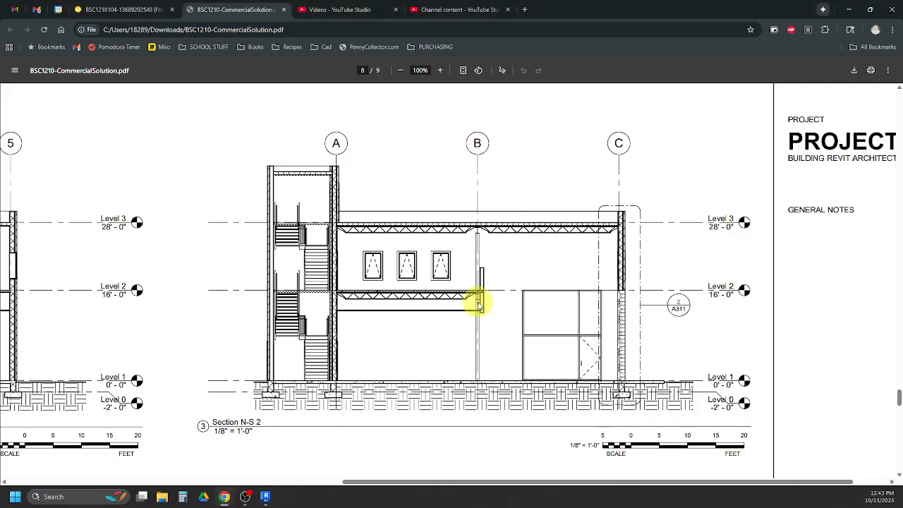
scroll(612, 411, down, 5)
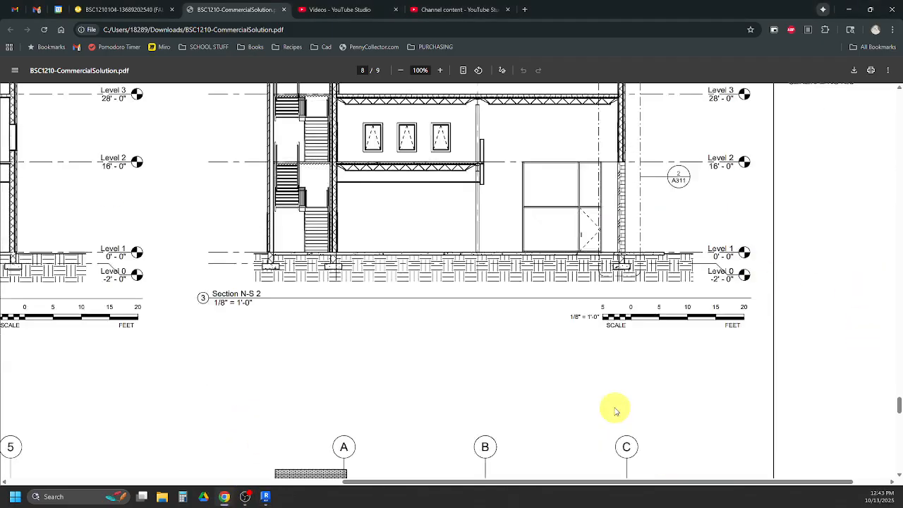
click(439, 70)
click(440, 70)
click(440, 70)
click(440, 70)
click(439, 70)
scroll(444, 427, down, 7)
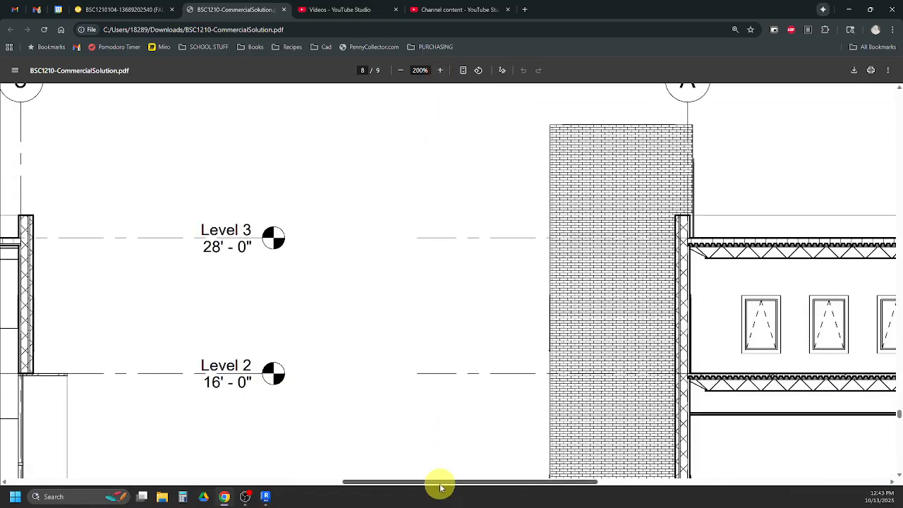
drag(484, 483, 589, 483)
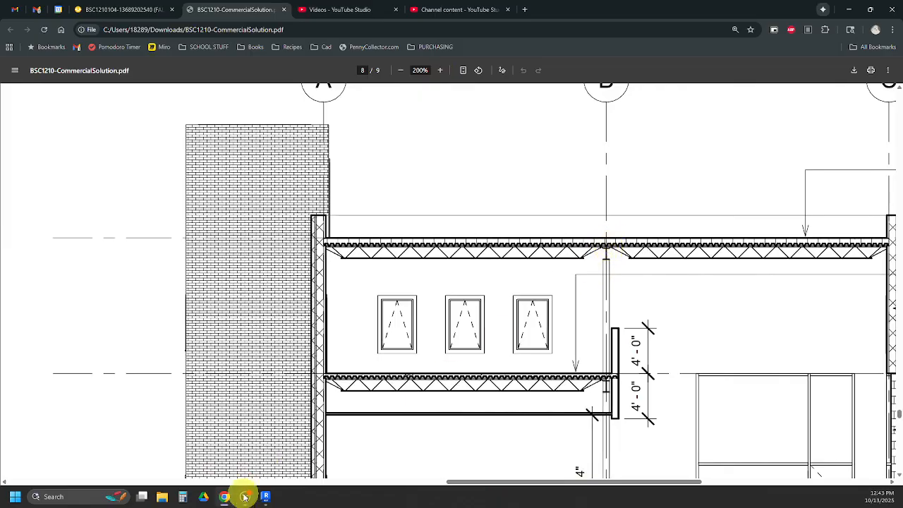
- Switch back to Revit, open the Section 2 view and examine where the Level 3 joists meet over the column at grid B
mouse_move(265, 496)
click(285, 449)
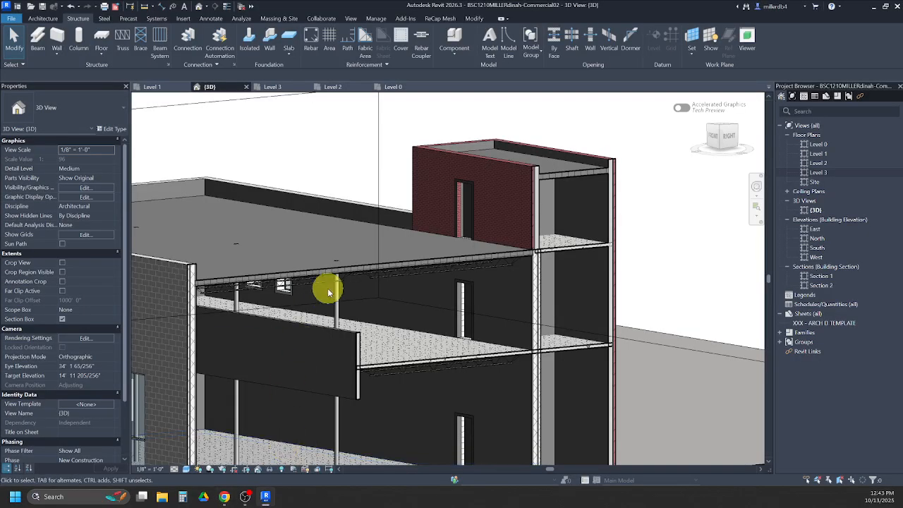
double_click(822, 283)
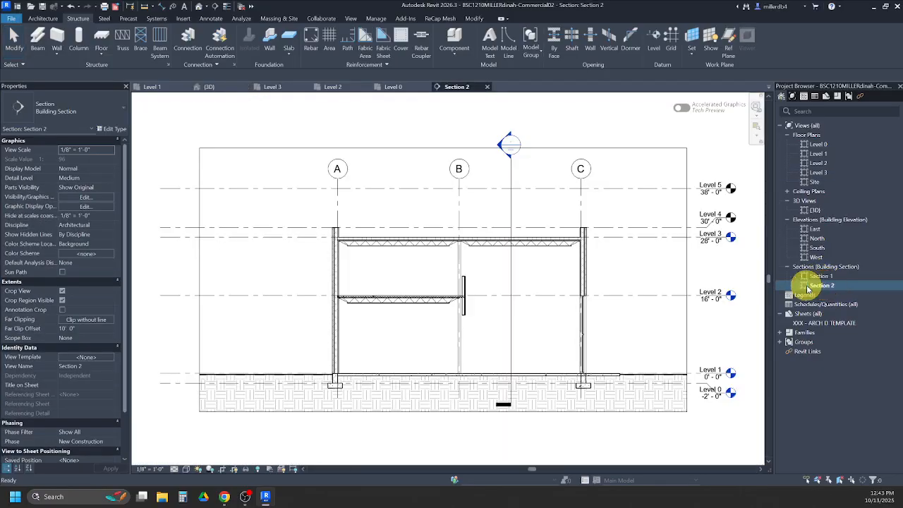
scroll(459, 237, up, 5)
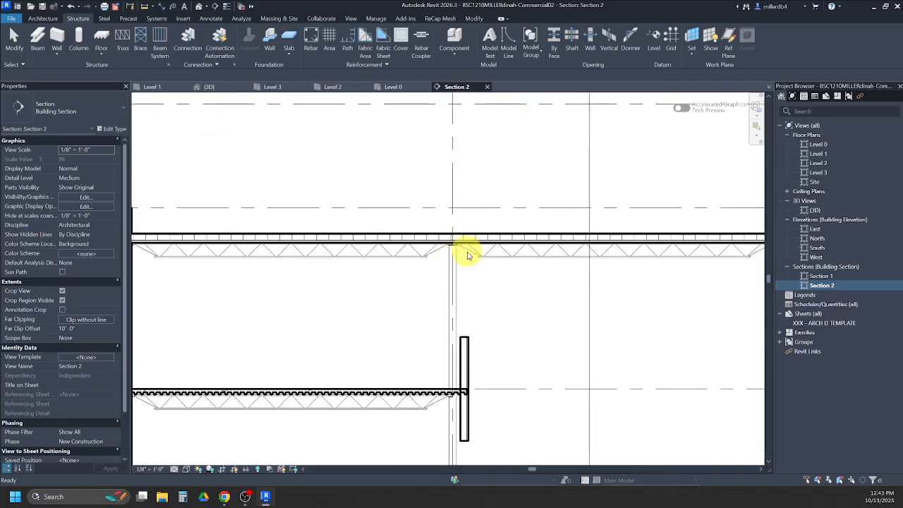
scroll(462, 261, up, 1)
scroll(462, 261, up, 3)
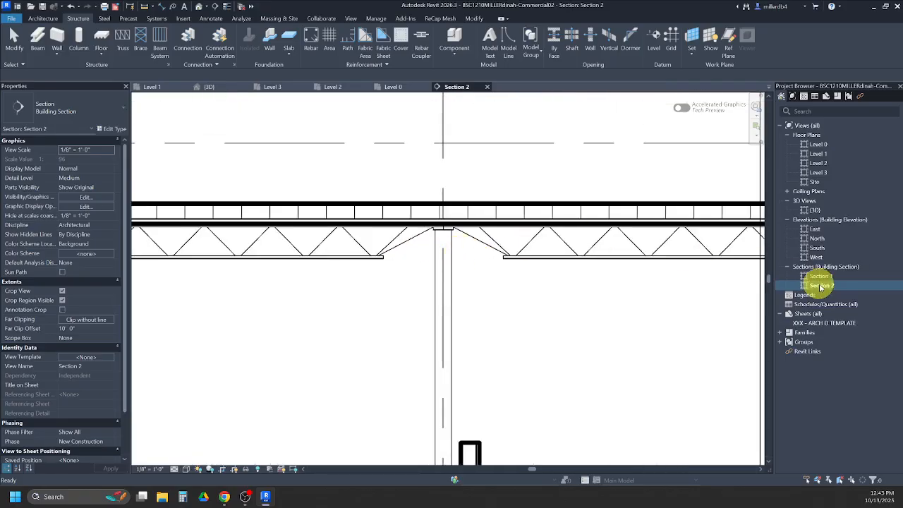
scroll(452, 205, up, 3)
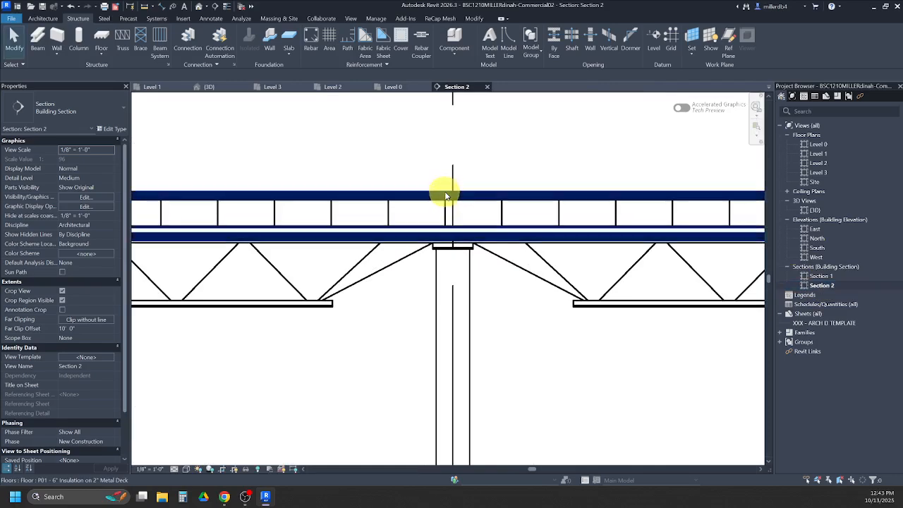
- Check the joist at the grid B column and measure from the top of the roof deck to the underside of the joist seat
click(445, 247)
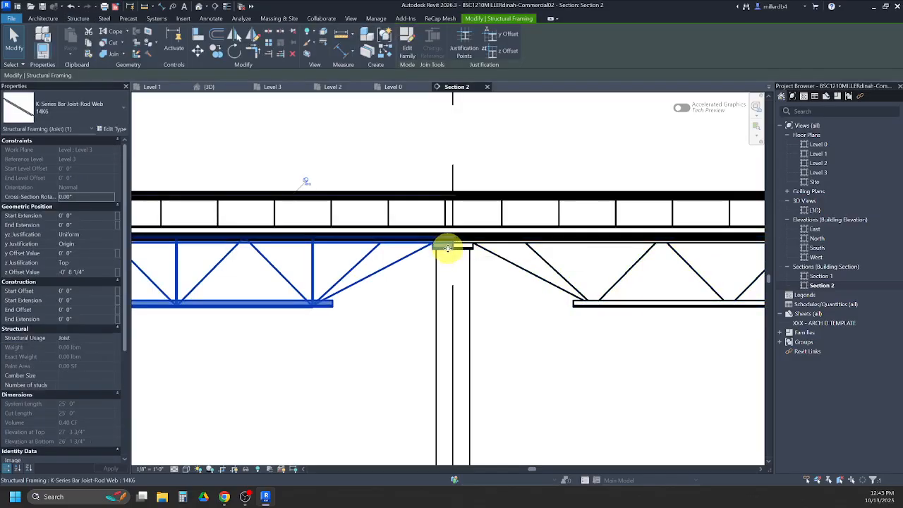
key(Escape)
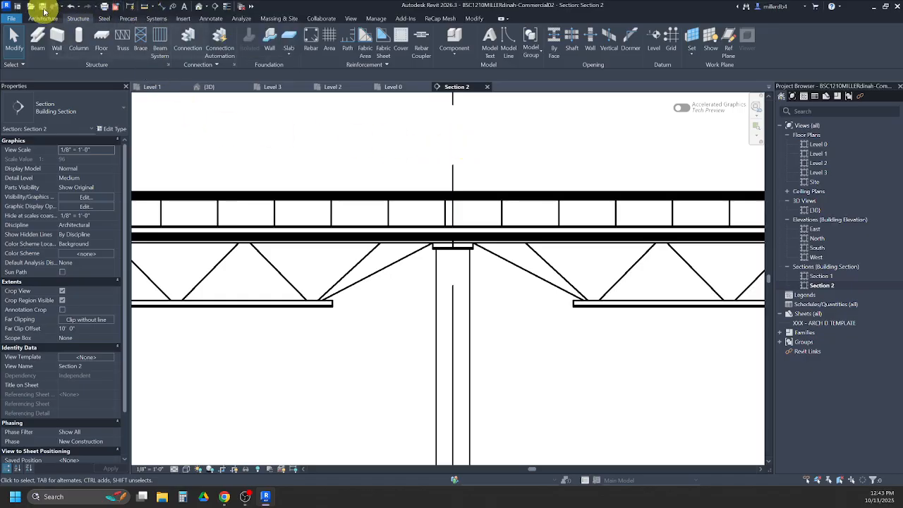
click(145, 7)
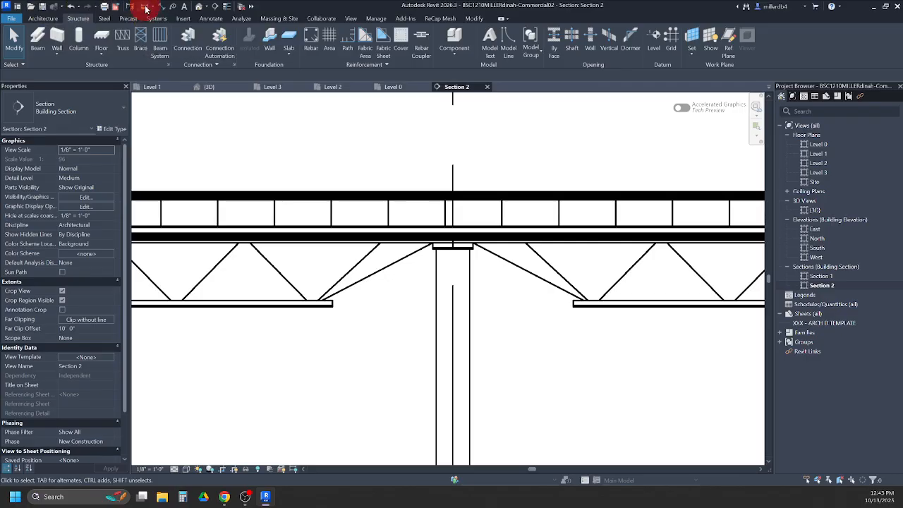
click(444, 195)
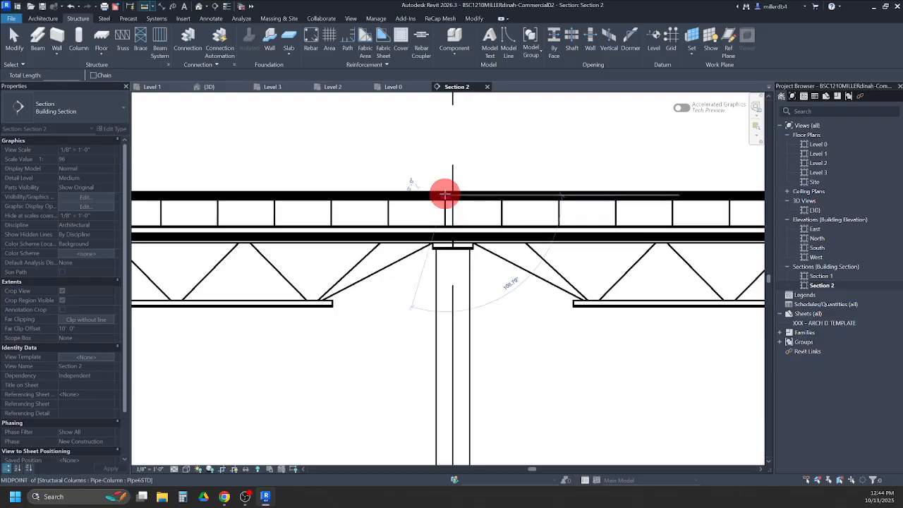
scroll(444, 248, up, 2)
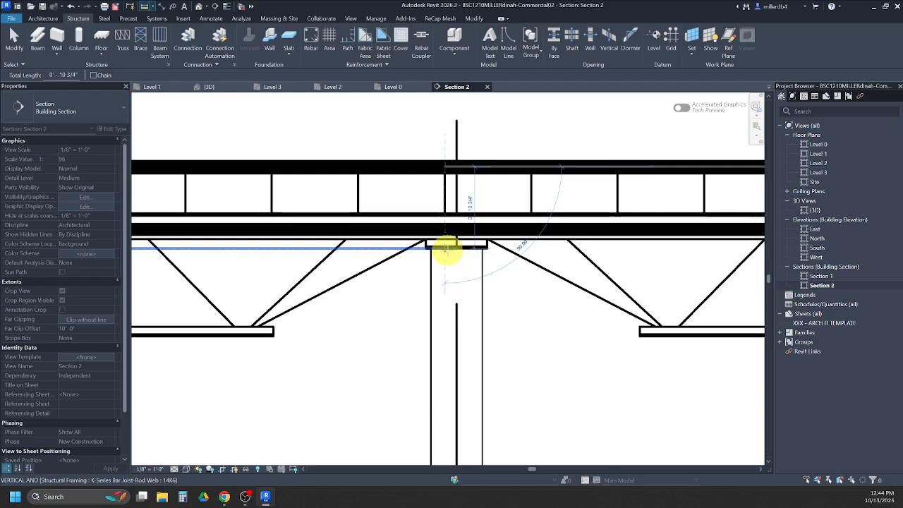
- Place a W12X26 beam along grid B on Level 3 from grid 1 to grid 5 with z offset -0' 10 3/4", and check it in 3D
double_click(817, 173)
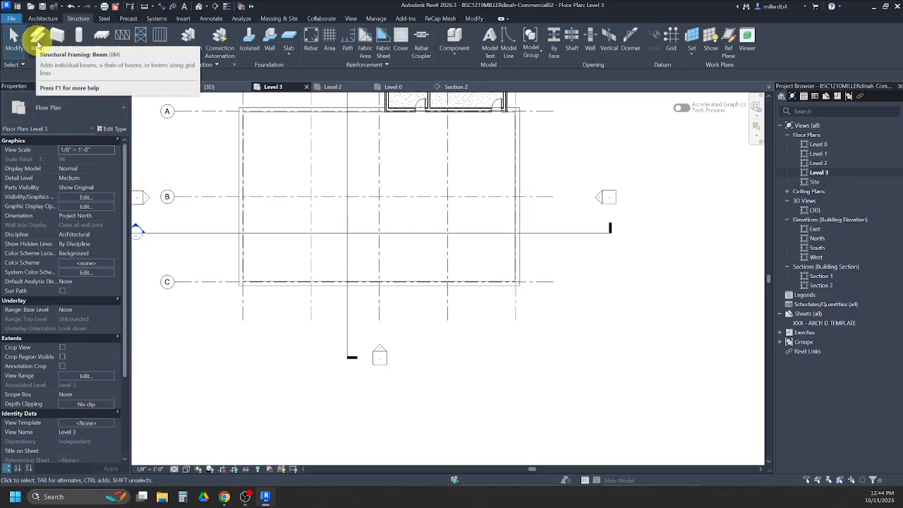
click(39, 39)
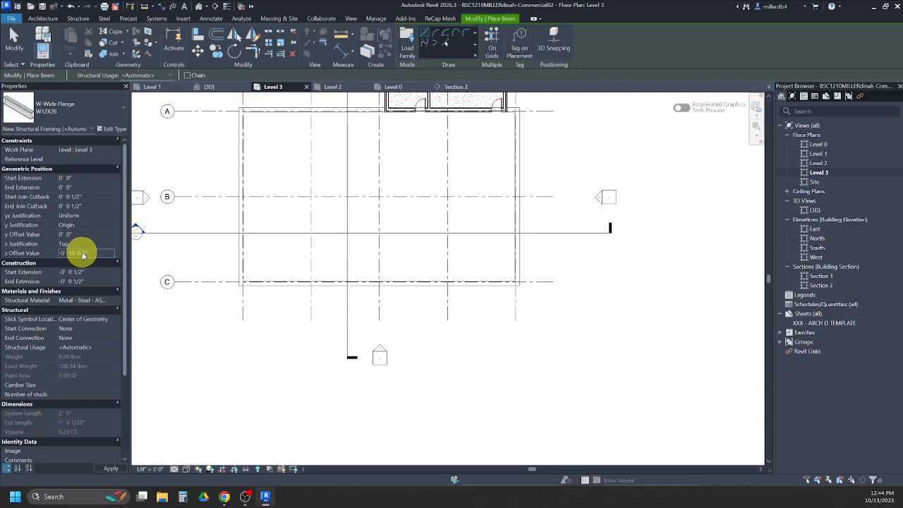
scroll(235, 205, up, 5)
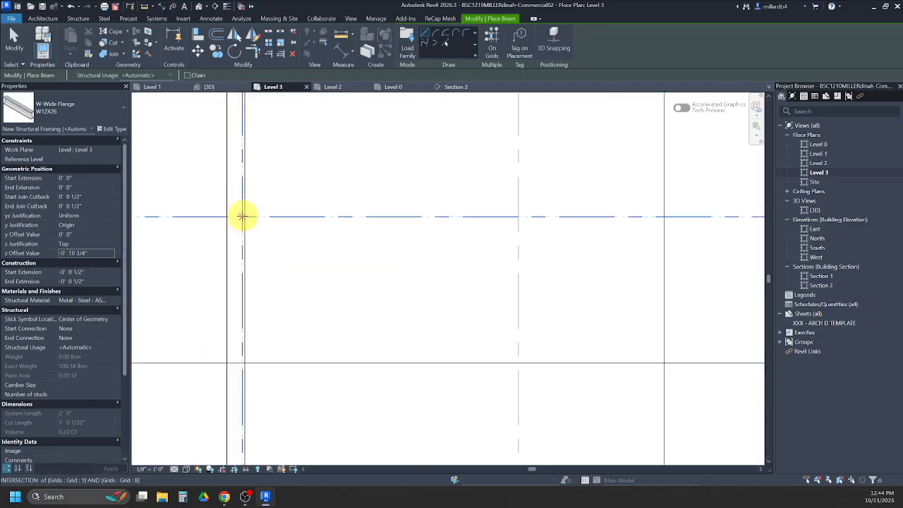
click(241, 216)
scroll(243, 216, down, 3)
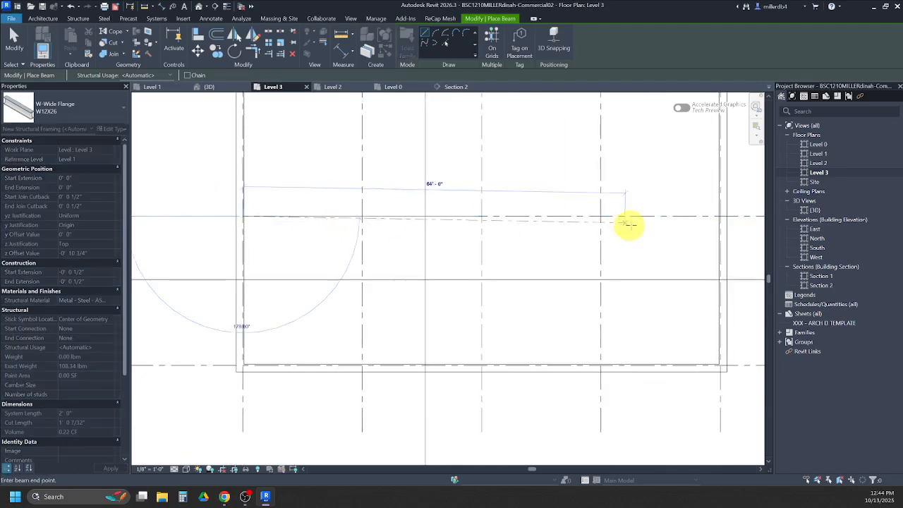
scroll(715, 217, up, 3)
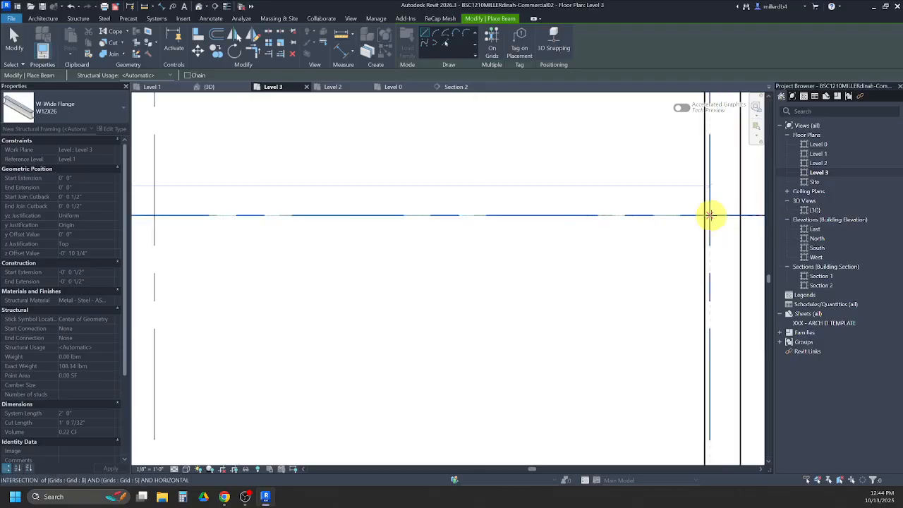
click(709, 215)
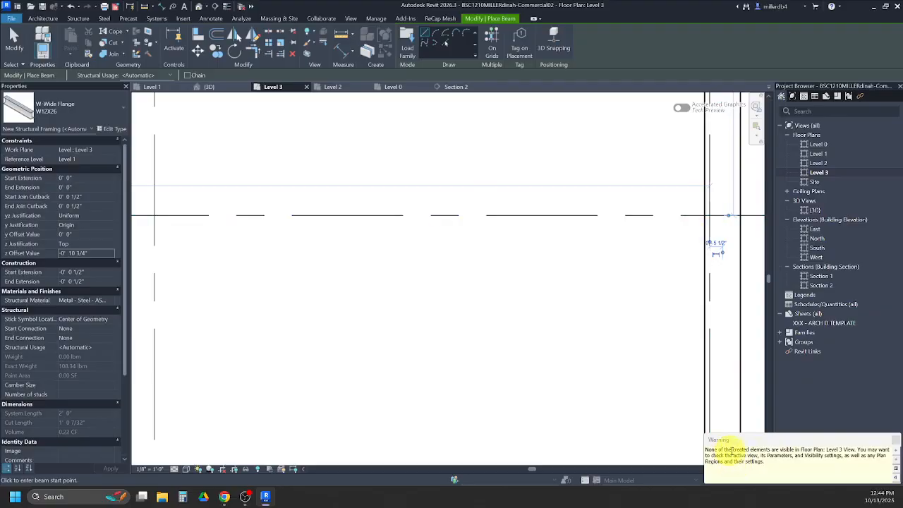
click(200, 9)
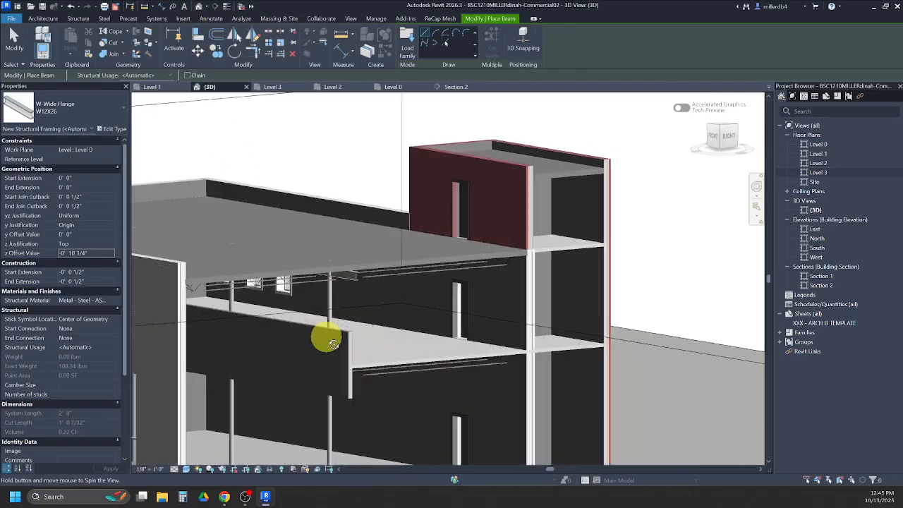
mouse_move(320, 333)
shift+middle_down()
mouse_move(286, 313)
mouse_move(334, 323)
shift+middle_up()
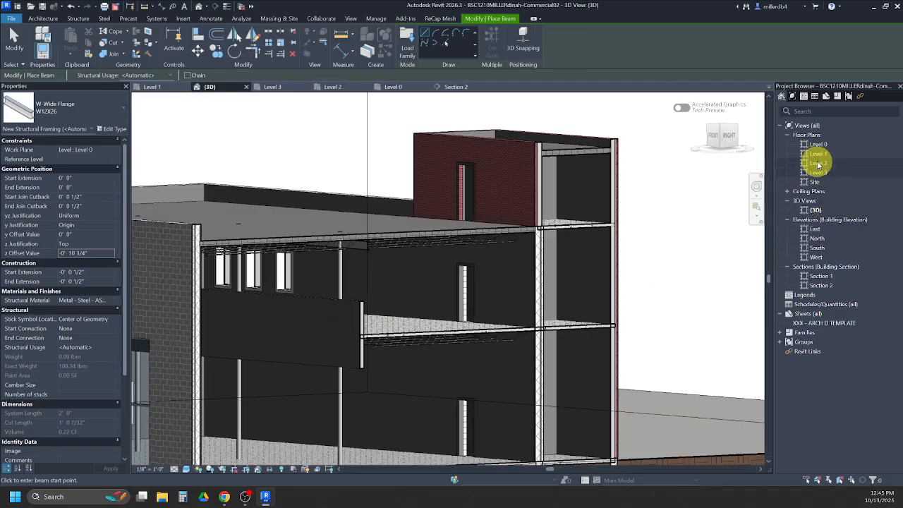
- Open the Section 2 view and examine the end of the Level 2 joist at the grid B column
click(820, 286)
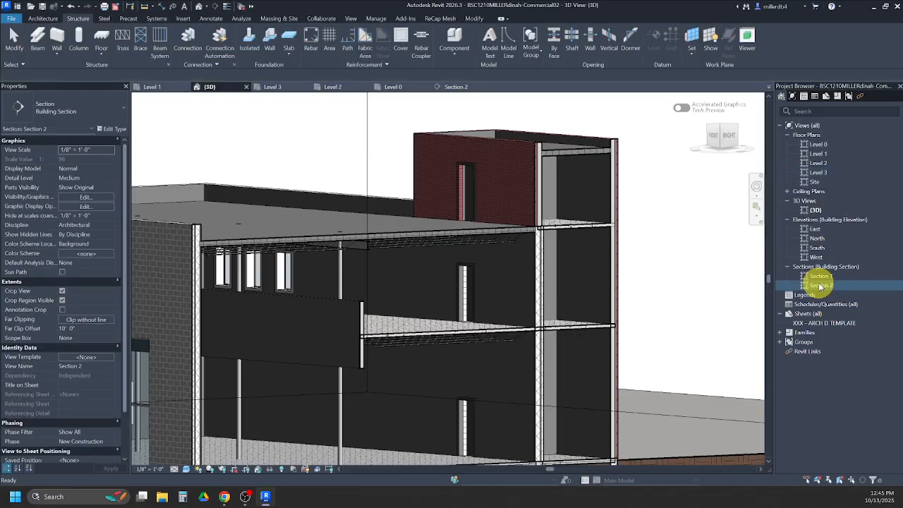
click(859, 283)
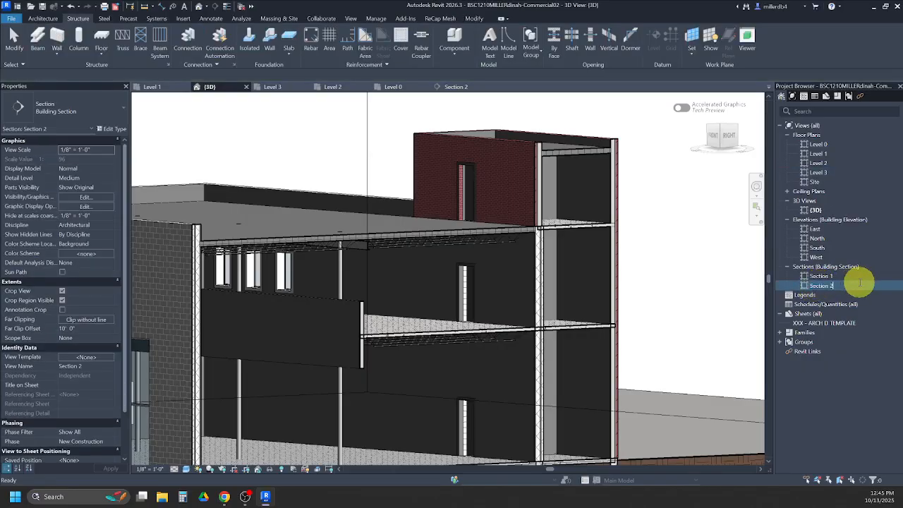
double_click(818, 285)
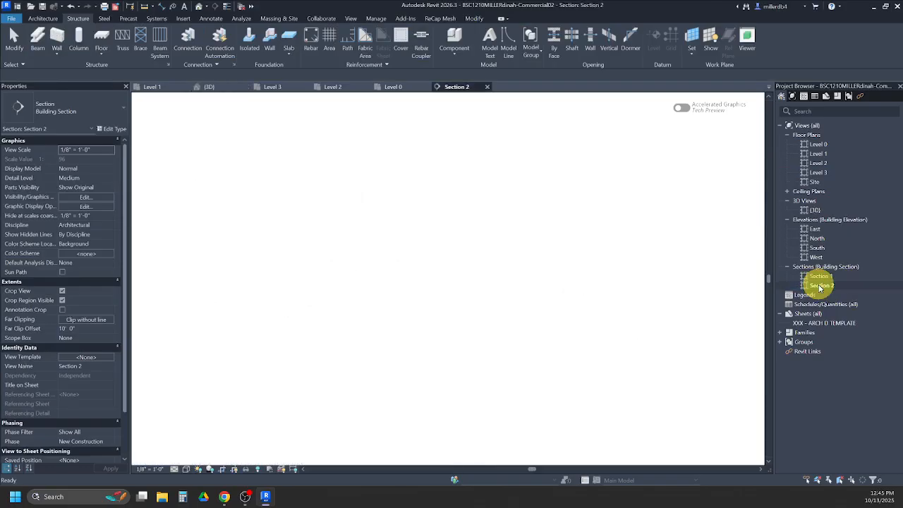
scroll(512, 334, down, 3)
middle_drag(524, 378, 490, 172)
scroll(466, 282, up, 5)
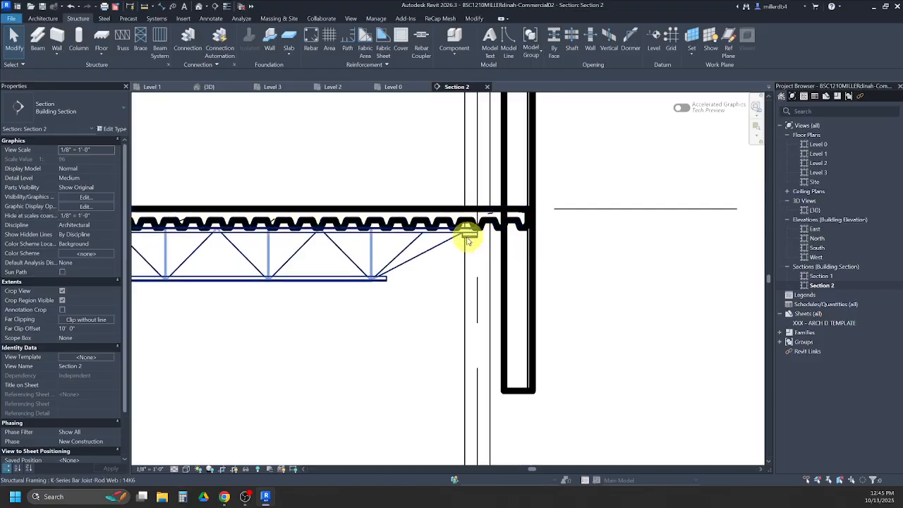
- Measure from the top of the Level 2 floor to the underside of the joist seat at grid B
click(144, 7)
scroll(469, 206, up, 3)
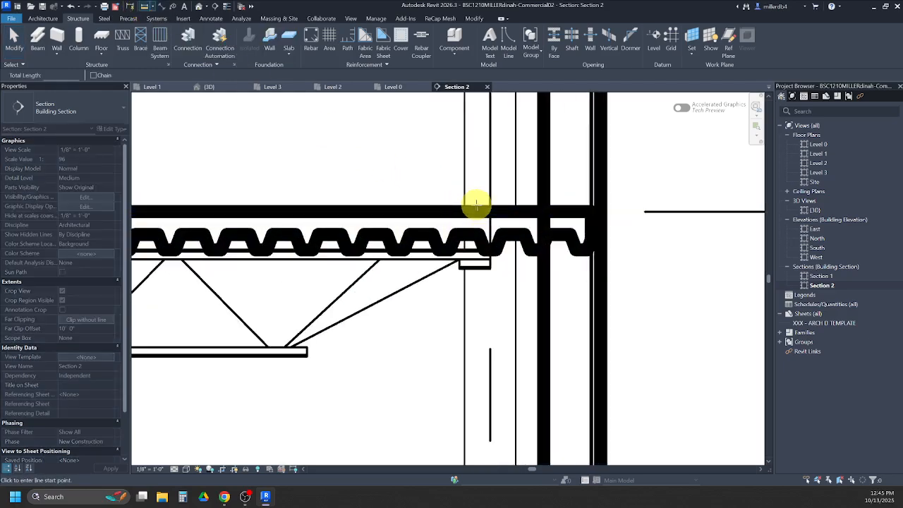
click(472, 211)
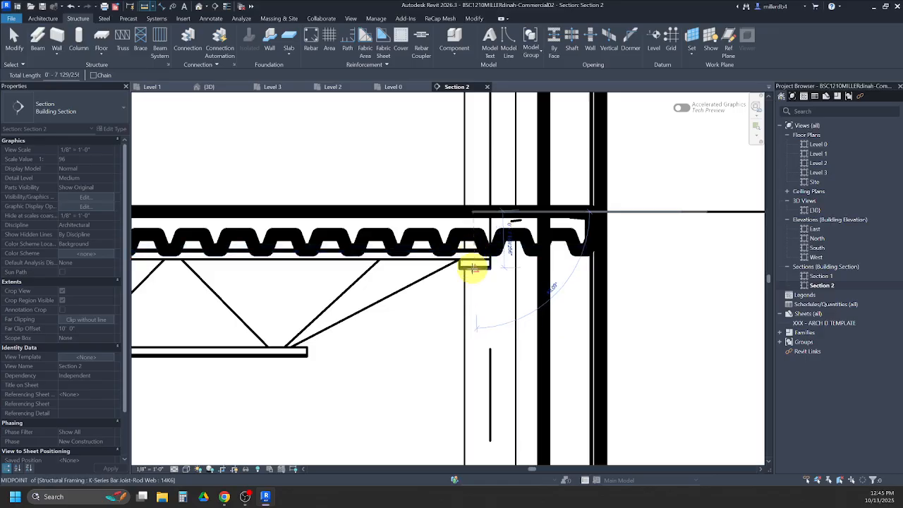
scroll(474, 269, up, 2)
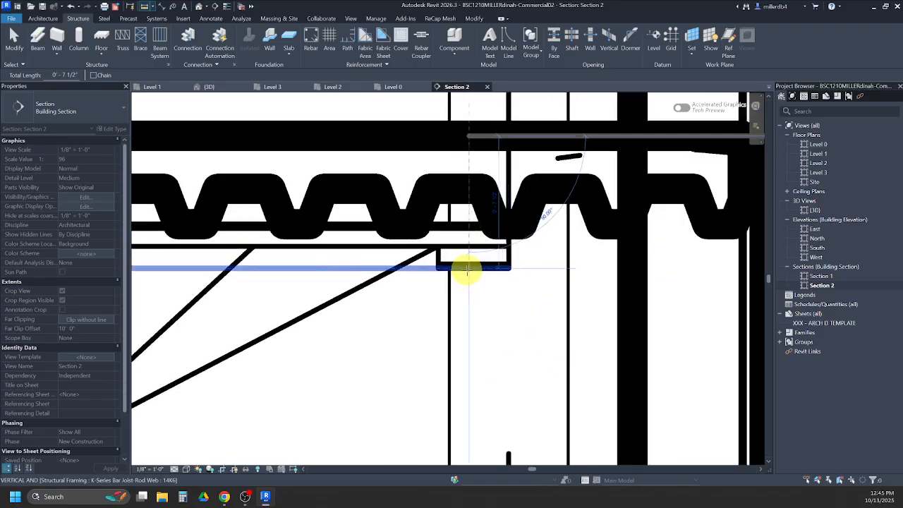
scroll(466, 270, down, 3)
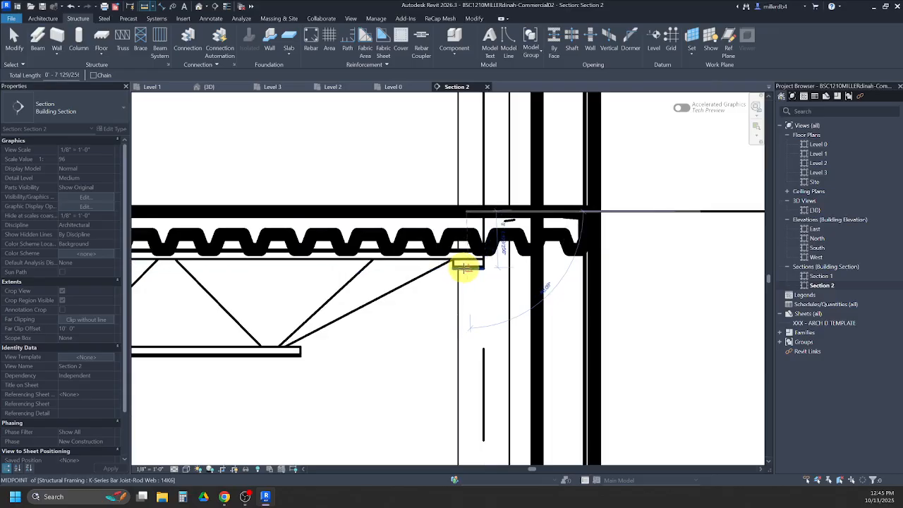
scroll(463, 268, up, 2)
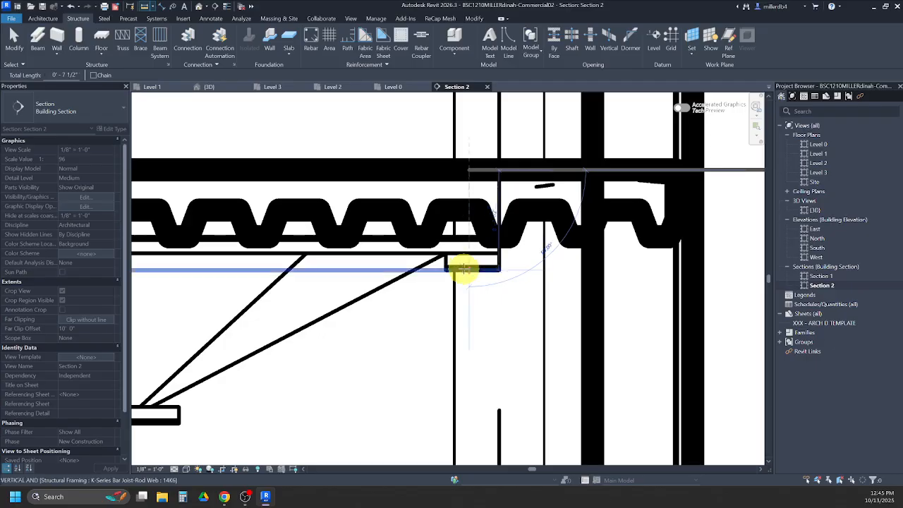
click(463, 268)
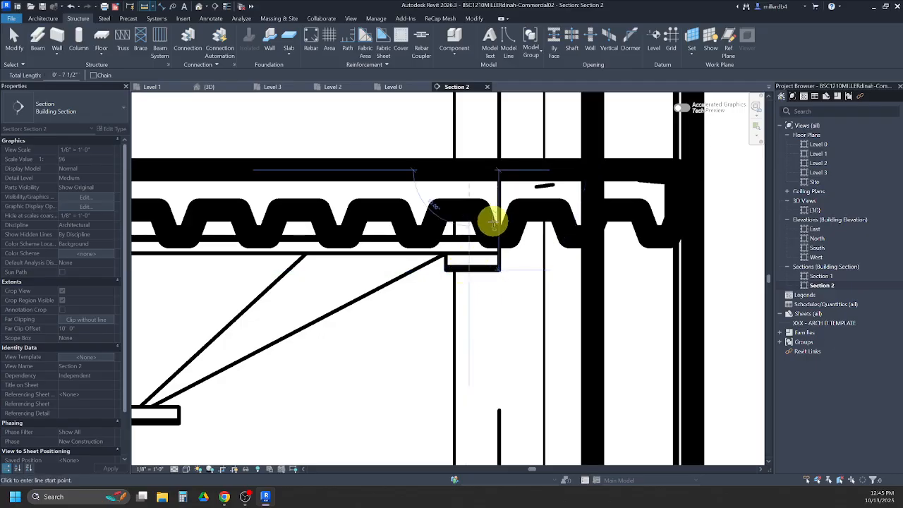
scroll(493, 219, up, 5)
scroll(491, 267, down, 6)
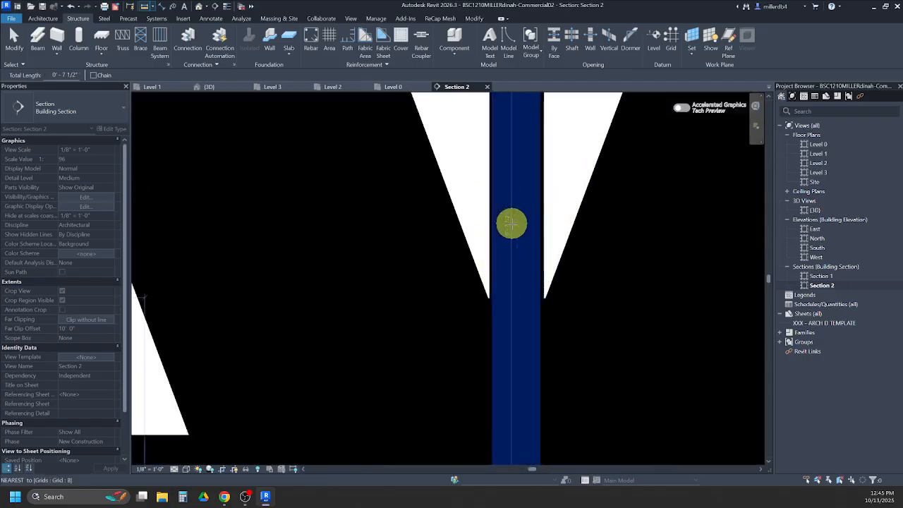
key(Escape)
key(Escape)
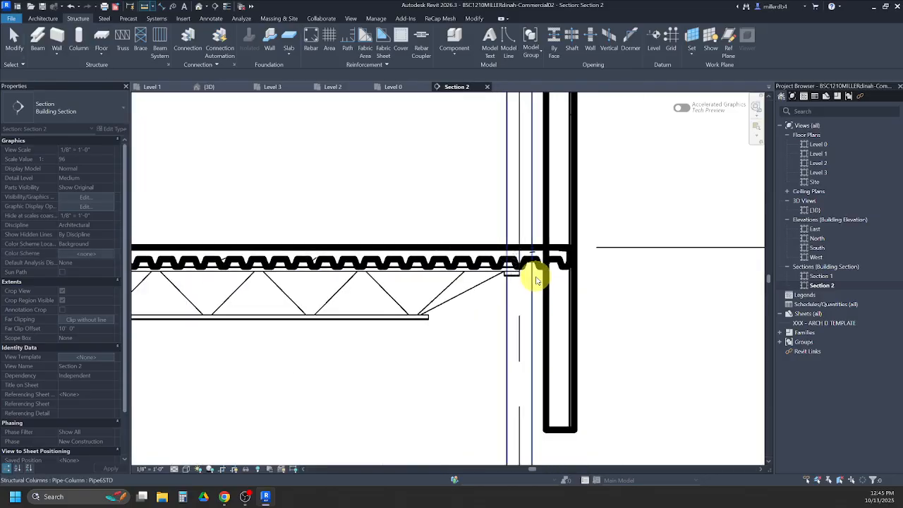
- Place a W12X26 beam along grid B on Level 2 from grid 1 to grid 5 with z offset -0' 7 1/2"
double_click(820, 163)
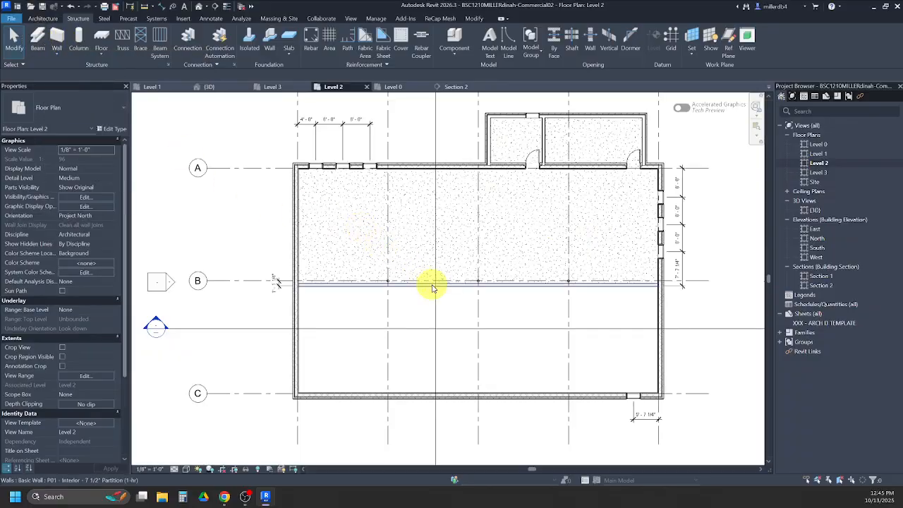
key(b)
key(m)
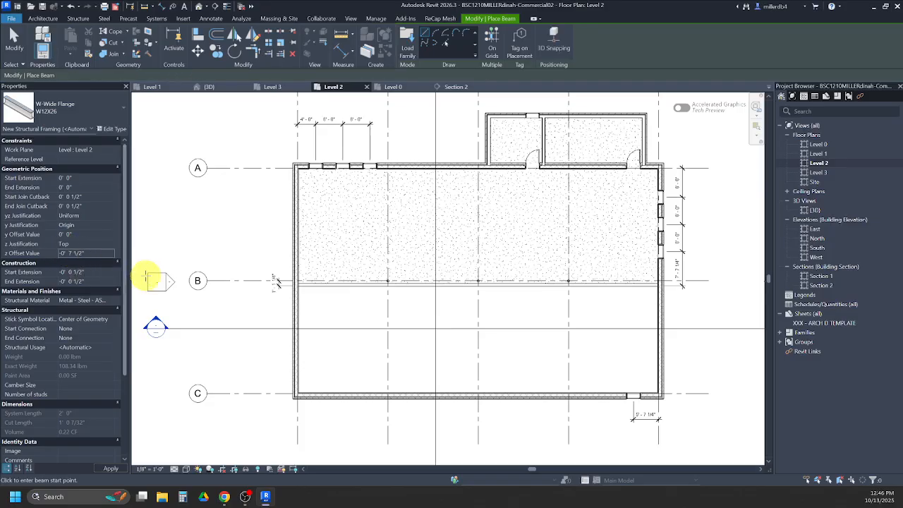
scroll(169, 278, up, 3)
scroll(366, 275, up, 2)
scroll(370, 274, up, 2)
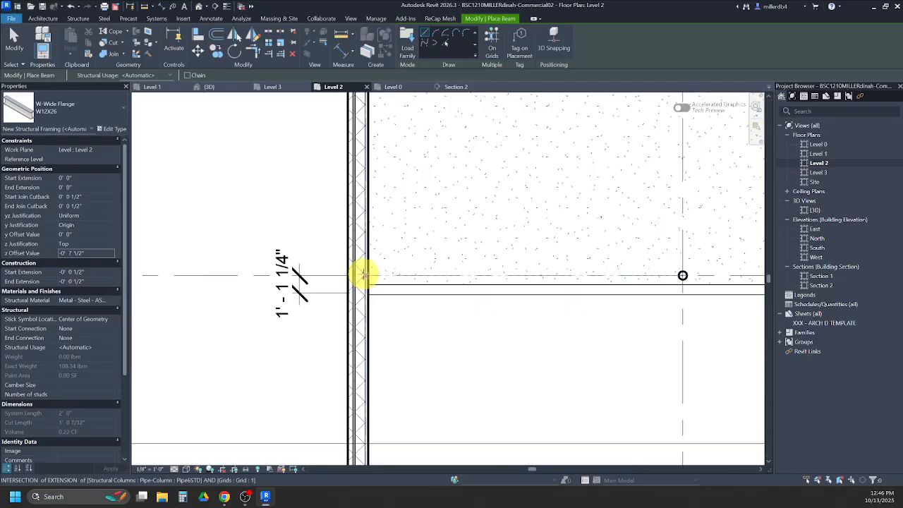
click(364, 275)
scroll(528, 272, down, 5)
scroll(560, 278, right, 2)
scroll(520, 281, up, 3)
scroll(604, 279, up, 3)
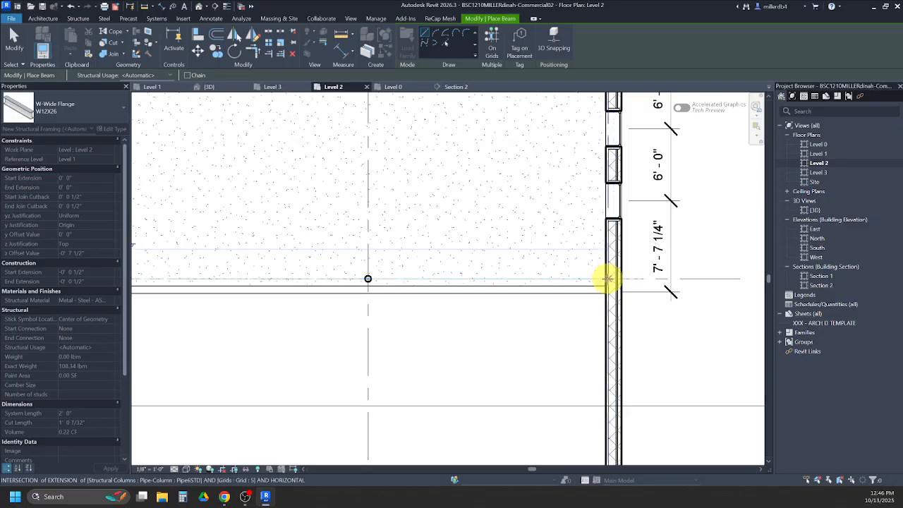
click(607, 279)
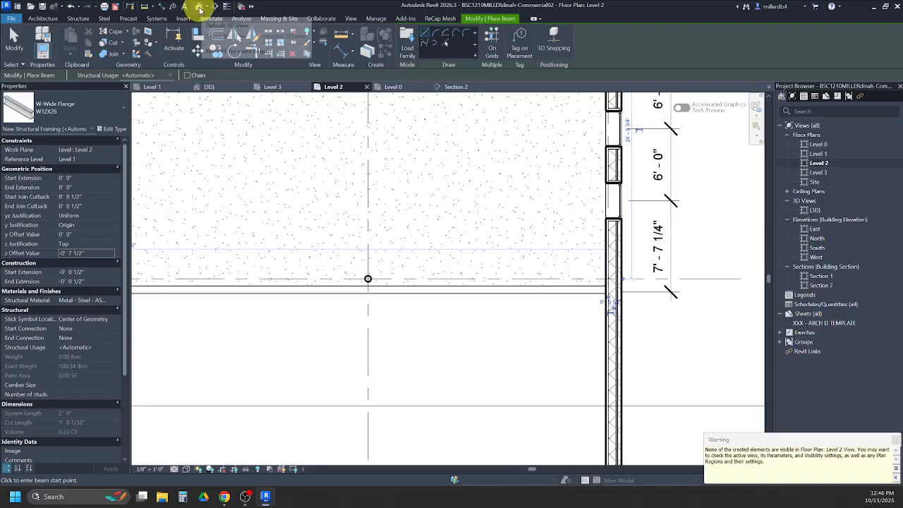
- Inspect the Level 2 and Level 3 beams at the grid B column in the 3D view, checking the Level 3 beam's properties
click(200, 10)
scroll(340, 220, down, 2)
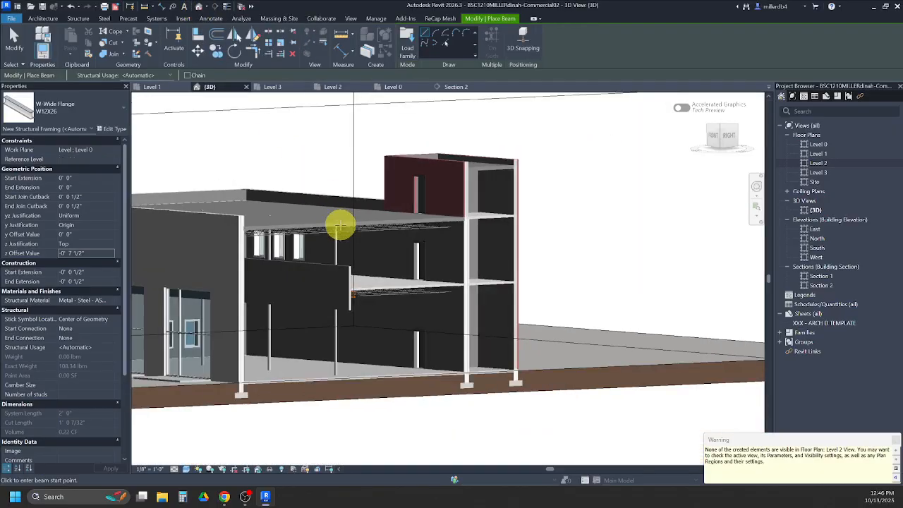
mouse_move(484, 350)
shift+middle_down()
mouse_move(413, 350)
mouse_move(584, 312)
mouse_move(525, 316)
mouse_move(405, 246)
shift+middle_up()
scroll(403, 191, up, 5)
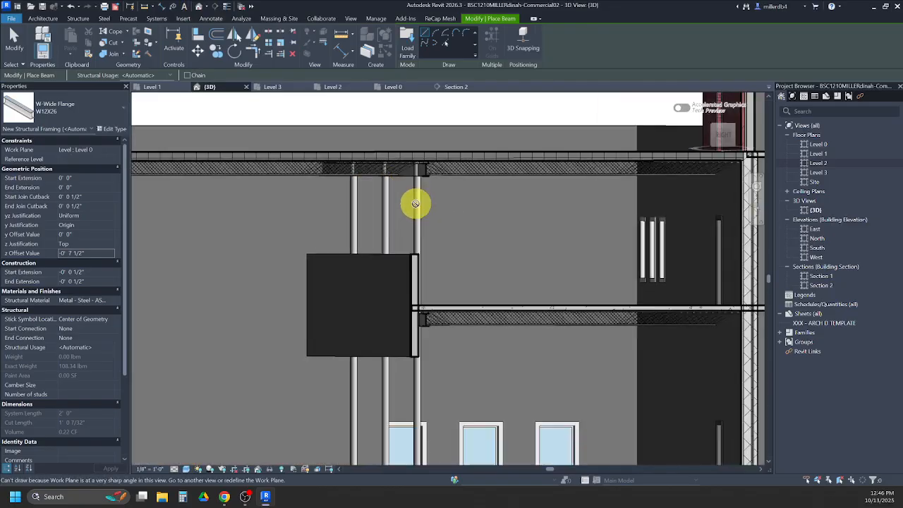
key(Escape)
click(417, 203)
scroll(417, 204, down, 2)
mouse_move(417, 204)
shift+middle_down()
mouse_move(427, 249)
mouse_move(417, 198)
shift+middle_up()
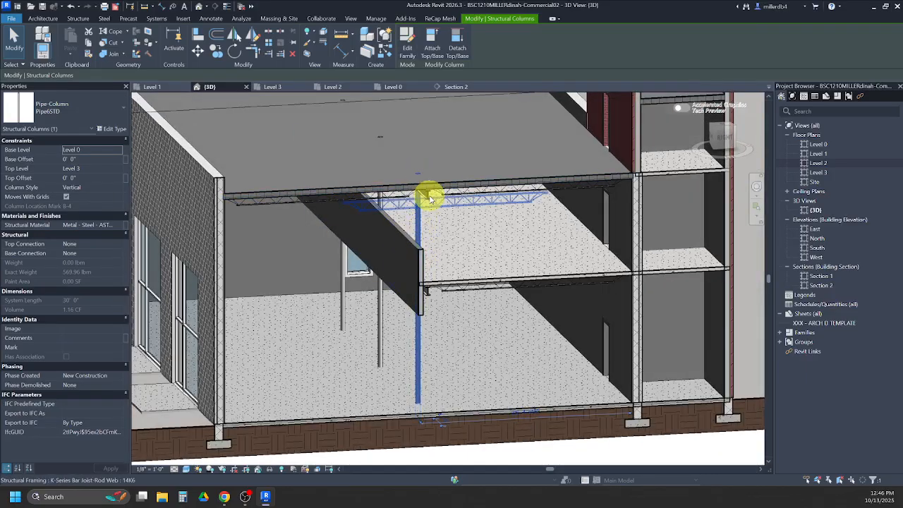
click(428, 195)
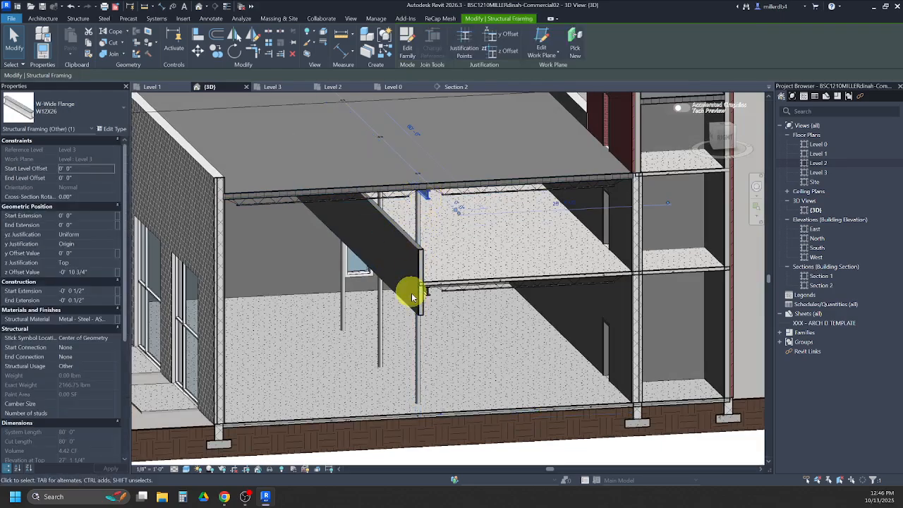
key(Escape)
scroll(416, 363, down, 5)
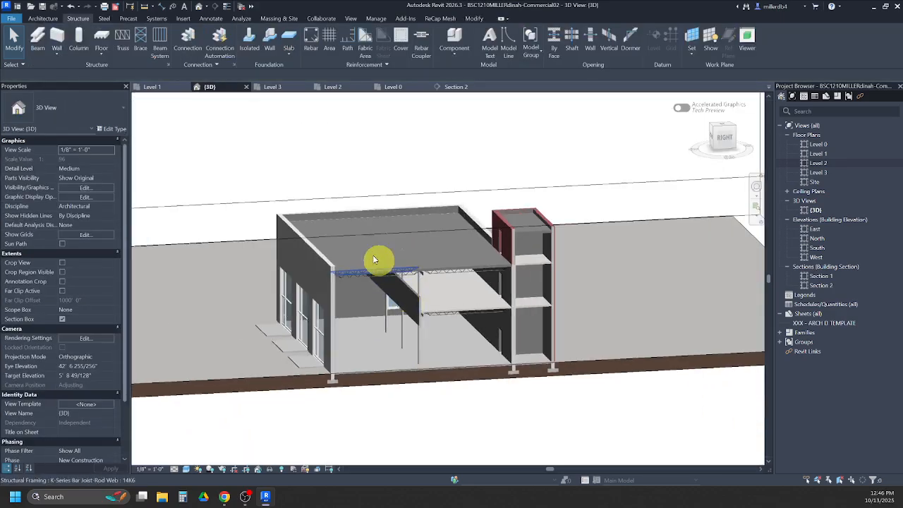
- Move the 3D section box's east face out of the building to just beyond the east wall
click(268, 244)
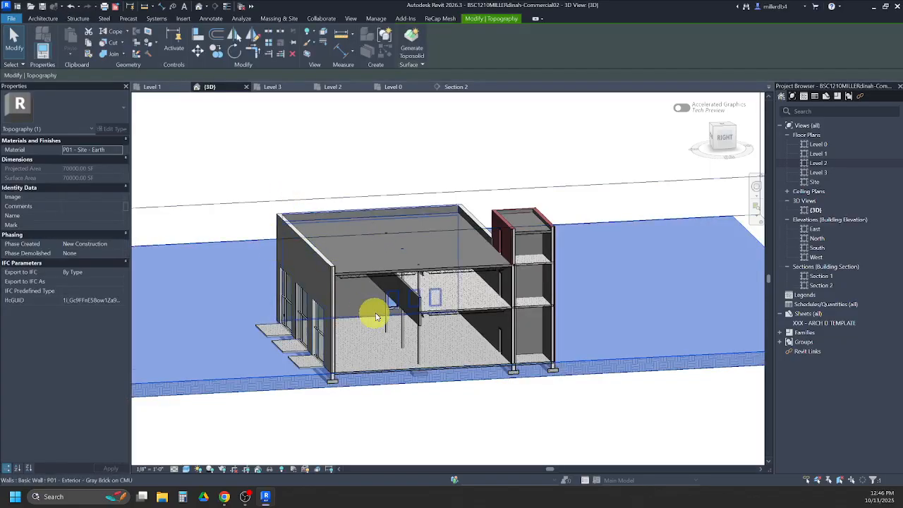
scroll(376, 342, down, 3)
shift+middle_drag(377, 343, 428, 294)
click(366, 105)
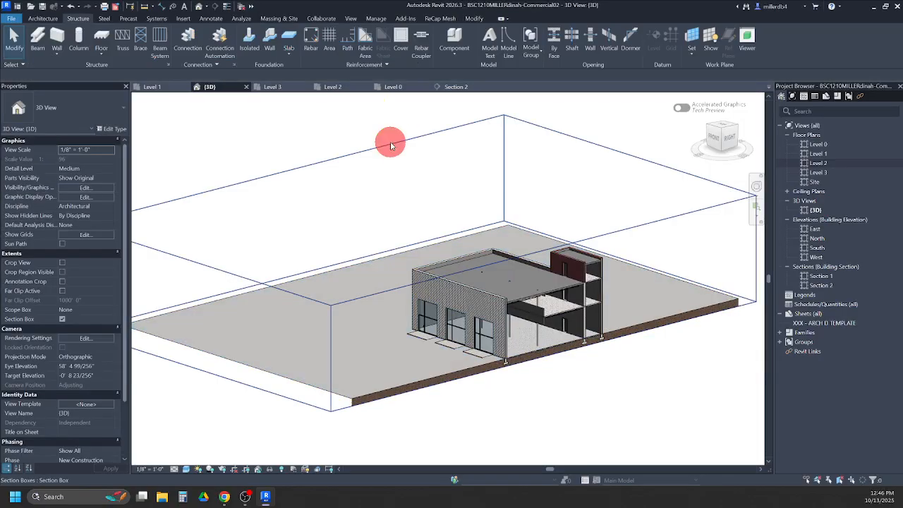
click(389, 144)
drag(544, 302, 645, 426)
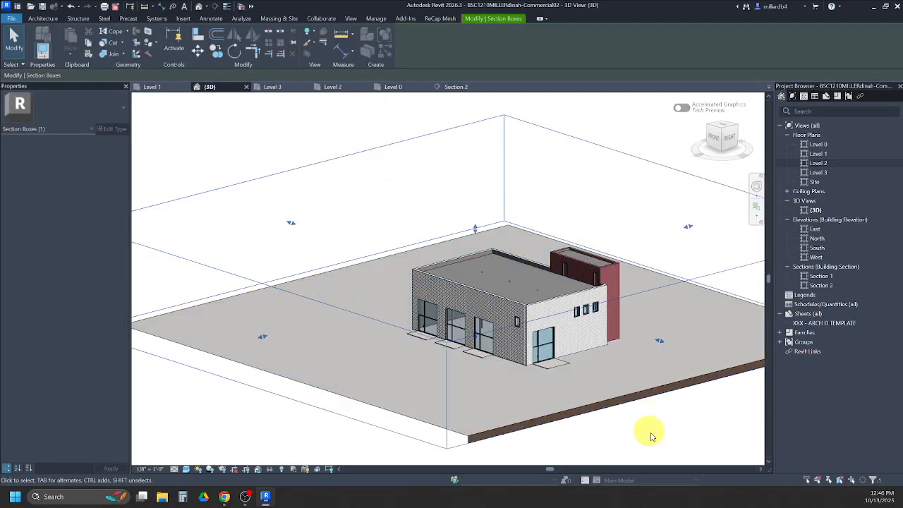
click(267, 421)
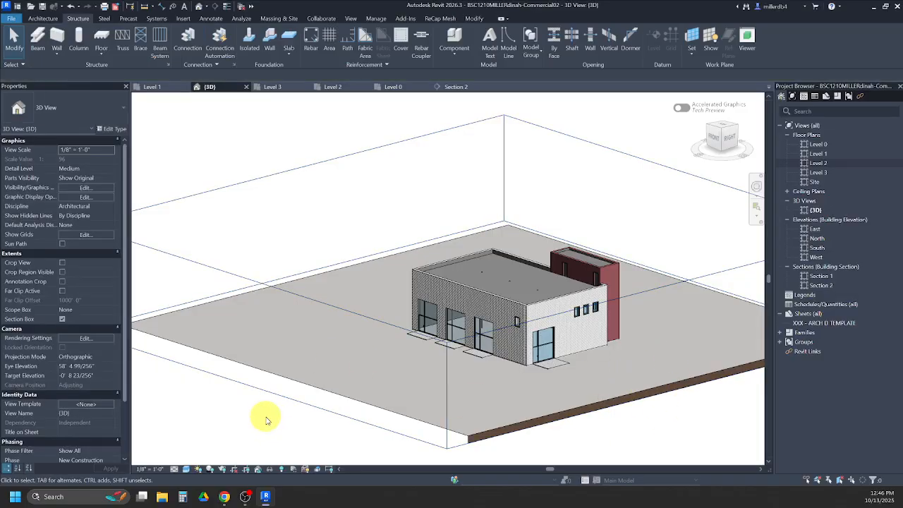
click(465, 338)
drag(653, 346, 579, 316)
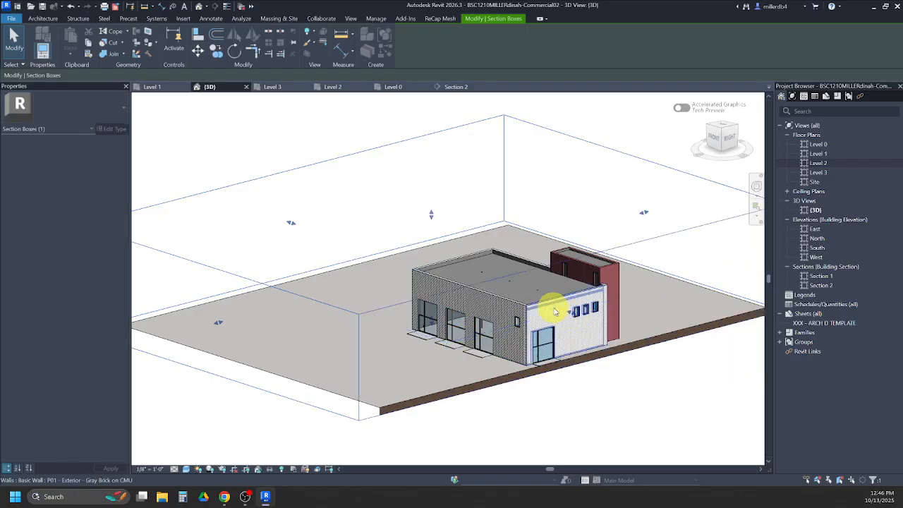
- Move the 3D section box's east face inward past the east wall to expose the interior columns and beams
drag(577, 309, 548, 303)
shift+middle_drag(548, 316, 456, 296)
scroll(451, 306, up, 3)
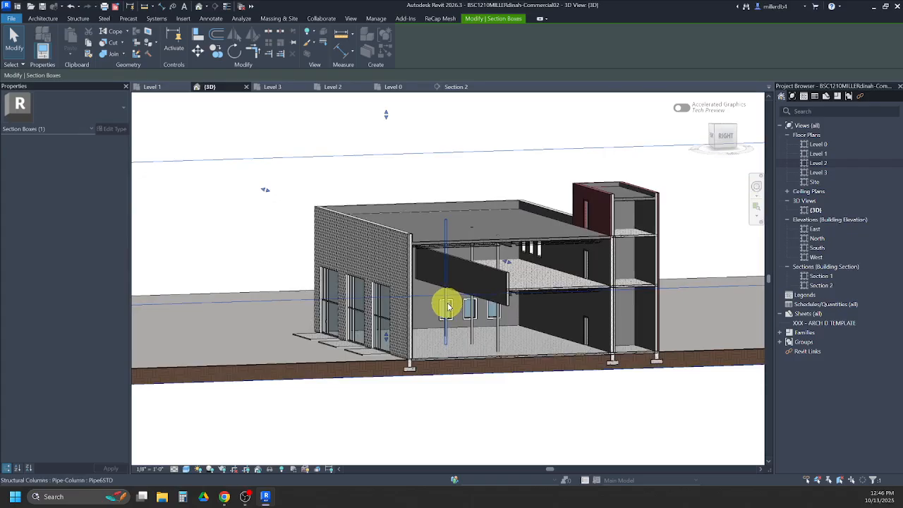
double_click(446, 306)
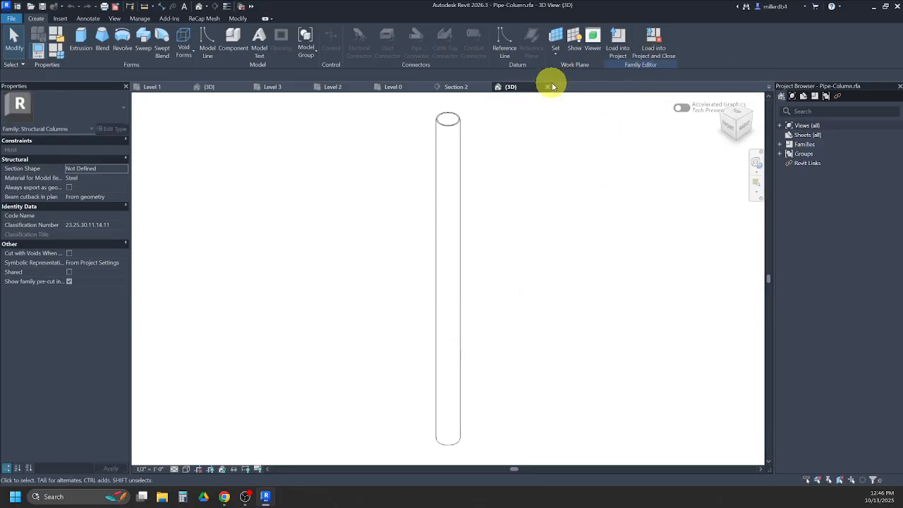
click(547, 87)
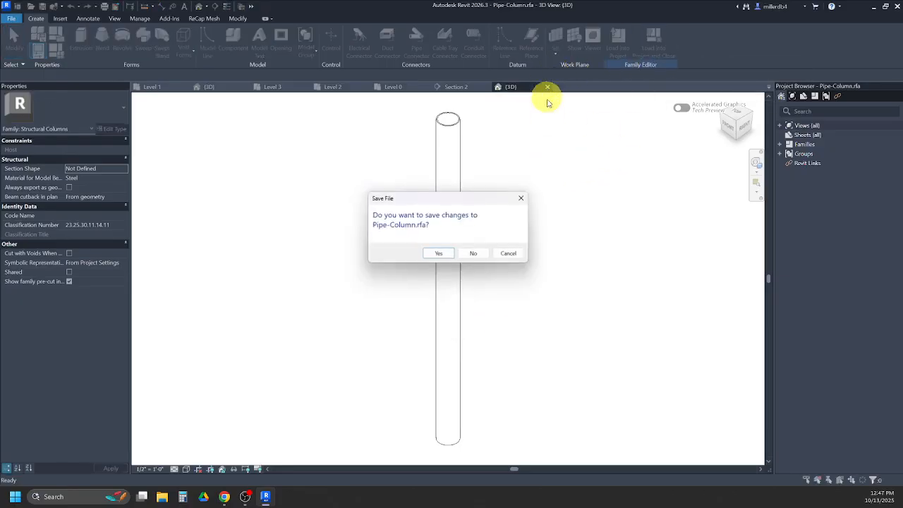
click(475, 254)
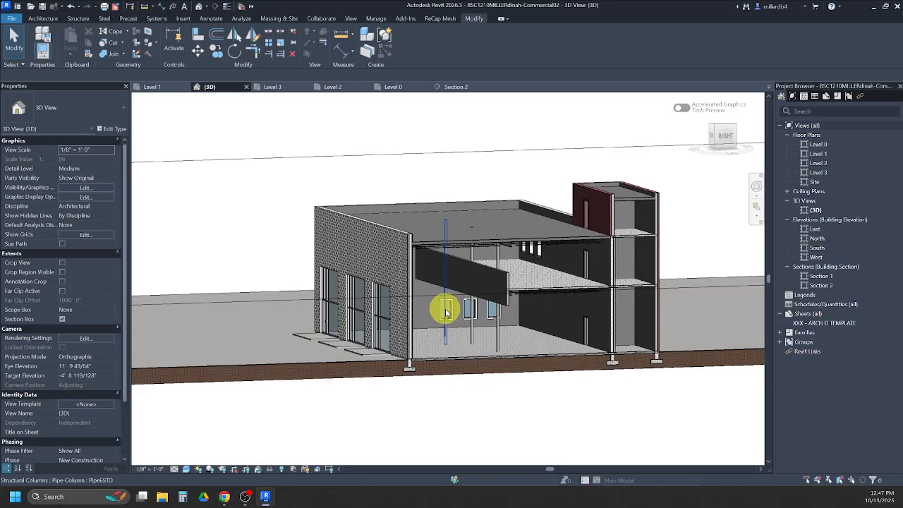
- Select all Pipe6STD columns in the entire project and attach their tops to the Level 3 W12X26 beam along grid B
click(497, 266)
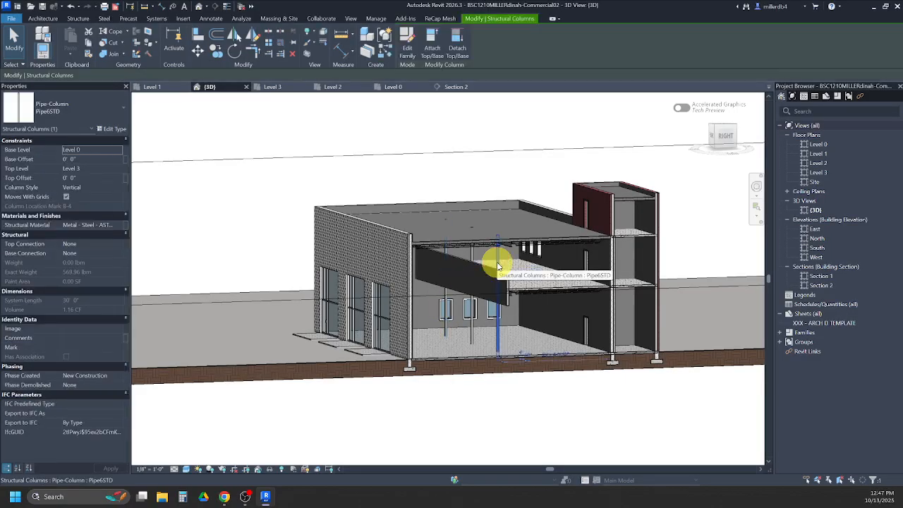
right_click(497, 265)
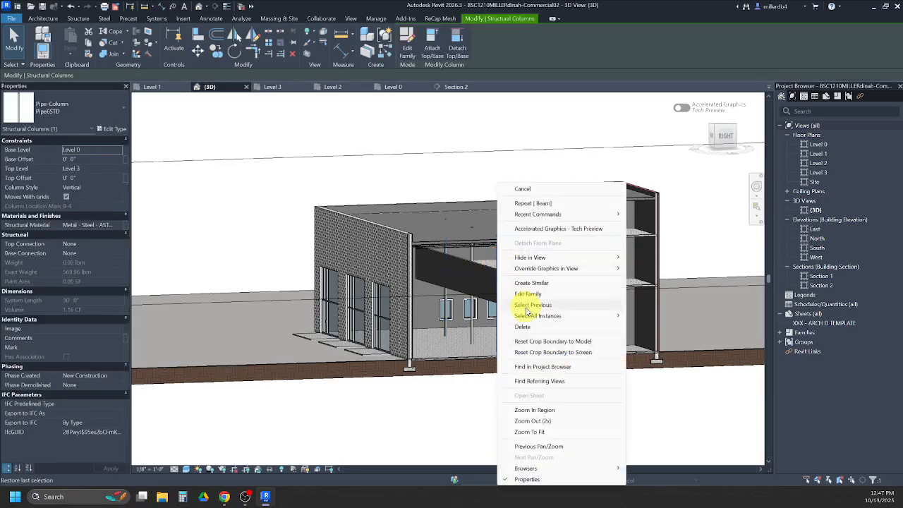
mouse_move(530, 318)
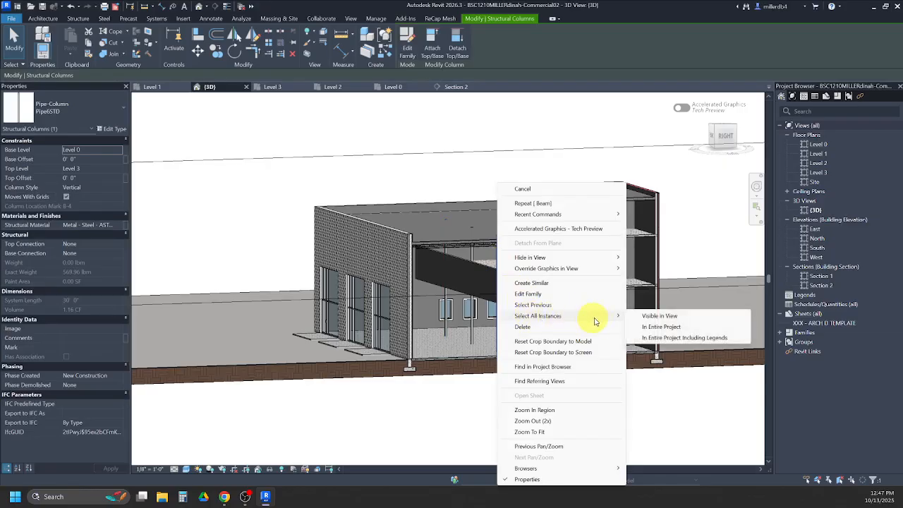
click(656, 327)
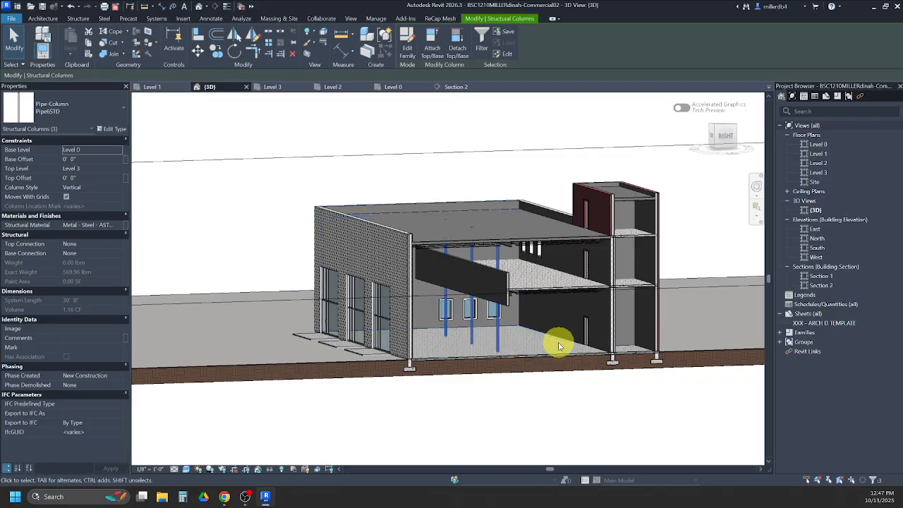
click(432, 46)
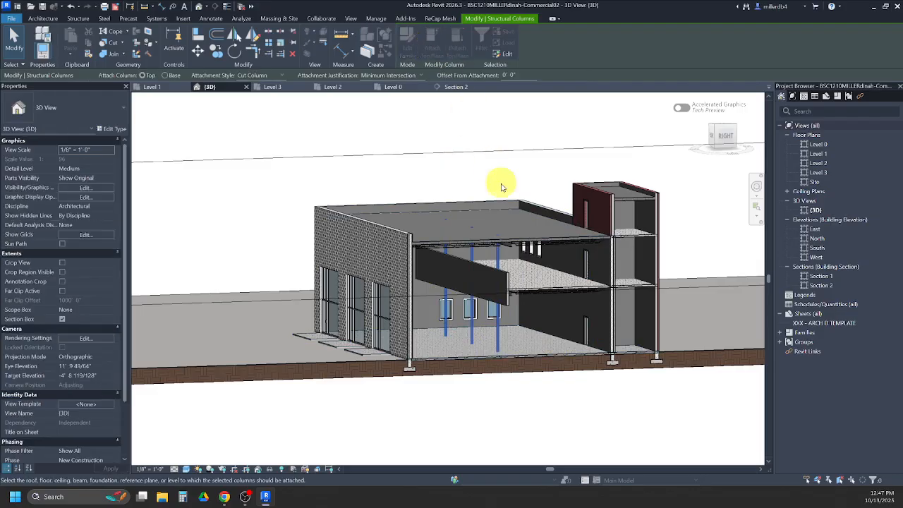
scroll(512, 250, up, 5)
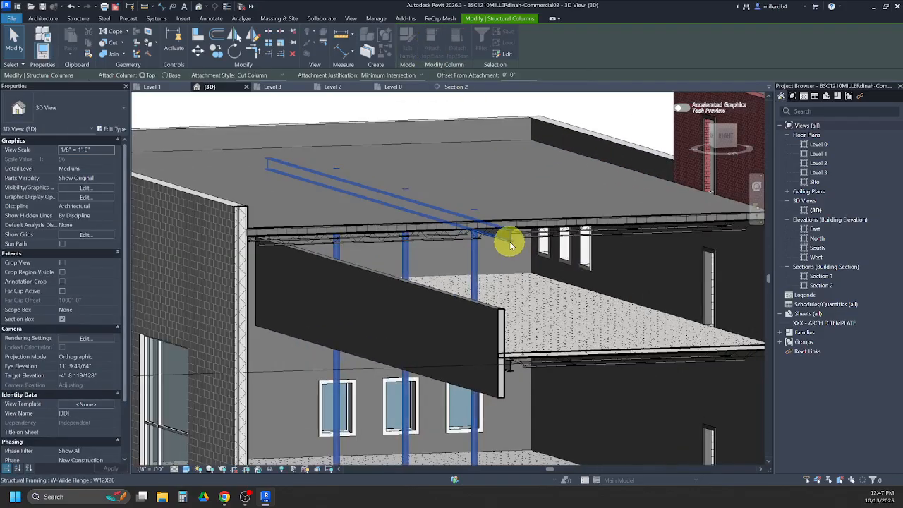
click(510, 243)
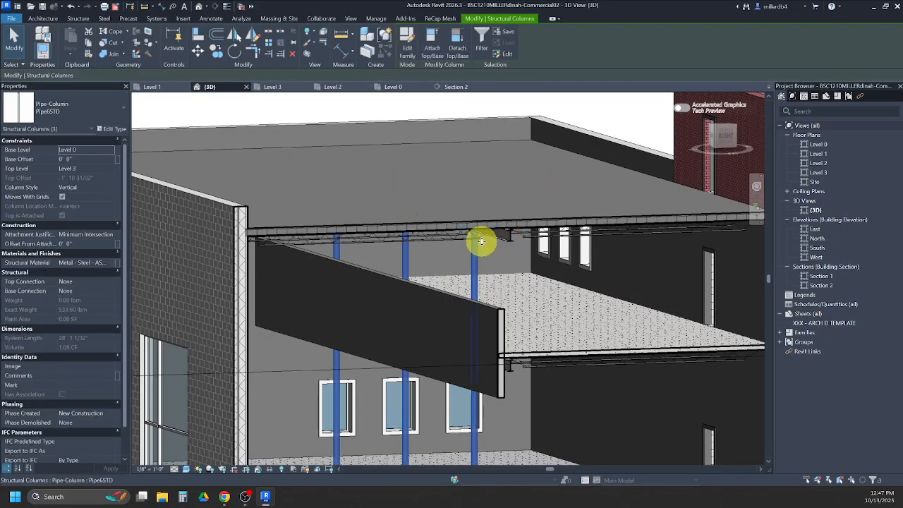
scroll(485, 310, down, 1)
key(Escape)
- Check the attached columns in the sectioned 3D view and save the project
scroll(462, 308, down, 5)
shift+middle_drag(417, 393, 383, 304)
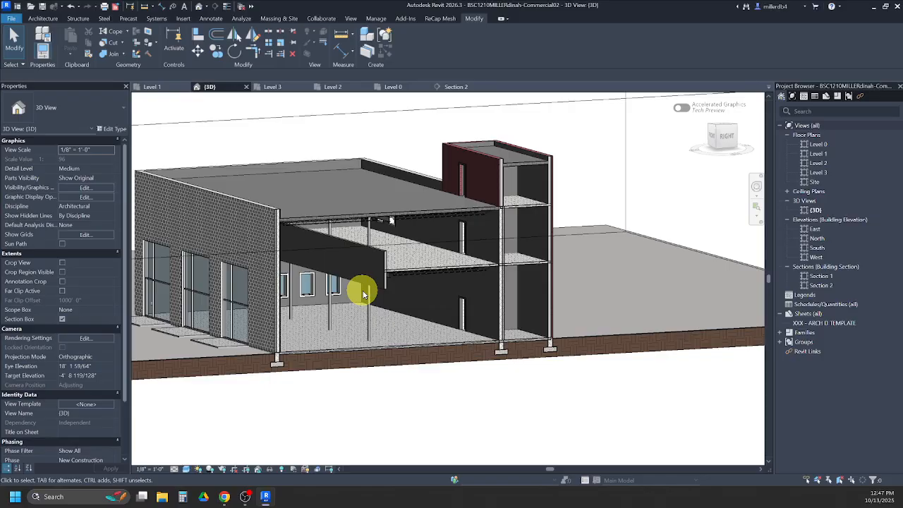
click(43, 9)
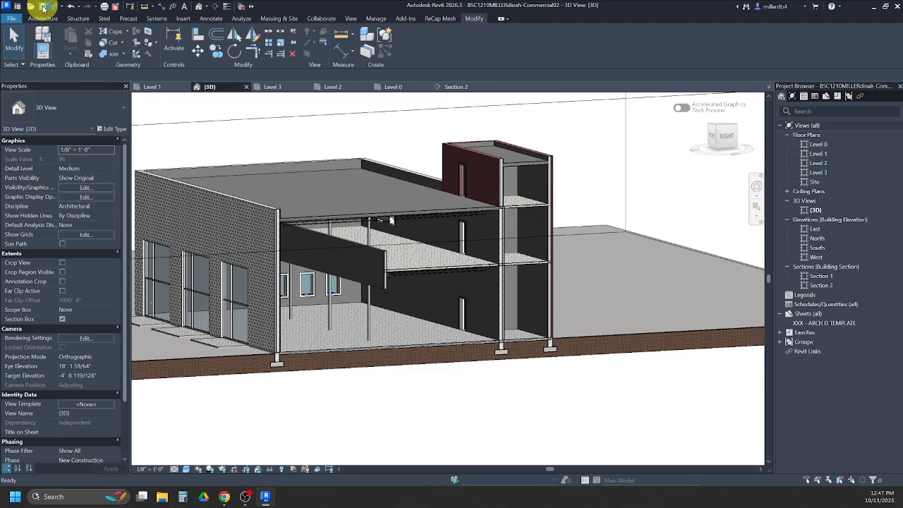